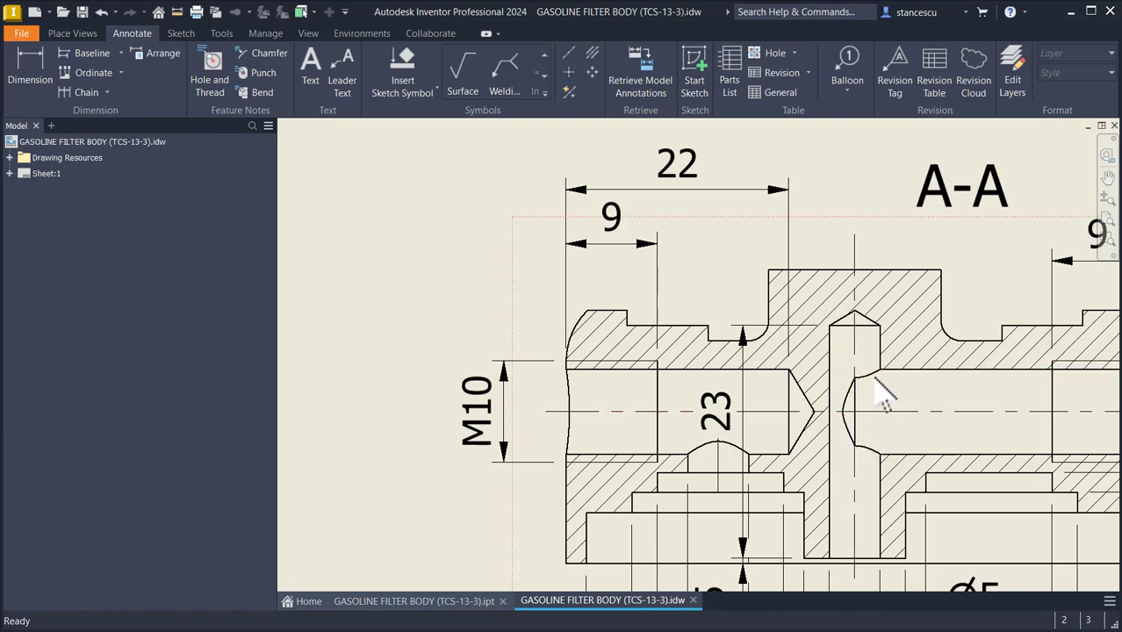
{"action": "key", "text": "Home"}
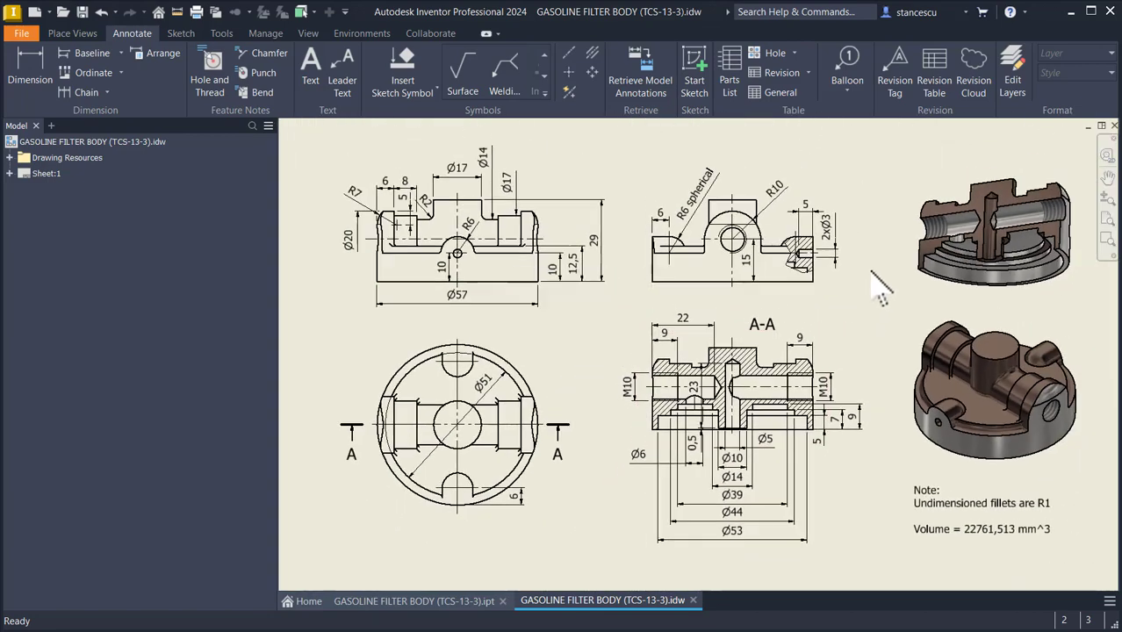
{"action": "left_click", "coordinate": [870, 270]}
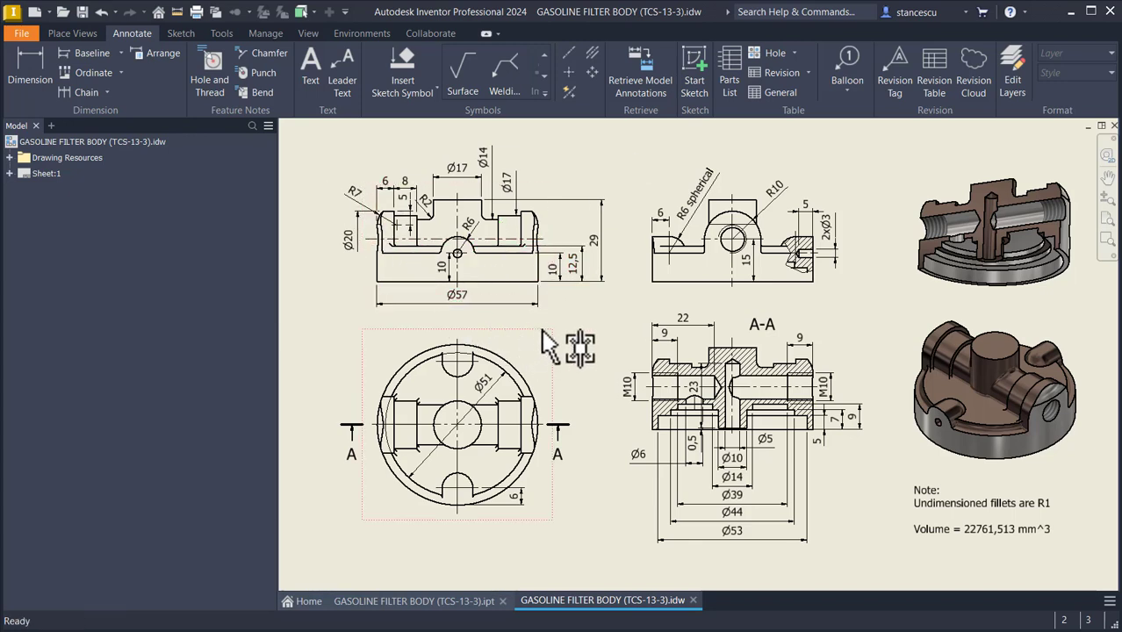
{"action": "left_click", "coordinate": [461, 303]}
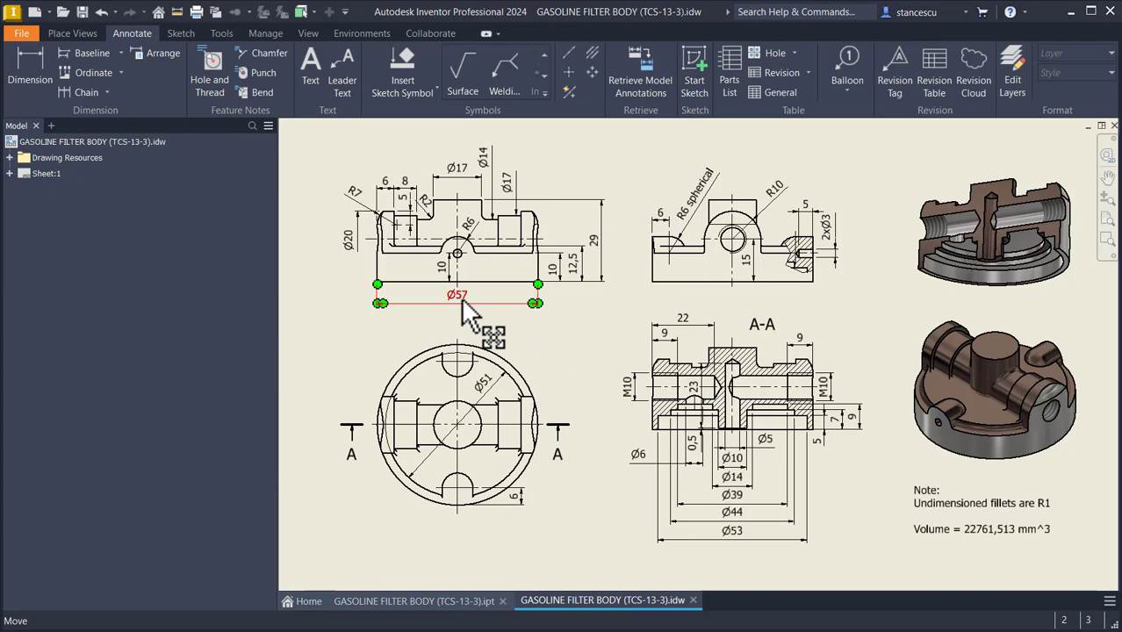
{"action": "left_click", "coordinate": [488, 386]}
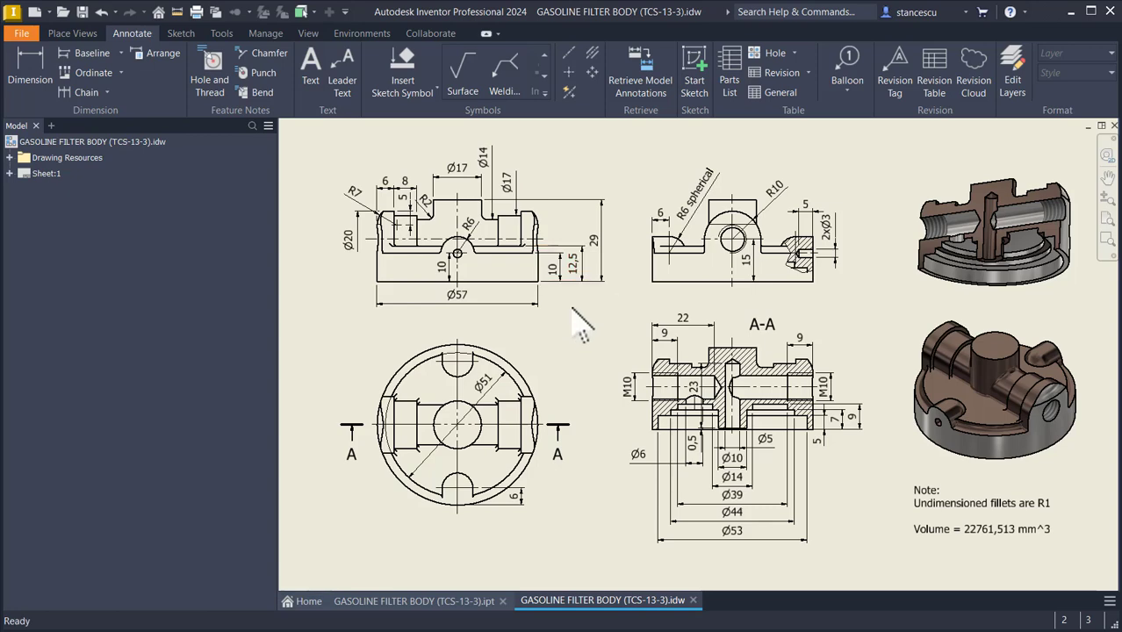
Step: Create a new part from the metric Standard (mm).ipt template and start a 2D sketch on the XY plane
{"action": "left_click", "coordinate": [34, 11]}
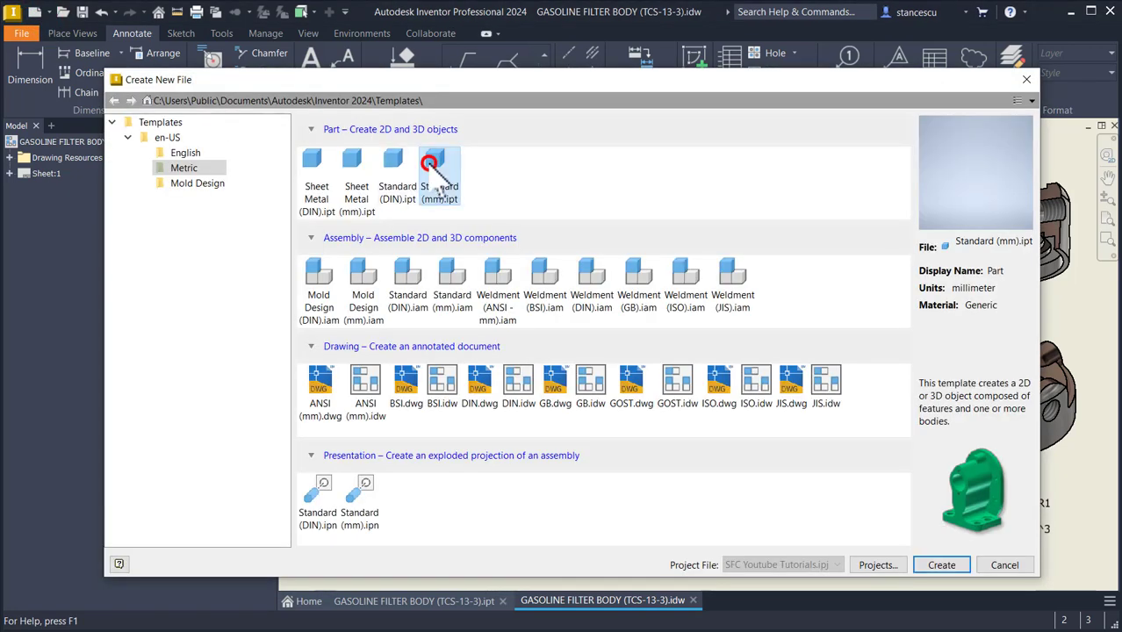
{"action": "double_click", "coordinate": [430, 165]}
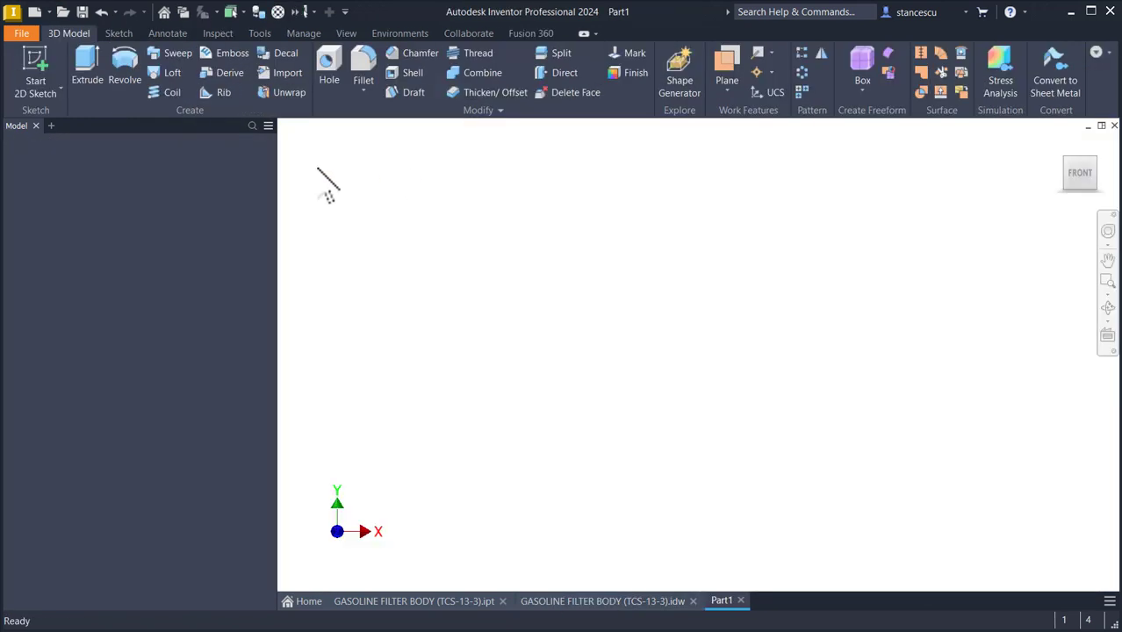
{"action": "left_click", "coordinate": [38, 68]}
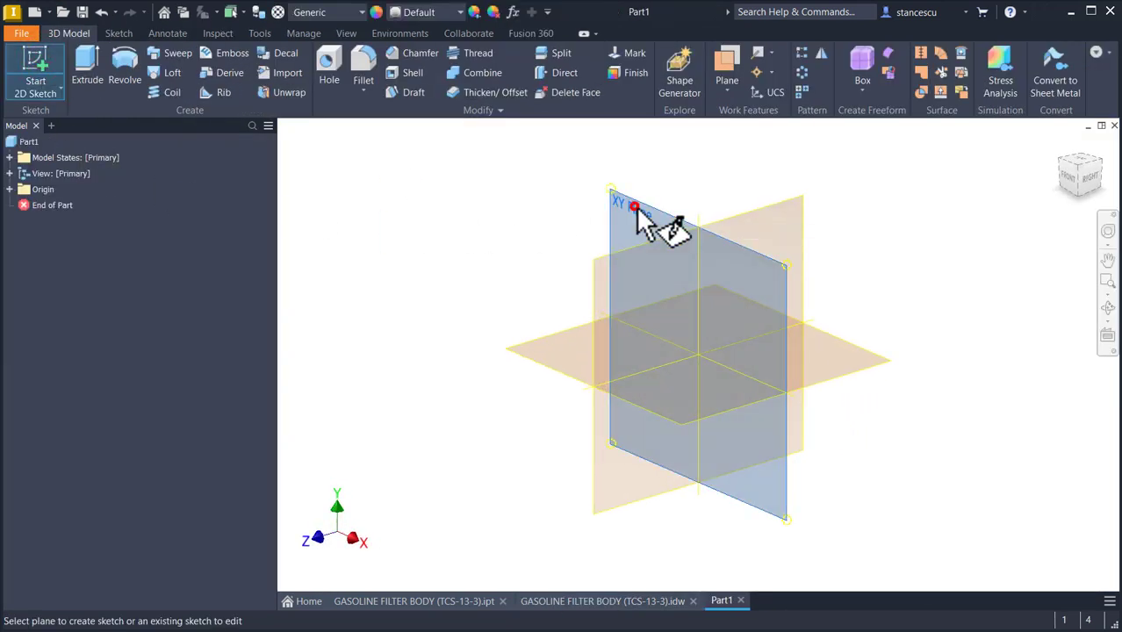
{"action": "left_click", "coordinate": [635, 206]}
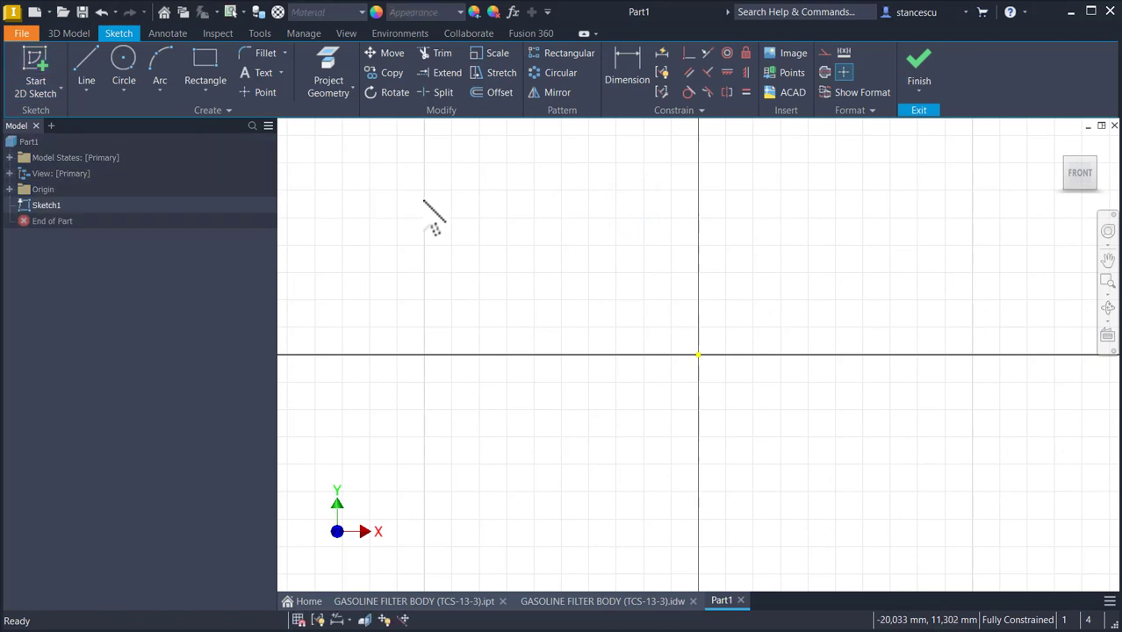
Step: Draw a closed stepped profile about 28 mm wide from the origin, with a 12.5 mm vertical edge and a tangent arc at the step's inner corner
{"action": "left_click", "coordinate": [92, 78]}
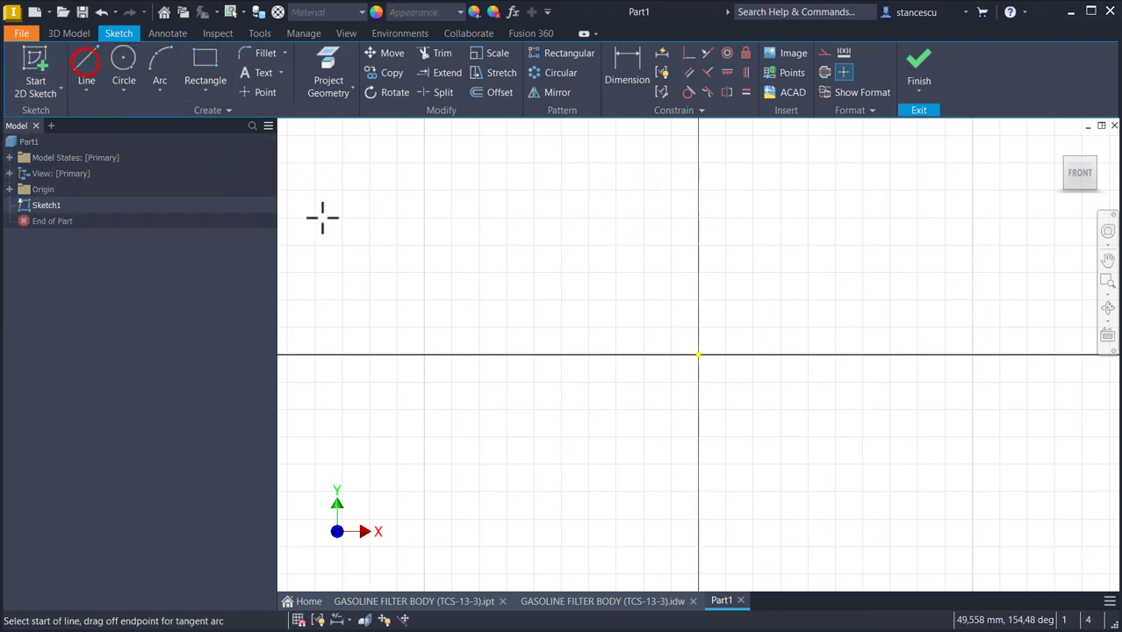
{"action": "left_click", "coordinate": [698, 354]}
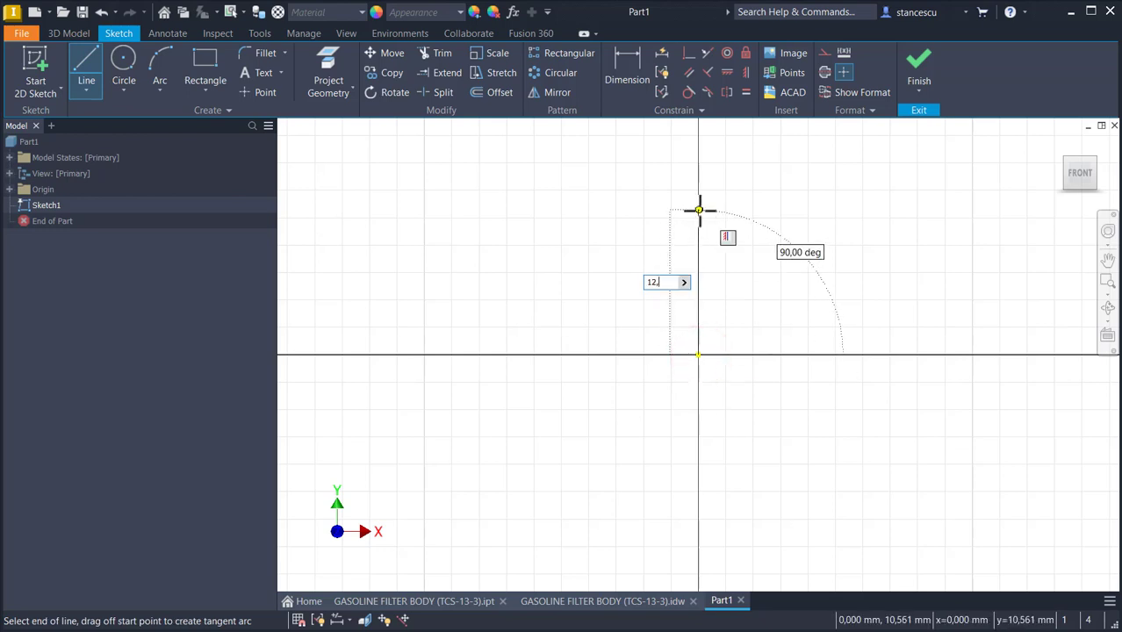
{"action": "key", "text": "Return"}
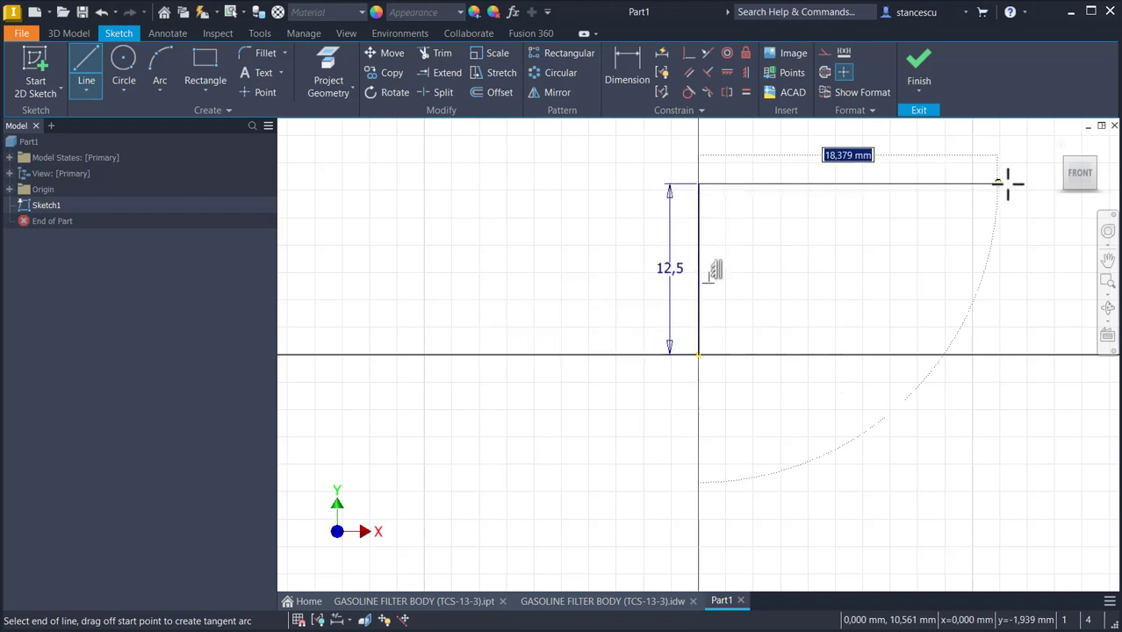
{"action": "left_click", "coordinate": [1013, 183]}
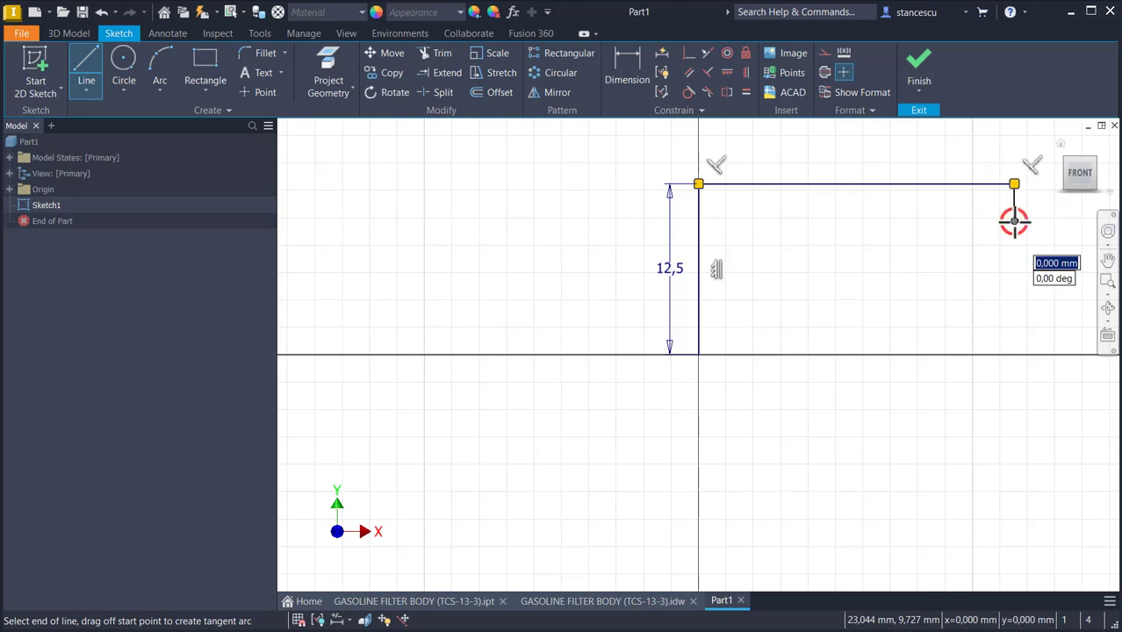
{"action": "left_click_drag", "start_coordinate": [1014, 219], "coordinate": [1031, 238]}
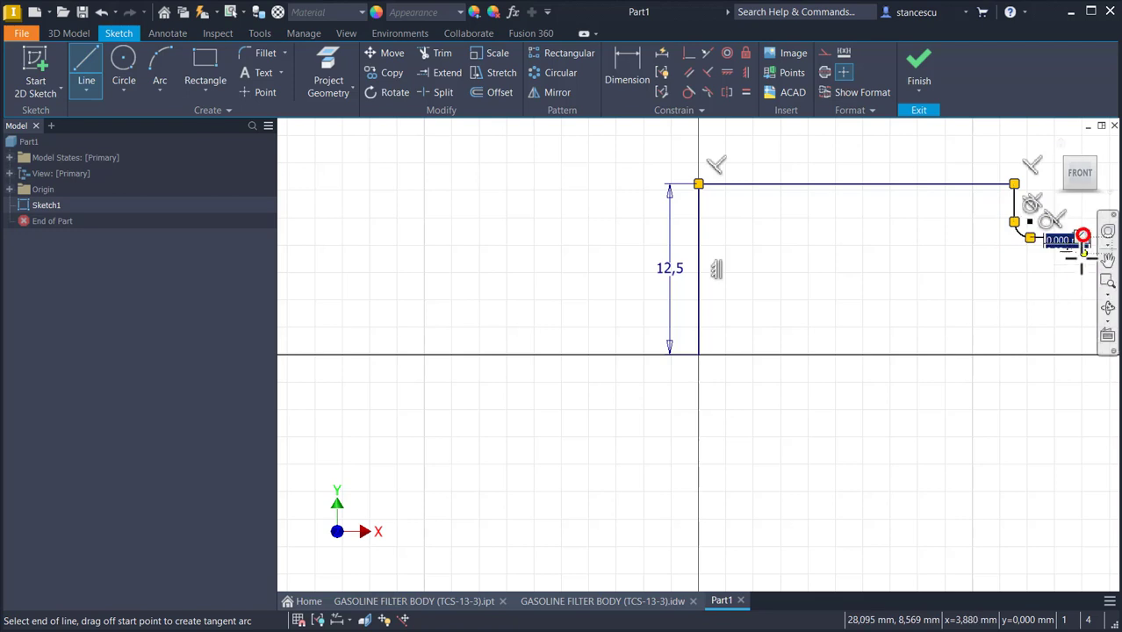
{"action": "left_click", "coordinate": [1082, 237]}
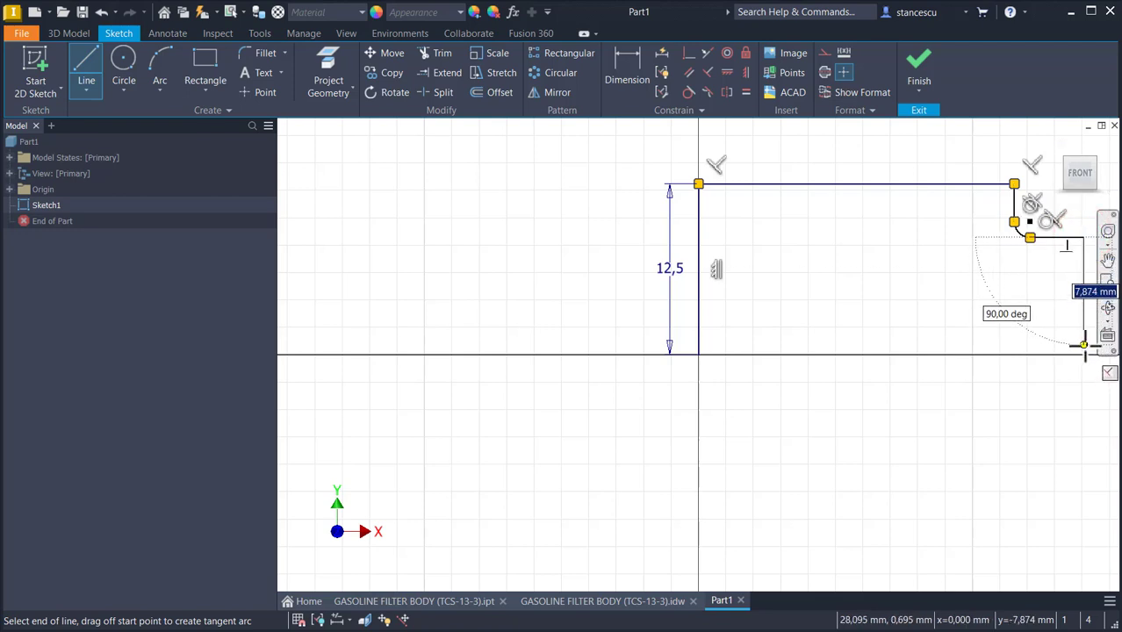
{"action": "left_click", "coordinate": [1083, 354]}
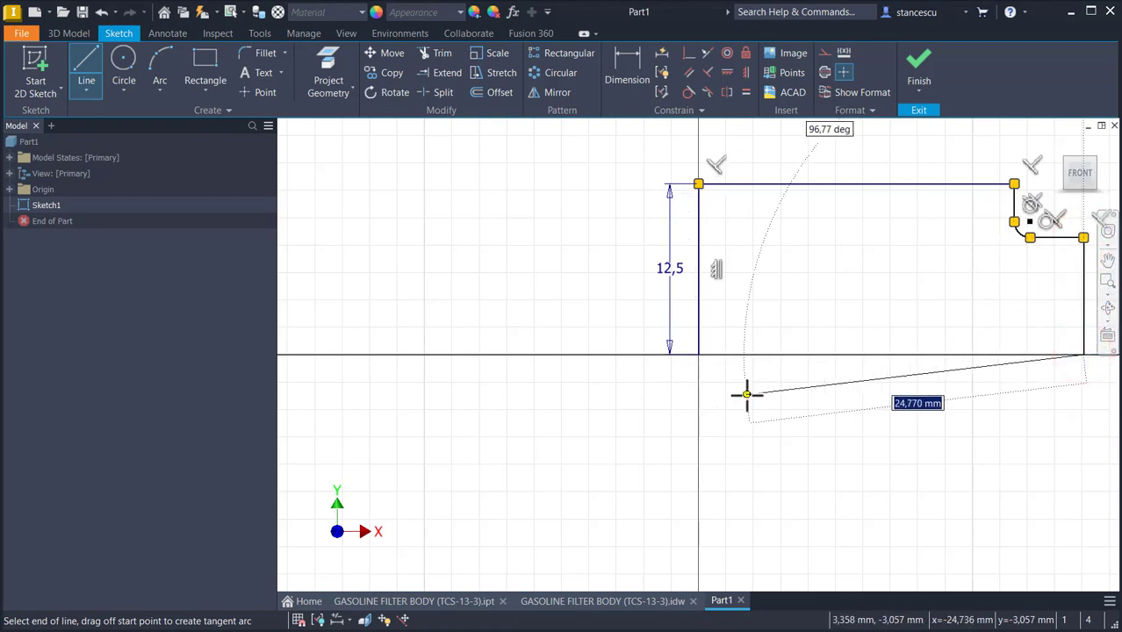
{"action": "right_click", "coordinate": [757, 421]}
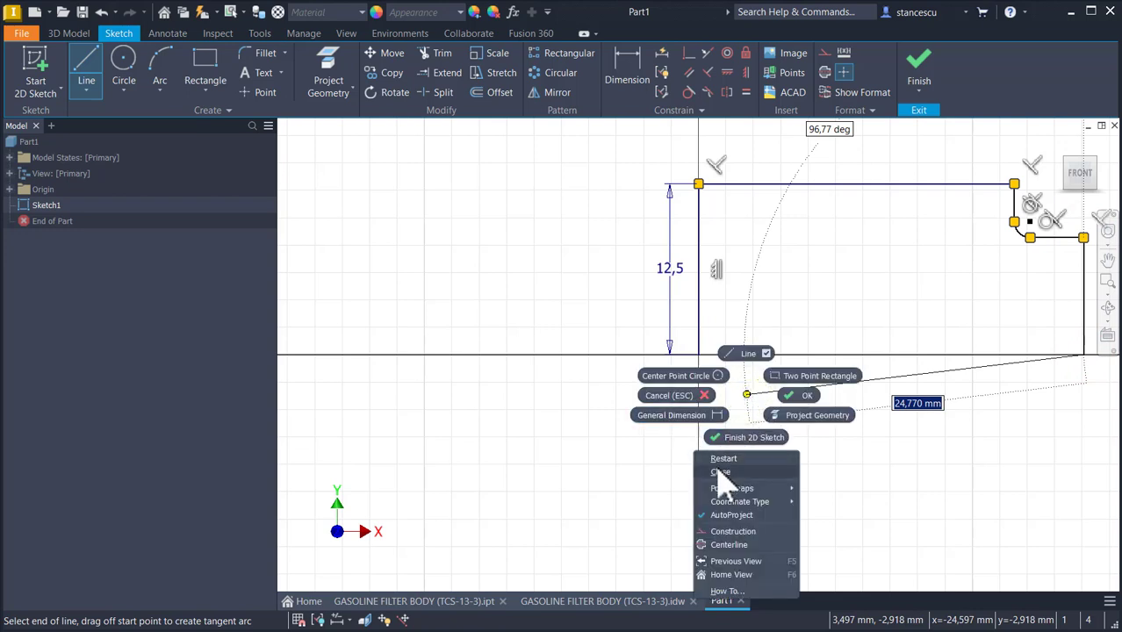
{"action": "left_click", "coordinate": [722, 457]}
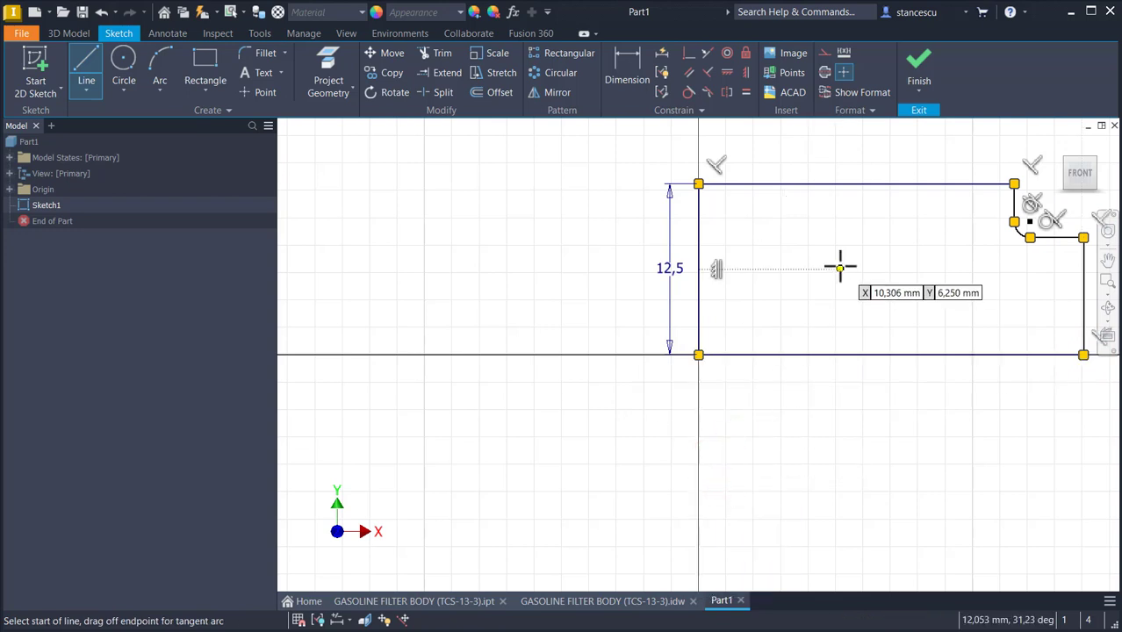
{"action": "key", "text": "Escape"}
Step: Convert the profile's 12.5 mm vertical edge through the origin into a centerline
{"action": "left_click", "coordinate": [700, 246]}
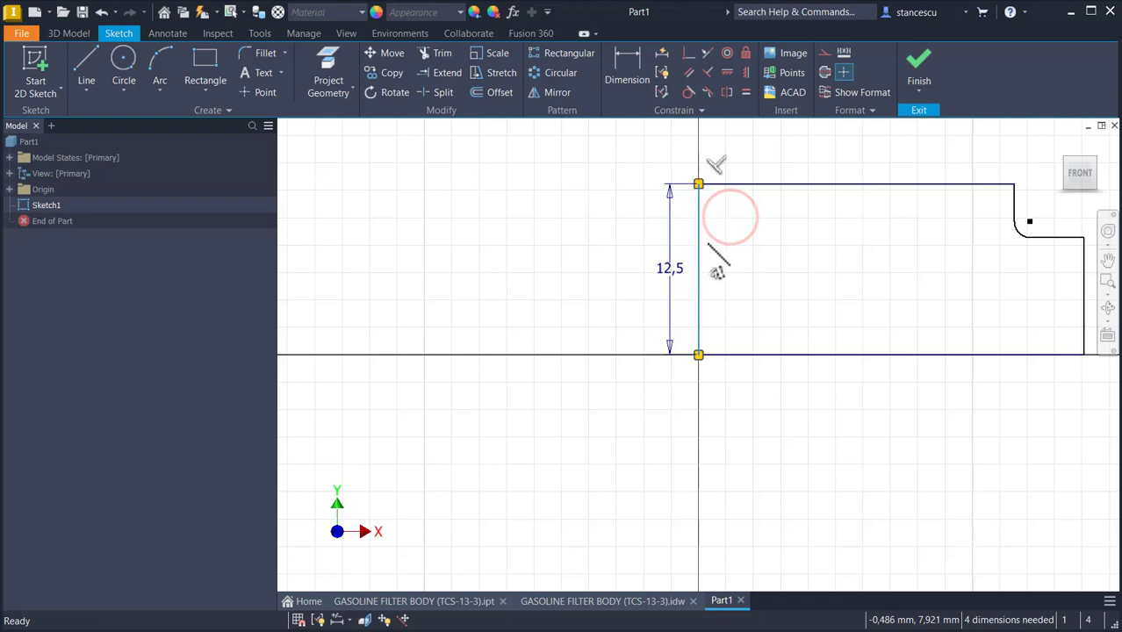
{"action": "left_click", "coordinate": [825, 72]}
{"action": "left_click", "coordinate": [817, 216]}
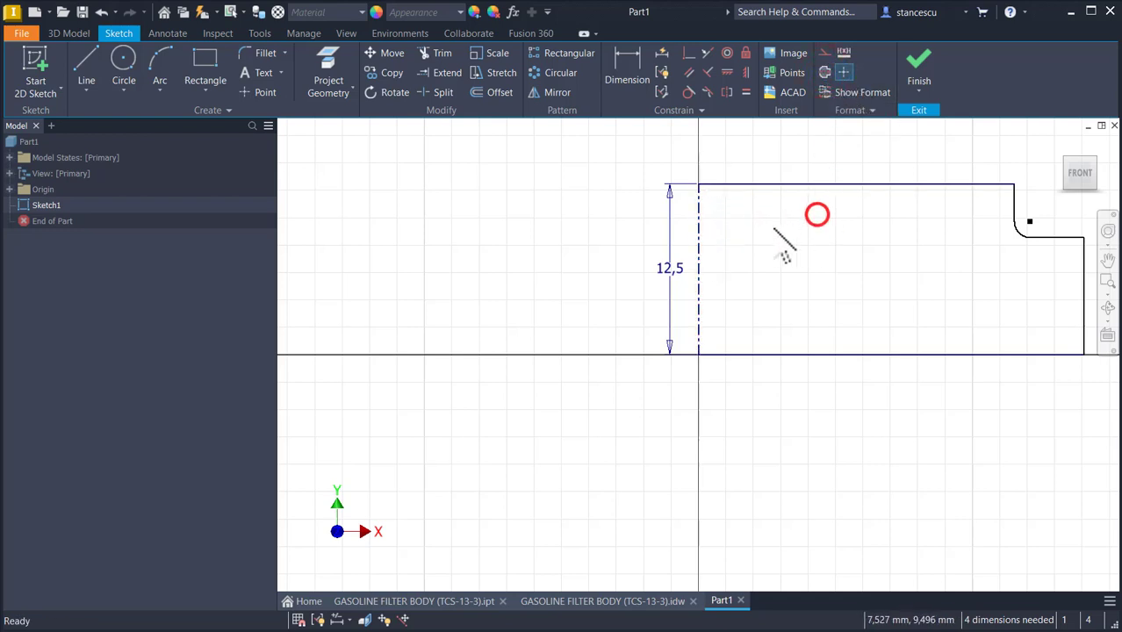
Step: Dimension the short upper vertical edge to the centerline as a 51 mm diameter
{"action": "middle_click_drag", "start_coordinate": [895, 272], "coordinate": [767, 291]}
{"action": "left_click", "coordinate": [626, 63]}
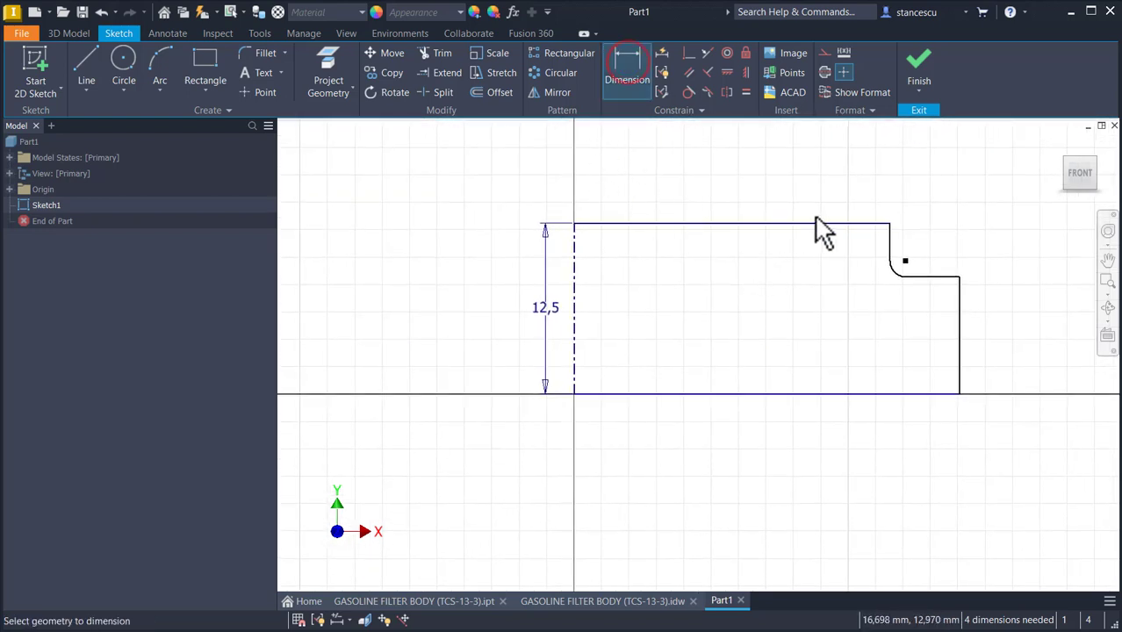
{"action": "left_click", "coordinate": [888, 227]}
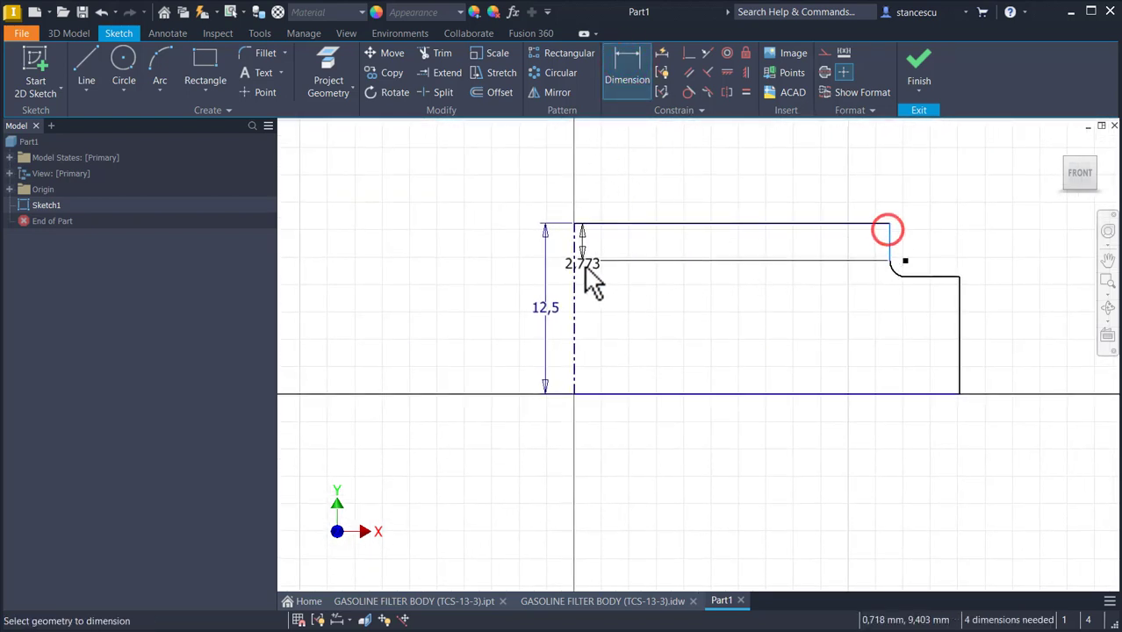
{"action": "left_click", "coordinate": [574, 262]}
{"action": "left_click", "coordinate": [669, 174]}
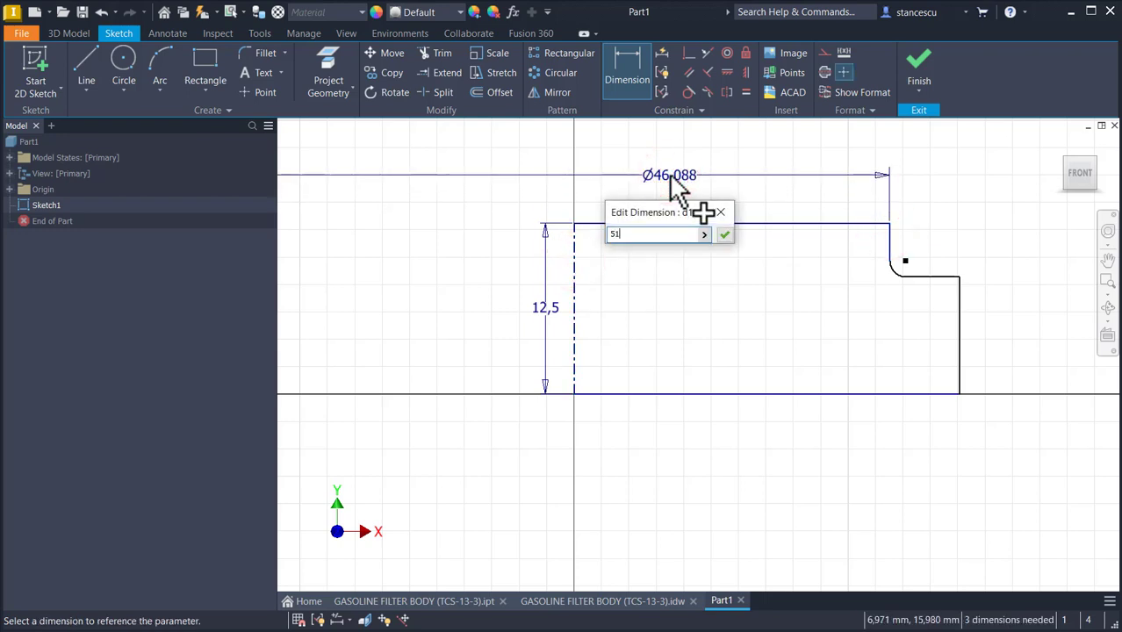
{"action": "type", "text": "51"}
{"action": "key", "text": "Return"}
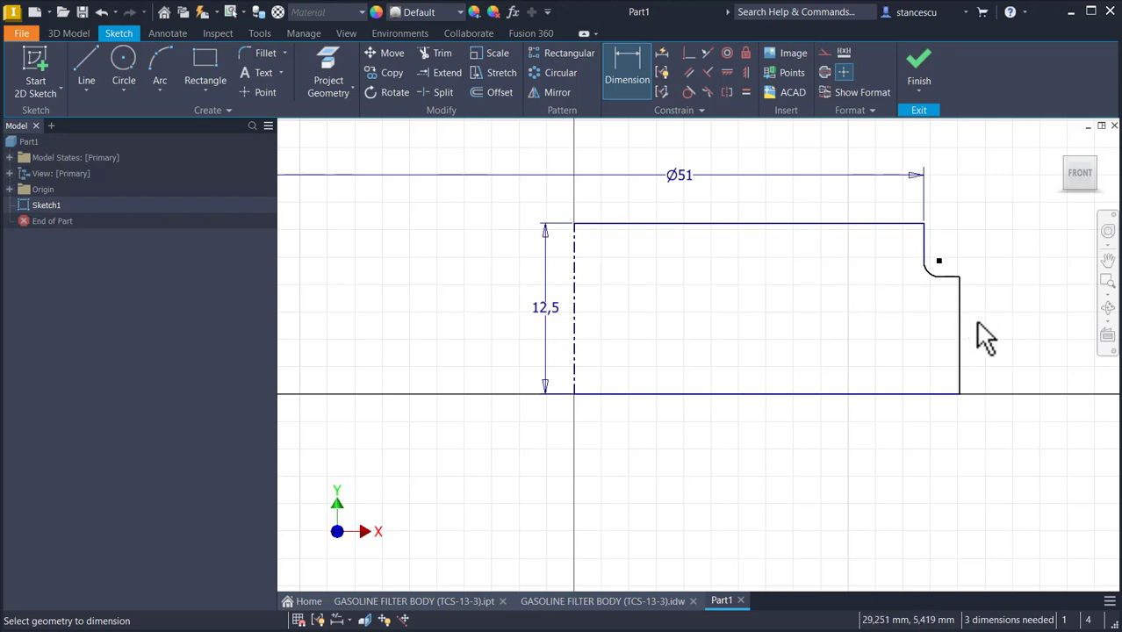
Step: Dimension the outermost vertical edge to the centerline as a 57 mm diameter
{"action": "left_click", "coordinate": [961, 319]}
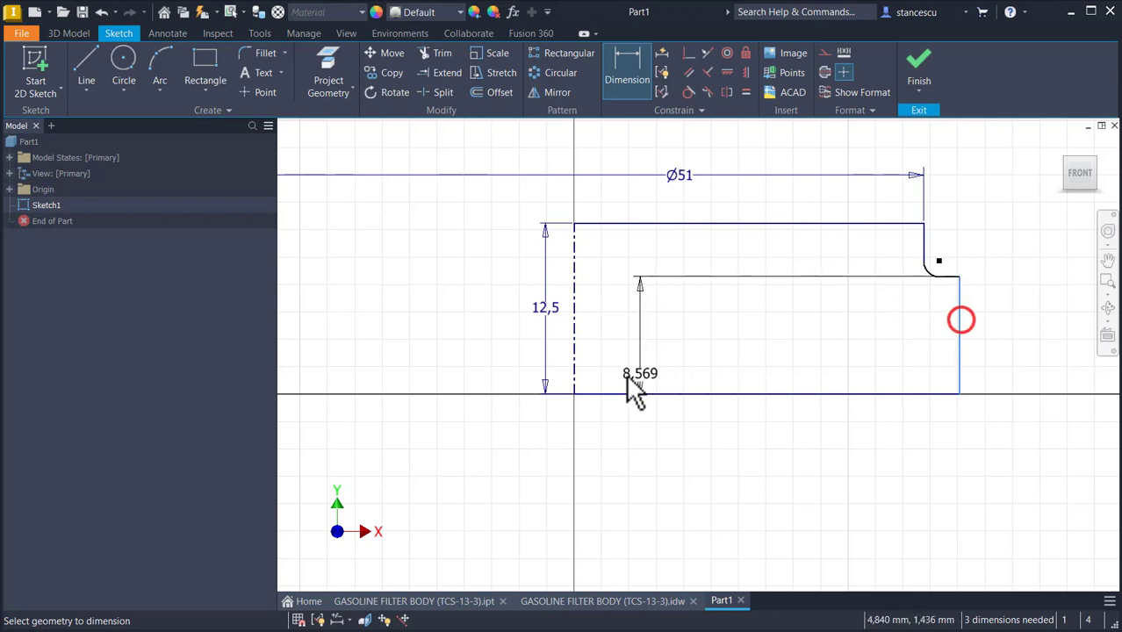
{"action": "left_click", "coordinate": [578, 358]}
{"action": "left_click", "coordinate": [647, 452]}
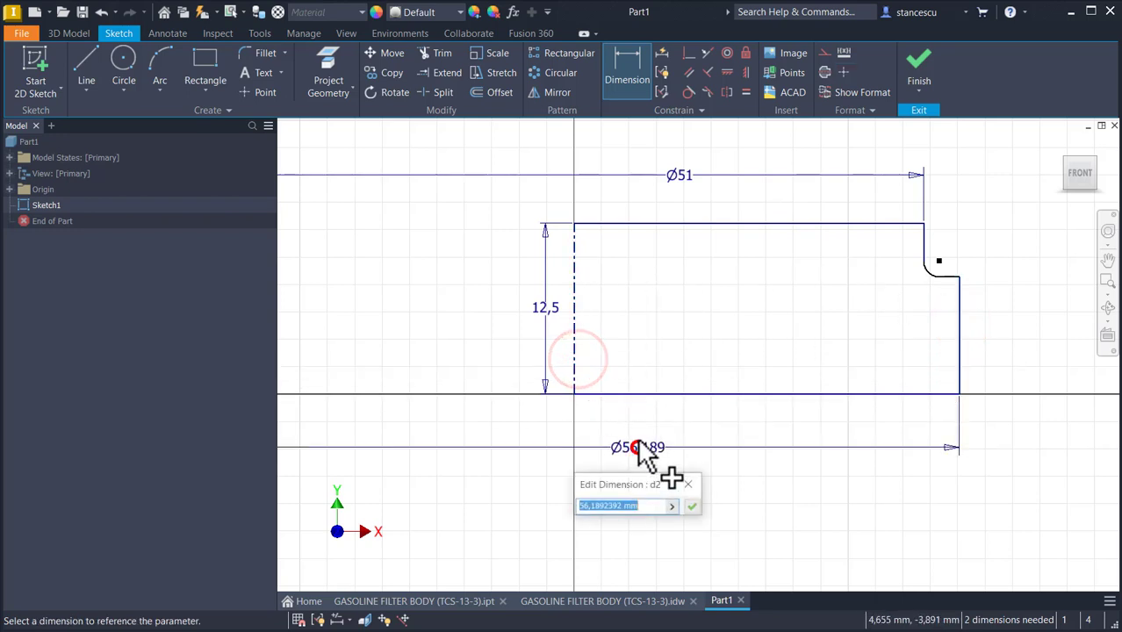
{"action": "type", "text": "5"}
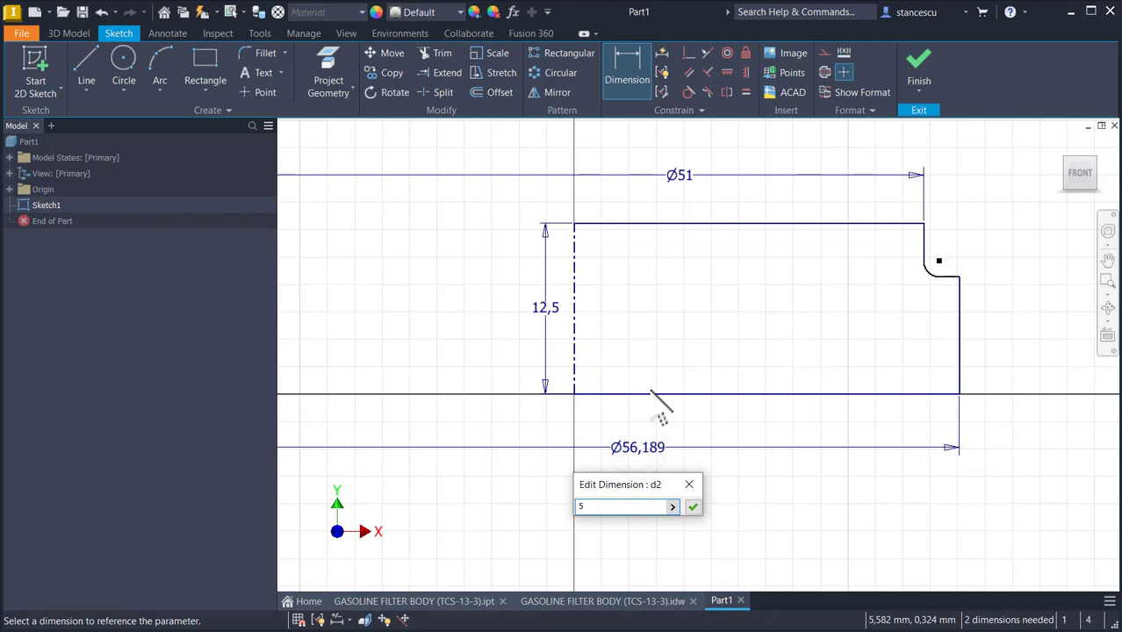
{"action": "type", "text": "7"}
{"action": "key", "text": "Return"}
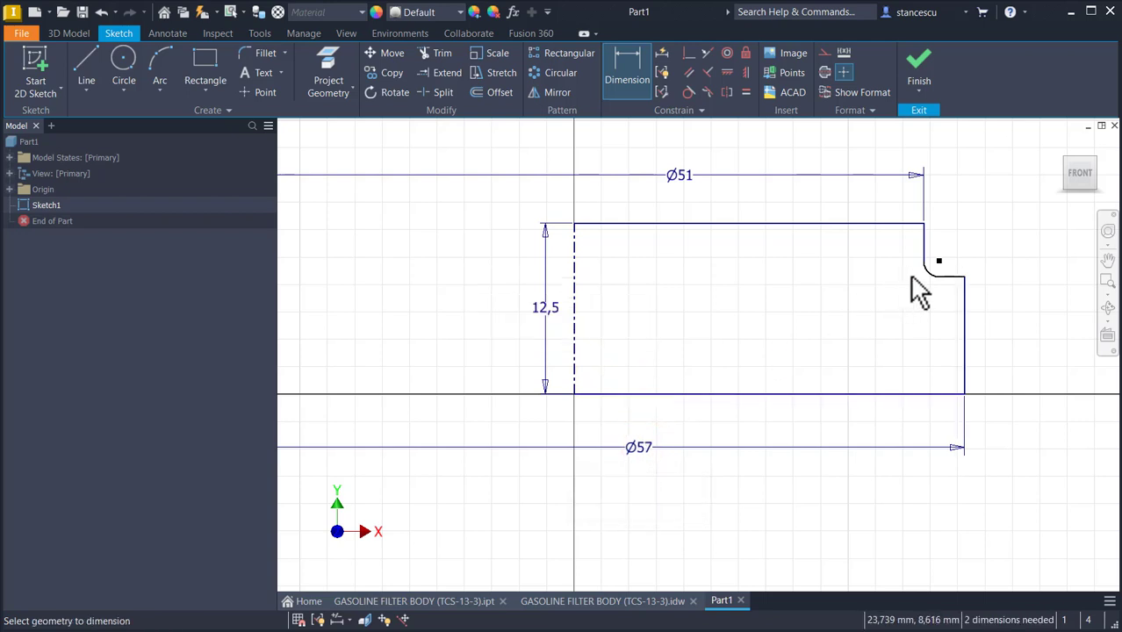
Step: Dimension the corner arc with a 1 mm radius and the outer vertical edge with a height of 10 mm
{"action": "left_click", "coordinate": [923, 268]}
{"action": "left_click", "coordinate": [896, 296]}
{"action": "type", "text": "1"}
{"action": "key", "text": "Return"}
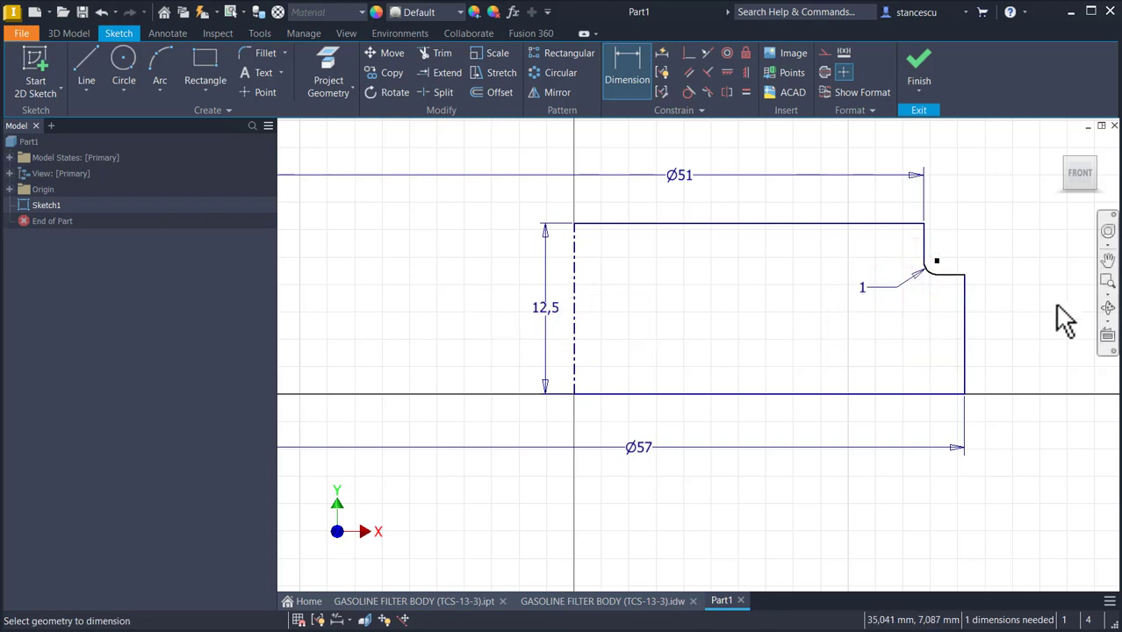
{"action": "left_click", "coordinate": [966, 323]}
{"action": "left_click", "coordinate": [1015, 333]}
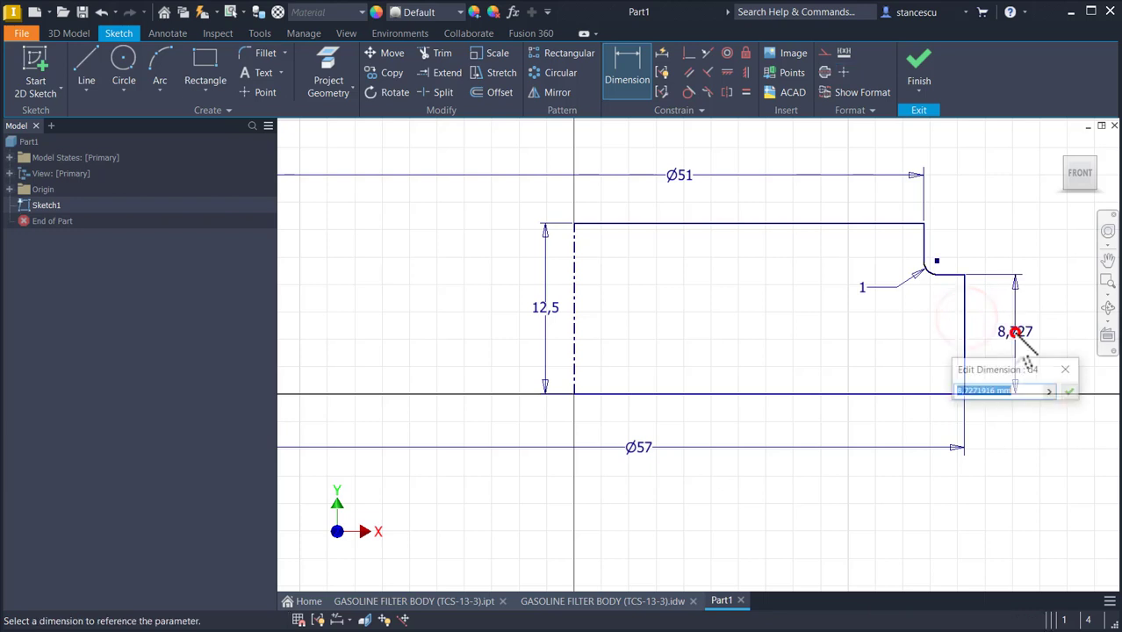
{"action": "type", "text": "10"}
{"action": "key", "text": "Return"}
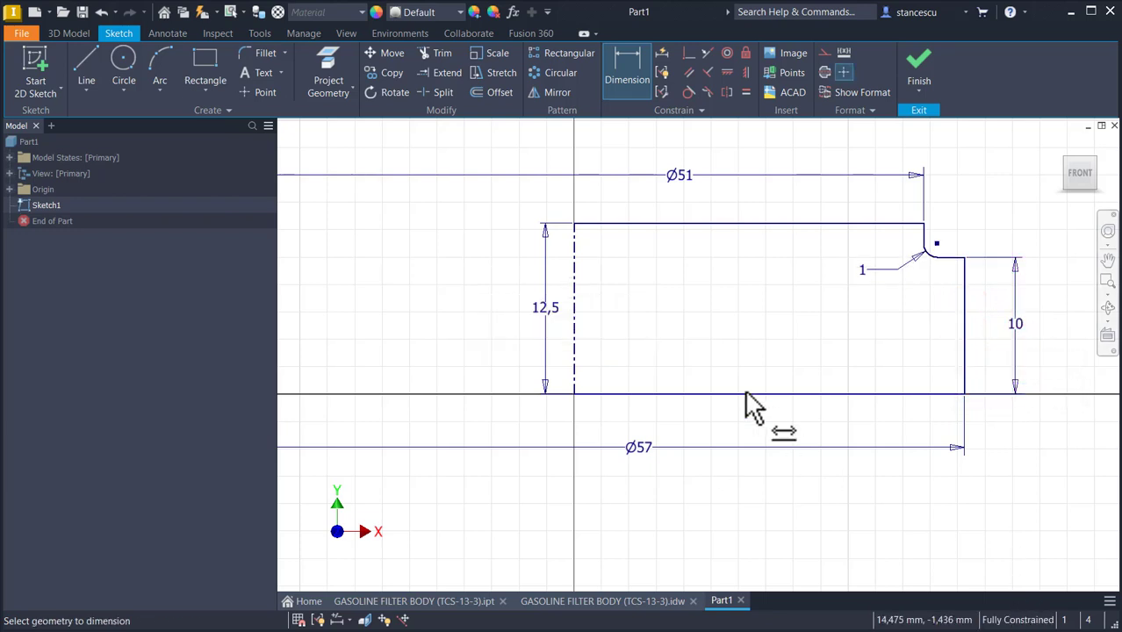
Step: Finish the sketch and revolve the profile a full 360 degrees about the centerline into a new solid
{"action": "key", "text": "Num_Lock"}
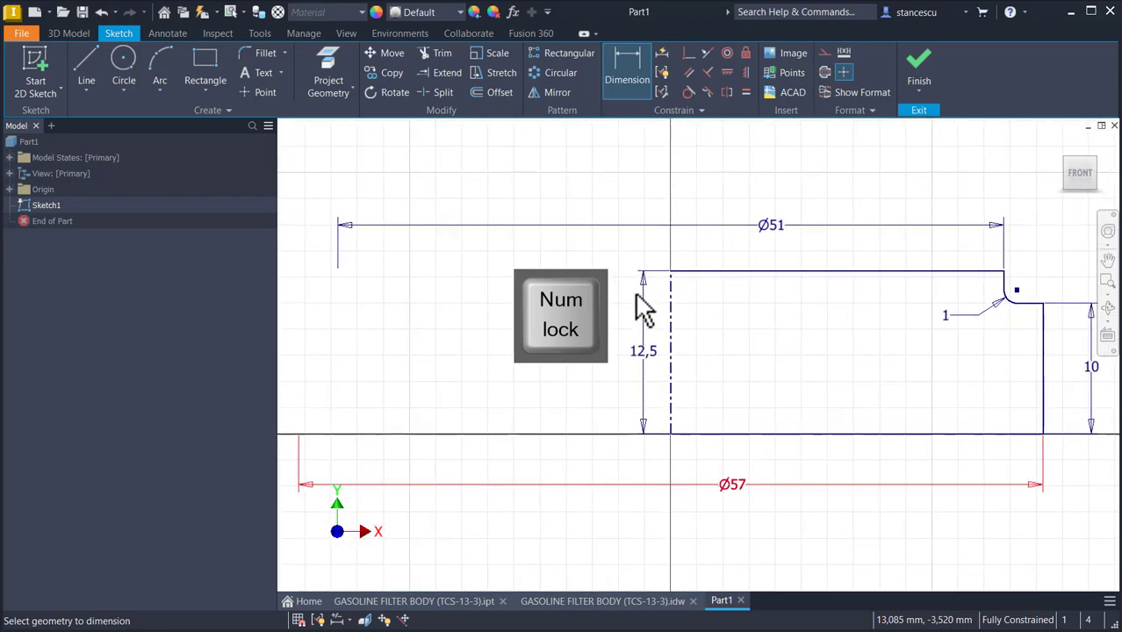
{"action": "left_click", "coordinate": [918, 70]}
{"action": "key", "text": "F6"}
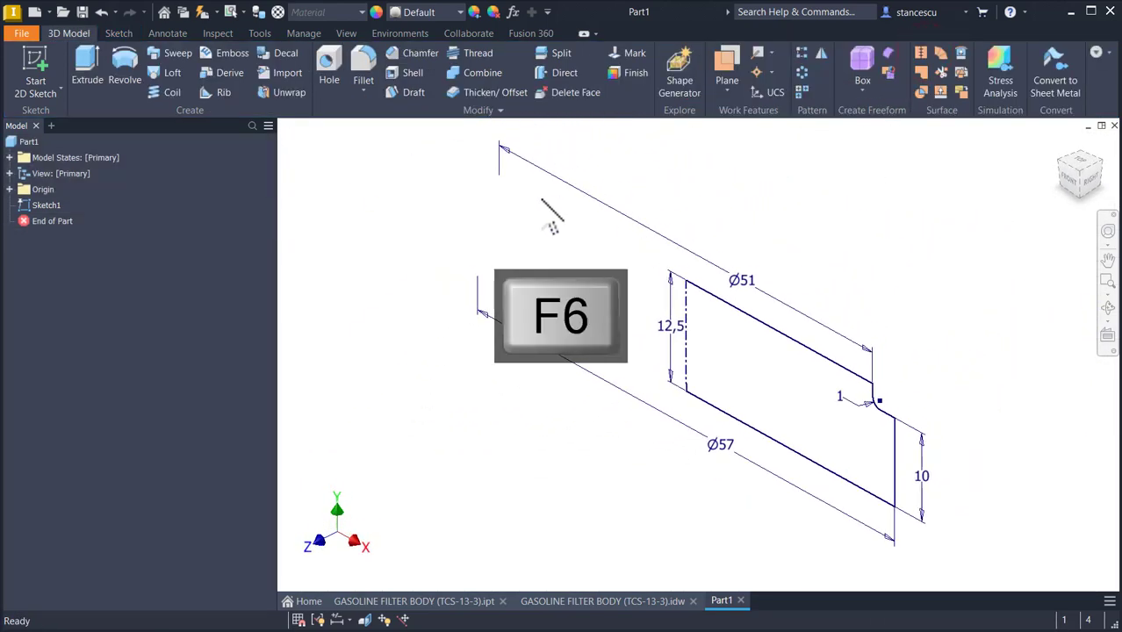
{"action": "left_click", "coordinate": [127, 74]}
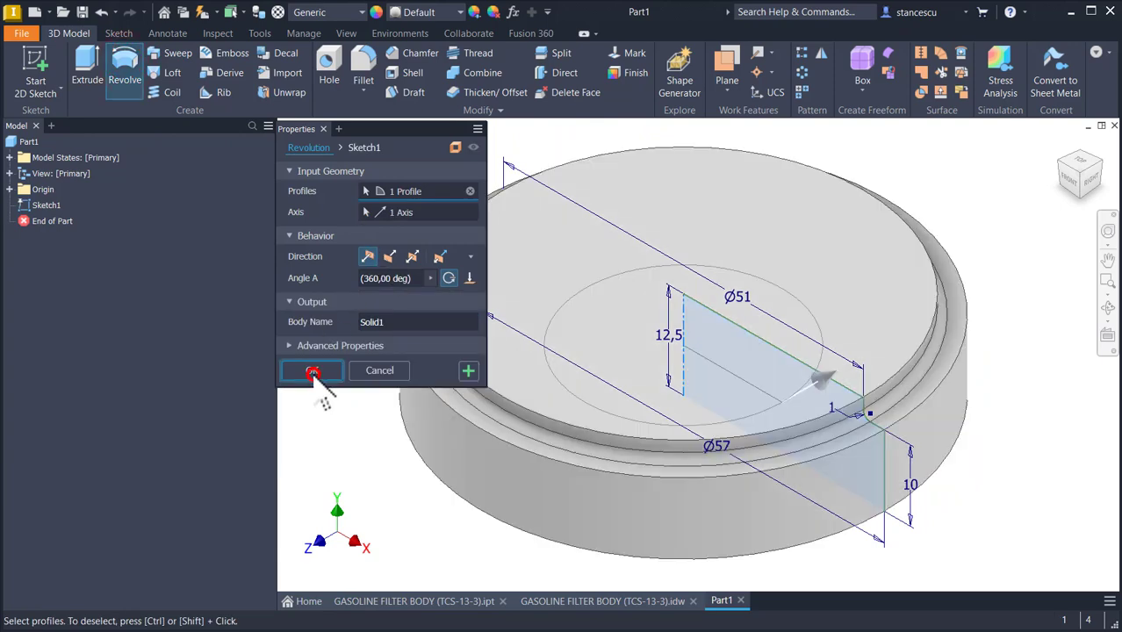
{"action": "left_click", "coordinate": [312, 370]}
{"action": "key", "text": "Num_Lock"}
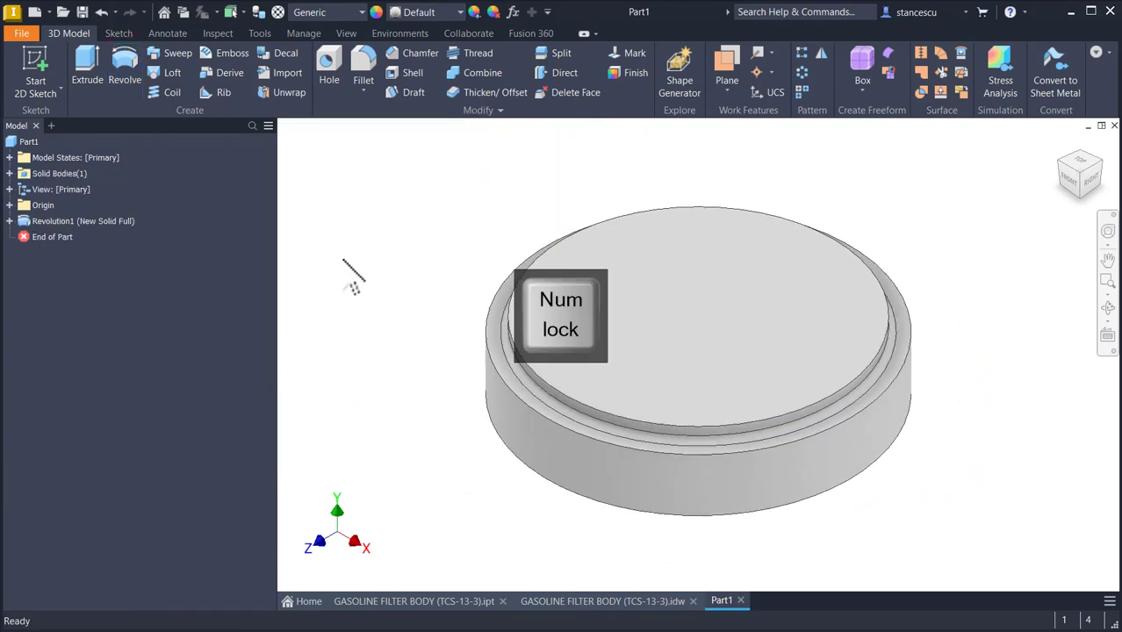
Step: Check the central boss's diameter and the part's overall height in the gasoline filter body drawing, and return to the part
{"action": "left_click", "coordinate": [632, 601]}
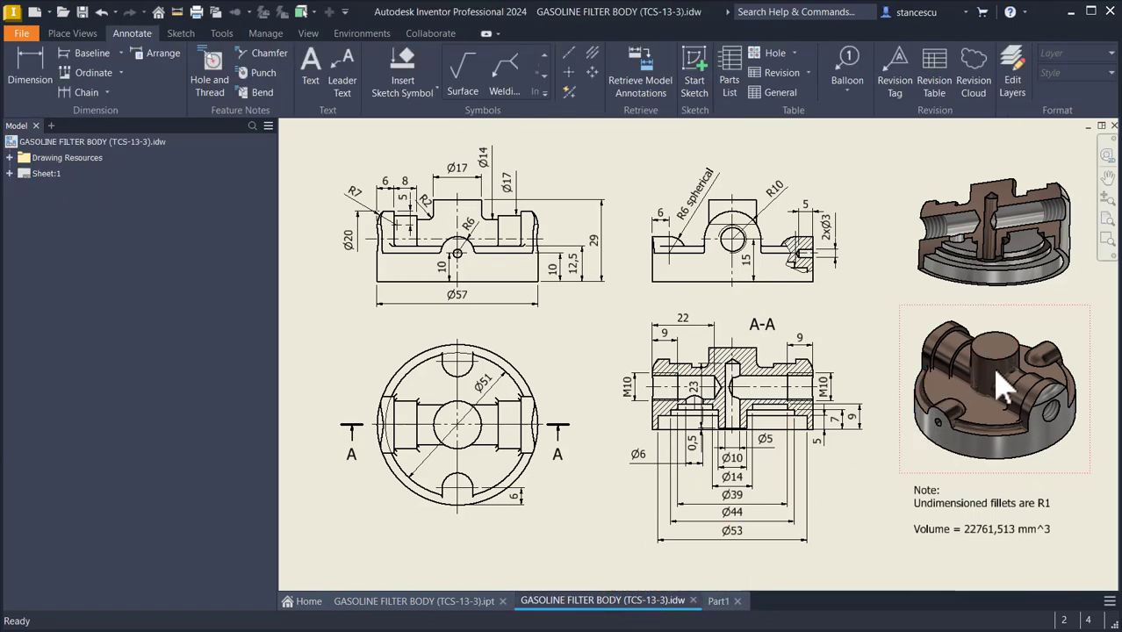
{"action": "left_click", "coordinate": [454, 178]}
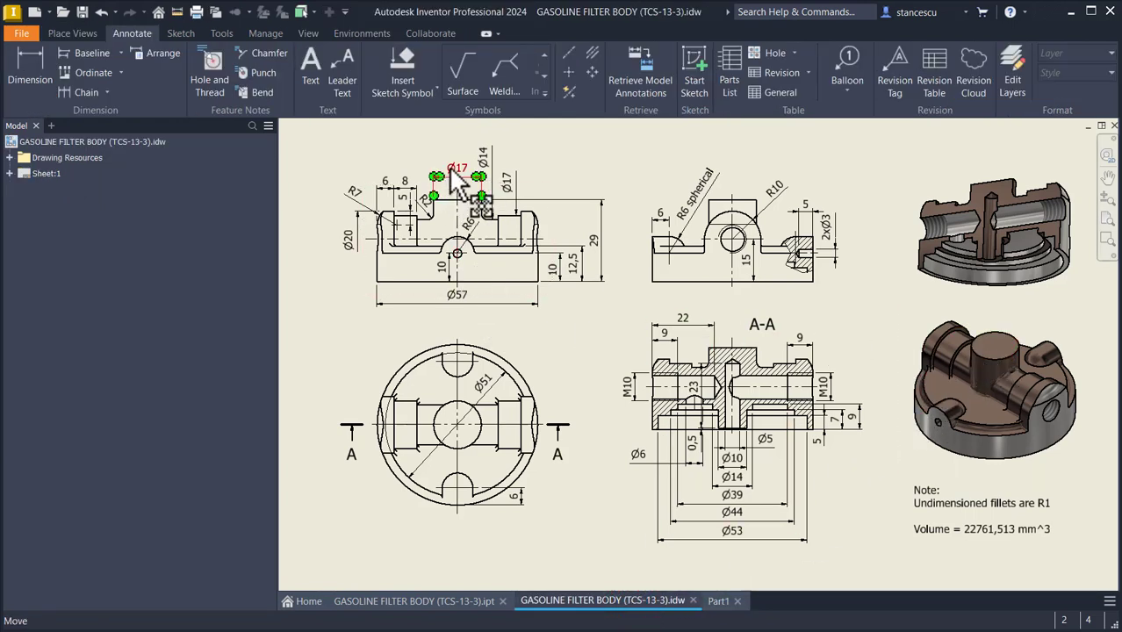
{"action": "left_click", "coordinate": [602, 260]}
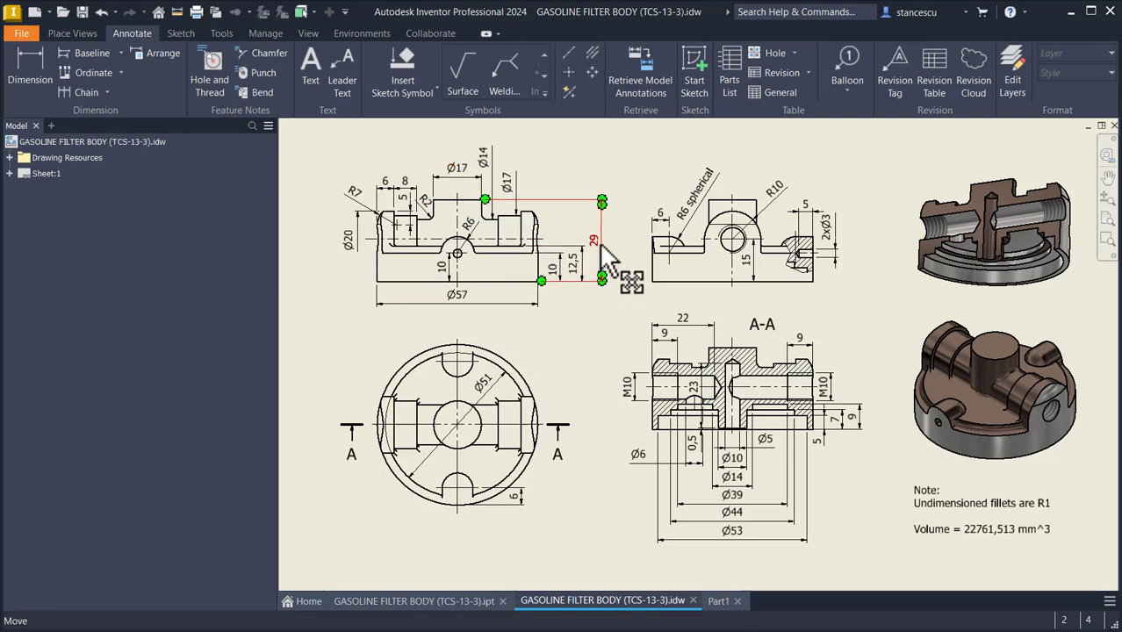
{"action": "left_click", "coordinate": [603, 344]}
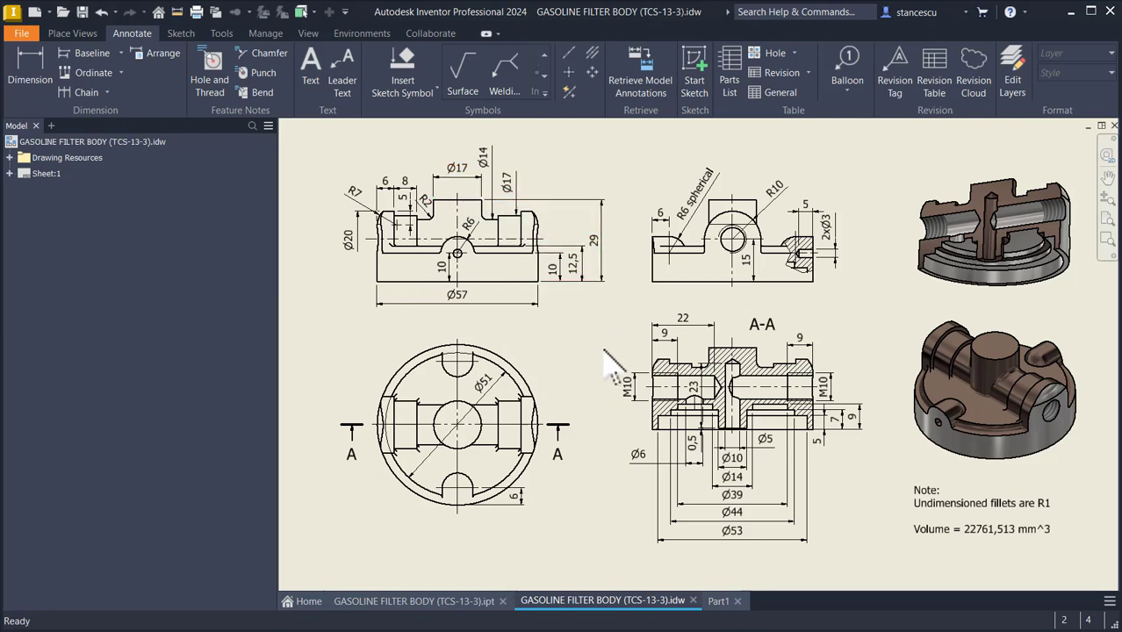
{"action": "left_click", "coordinate": [716, 602]}
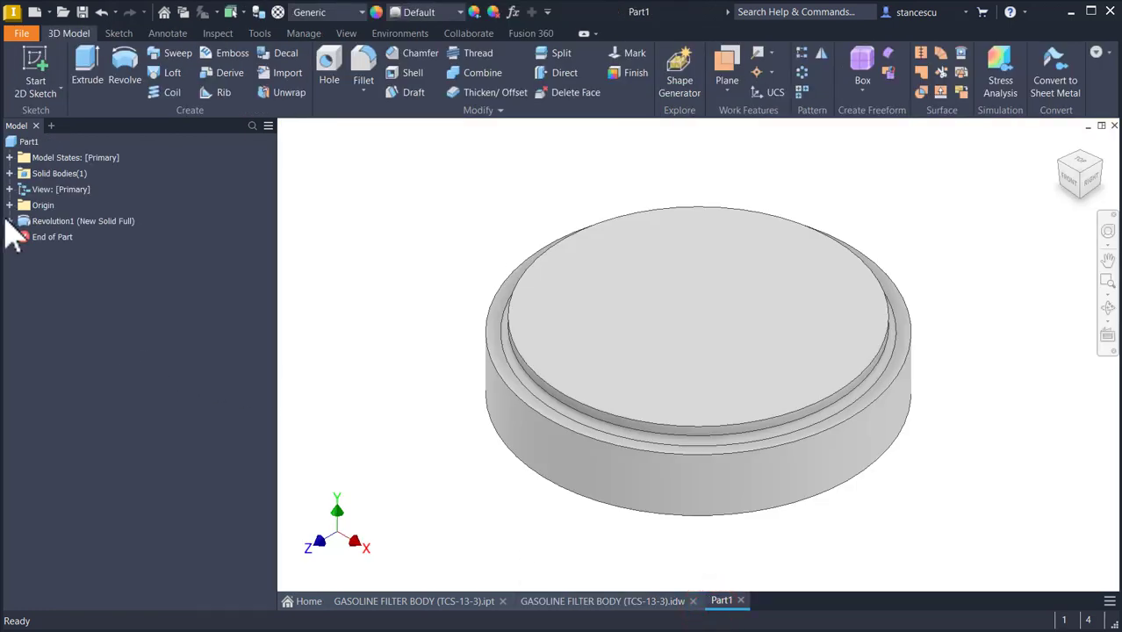
Step: Start a sketch on the XZ Plane with sliced graphics and draw a 17 mm diameter circle centered on the origin
{"action": "left_click", "coordinate": [10, 205]}
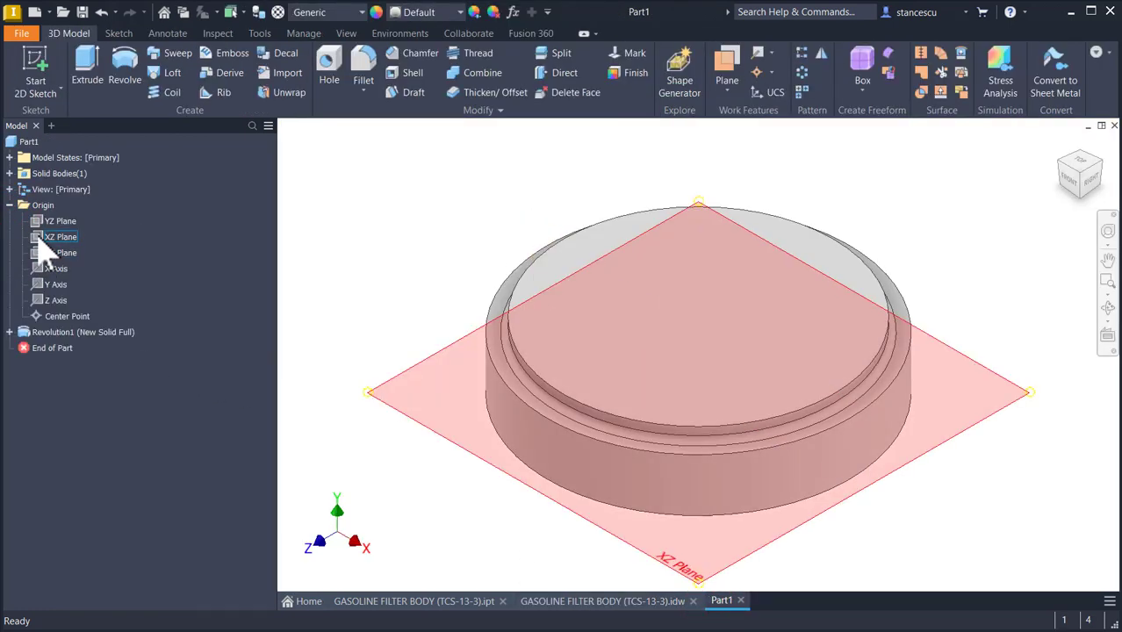
{"action": "left_click", "coordinate": [39, 239]}
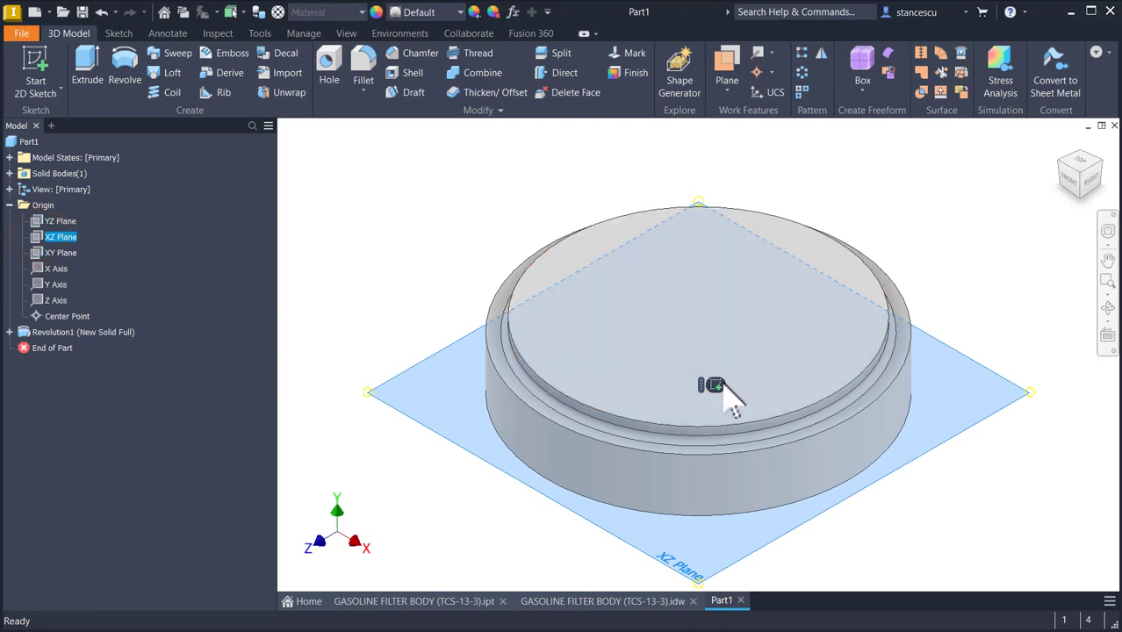
{"action": "left_click", "coordinate": [715, 385]}
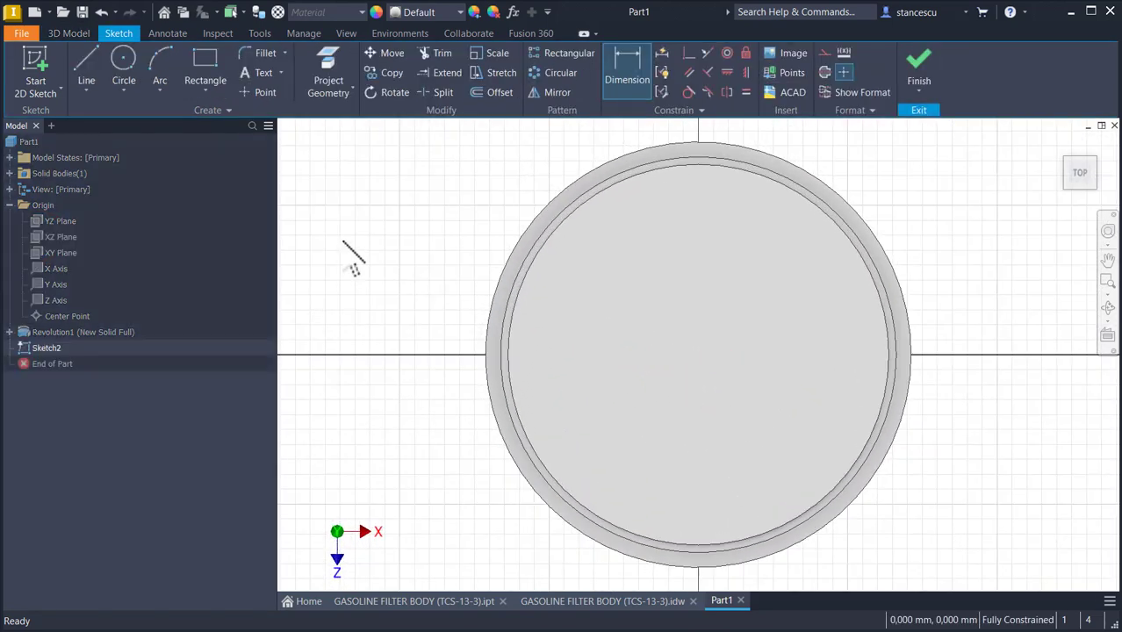
{"action": "key", "text": "F7"}
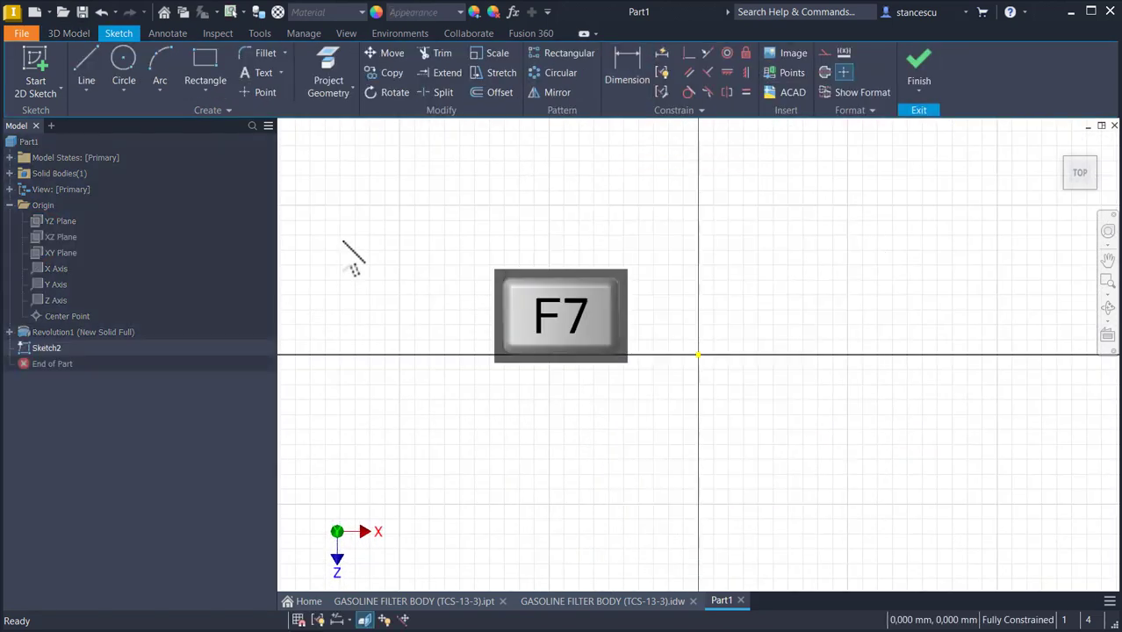
{"action": "left_click", "coordinate": [123, 63]}
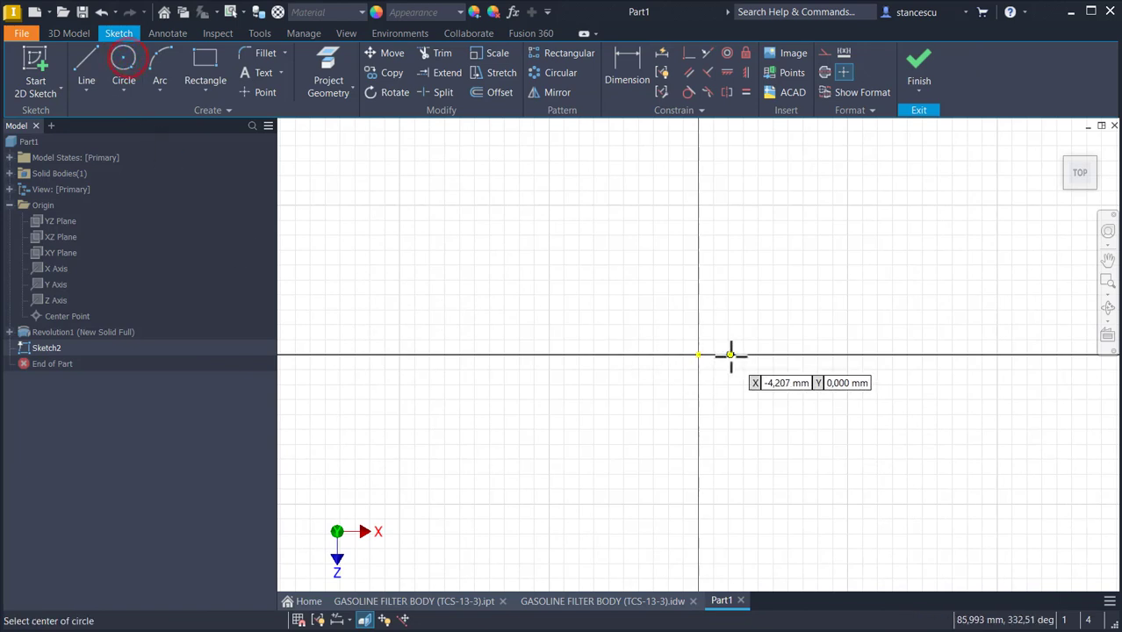
{"action": "left_click", "coordinate": [697, 355]}
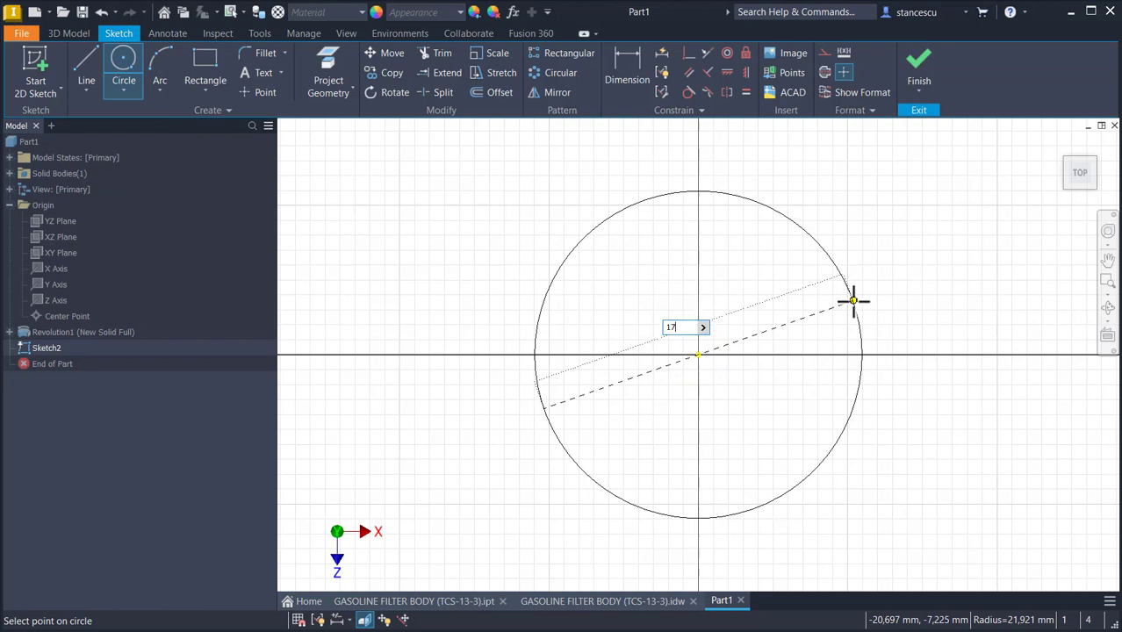
{"action": "type", "text": "17"}
{"action": "key", "text": "Return"}
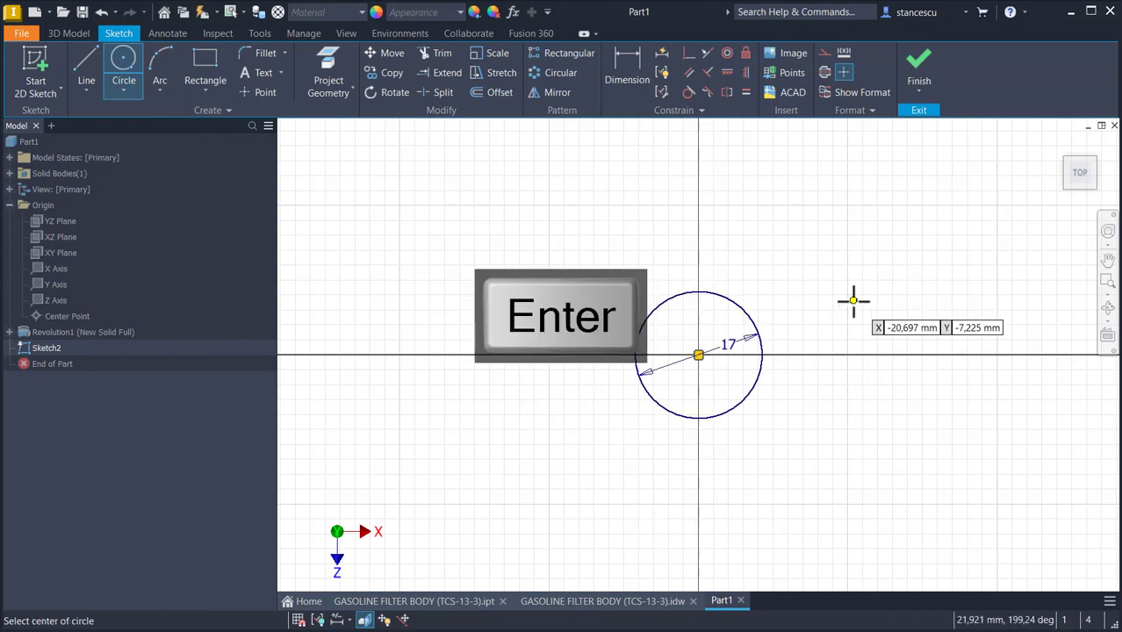
Step: Finish the sketch and extrude the circle 29 mm upward, joined to the revolved base
{"action": "left_click", "coordinate": [918, 75]}
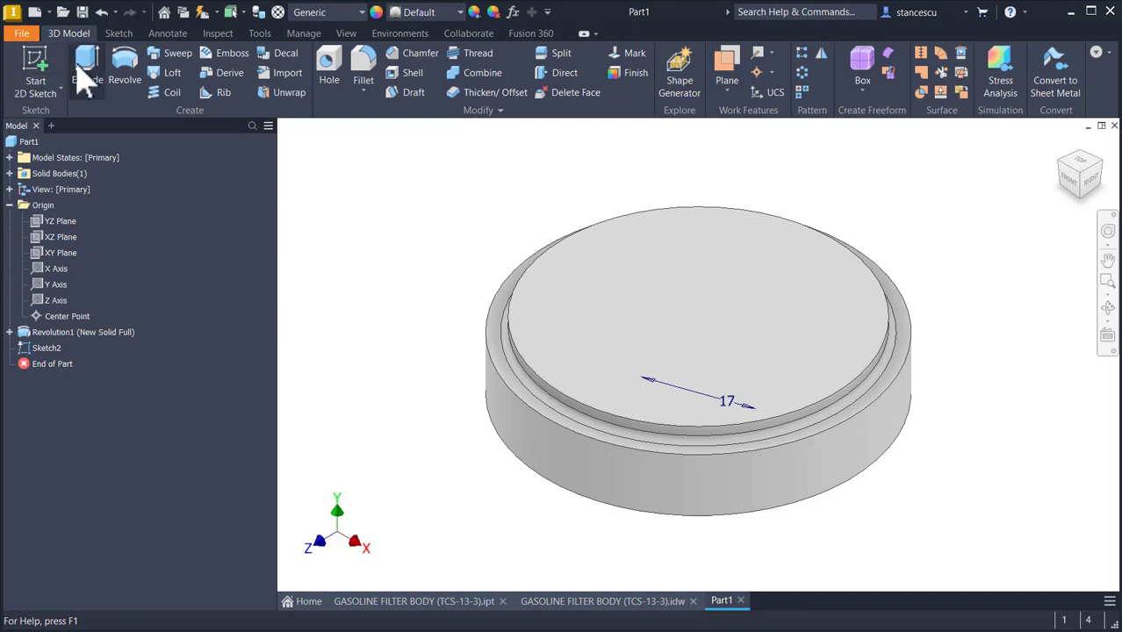
{"action": "left_click", "coordinate": [84, 77]}
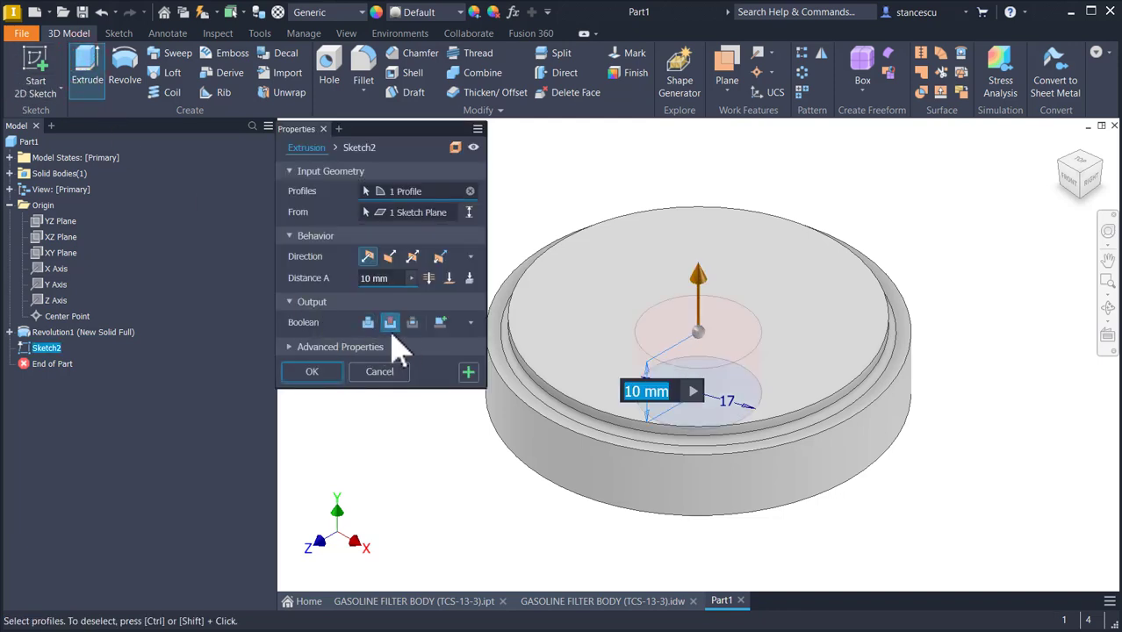
{"action": "left_click", "coordinate": [367, 323]}
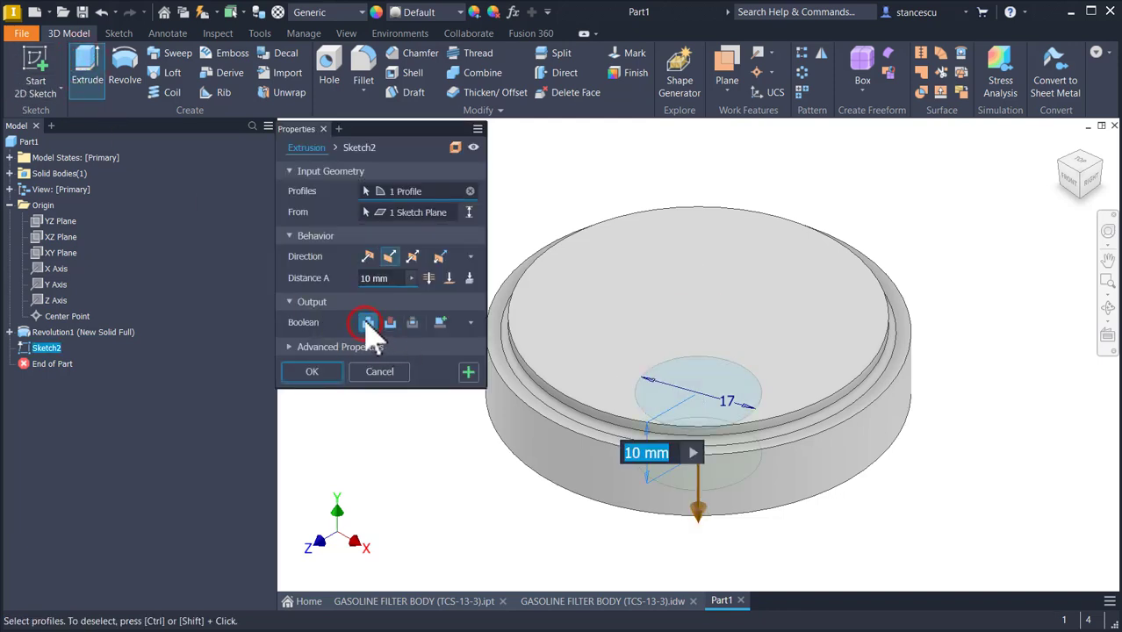
{"action": "left_click", "coordinate": [367, 256]}
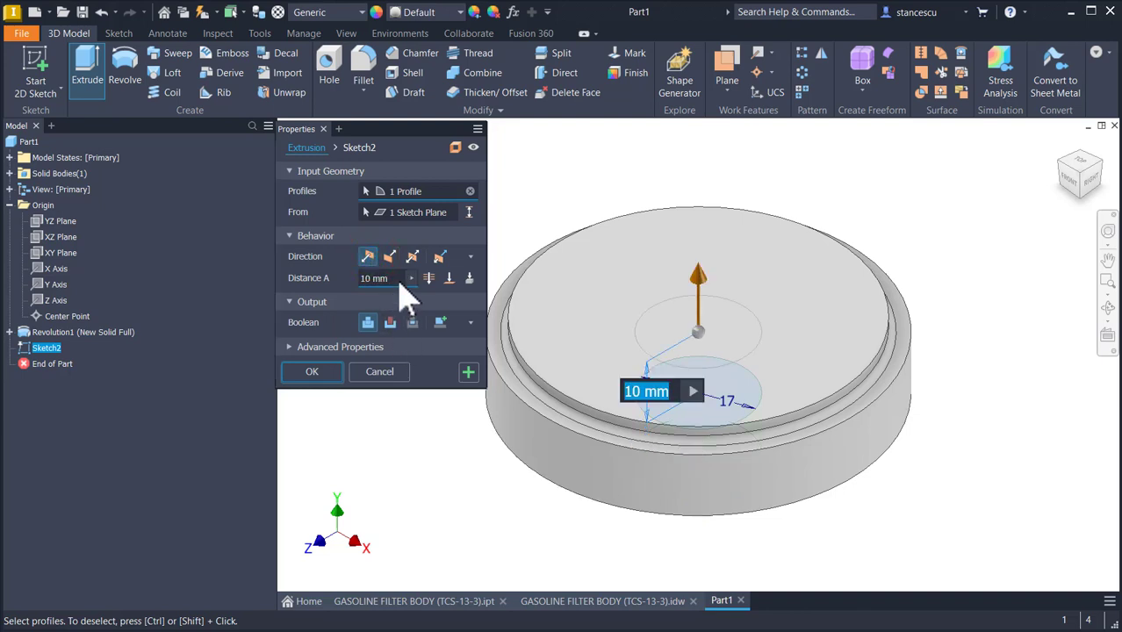
{"action": "left_click", "coordinate": [396, 279]}
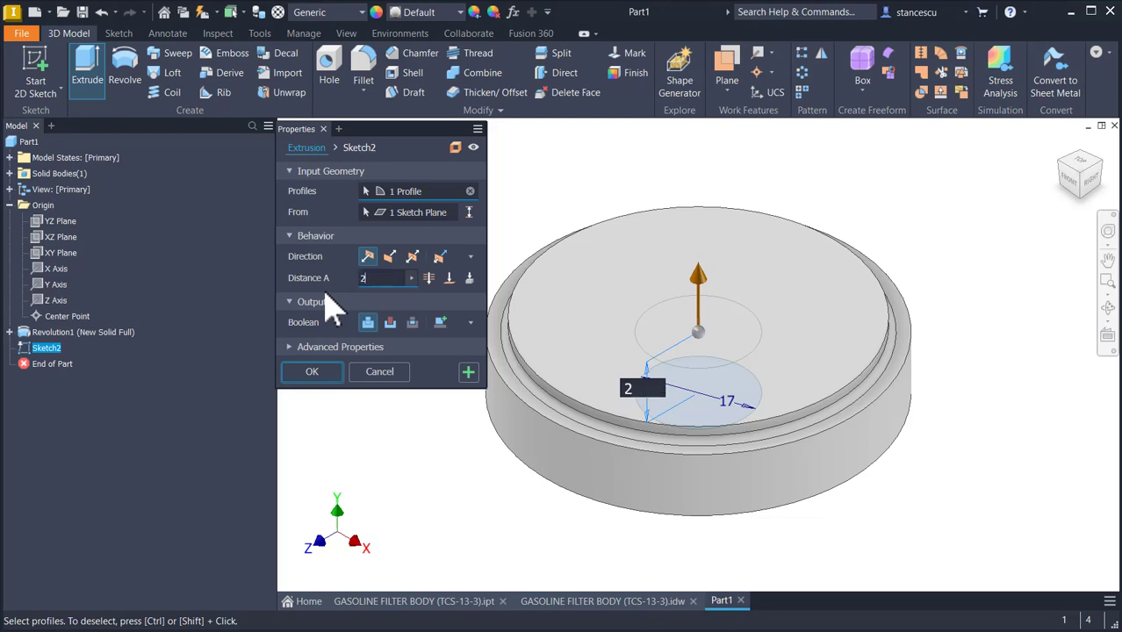
{"action": "key", "text": "Return"}
Step: Examine the drawing views for the dimensions of the rounded R6 side lugs, and return to the part
{"action": "left_click", "coordinate": [575, 601]}
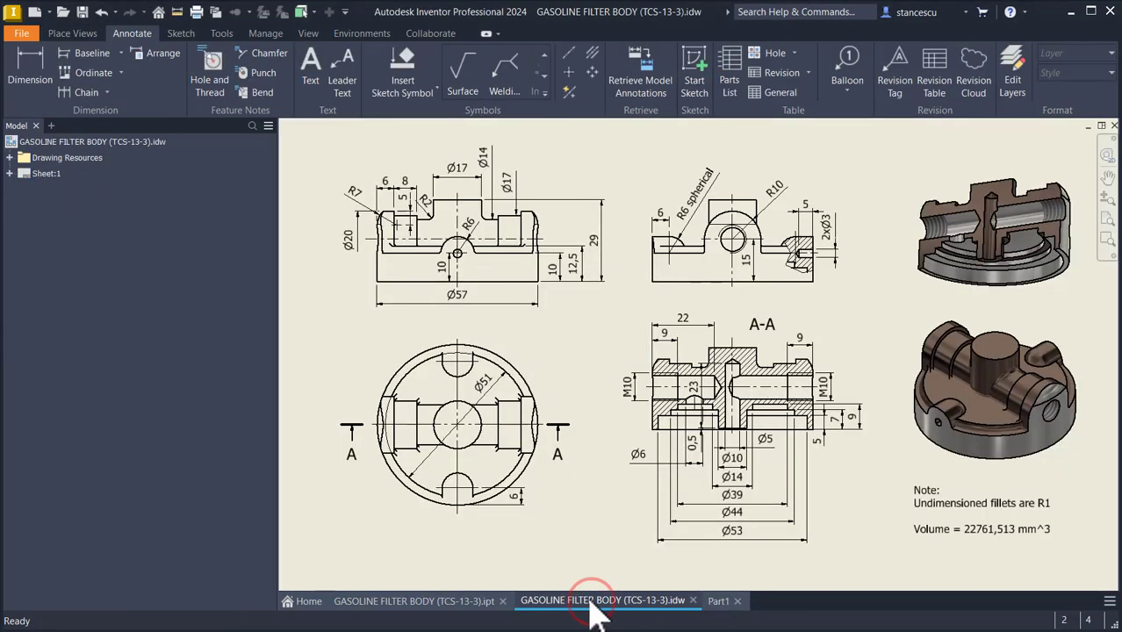
{"action": "scroll", "coordinate": [961, 452], "scroll_direction": "up", "scroll_amount": 3}
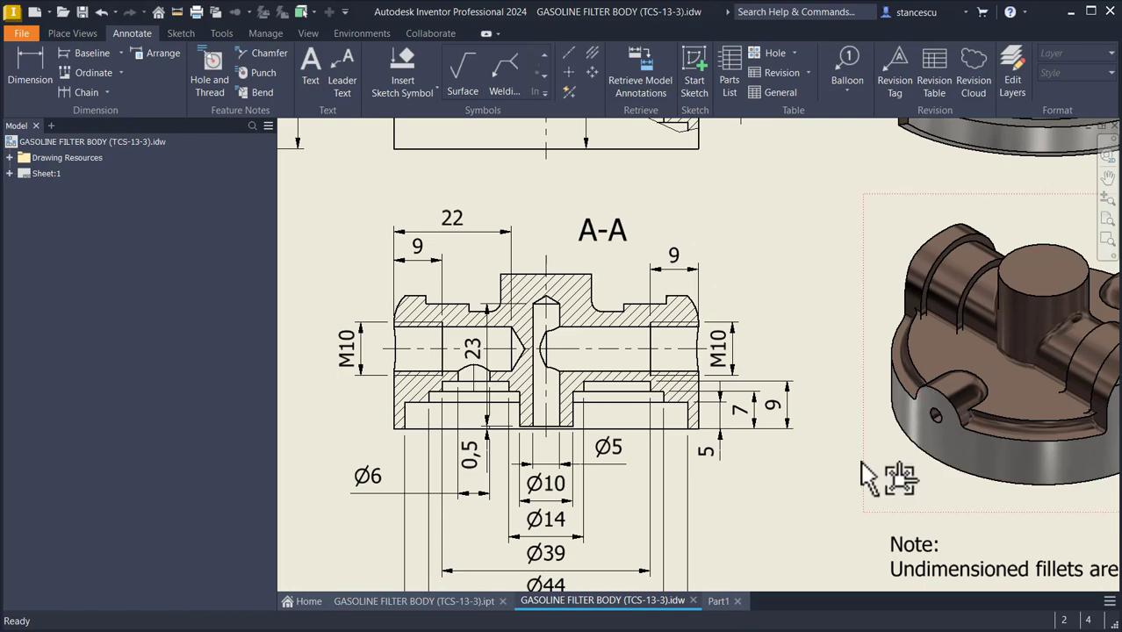
{"action": "mouse_move", "coordinate": [771, 279]}
{"action": "middle_mouse_down"}
{"action": "mouse_move", "coordinate": [806, 412]}
{"action": "mouse_move", "coordinate": [1028, 400]}
{"action": "middle_mouse_up"}
{"action": "middle_click_drag", "start_coordinate": [453, 388], "coordinate": [602, 389]}
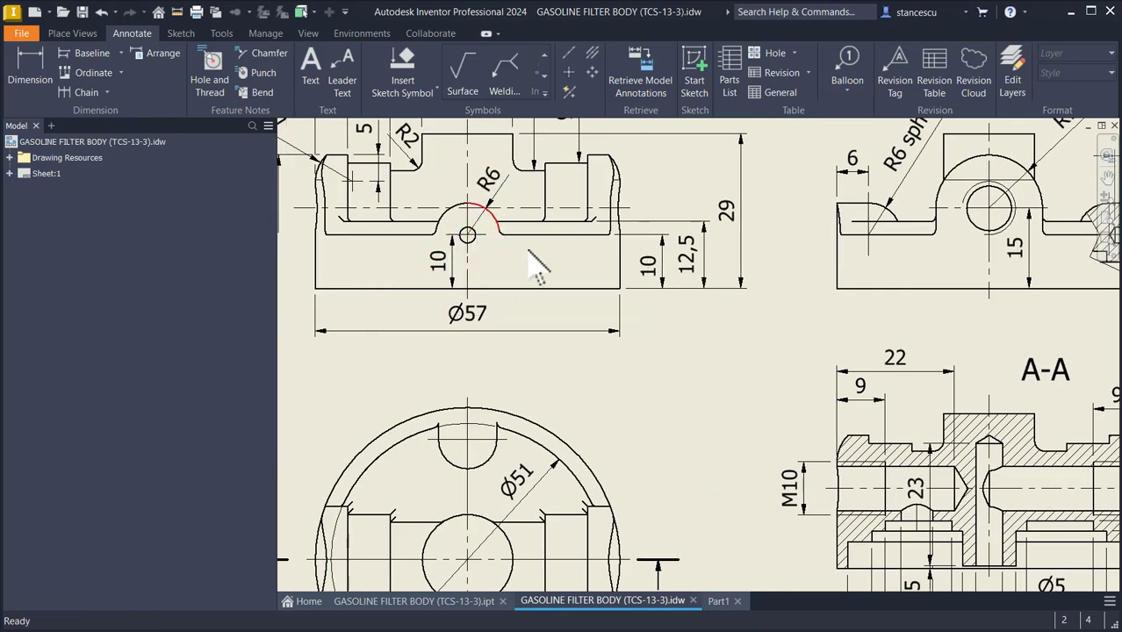
{"action": "scroll", "coordinate": [681, 369], "scroll_direction": "up", "scroll_amount": 3}
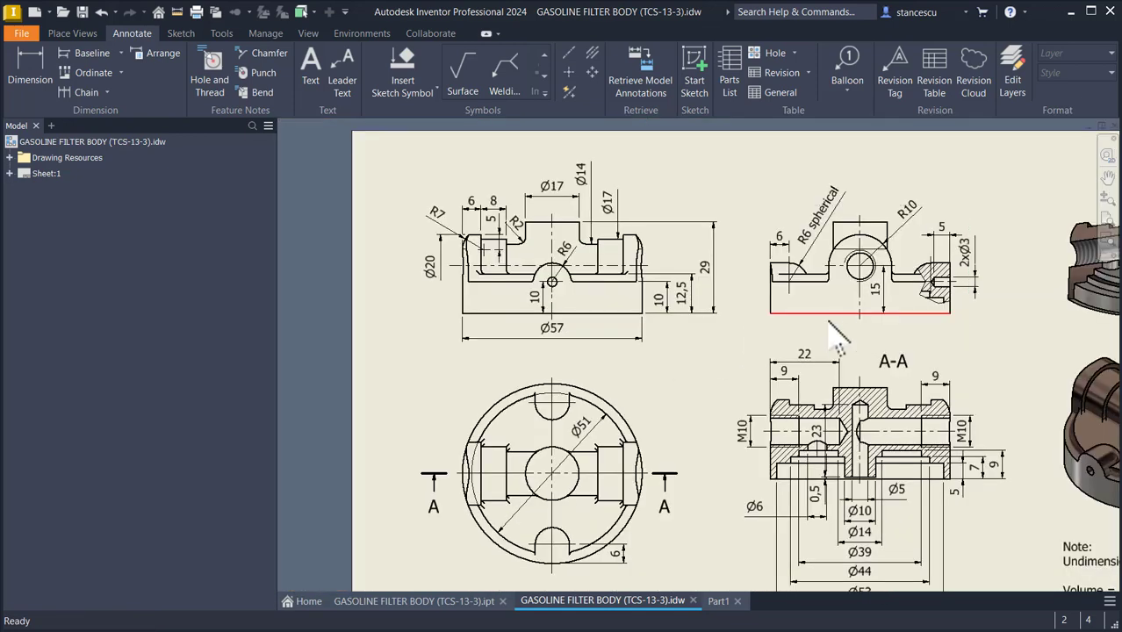
{"action": "middle_click_drag", "start_coordinate": [635, 487], "coordinate": [633, 421]}
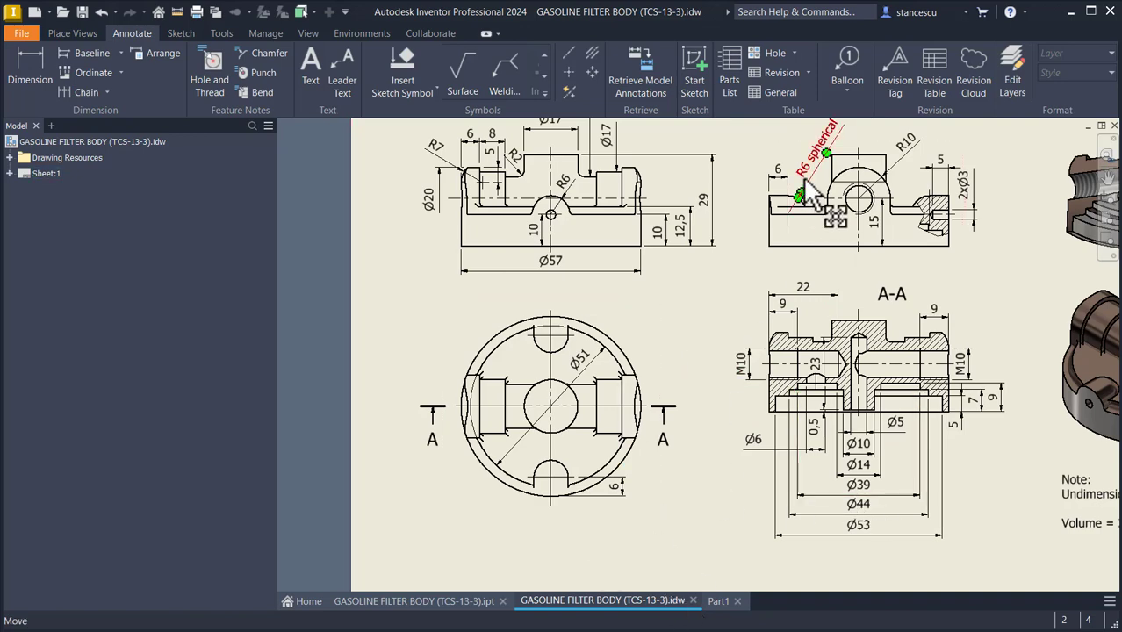
{"action": "middle_click_drag", "start_coordinate": [816, 190], "coordinate": [786, 235]}
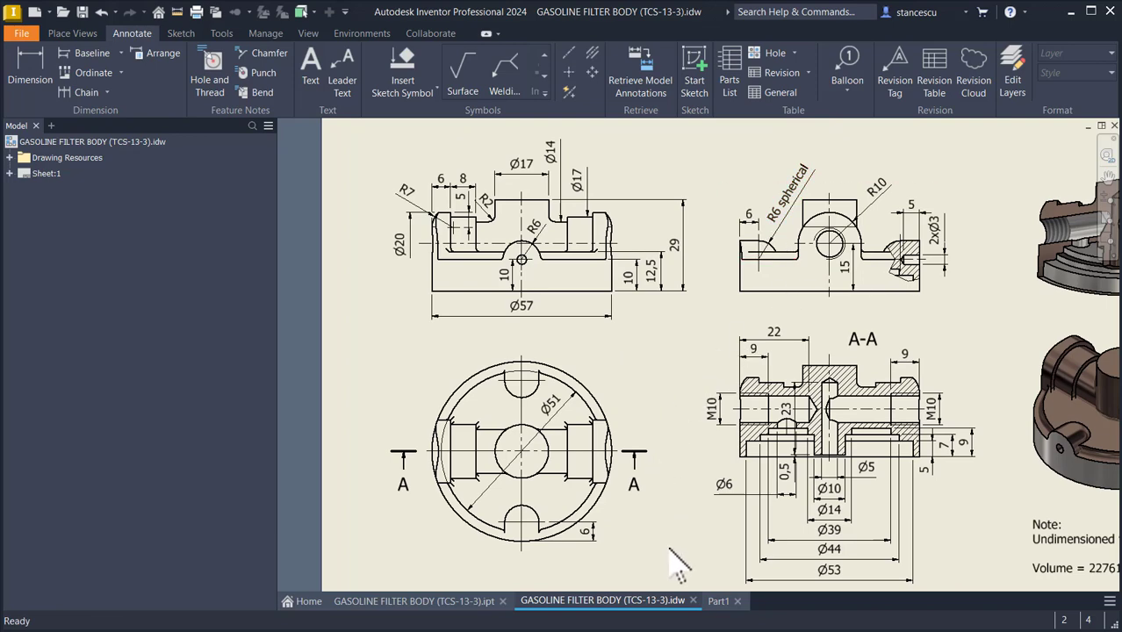
{"action": "key", "text": "Home"}
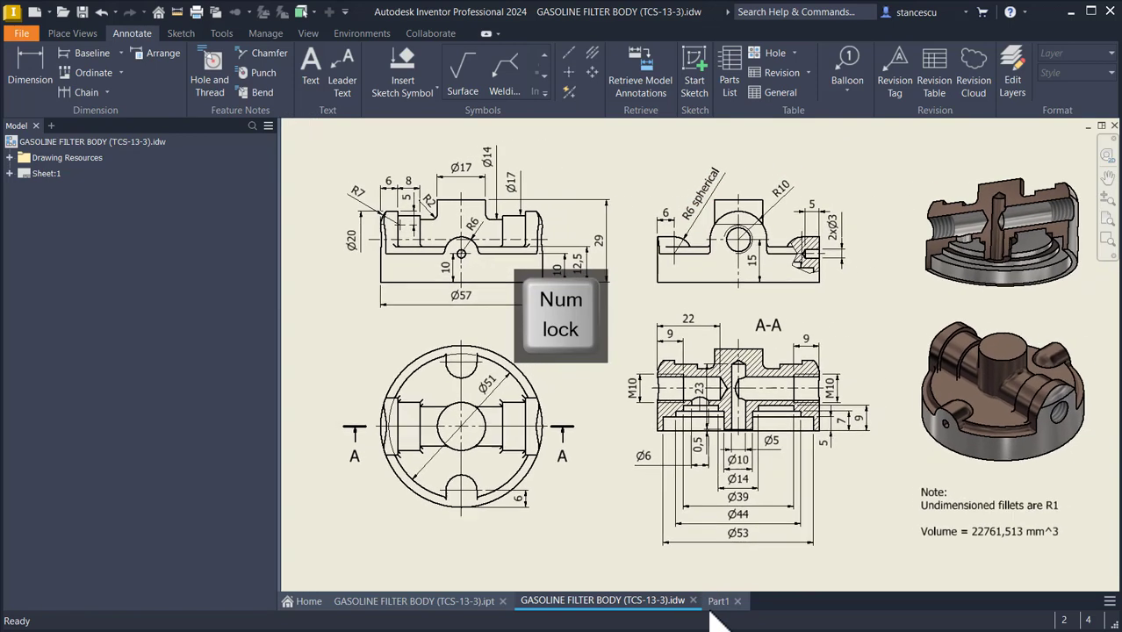
{"action": "left_click", "coordinate": [718, 602]}
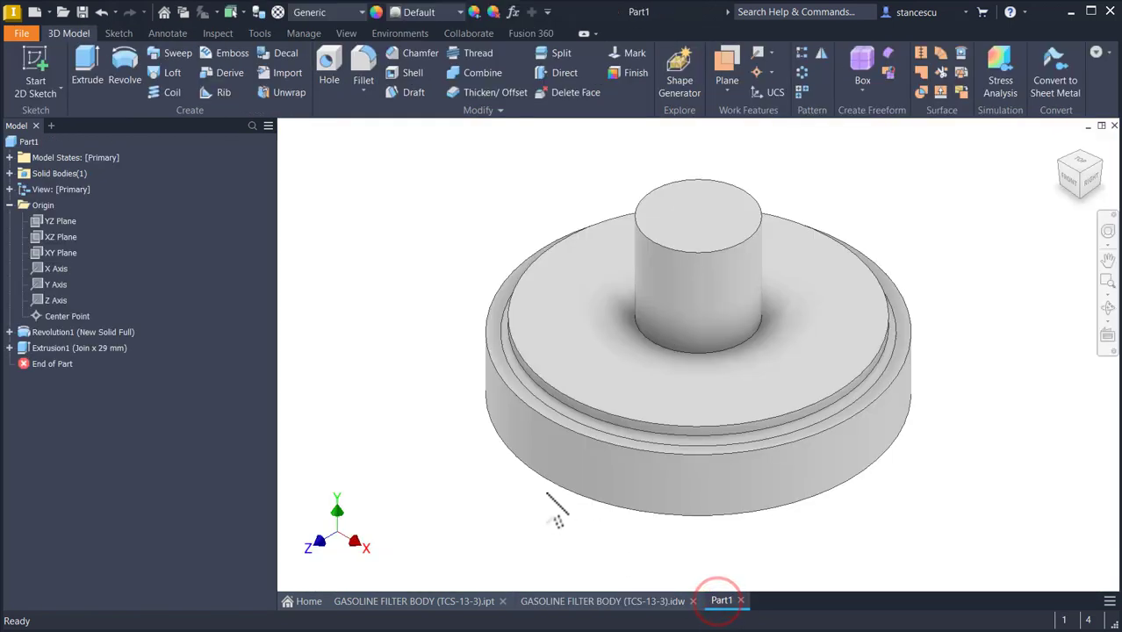
Step: Create a work plane parallel to the XY Plane and tangent to the base's outer cylindrical face at the front
{"action": "left_click", "coordinate": [726, 66]}
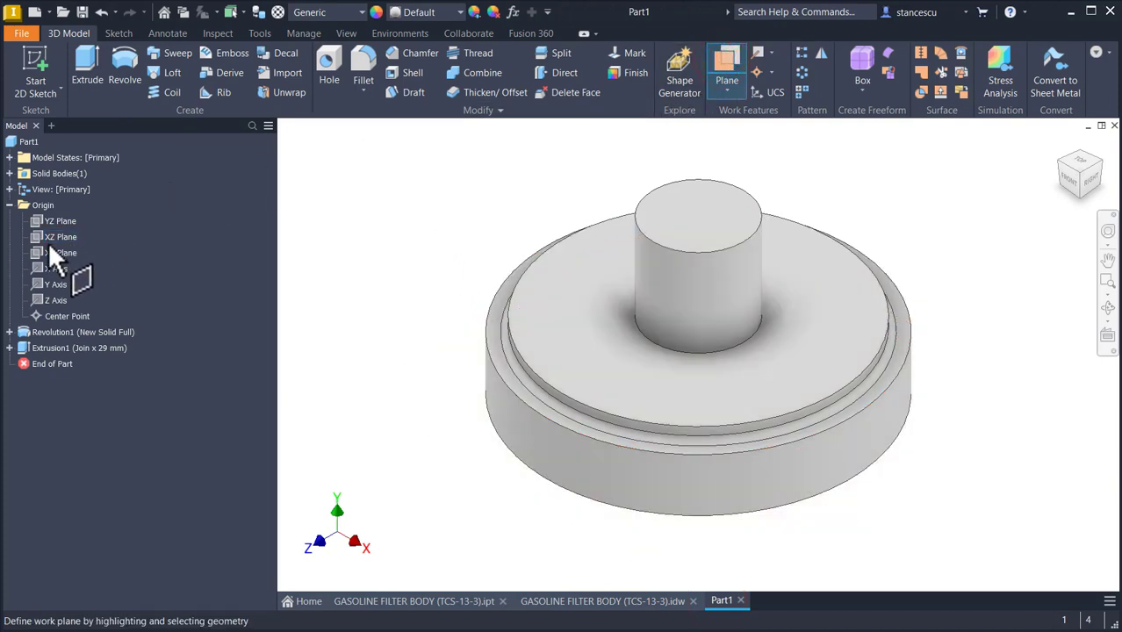
{"action": "left_click", "coordinate": [52, 252]}
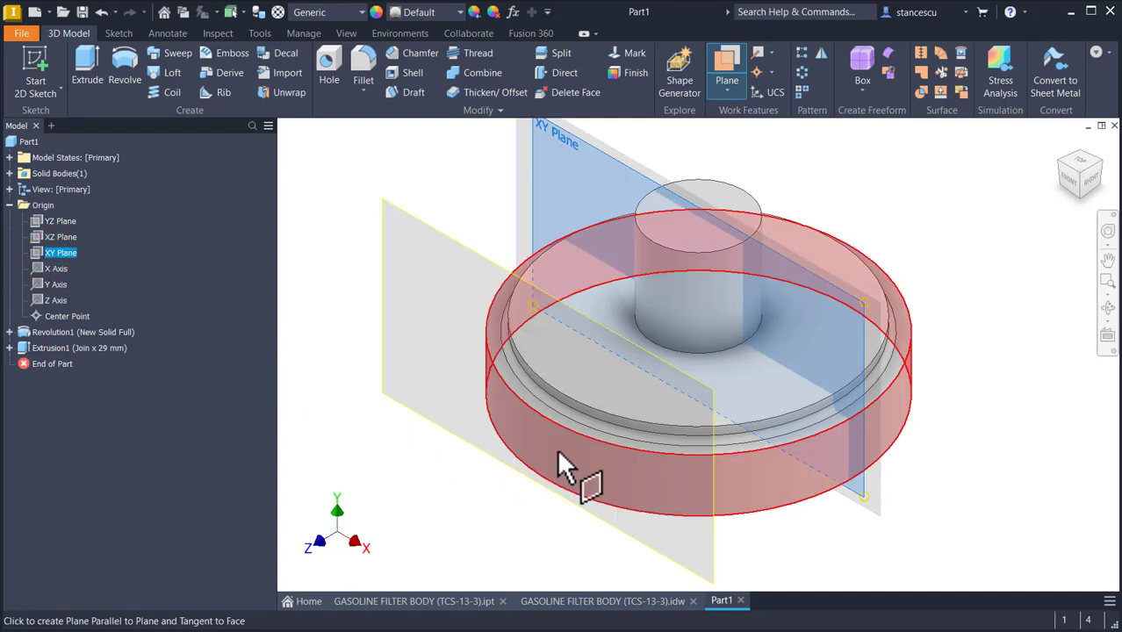
{"action": "left_click", "coordinate": [559, 453]}
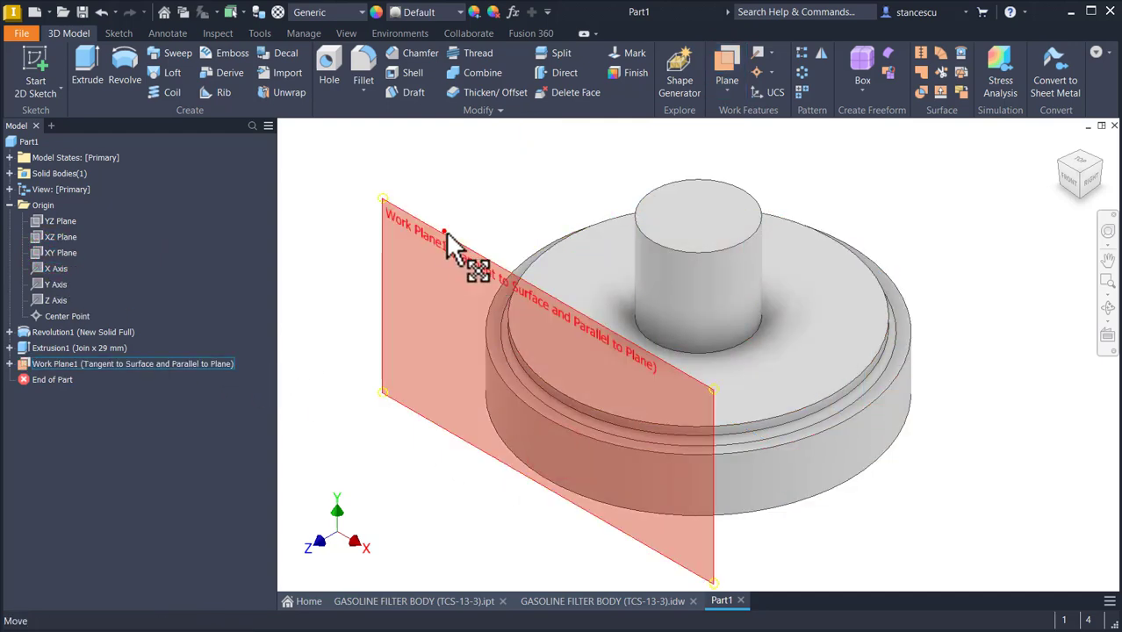
Step: On the tangent work plane, sketch a closed arch from the base's lower edge with vertical sides and a tangent top arc of about 5.7 mm radius
{"action": "left_click", "coordinate": [452, 223]}
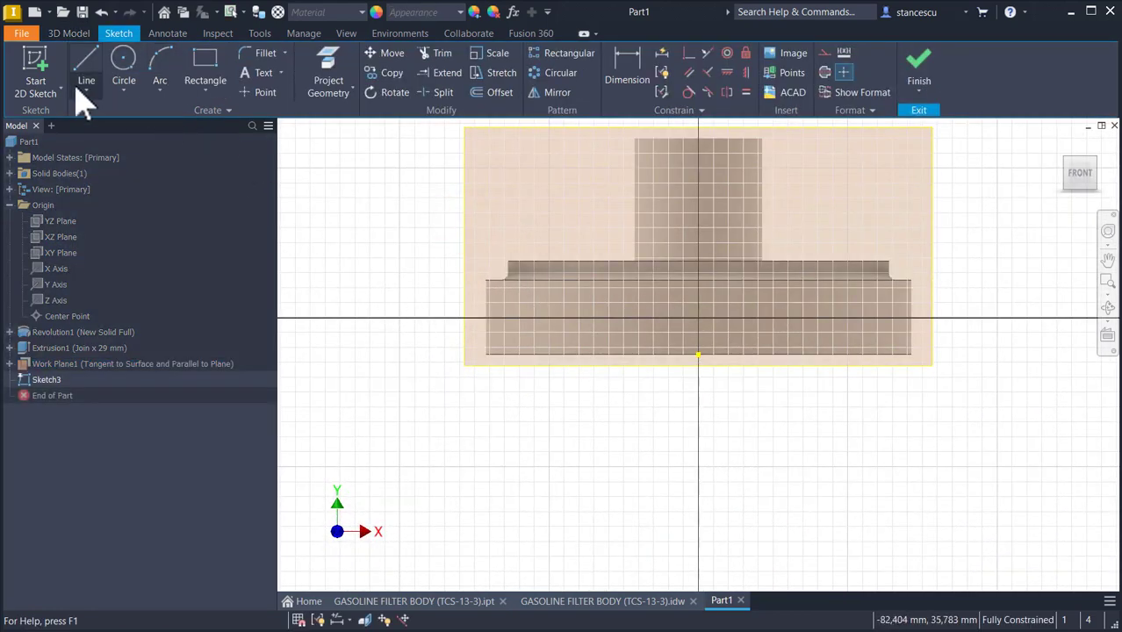
{"action": "left_click", "coordinate": [88, 77]}
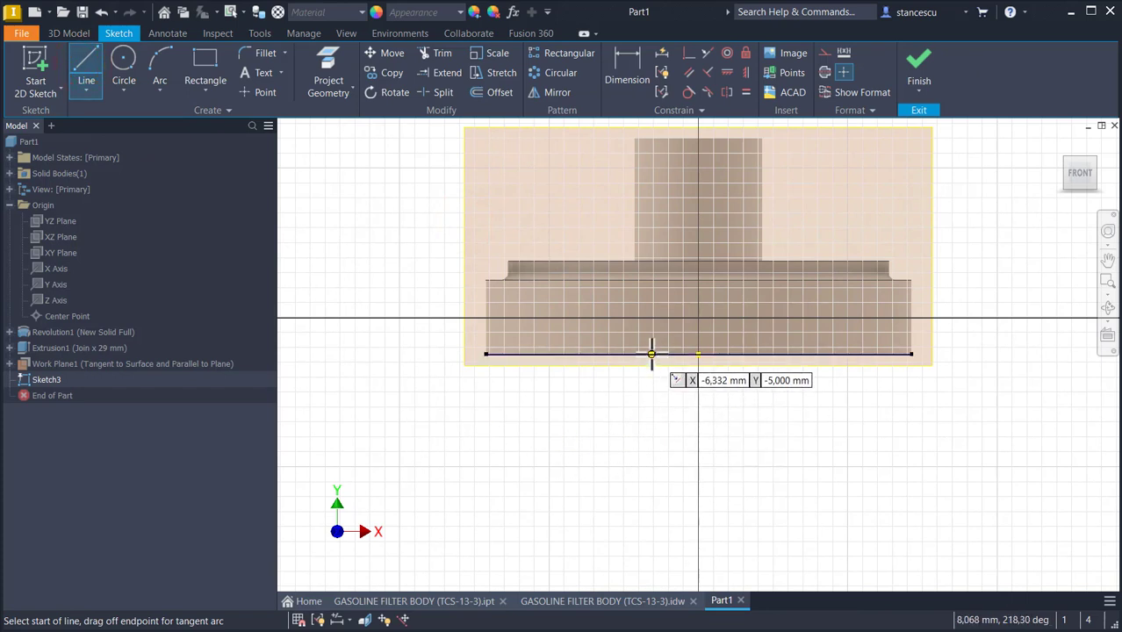
{"action": "left_click", "coordinate": [651, 354]}
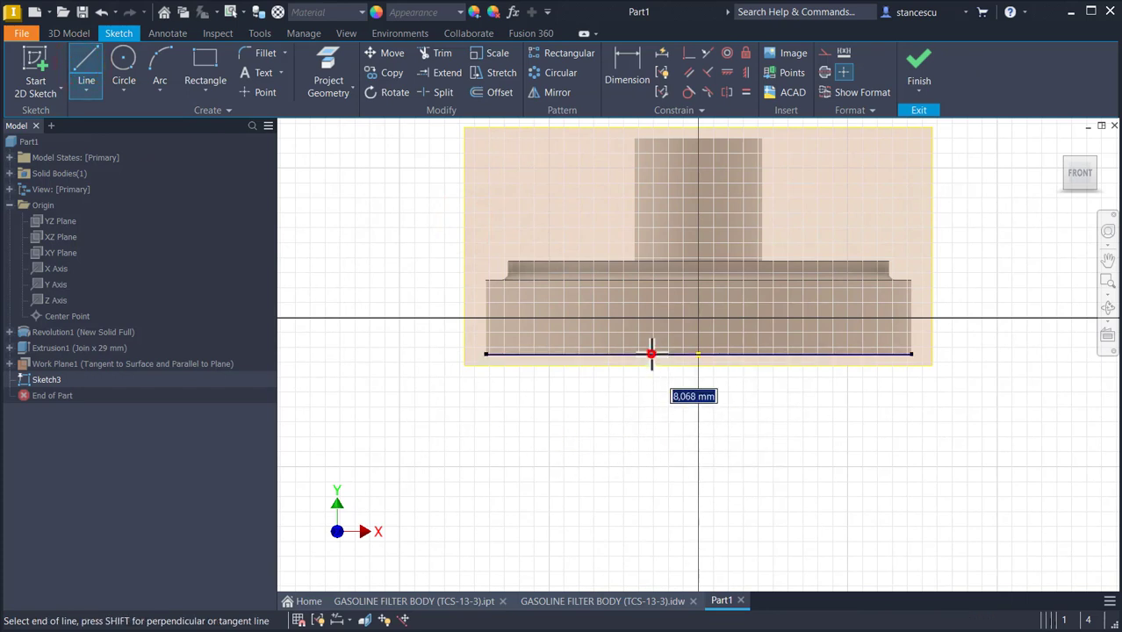
{"action": "left_click", "coordinate": [651, 241]}
{"action": "left_click_drag", "start_coordinate": [652, 242], "coordinate": [728, 228]}
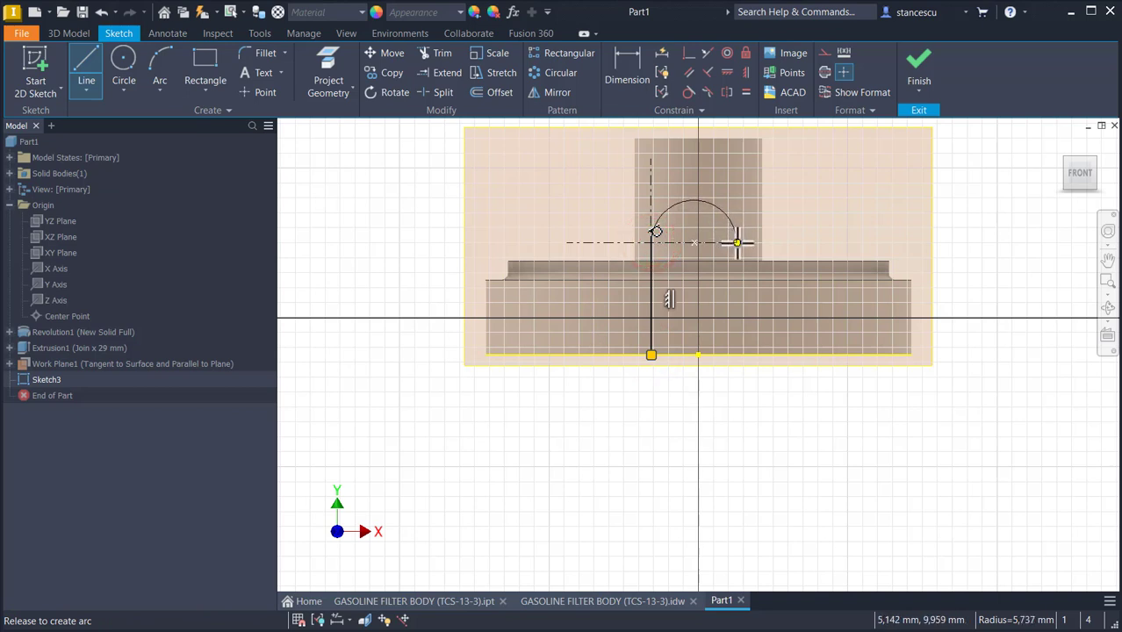
{"action": "left_click_drag", "start_coordinate": [737, 242], "coordinate": [737, 242]}
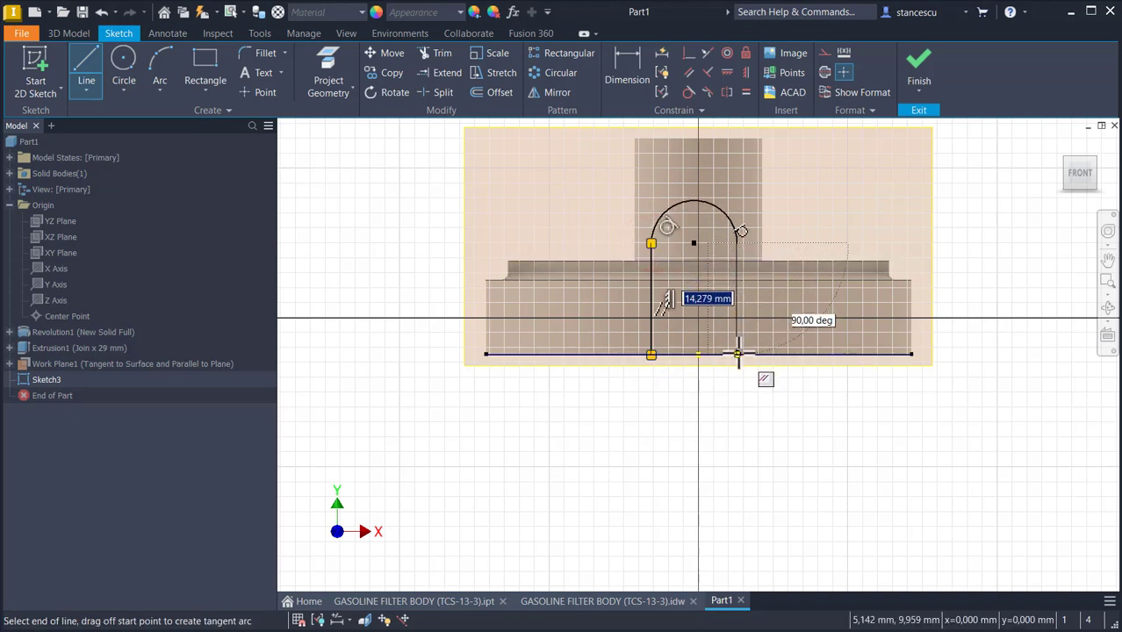
{"action": "left_click", "coordinate": [736, 354]}
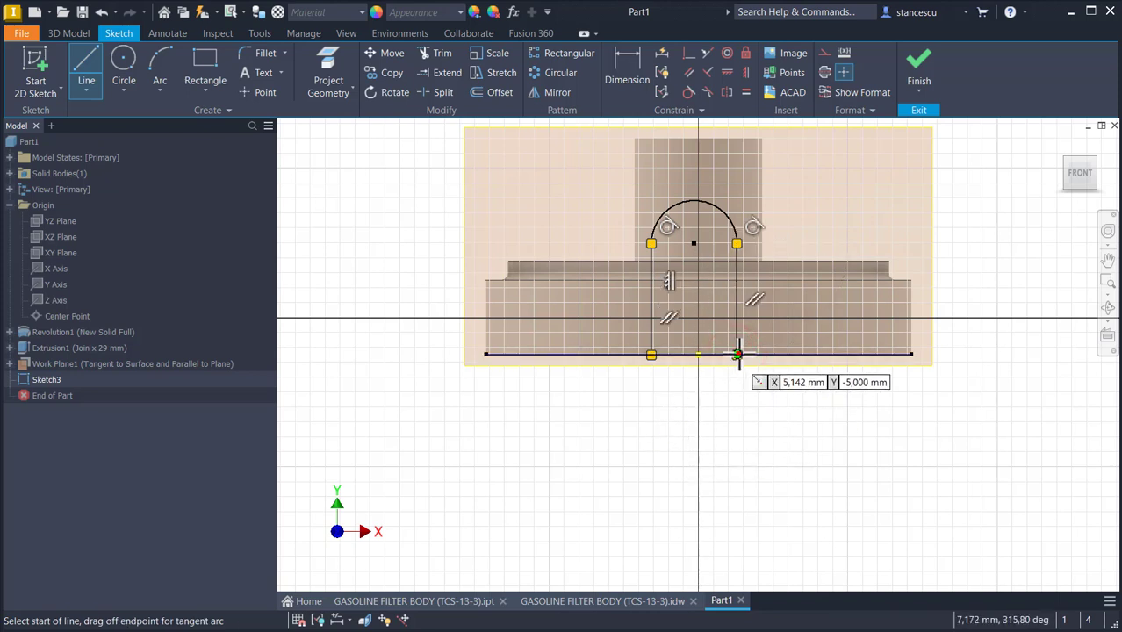
{"action": "left_click", "coordinate": [737, 354]}
{"action": "left_click", "coordinate": [651, 354]}
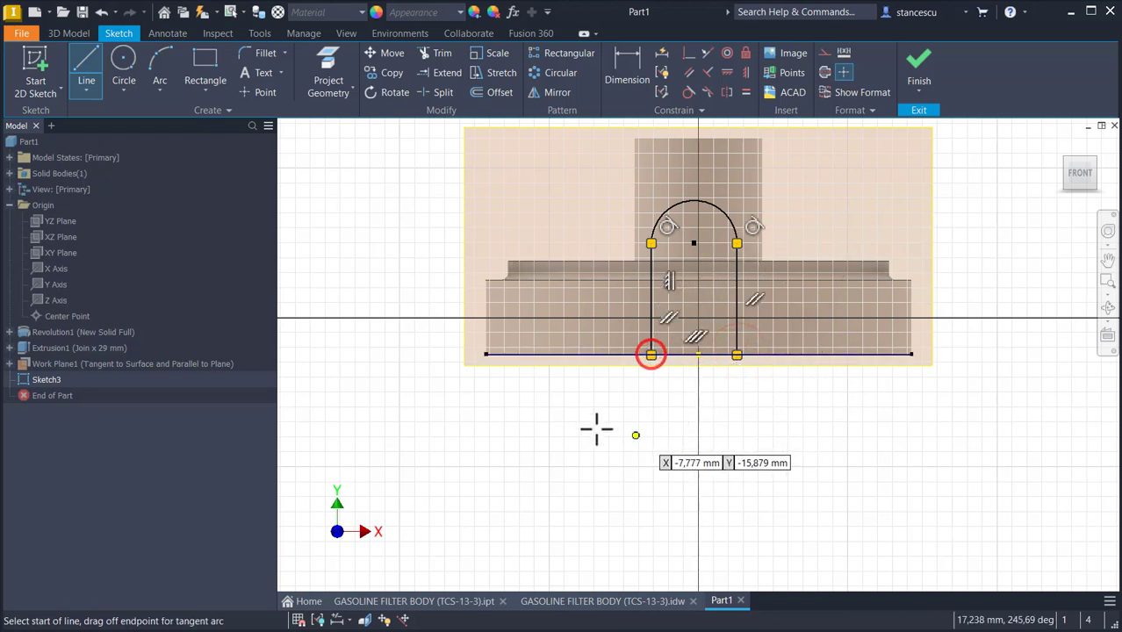
Step: Make the midpoint of the arch's base line coincident with the projected center point, and set the straight side's height to 10 mm
{"action": "left_click", "coordinate": [690, 52]}
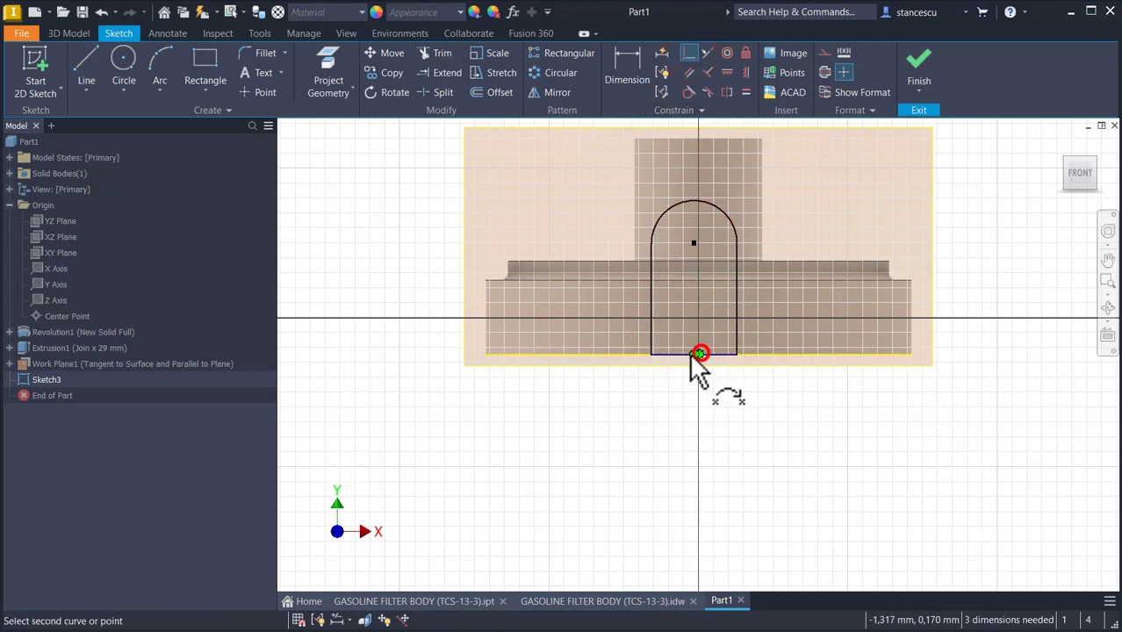
{"action": "left_click", "coordinate": [695, 353]}
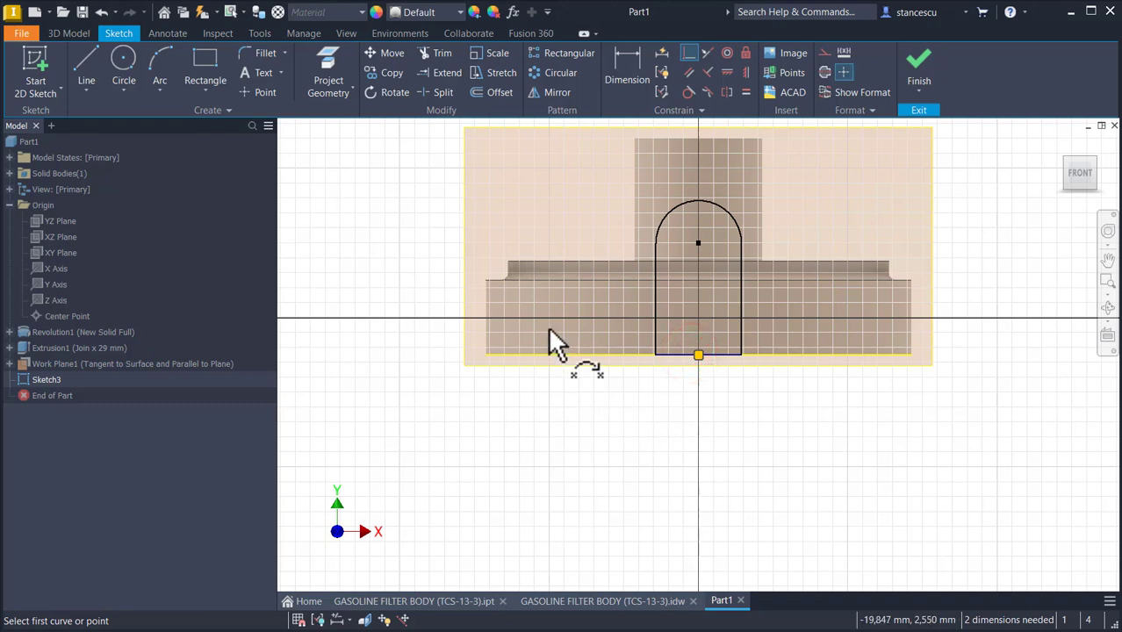
{"action": "left_click", "coordinate": [633, 77]}
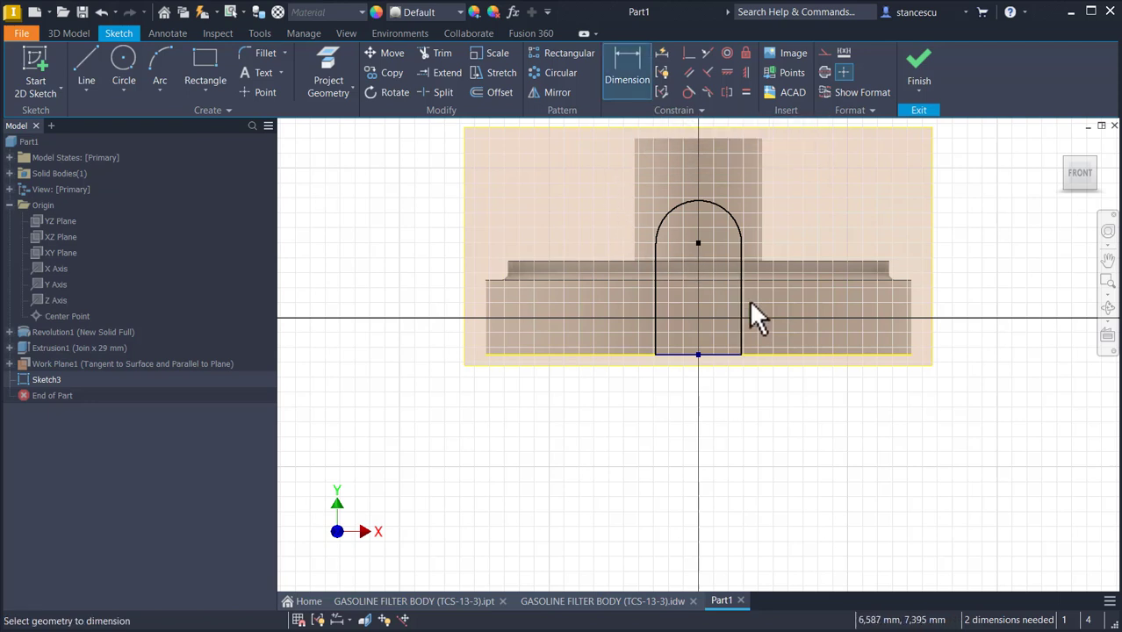
{"action": "left_click", "coordinate": [737, 278]}
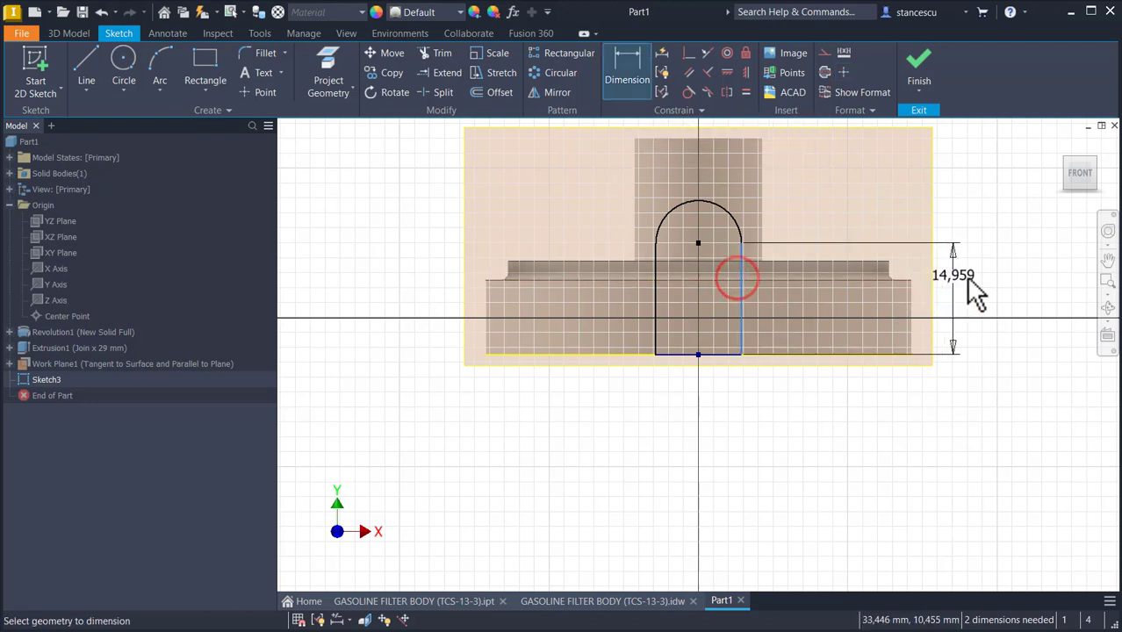
{"action": "left_click", "coordinate": [983, 298]}
{"action": "type", "text": "10"}
{"action": "key", "text": "Return"}
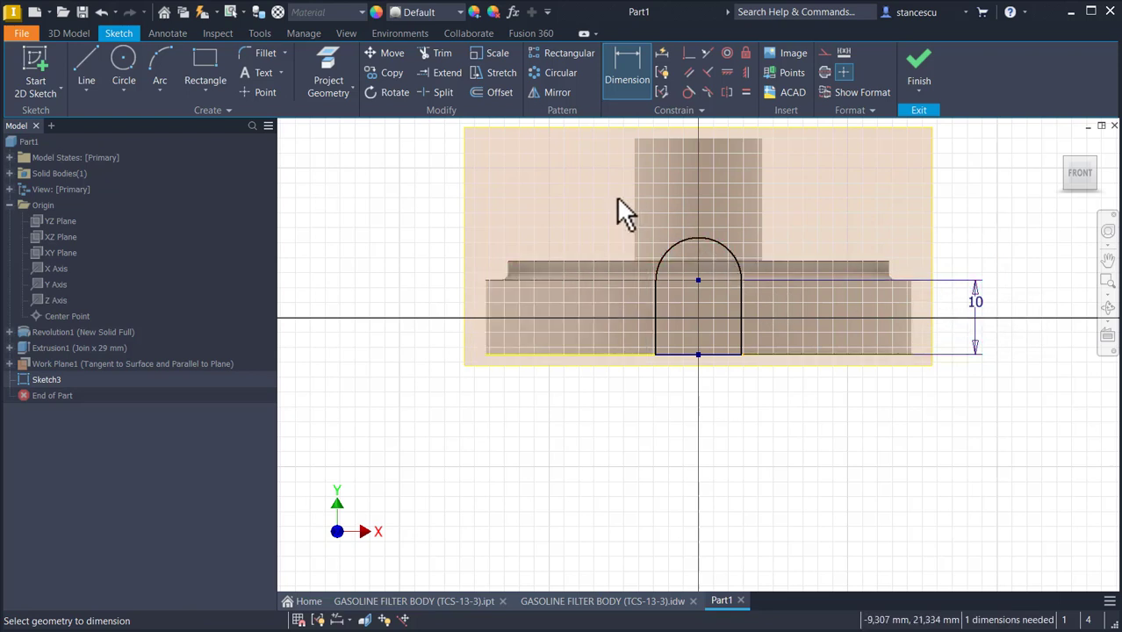
Step: Set the arch's top arc radius to 6 mm and finish the sketch
{"action": "left_click", "coordinate": [734, 252]}
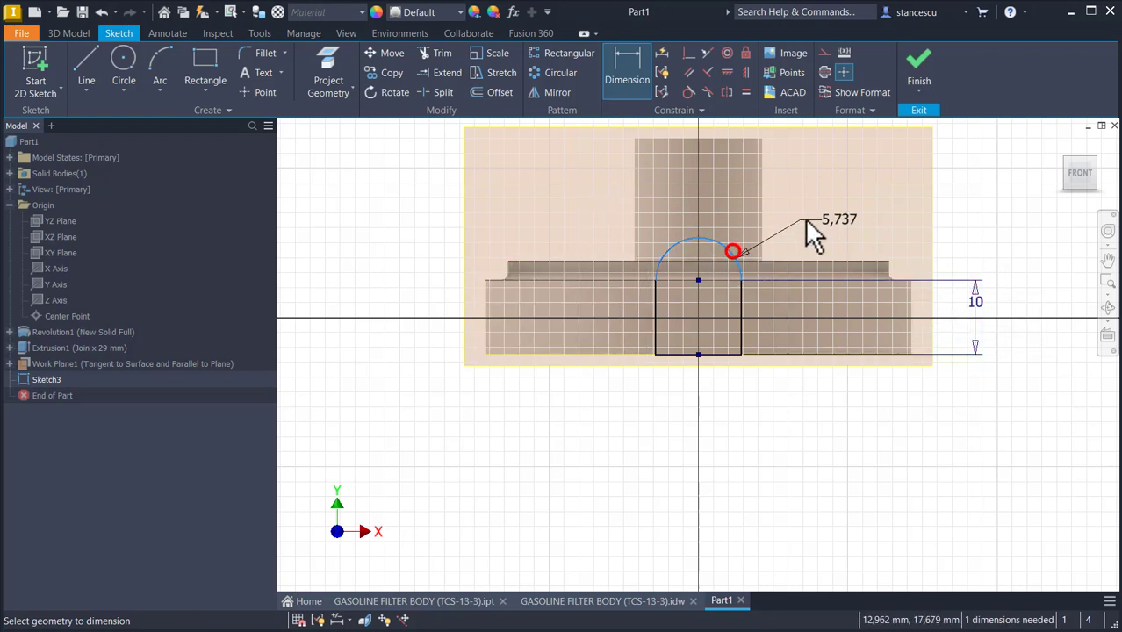
{"action": "left_click", "coordinate": [802, 213]}
{"action": "type", "text": "6"}
{"action": "key", "text": "Return"}
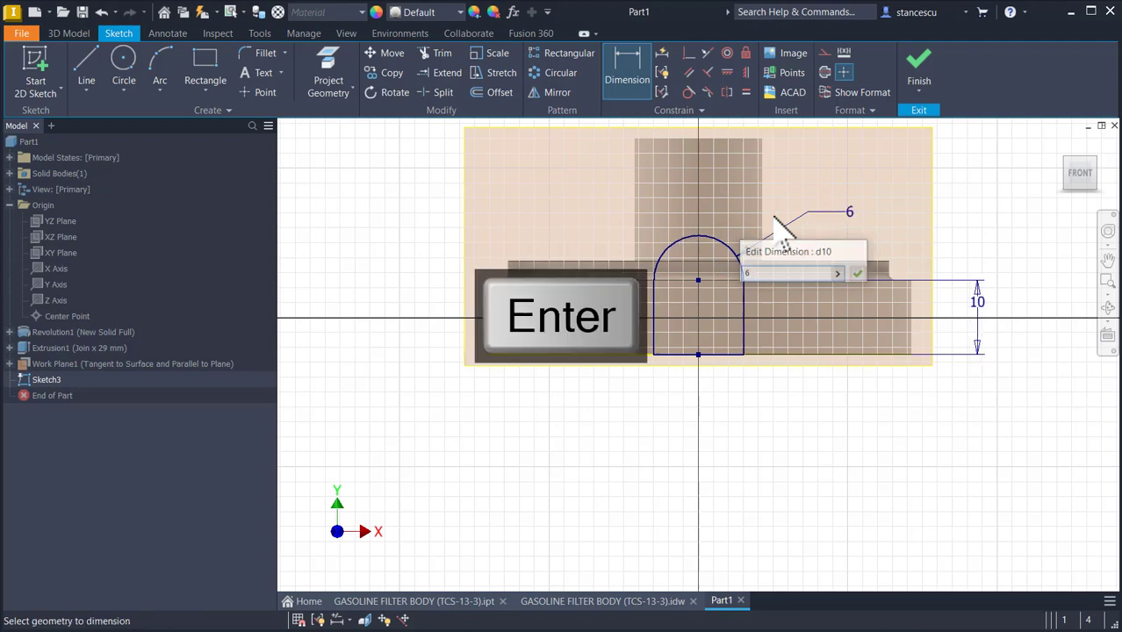
{"action": "left_click", "coordinate": [913, 77]}
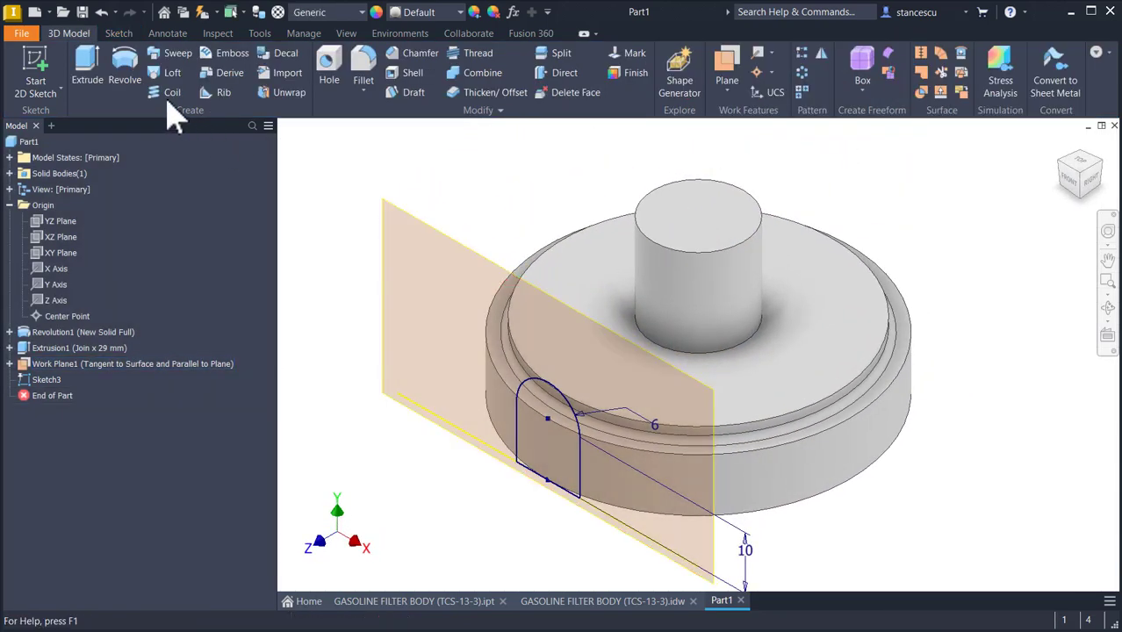
Step: Extrude the arch profile 6 mm inward toward the central boss, joined to the body
{"action": "left_click", "coordinate": [87, 71]}
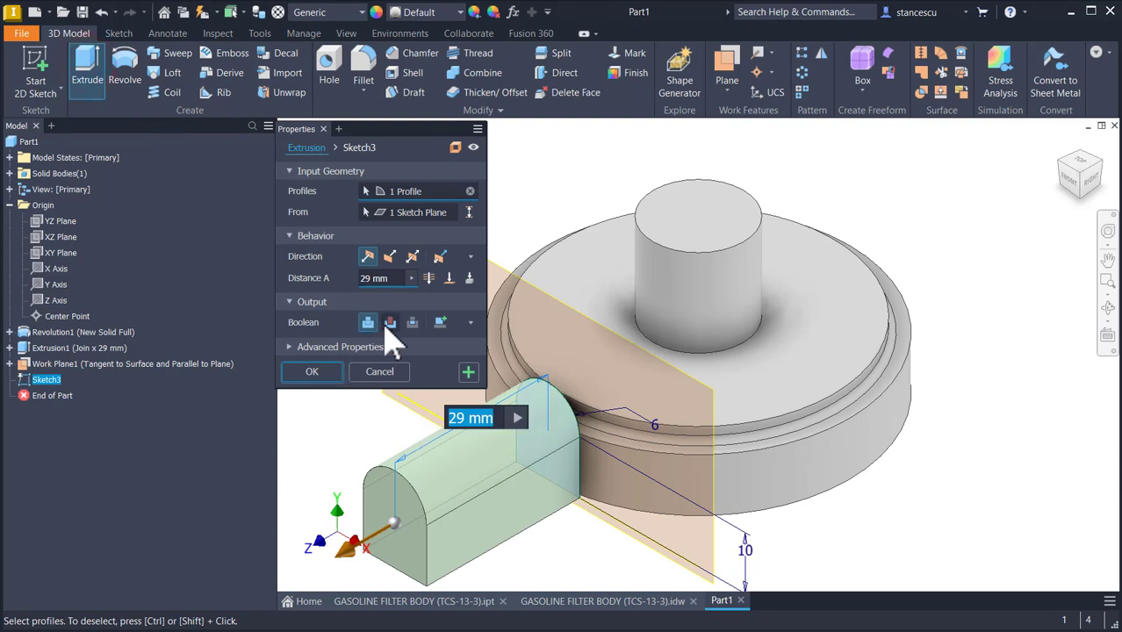
{"action": "left_click", "coordinate": [390, 256]}
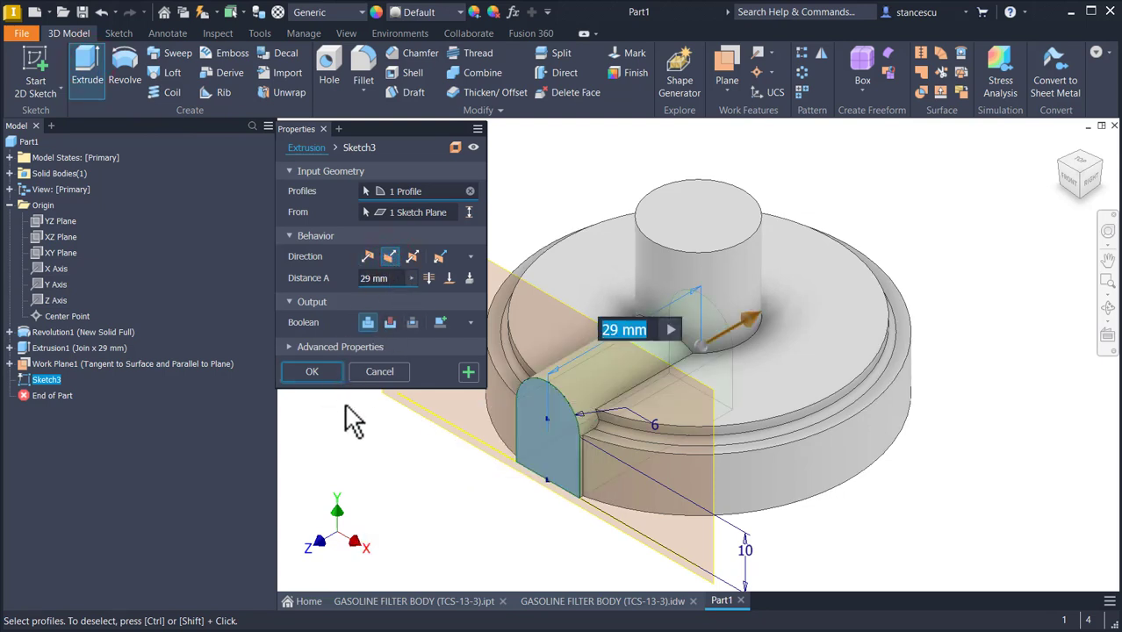
{"action": "type", "text": "6"}
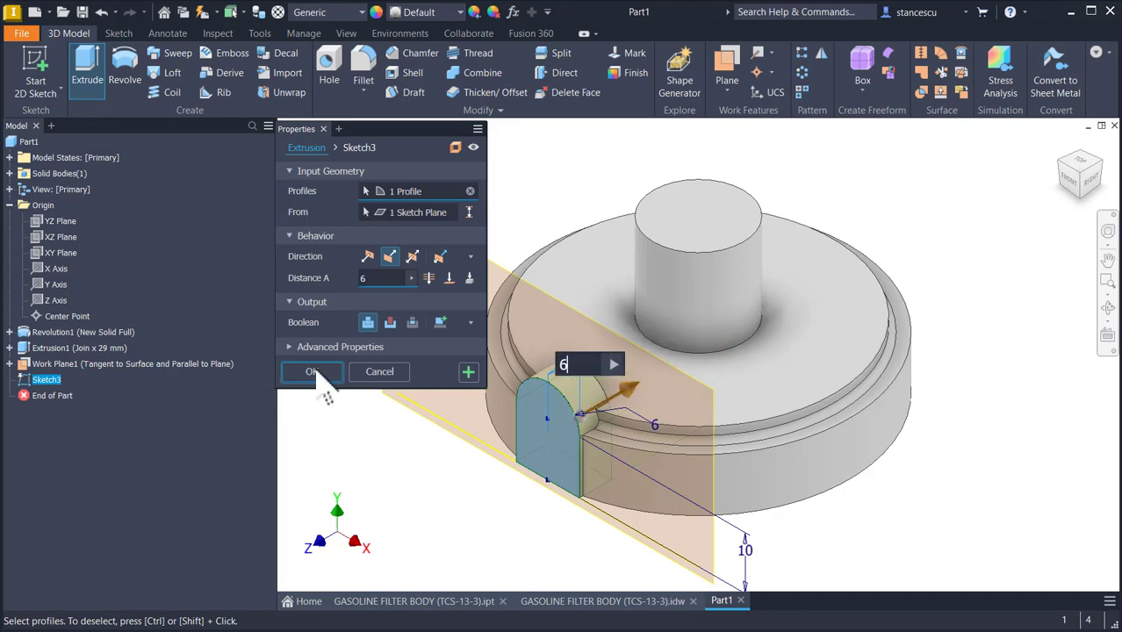
{"action": "left_click", "coordinate": [305, 370]}
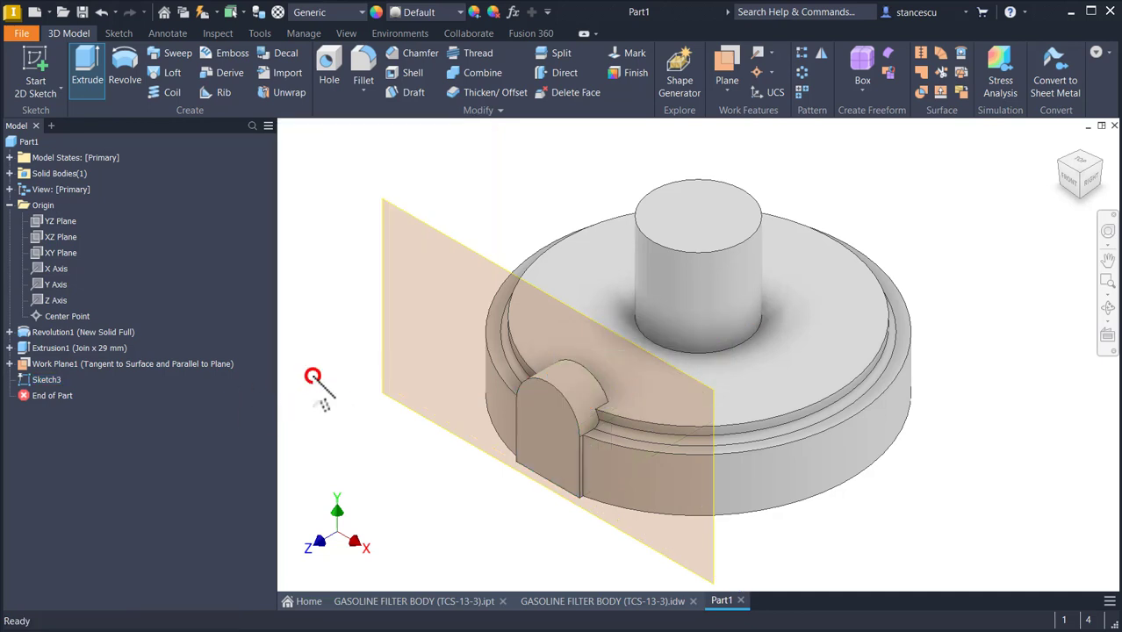
Step: Hide the work plane tangent to the base's front
{"action": "left_click", "coordinate": [435, 245]}
{"action": "right_click", "coordinate": [435, 246]}
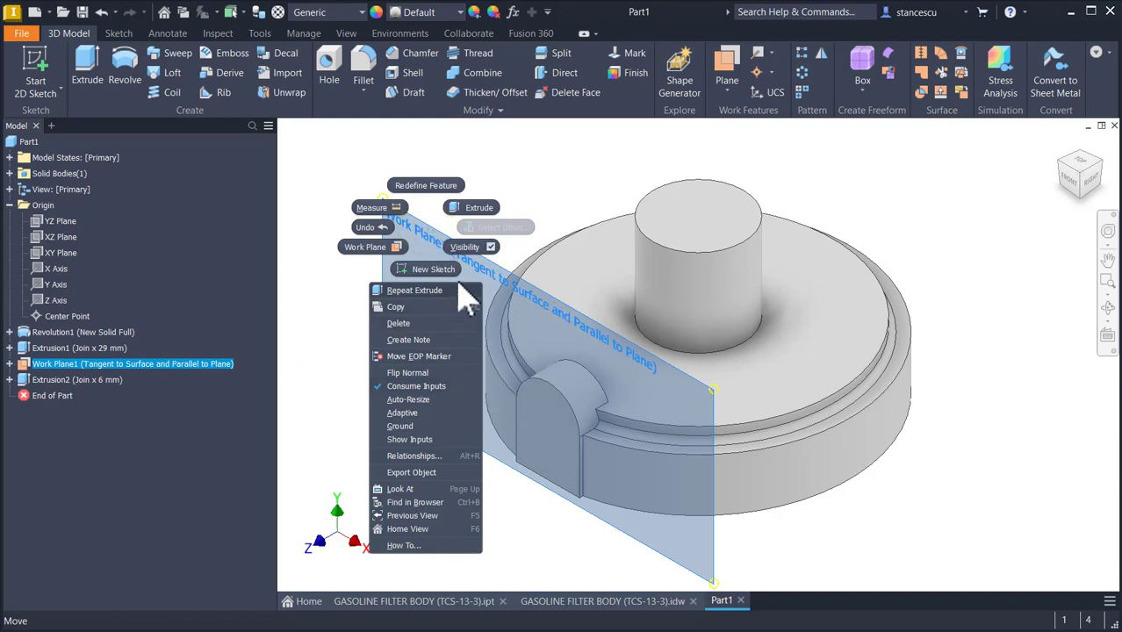
{"action": "left_click", "coordinate": [465, 247]}
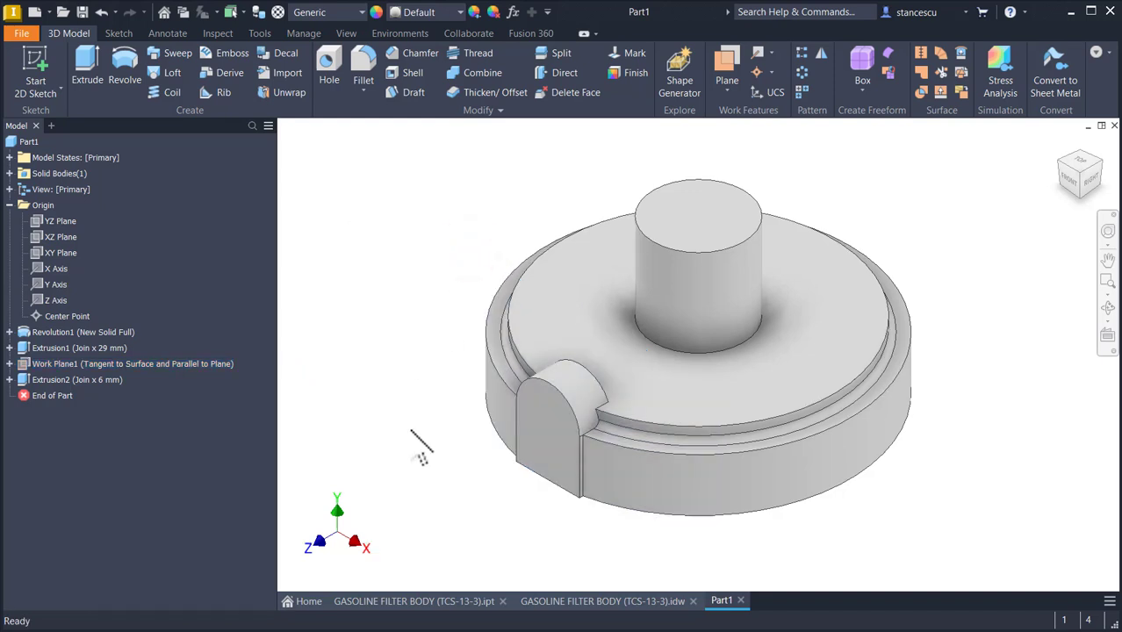
Step: Start a sketch on the lug's flat inner face above the base, with the graphics sliced at the sketch plane
{"action": "middle_click_drag", "start_coordinate": [412, 439], "coordinate": [632, 331], "text": "shift"}
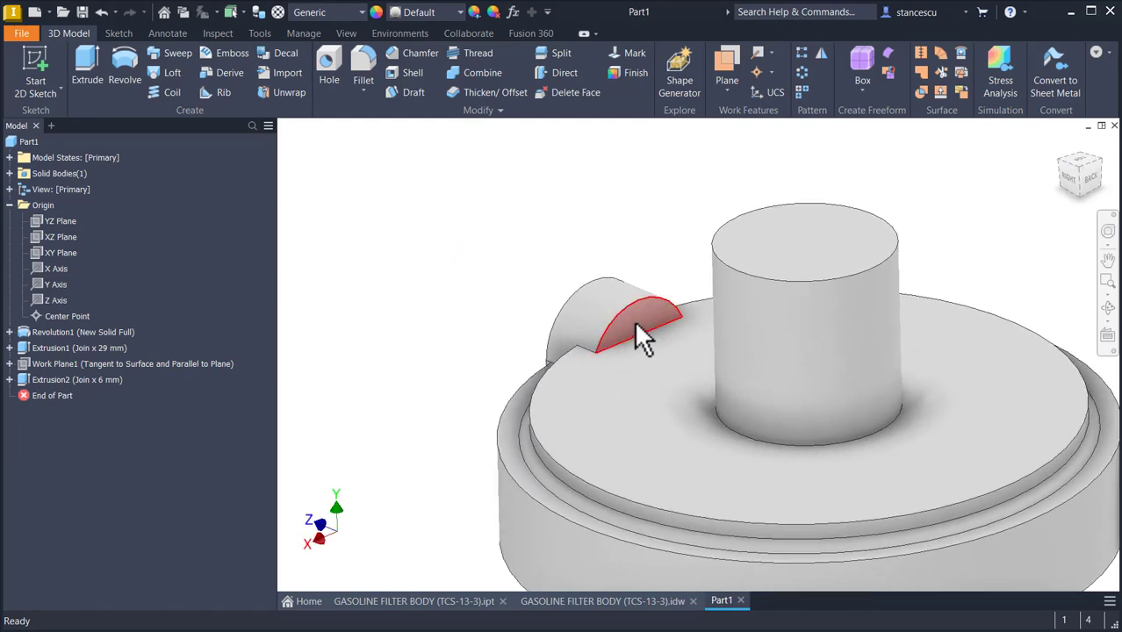
{"action": "left_click", "coordinate": [635, 323]}
{"action": "left_click", "coordinate": [698, 318]}
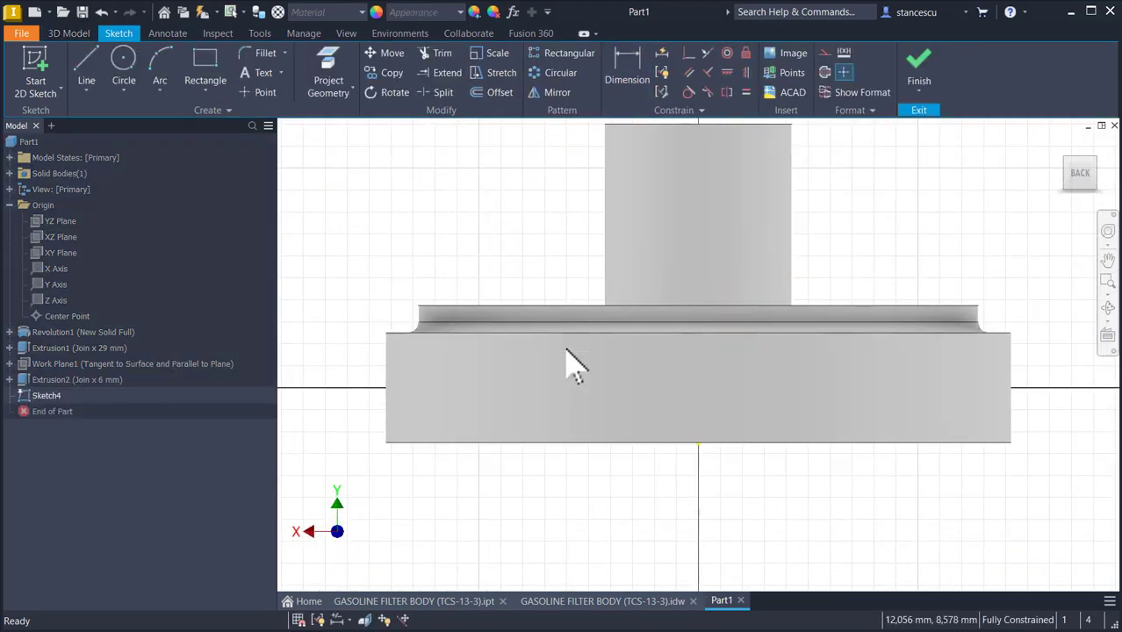
{"action": "key", "text": "F7"}
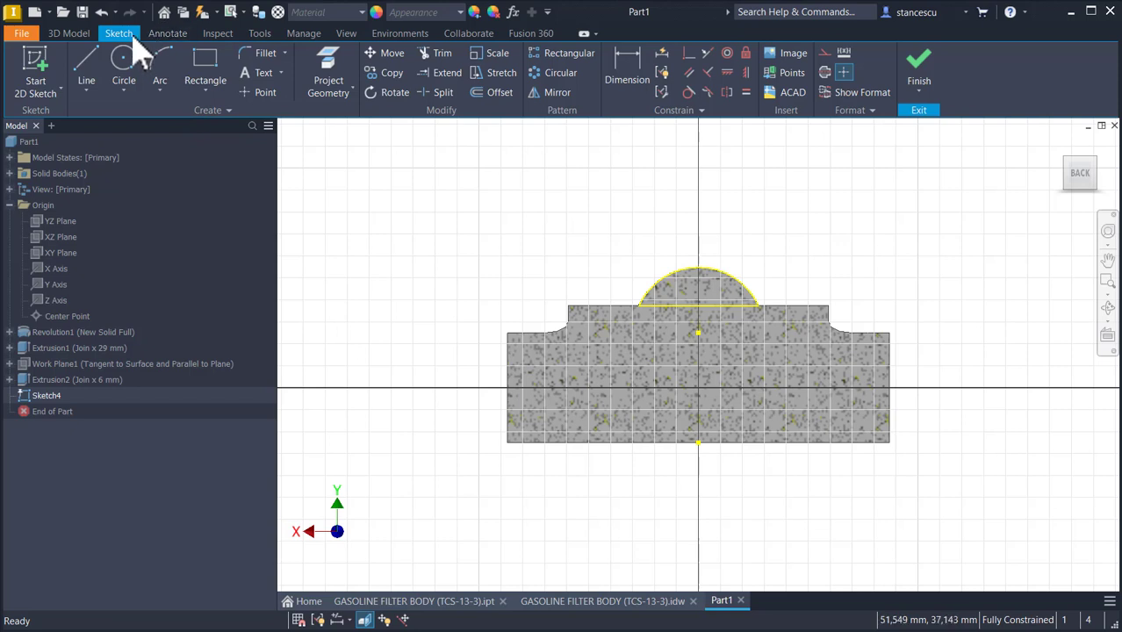
Step: Draw a vertical line from the arc's top to the midpoint of its chord, make it a centerline, and finish the sketch
{"action": "left_click", "coordinate": [87, 62]}
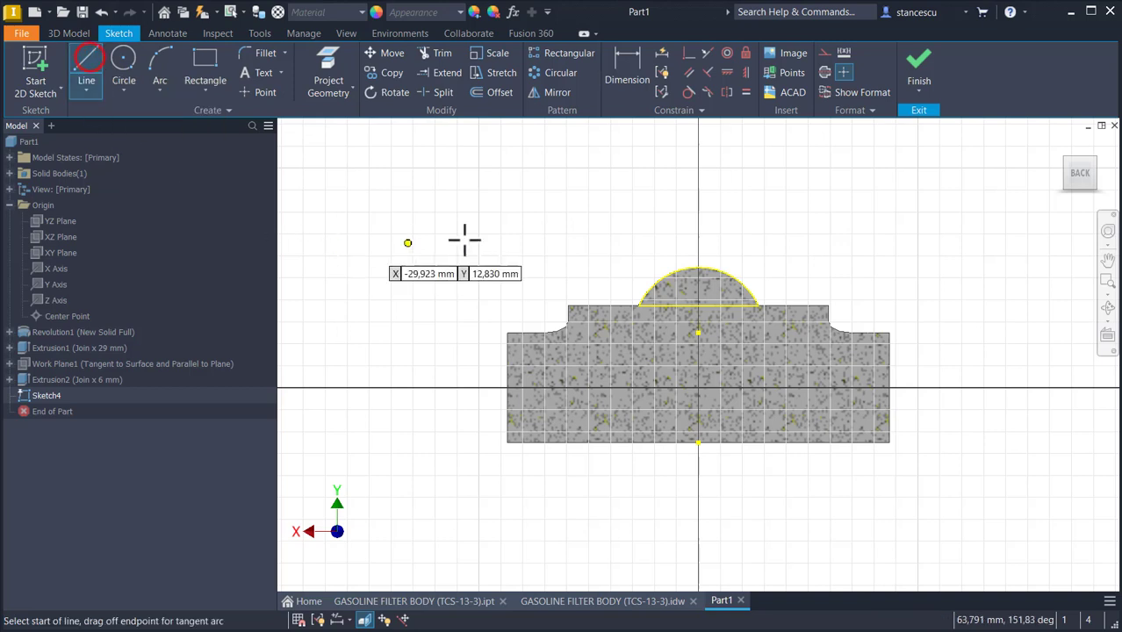
{"action": "left_click", "coordinate": [696, 266]}
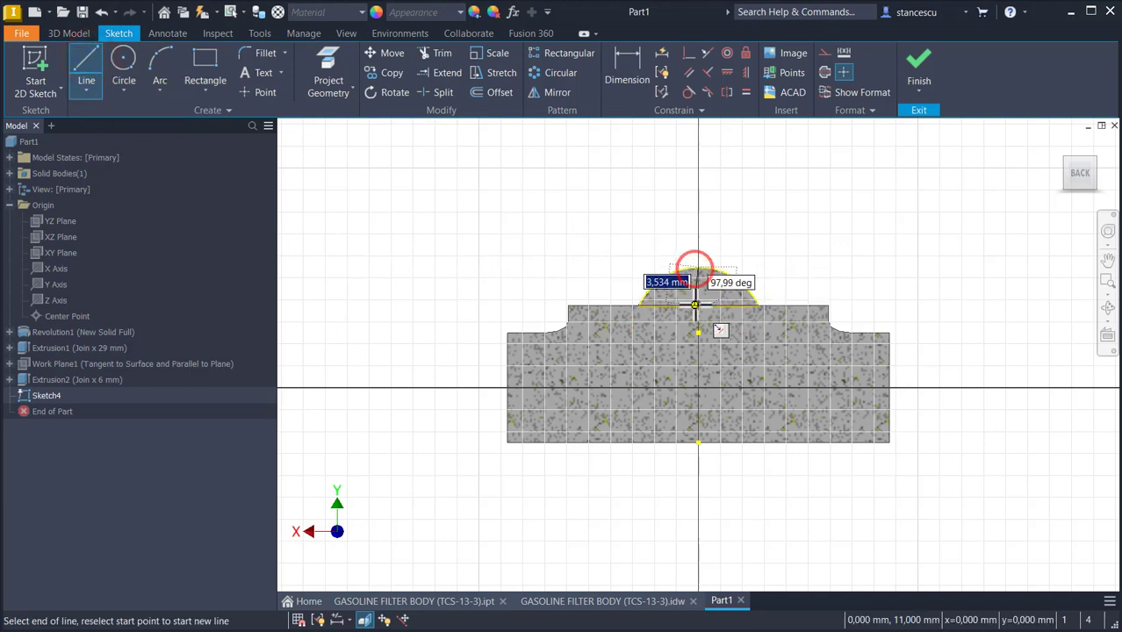
{"action": "left_click", "coordinate": [694, 308]}
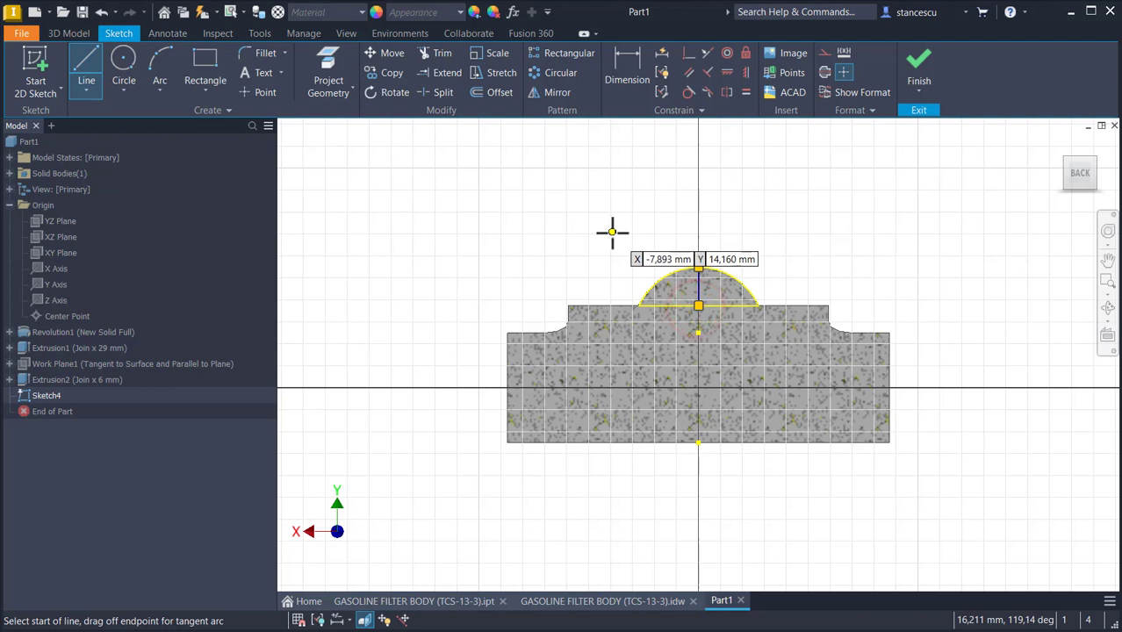
{"action": "key", "text": "Escape"}
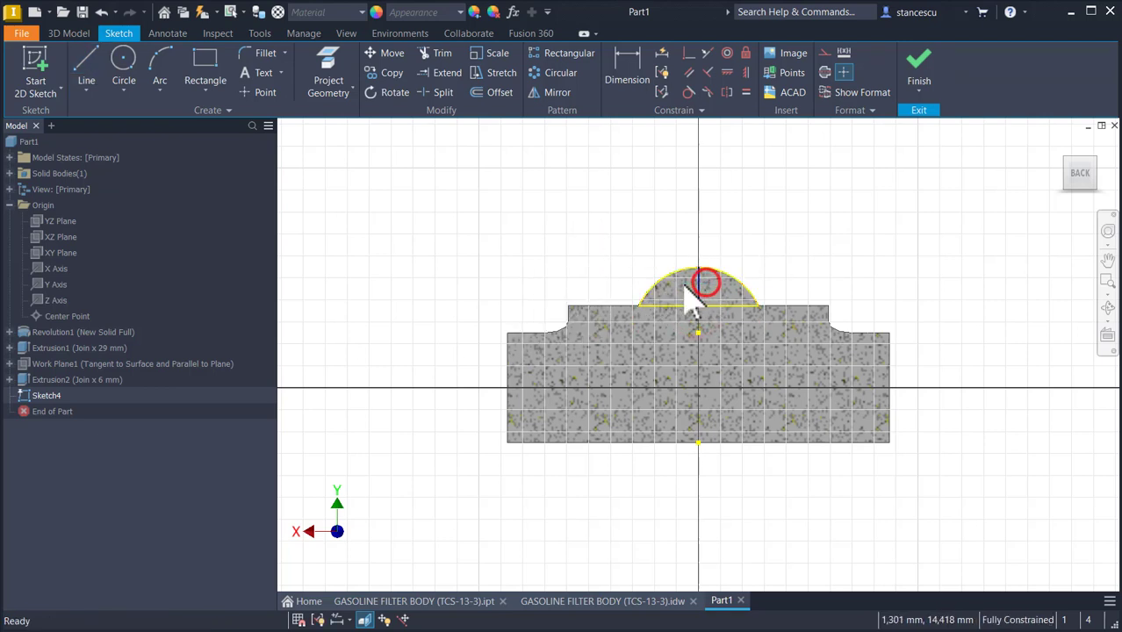
{"action": "left_click", "coordinate": [698, 283]}
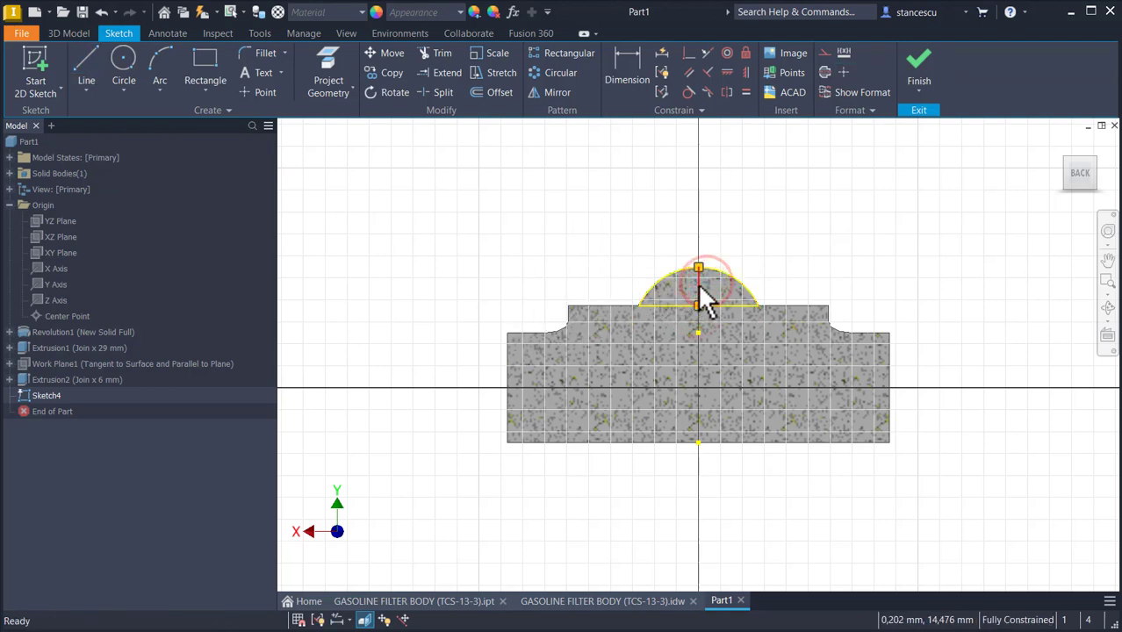
{"action": "left_click", "coordinate": [825, 72]}
{"action": "left_click", "coordinate": [919, 59]}
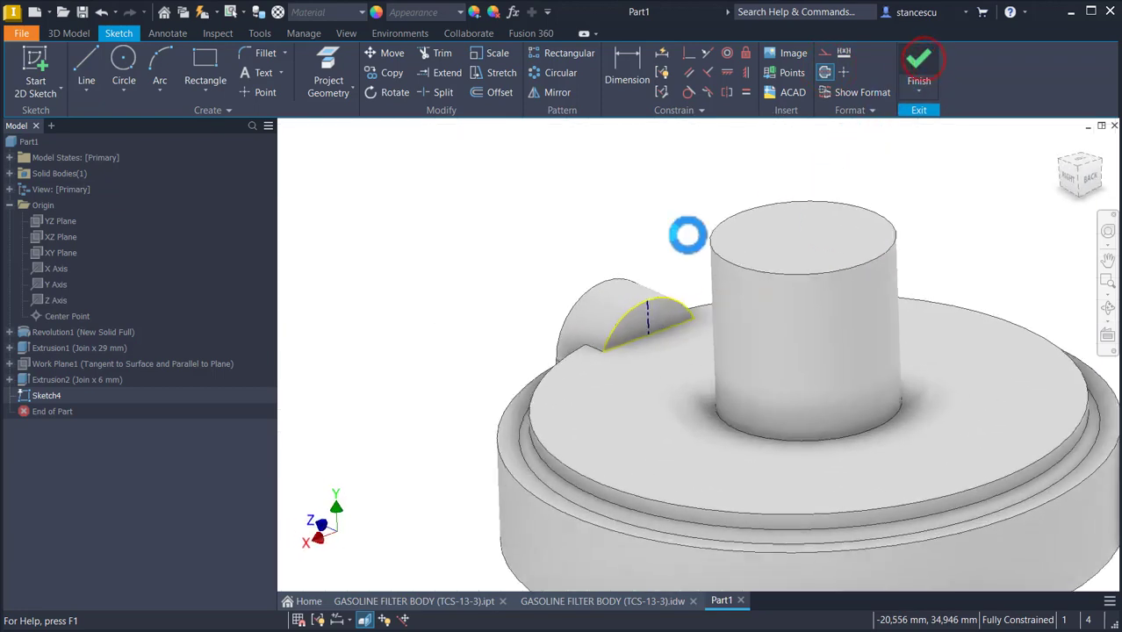
{"action": "left_click", "coordinate": [371, 225]}
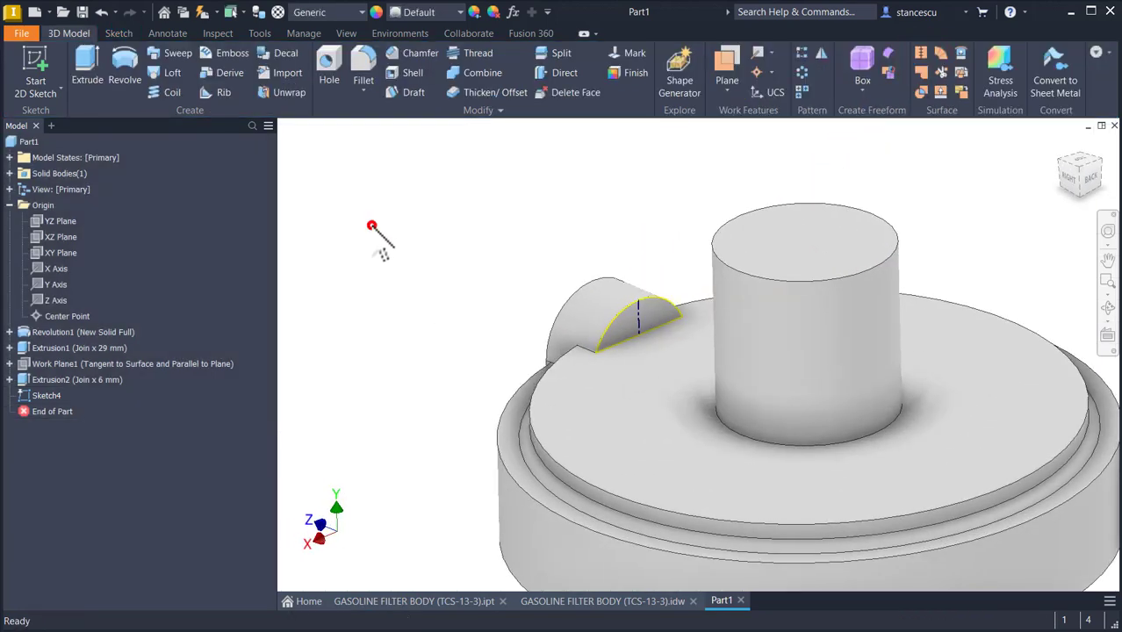
Step: Revolve one half of the lug's inner-face profile a full 360 degrees about the centerline, joined to the body, and restore the home view
{"action": "left_click", "coordinate": [127, 75]}
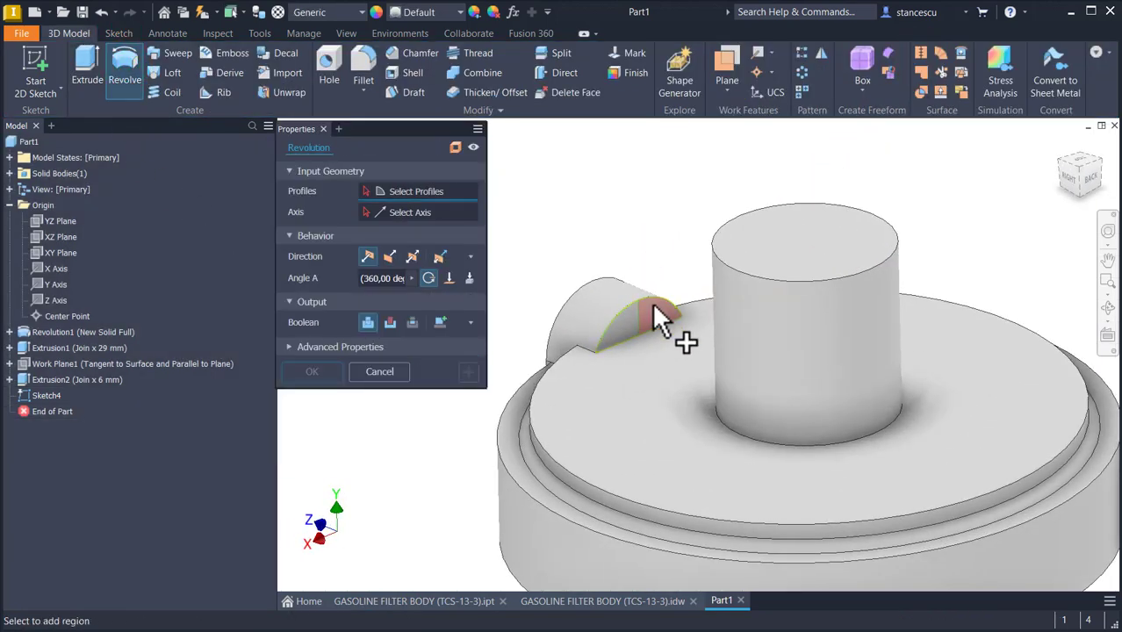
{"action": "left_click", "coordinate": [653, 305]}
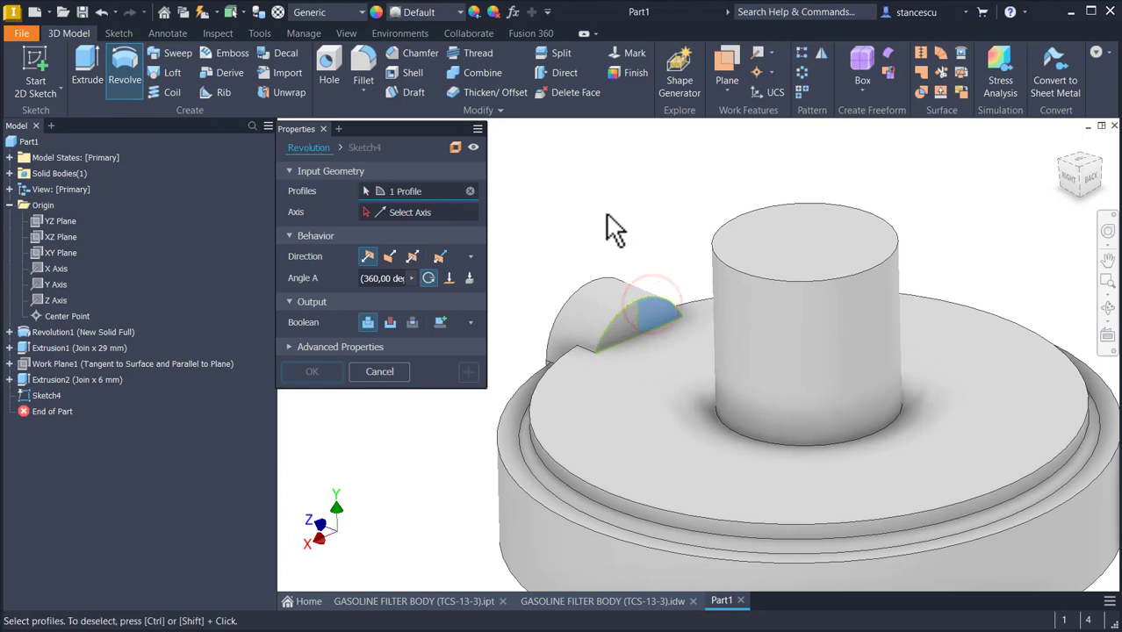
{"action": "left_click", "coordinate": [395, 213]}
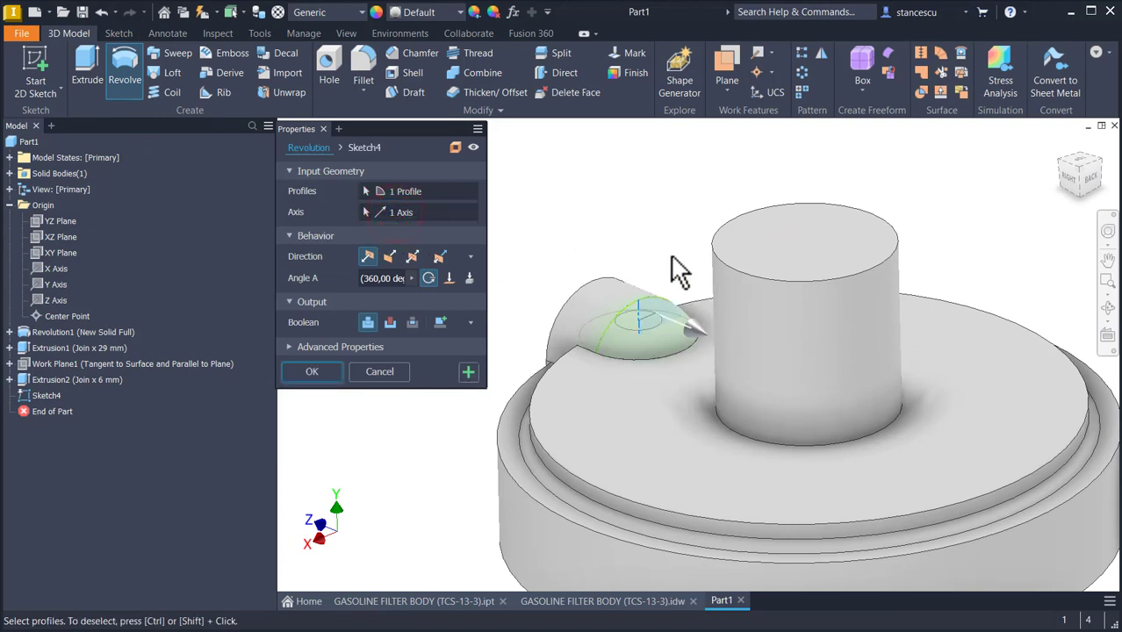
{"action": "left_click", "coordinate": [328, 372]}
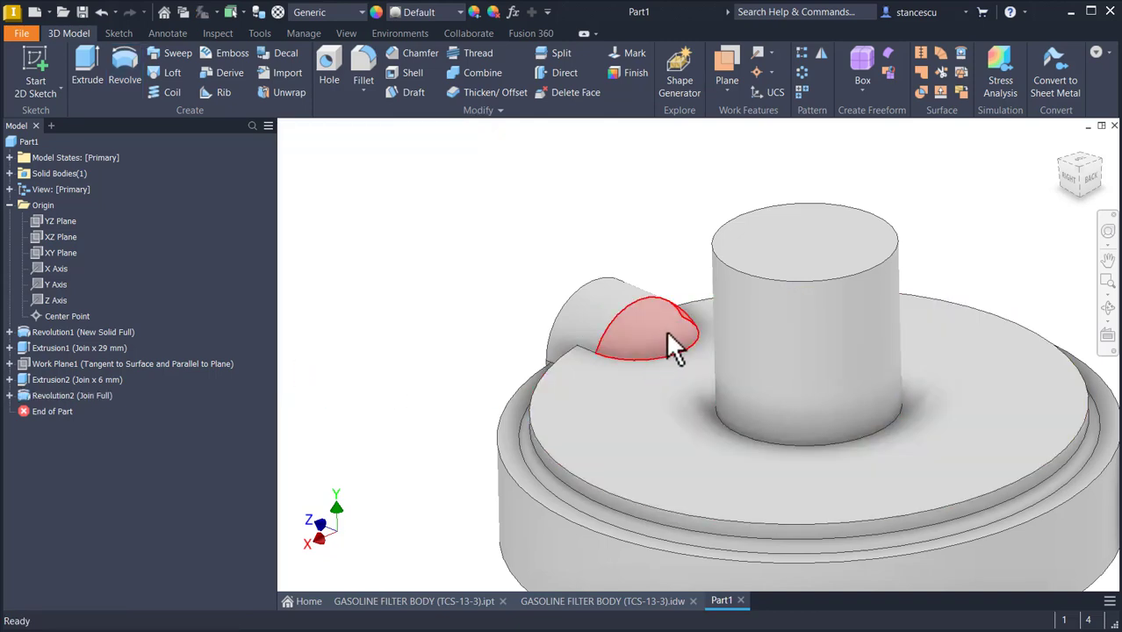
{"action": "key", "text": "F6"}
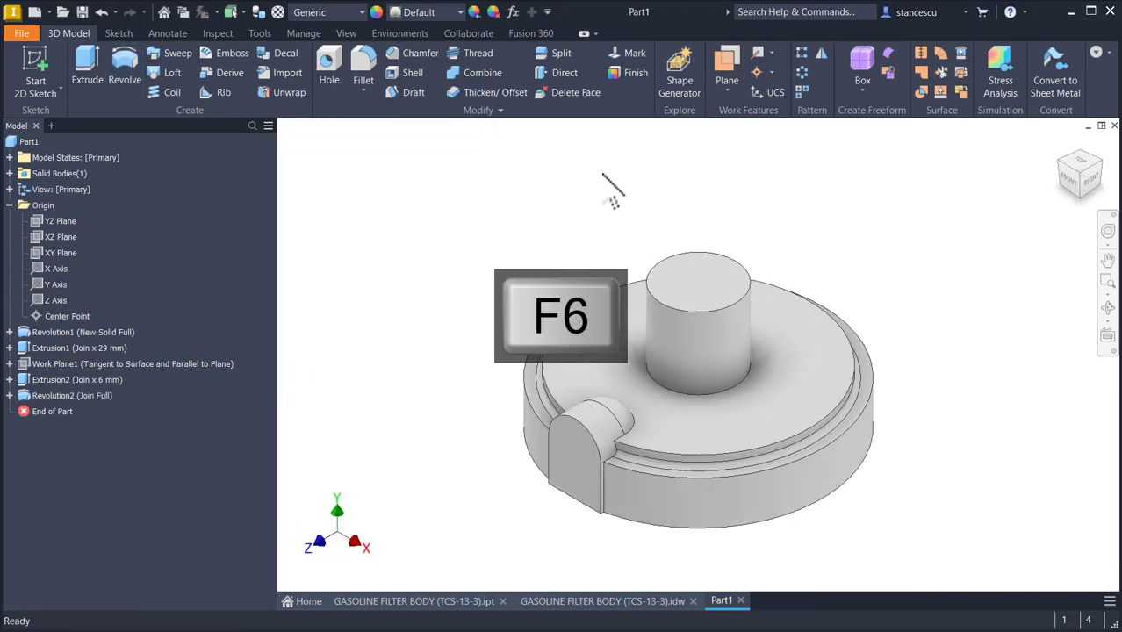
Step: Examine the horizontal cylindrical side bosses in the drawing views, and return to the part
{"action": "left_click", "coordinate": [612, 599]}
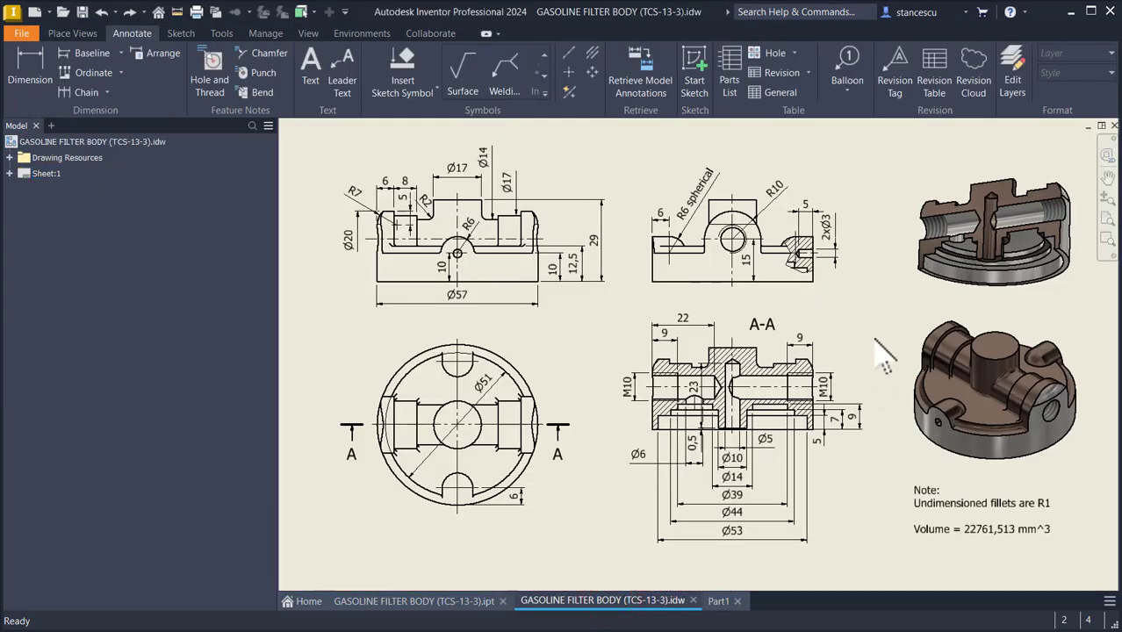
{"action": "scroll", "coordinate": [987, 346], "scroll_direction": "up", "scroll_amount": 6}
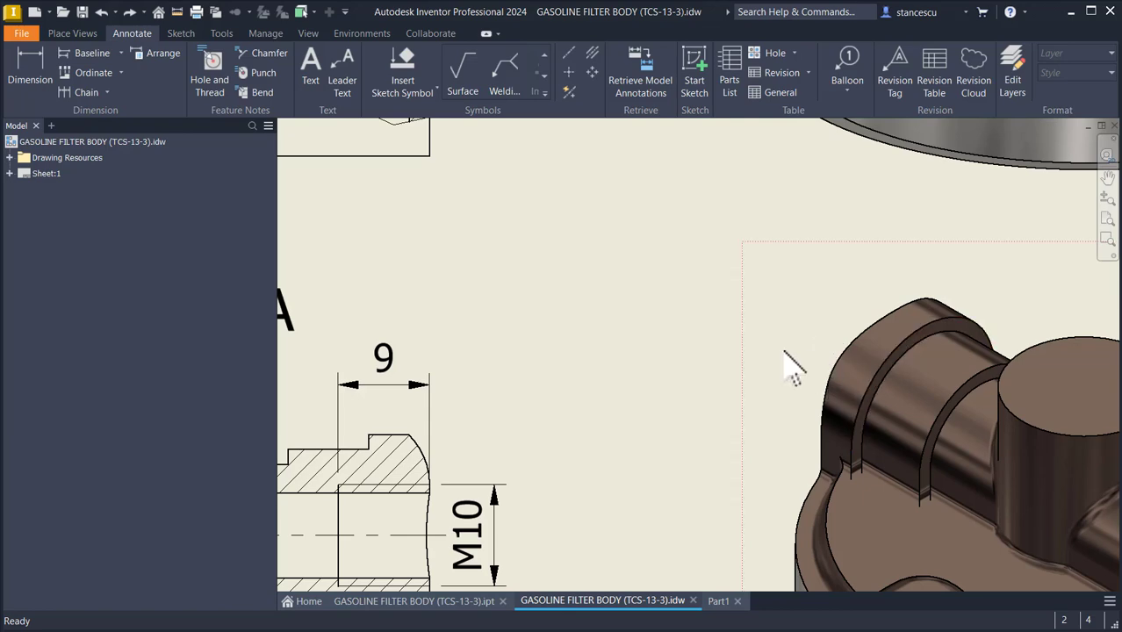
{"action": "key", "text": "Home"}
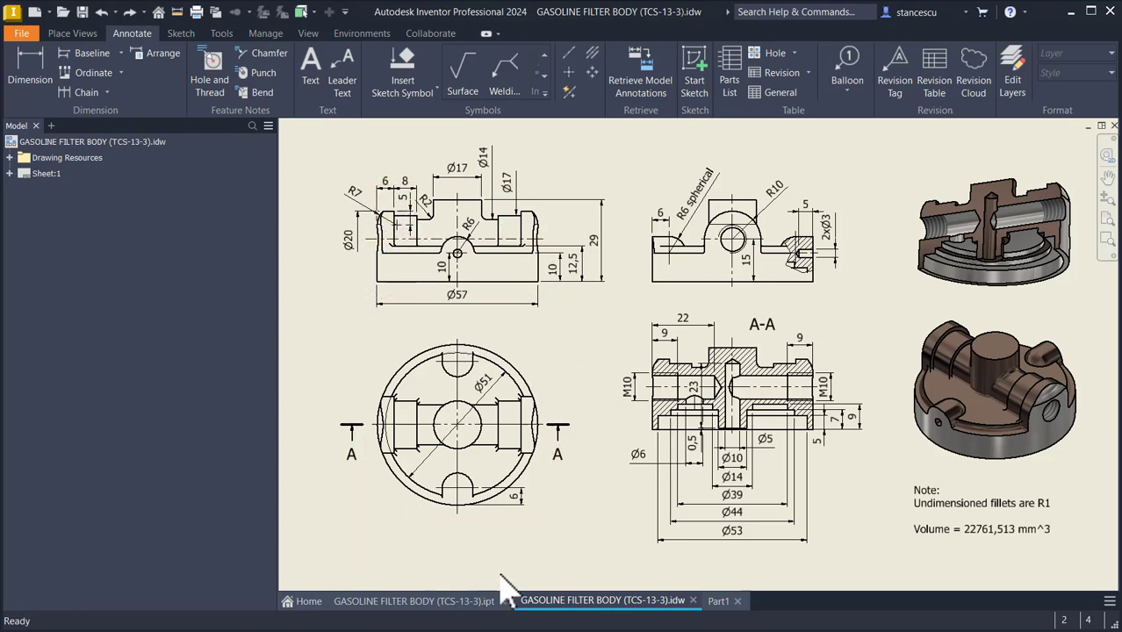
{"action": "left_click", "coordinate": [720, 601]}
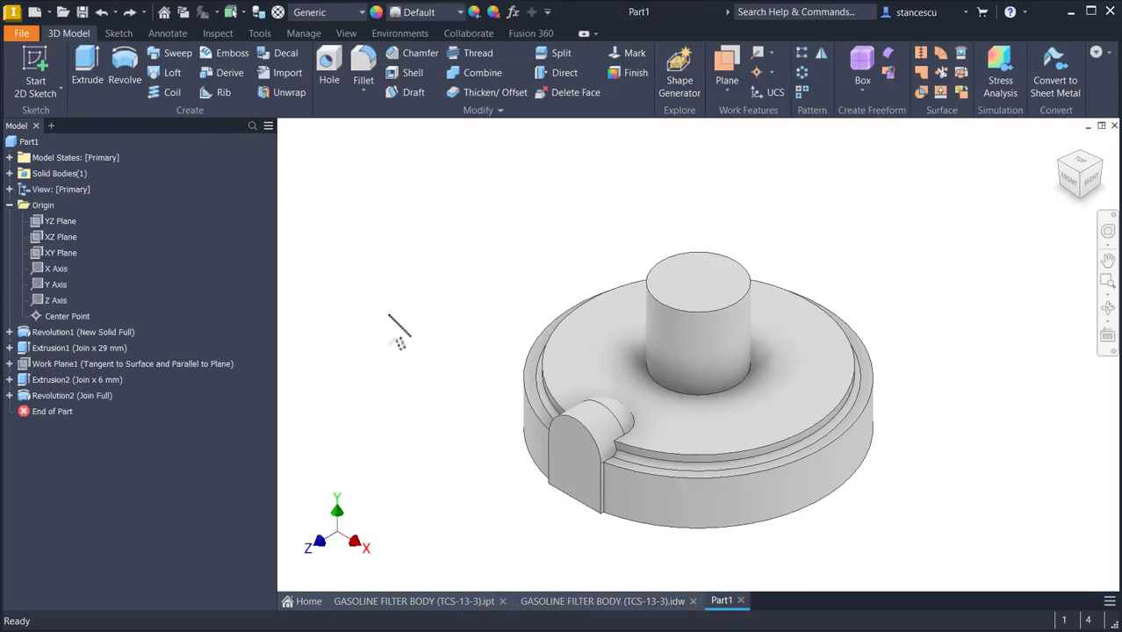
Step: Create a work plane parallel to the YZ plane and tangent to the base's outer cylindrical side, and start a sketch on it
{"action": "left_click", "coordinate": [727, 70]}
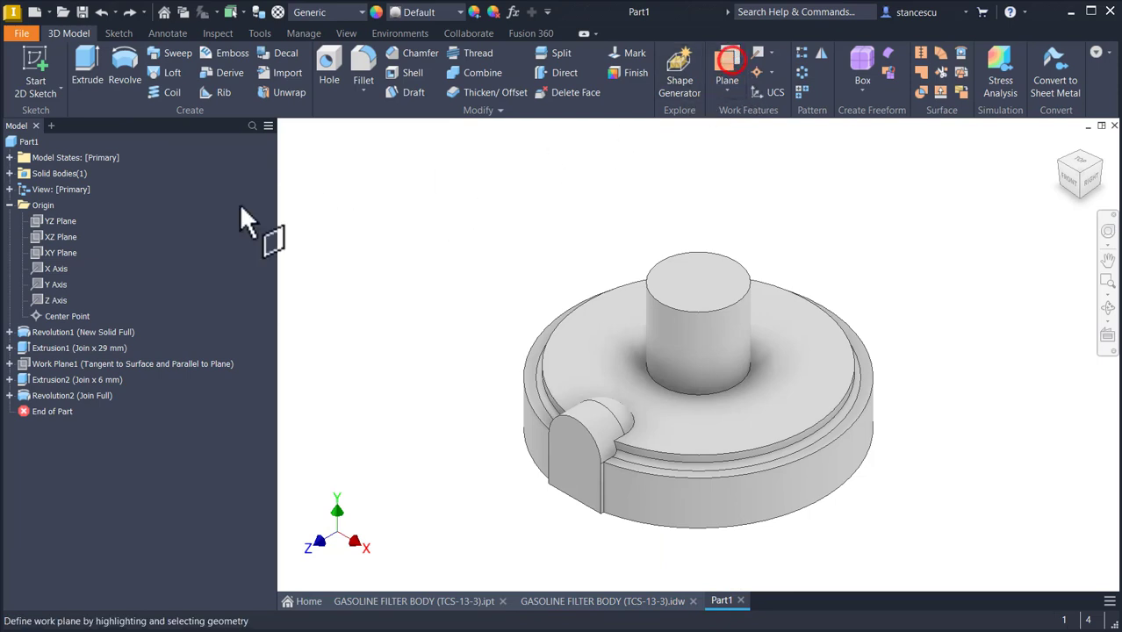
{"action": "left_click", "coordinate": [51, 220]}
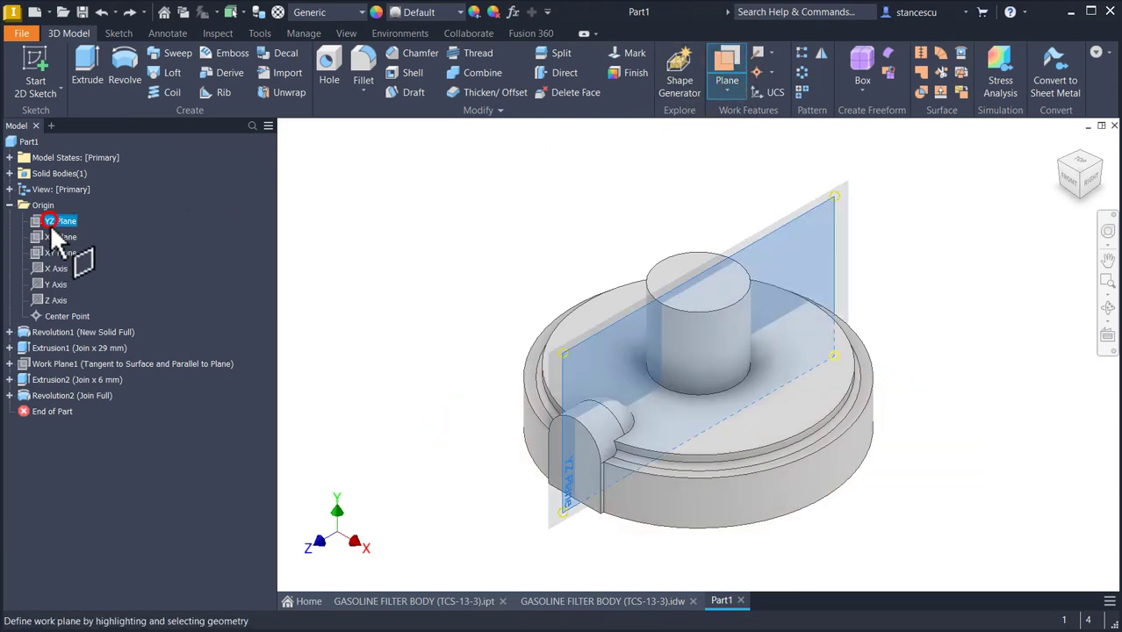
{"action": "middle_click_drag", "start_coordinate": [288, 260], "coordinate": [553, 369], "text": "shift"}
{"action": "left_click", "coordinate": [587, 472]}
{"action": "left_click", "coordinate": [572, 337]}
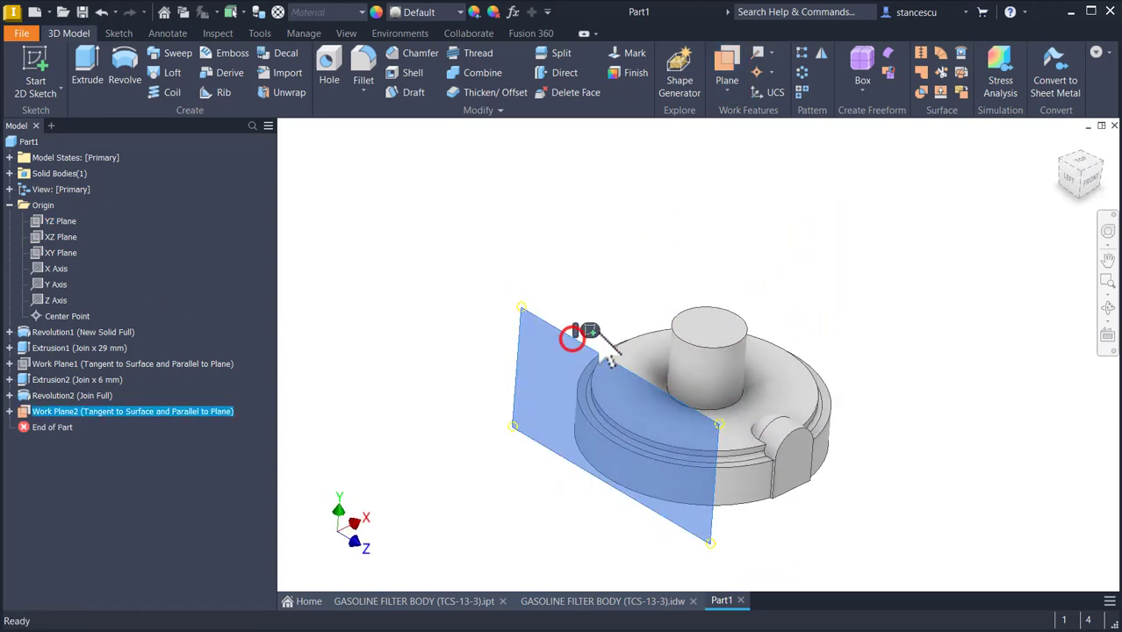
{"action": "left_click", "coordinate": [586, 330]}
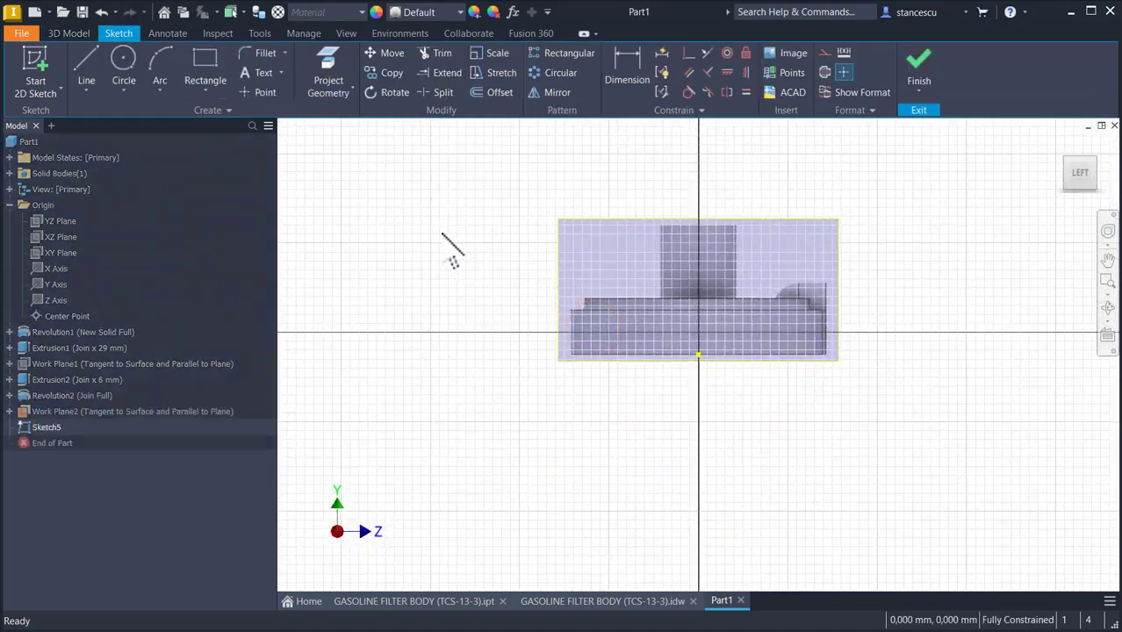
{"action": "key", "text": "Home"}
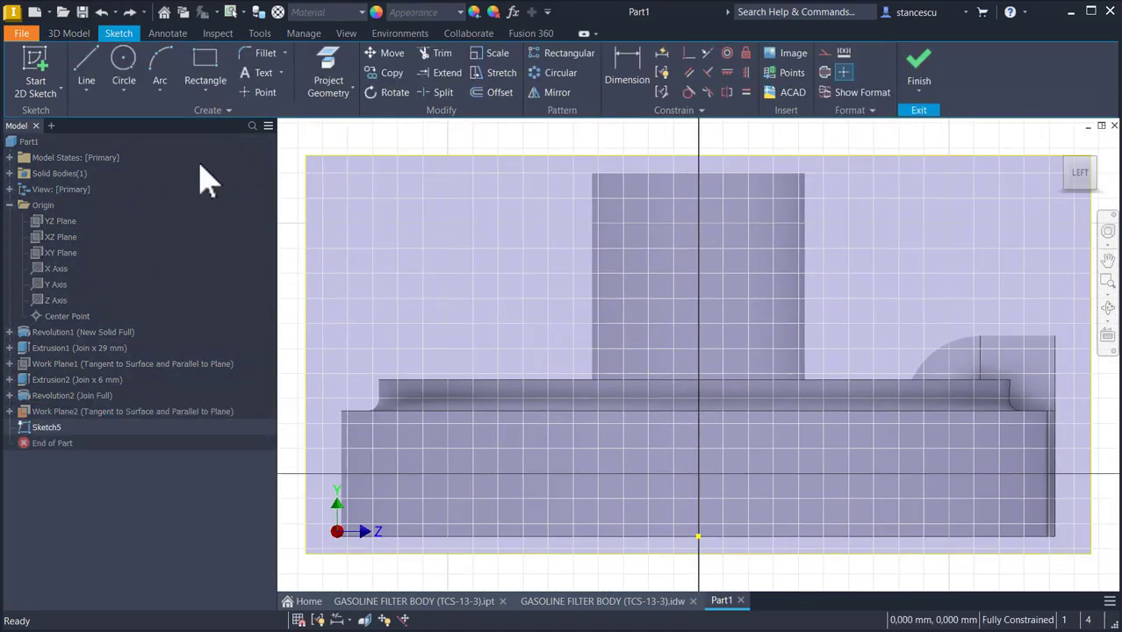
Step: Sketch a closed arch profile about 12.7 mm wide, with vertical sides about 14.9 mm high rising from the base's bottom edge to a tangent arc
{"action": "left_click", "coordinate": [86, 69]}
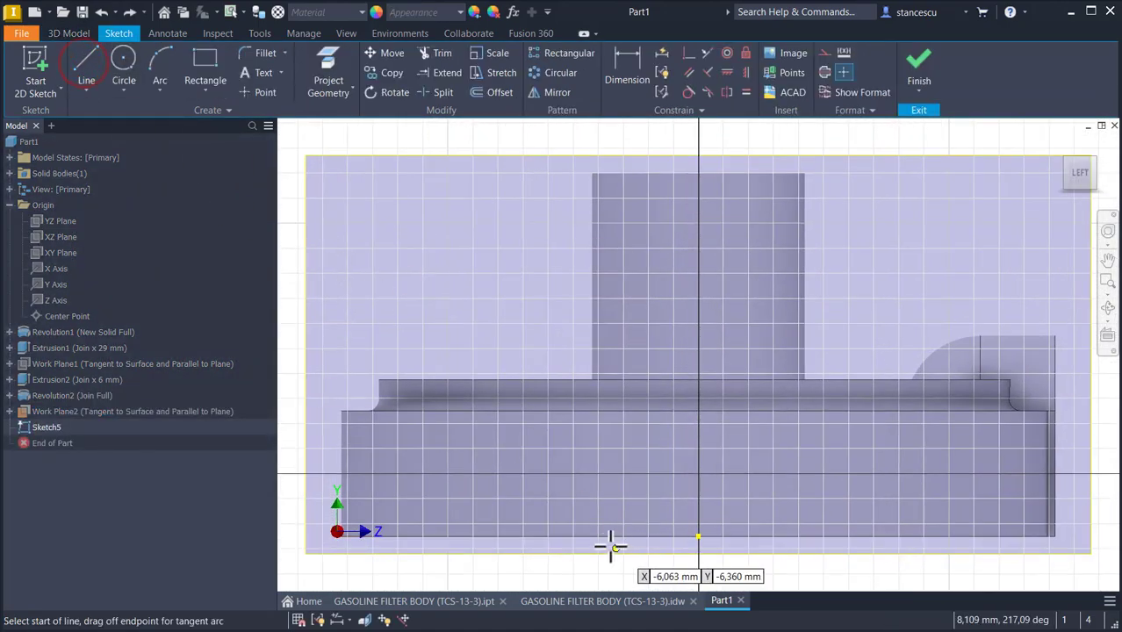
{"action": "left_click", "coordinate": [603, 533]}
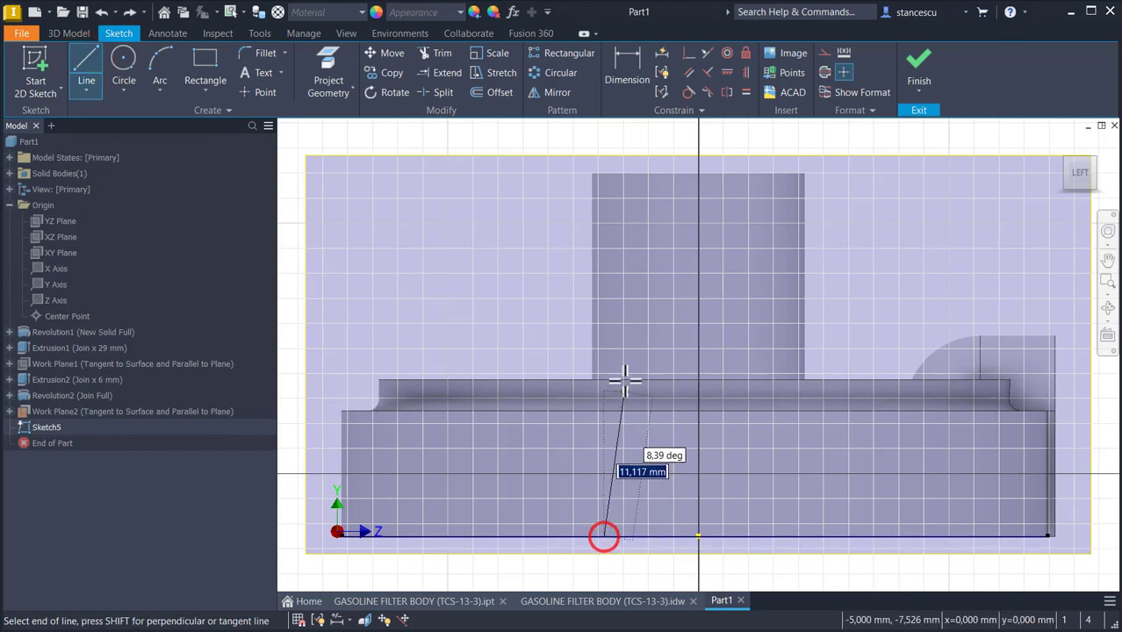
{"action": "left_click", "coordinate": [603, 350]}
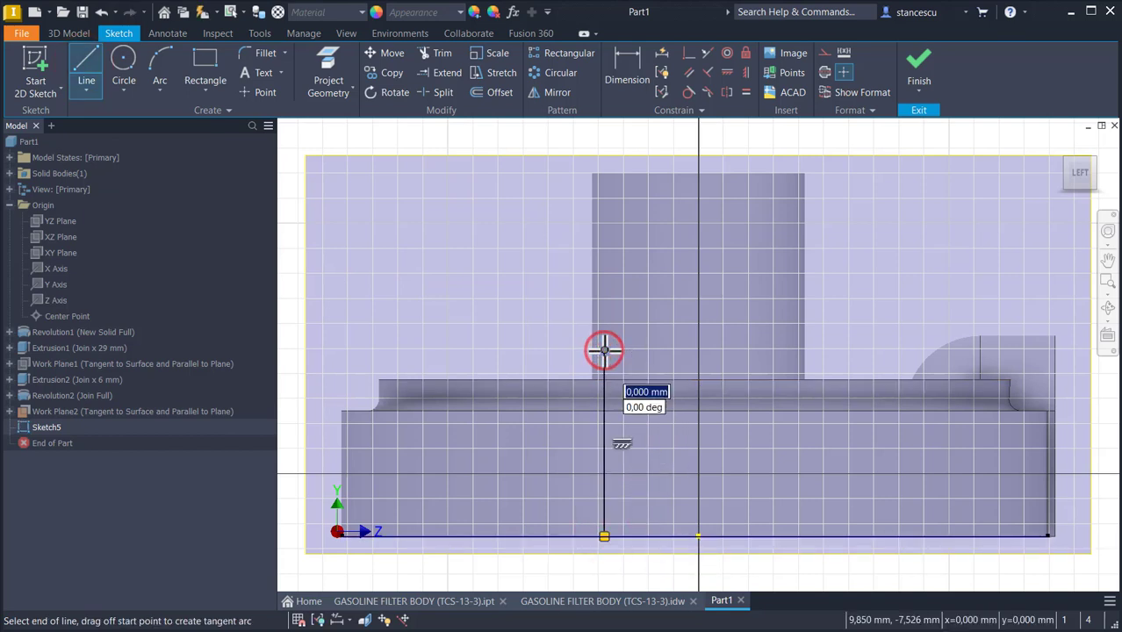
{"action": "left_click_drag", "start_coordinate": [604, 350], "coordinate": [763, 348]}
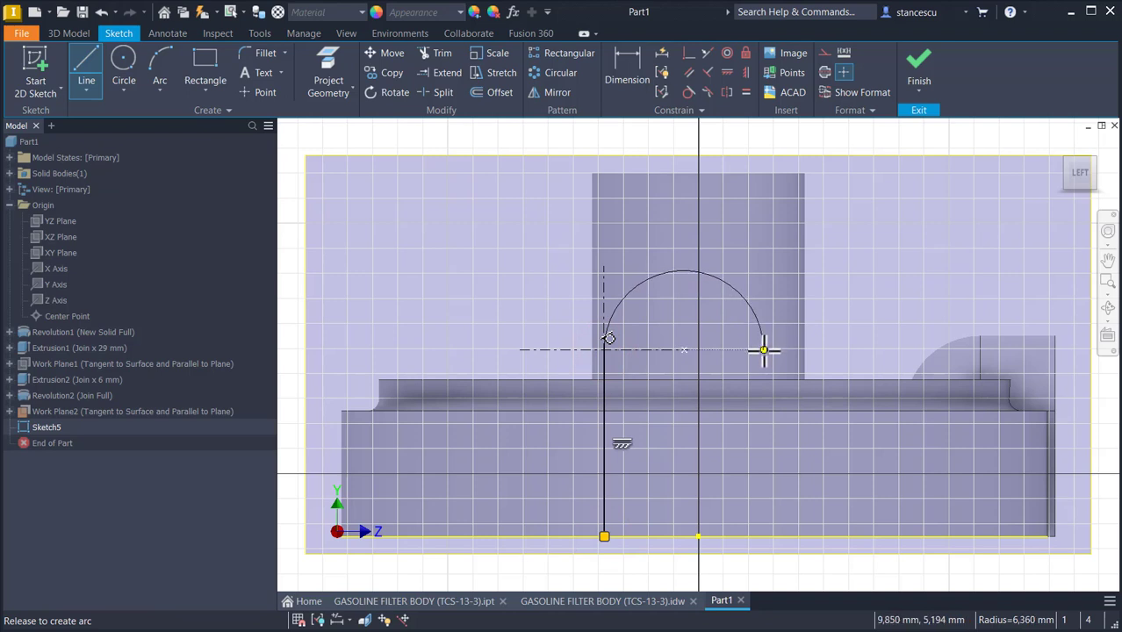
{"action": "left_click_drag", "start_coordinate": [764, 349], "coordinate": [763, 349]}
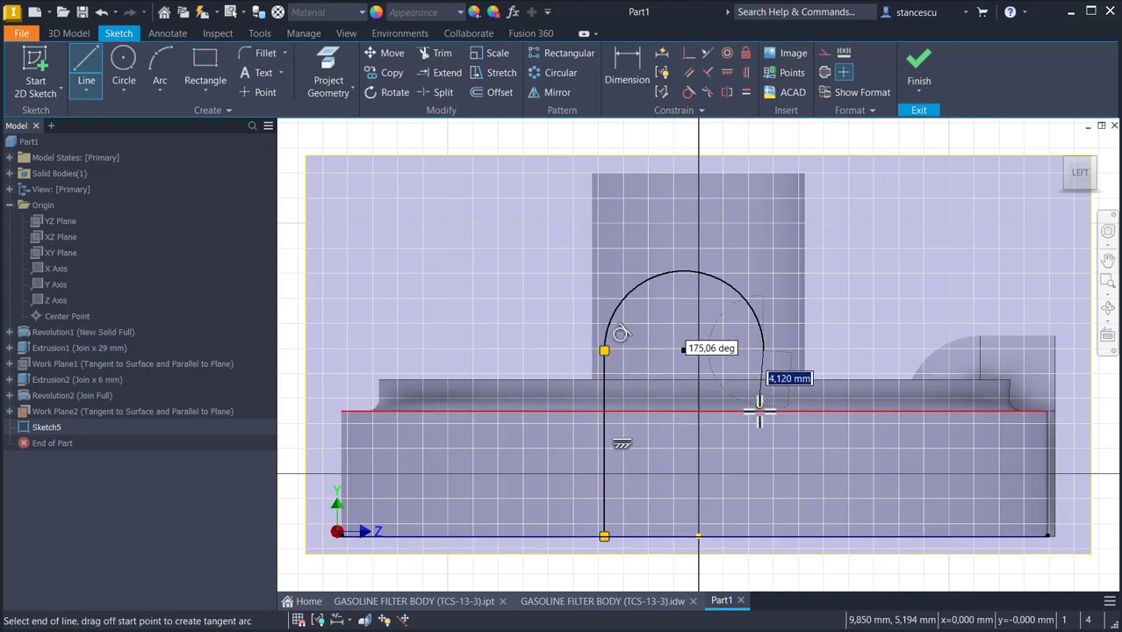
{"action": "double_click", "coordinate": [763, 534]}
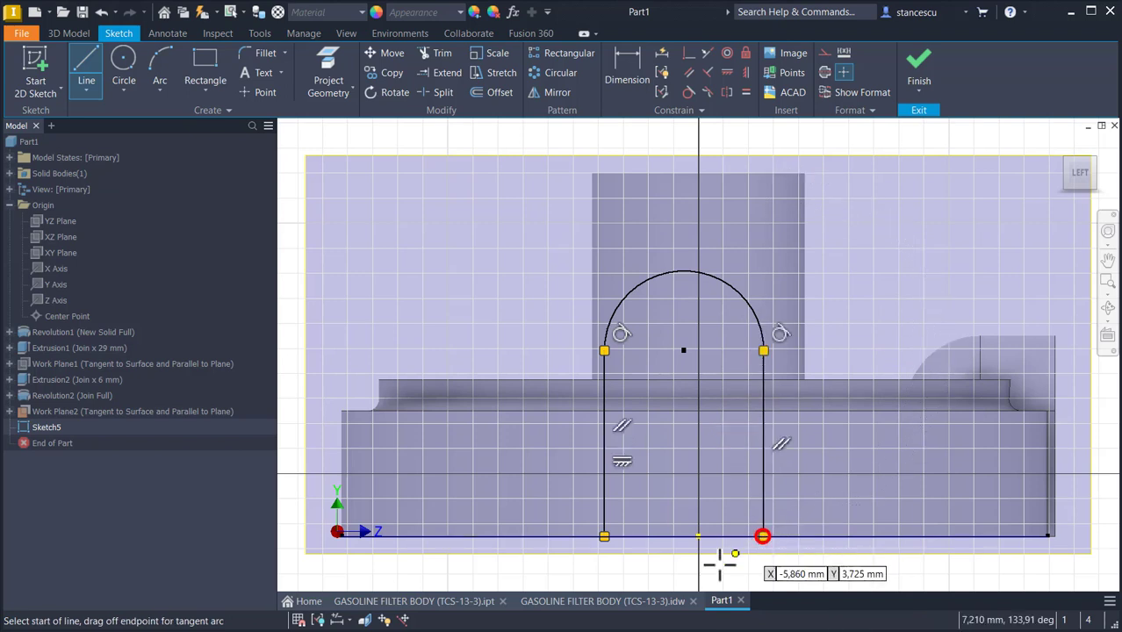
{"action": "left_click", "coordinate": [764, 535]}
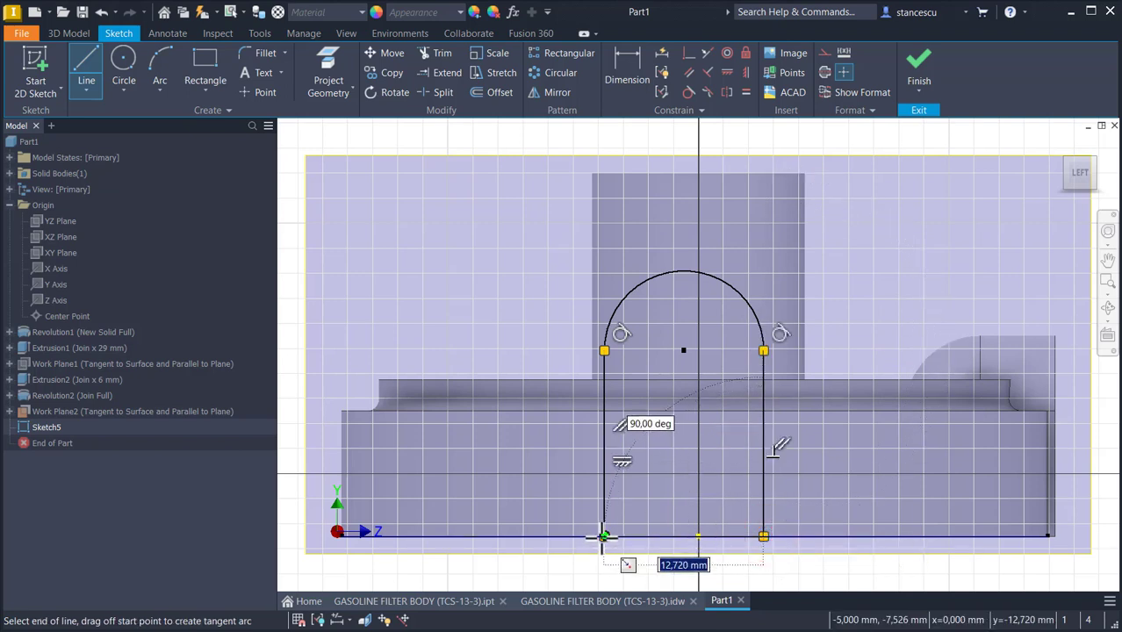
{"action": "double_click", "coordinate": [603, 534]}
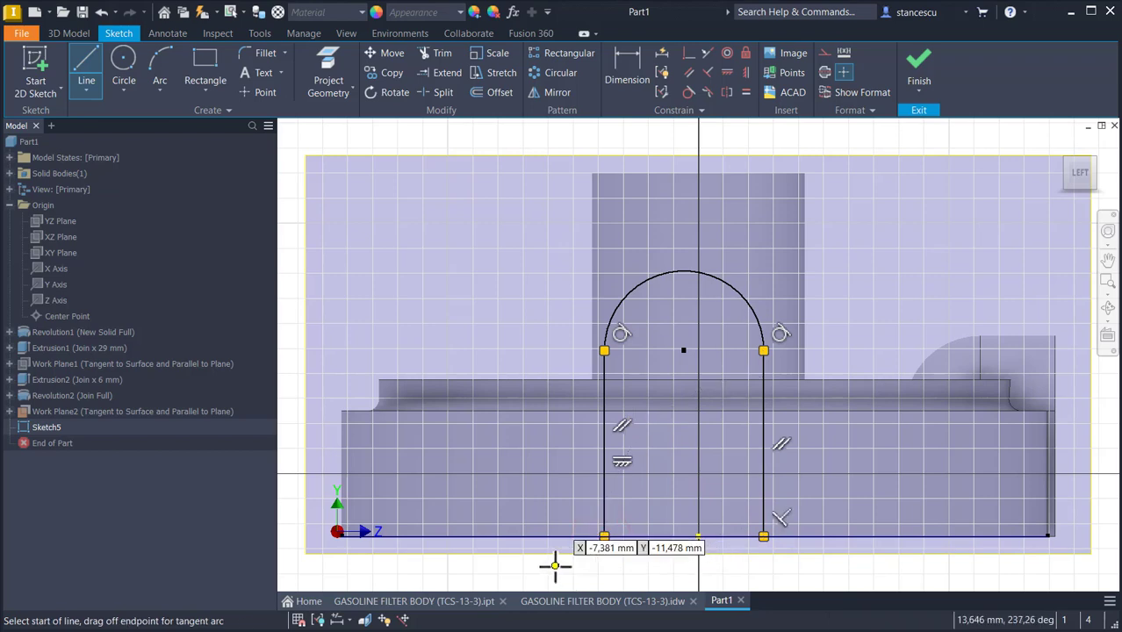
{"action": "key", "text": "Escape"}
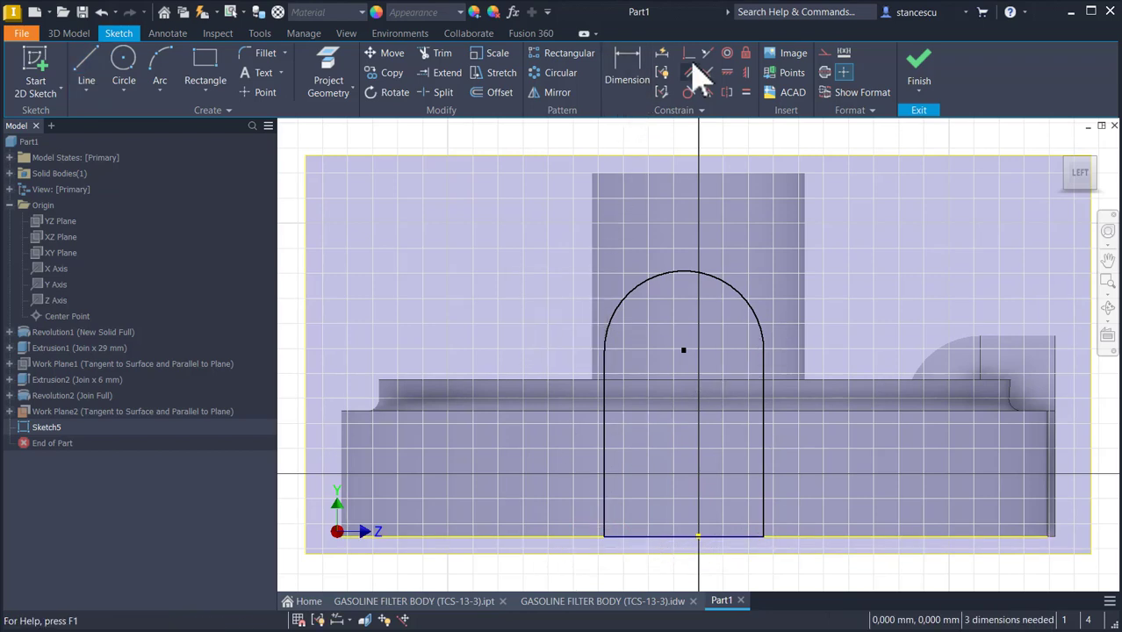
Step: Make the midpoint of the arch's bottom line coincident with the projected origin point
{"action": "left_click", "coordinate": [683, 536]}
{"action": "left_click", "coordinate": [681, 535]}
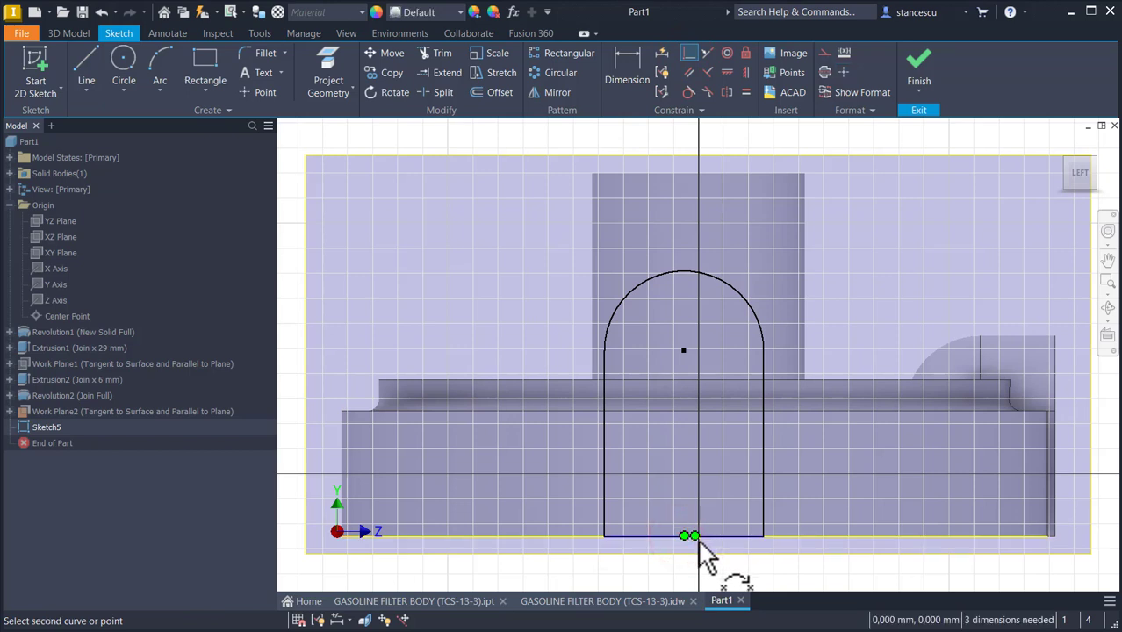
{"action": "scroll", "coordinate": [707, 553], "scroll_direction": "down", "scroll_amount": 3}
{"action": "left_click", "coordinate": [702, 533]}
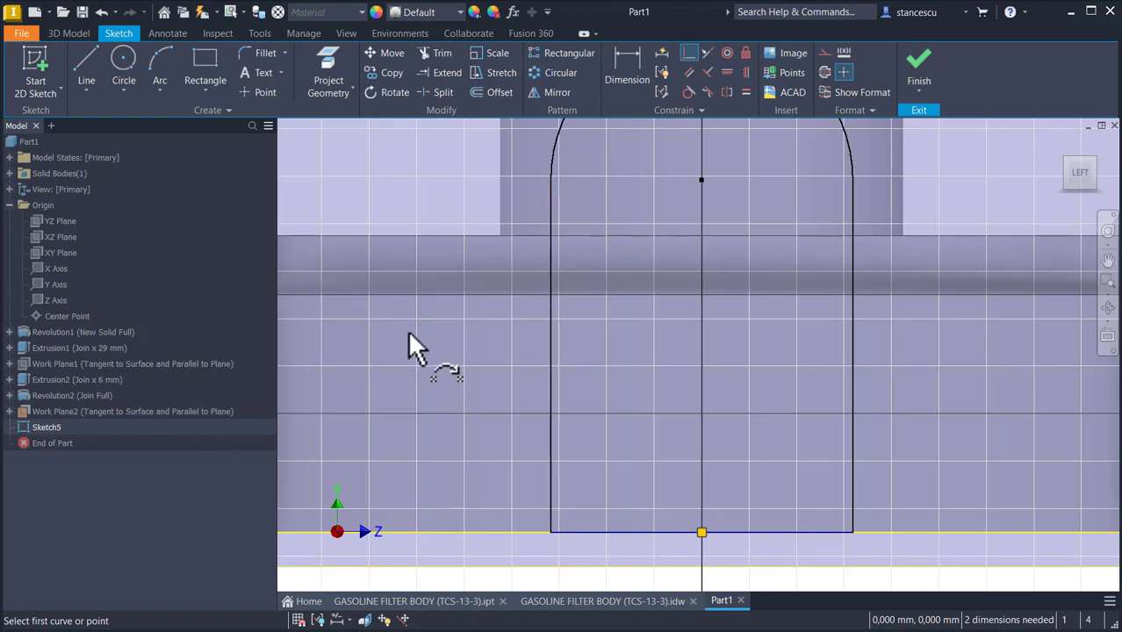
Step: Dimension the arch's straight side to 15 mm and its top arc to a 10 mm radius
{"action": "scroll", "coordinate": [430, 330], "scroll_direction": "up", "scroll_amount": 3}
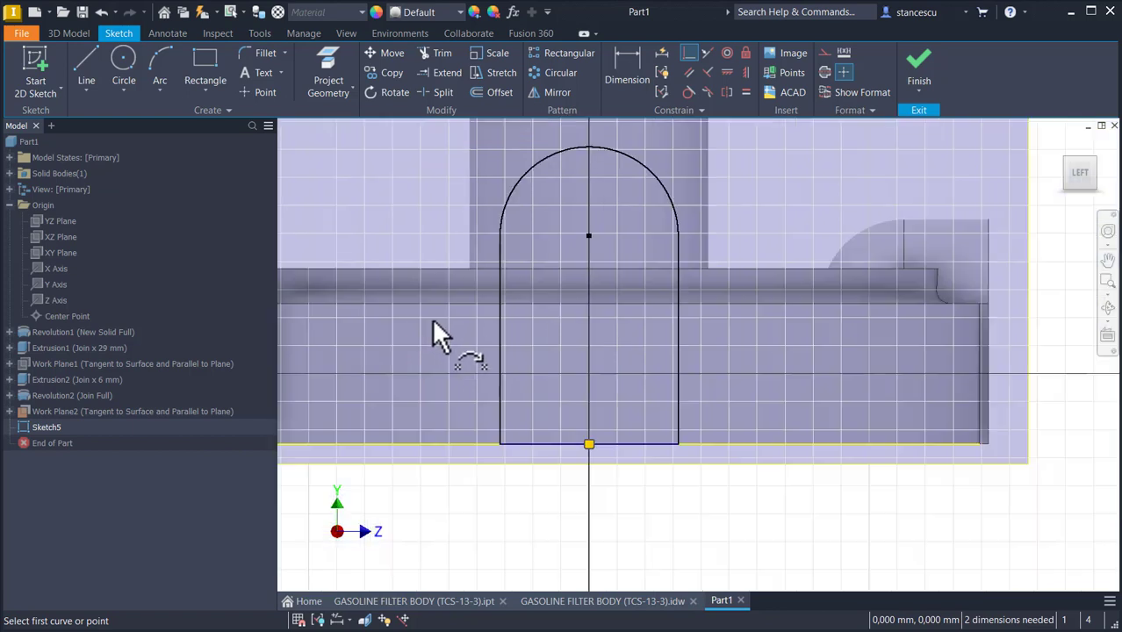
{"action": "left_click", "coordinate": [625, 77]}
{"action": "left_click", "coordinate": [674, 318]}
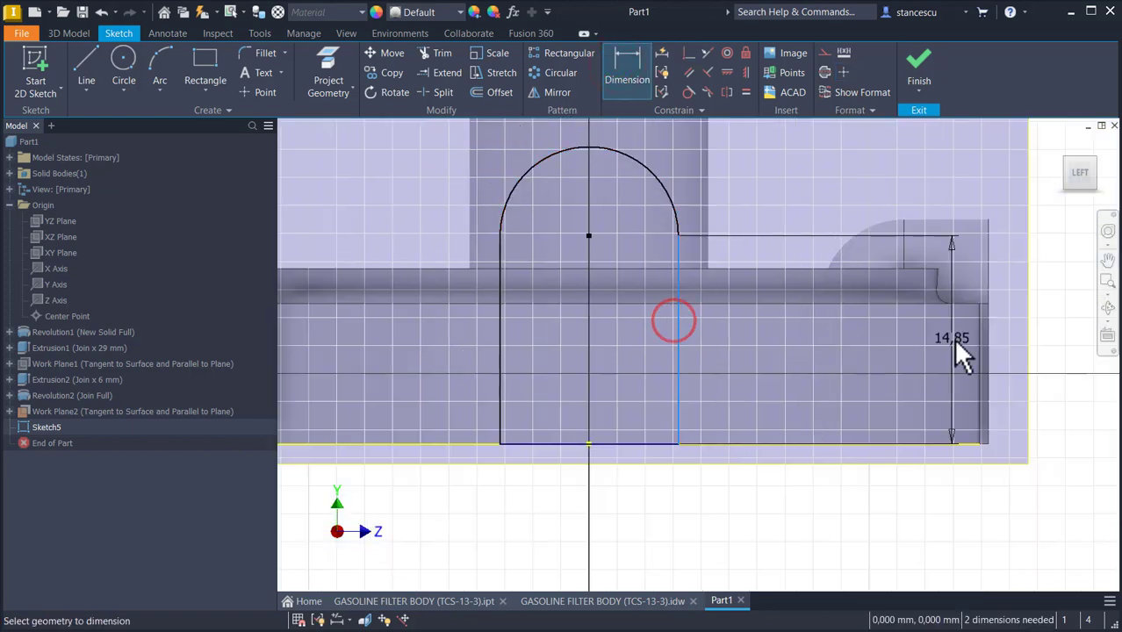
{"action": "left_click", "coordinate": [1054, 349]}
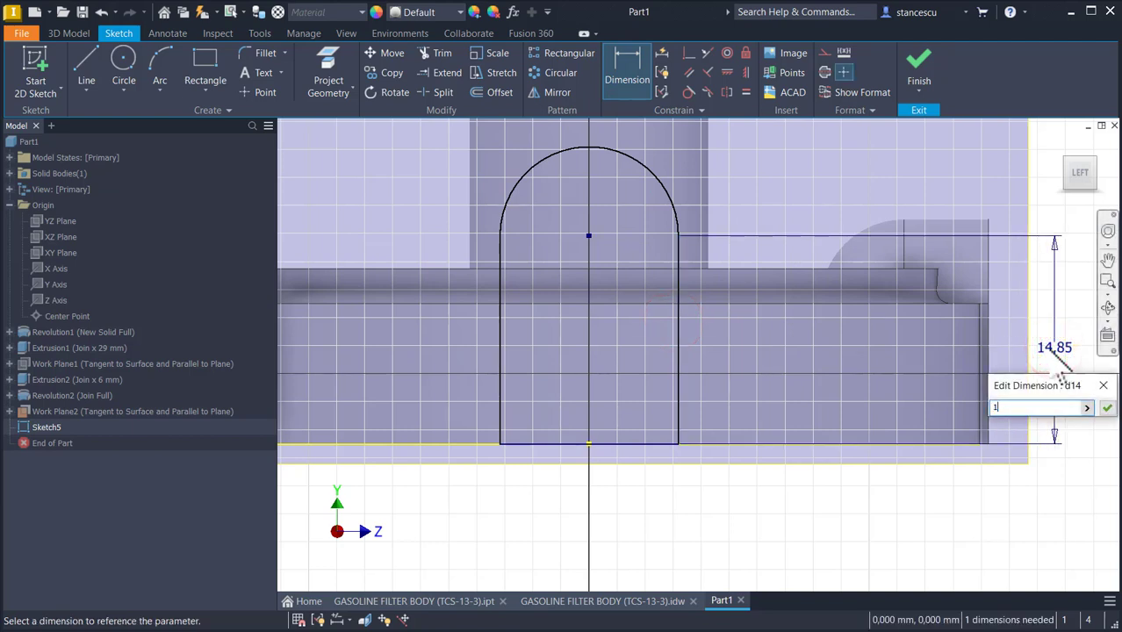
{"action": "key", "text": "Return"}
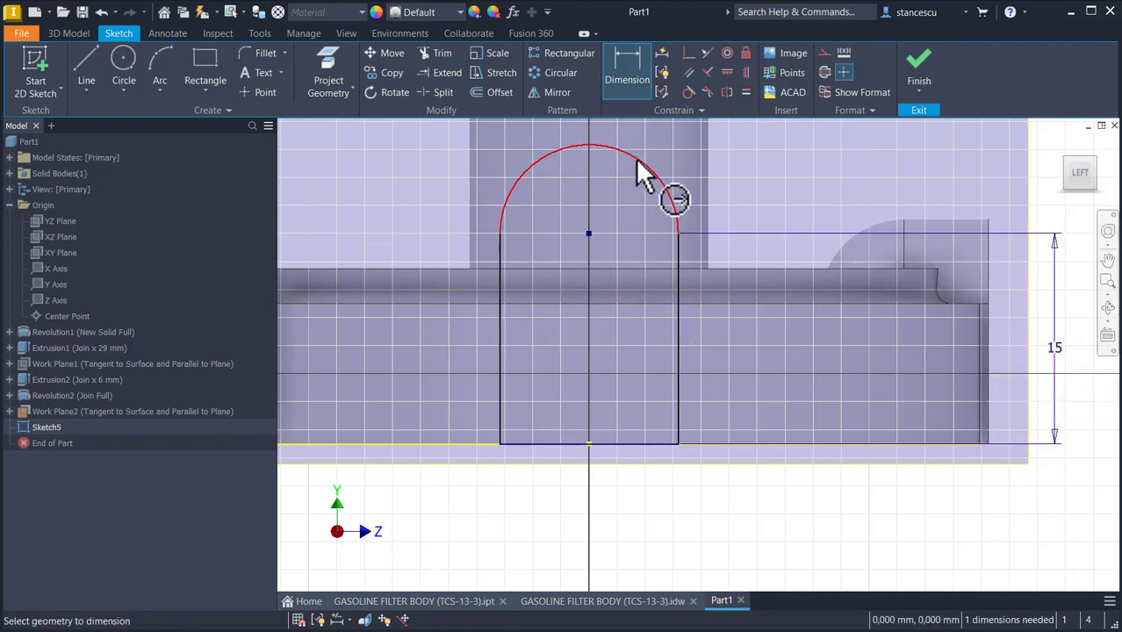
{"action": "left_click", "coordinate": [767, 161]}
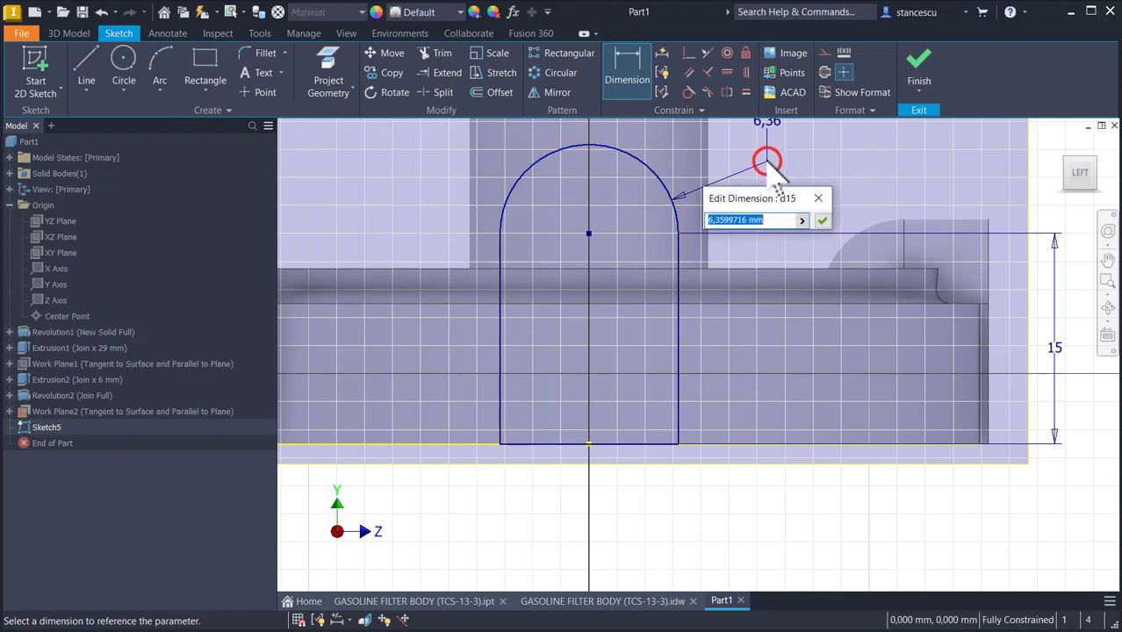
{"action": "key", "text": "Return"}
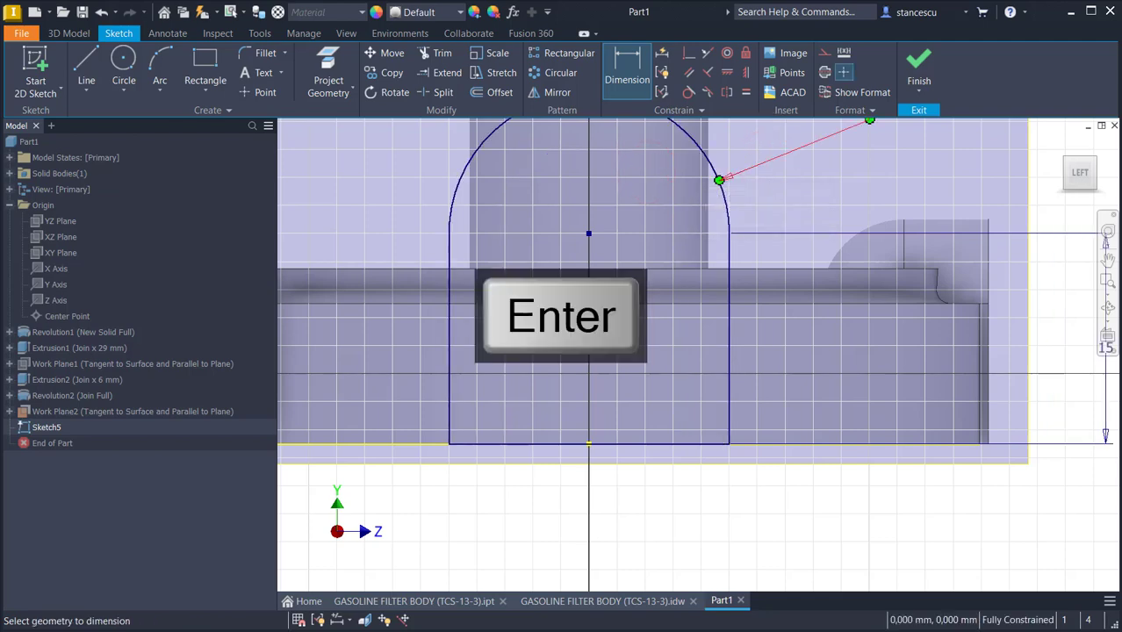
Step: Finish the sketch and extrude the arch profile 6 mm toward the base, joined to the body
{"action": "left_click", "coordinate": [934, 77]}
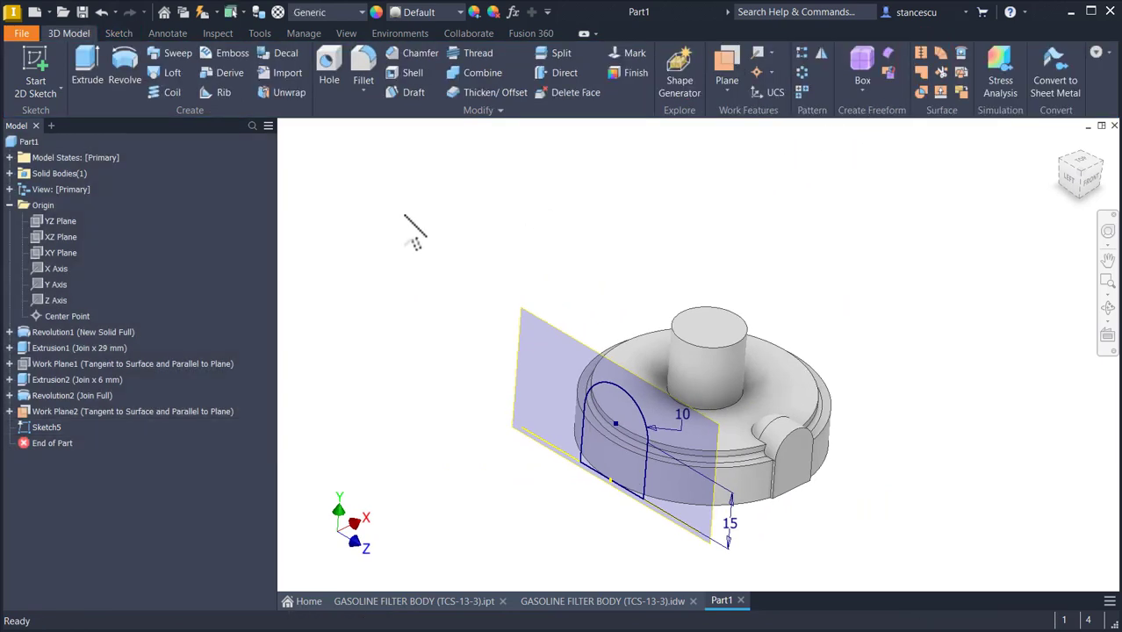
{"action": "left_click", "coordinate": [86, 63]}
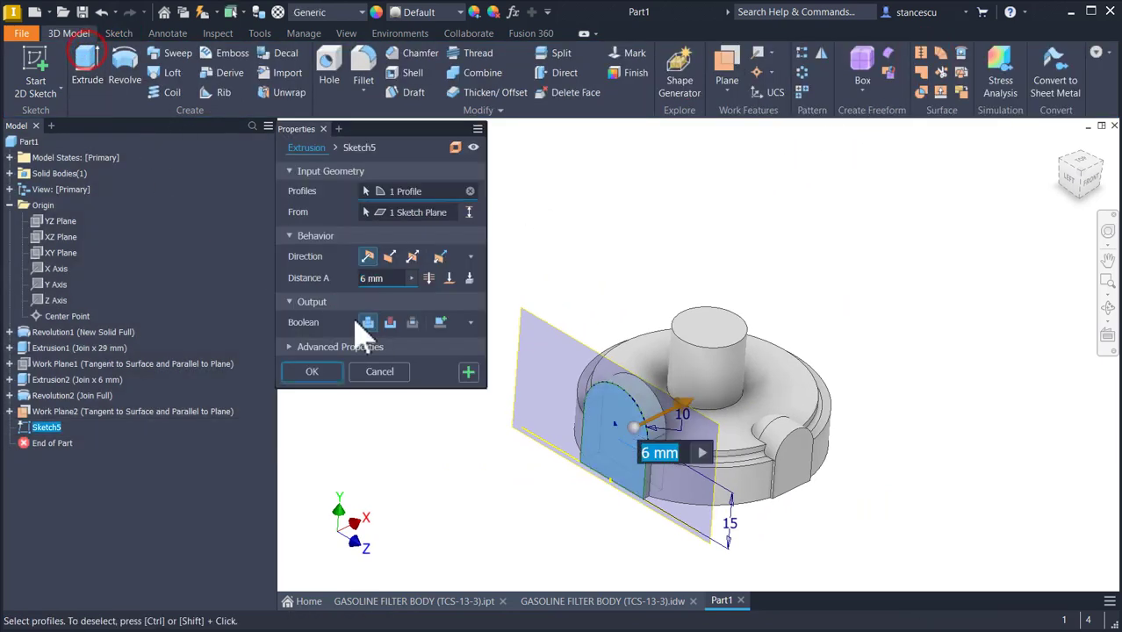
{"action": "left_click", "coordinate": [384, 278]}
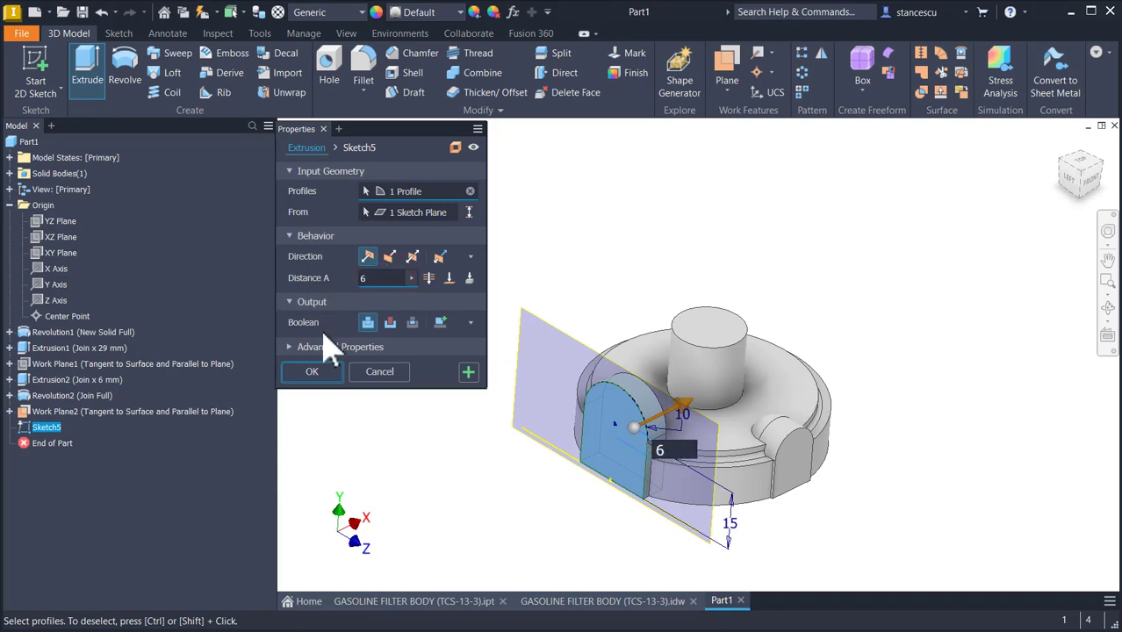
{"action": "left_click", "coordinate": [313, 371]}
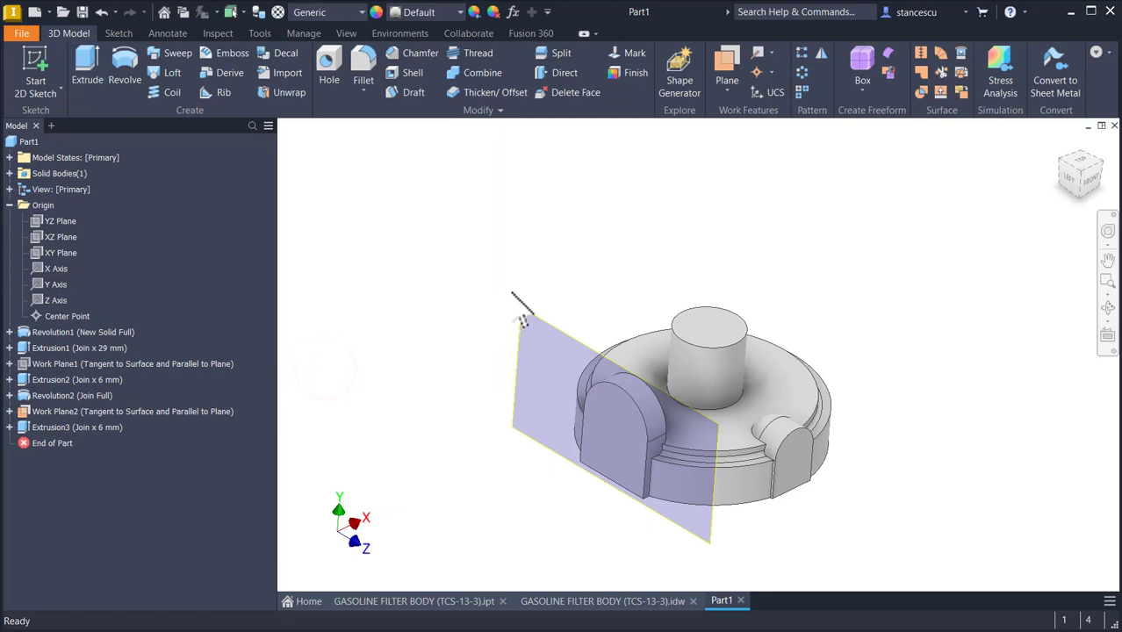
Step: Hide the work plane at the new arch boss and restore the home view
{"action": "left_click", "coordinate": [542, 319]}
{"action": "right_click", "coordinate": [541, 320]}
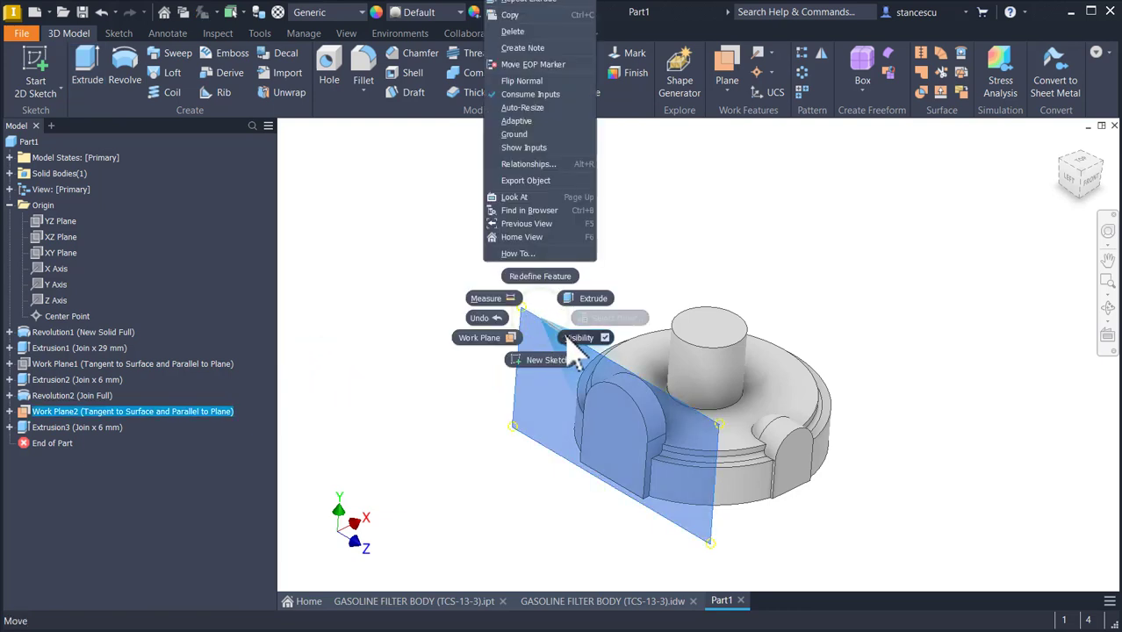
{"action": "left_click", "coordinate": [567, 336]}
{"action": "key", "text": "F6"}
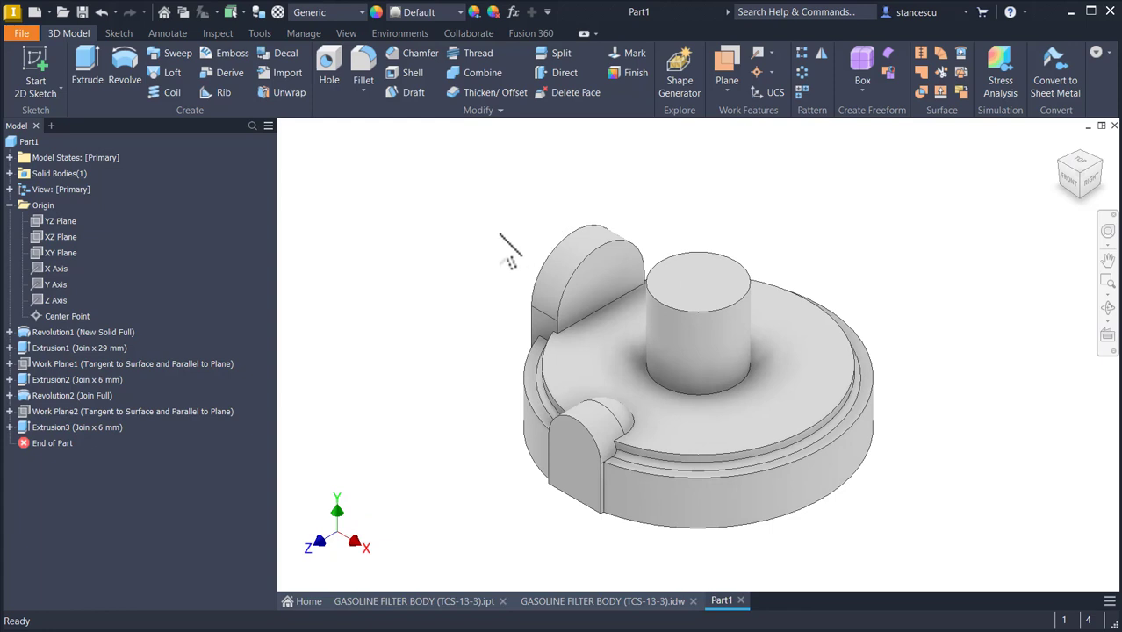
Step: Check the boss dimensions in the drawing, and start a sketch on the arch boss's flat inner face with the graphics sliced
{"action": "left_click", "coordinate": [620, 602]}
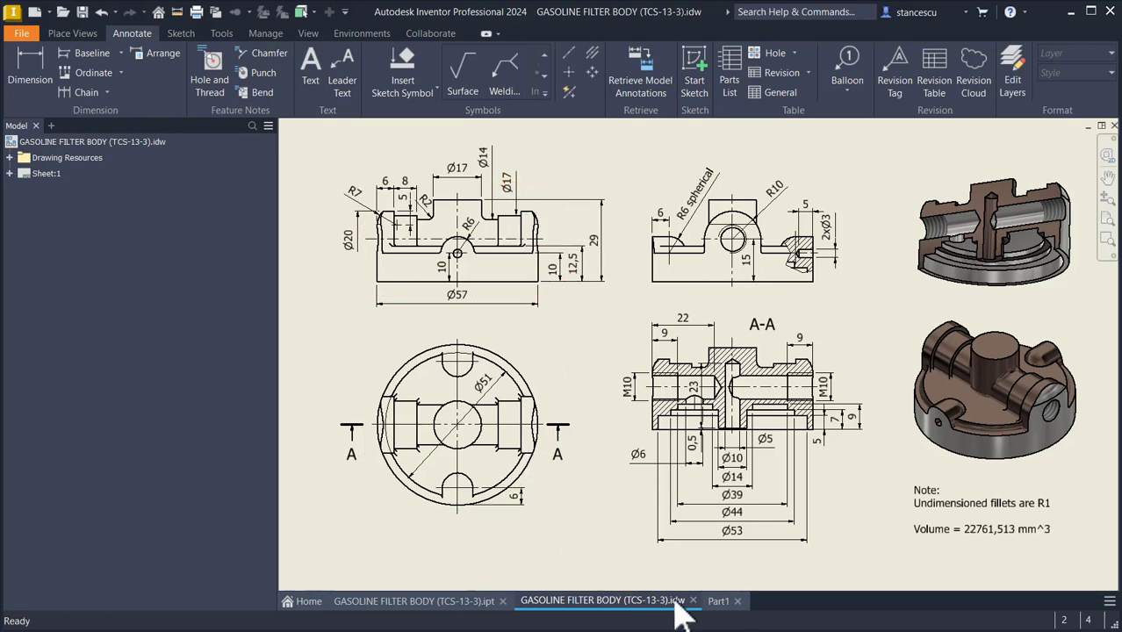
{"action": "left_click", "coordinate": [719, 600]}
{"action": "left_click", "coordinate": [603, 284]}
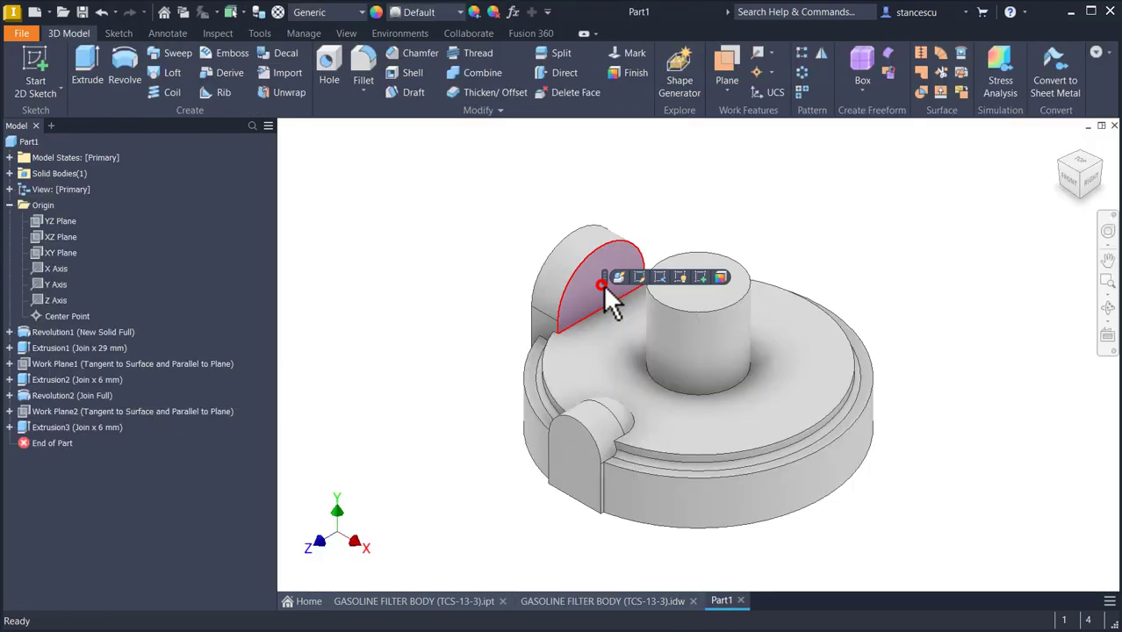
{"action": "left_click", "coordinate": [700, 277]}
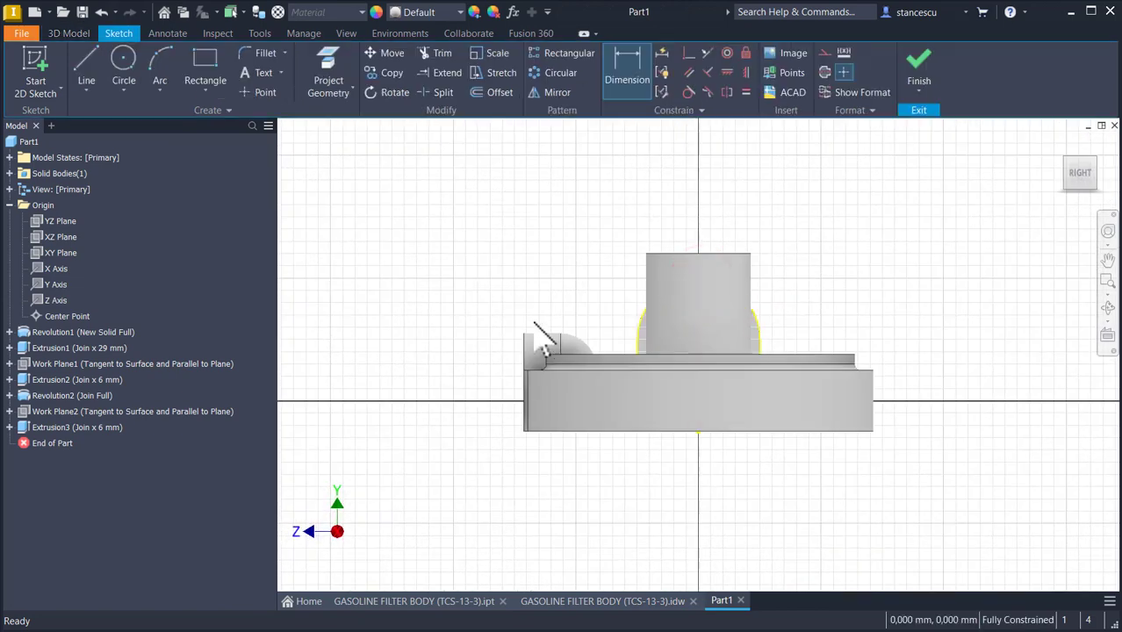
{"action": "key", "text": "F7"}
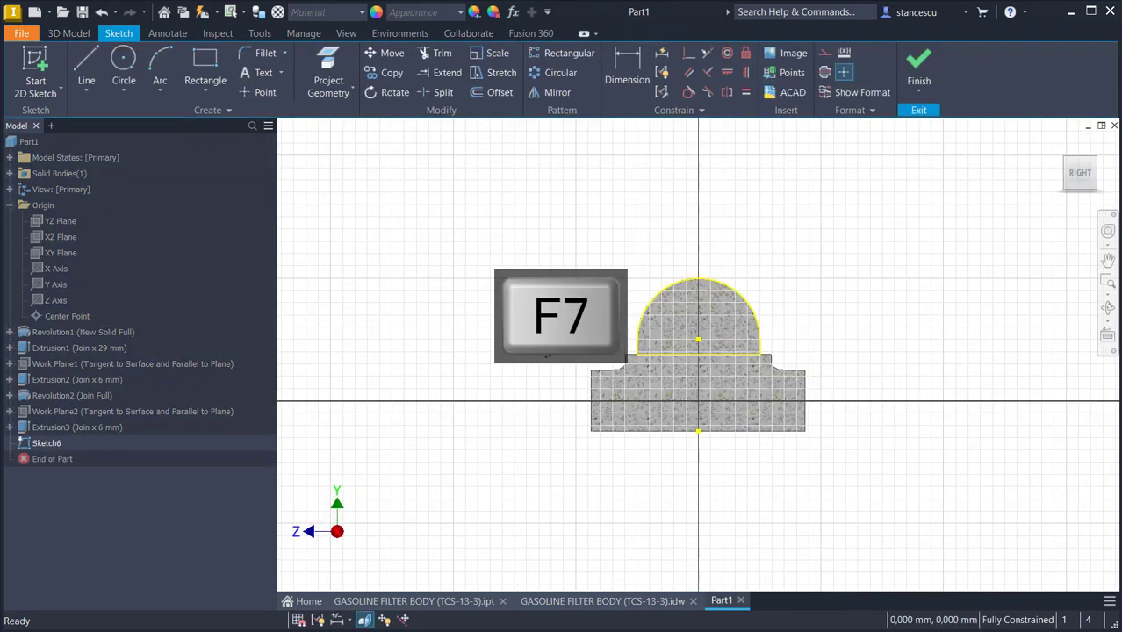
Step: Sketch an arch of about 6.8 mm radius with 2.5 mm straight sides on the boss face, concentric with its outer arc
{"action": "left_click", "coordinate": [88, 68]}
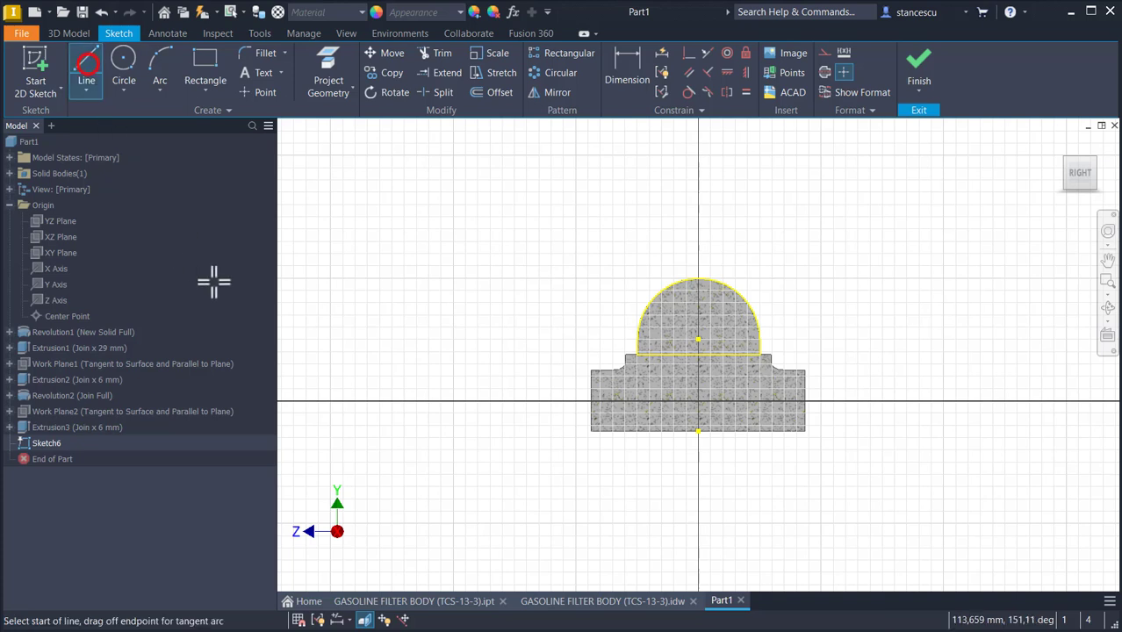
{"action": "left_click", "coordinate": [656, 354]}
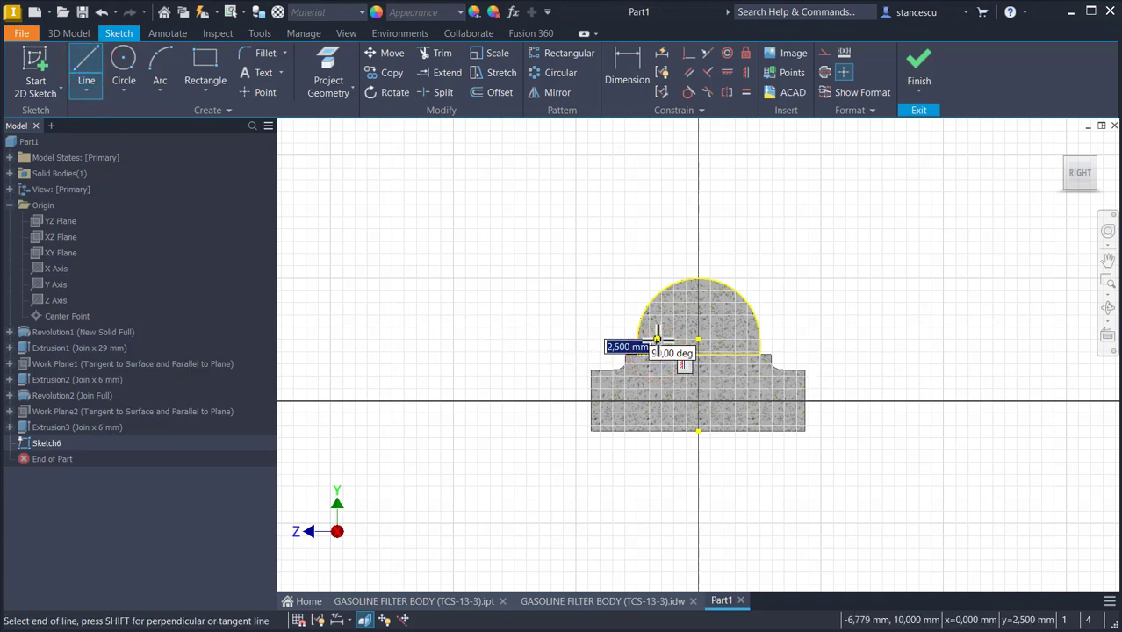
{"action": "left_click_drag", "start_coordinate": [656, 353], "coordinate": [740, 341]}
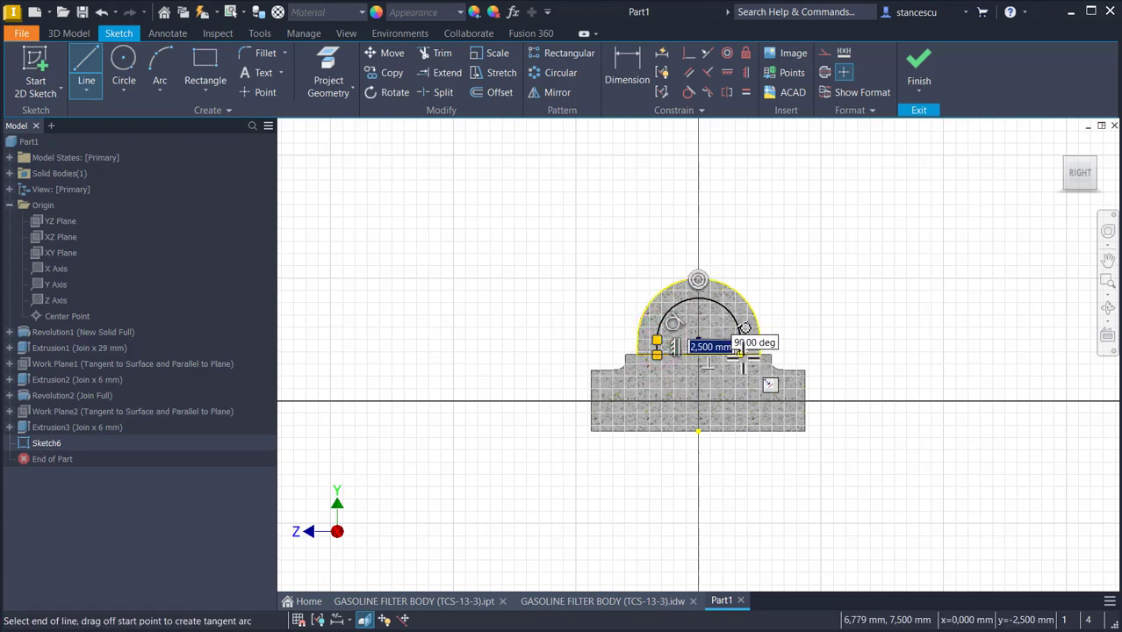
{"action": "left_click", "coordinate": [742, 354]}
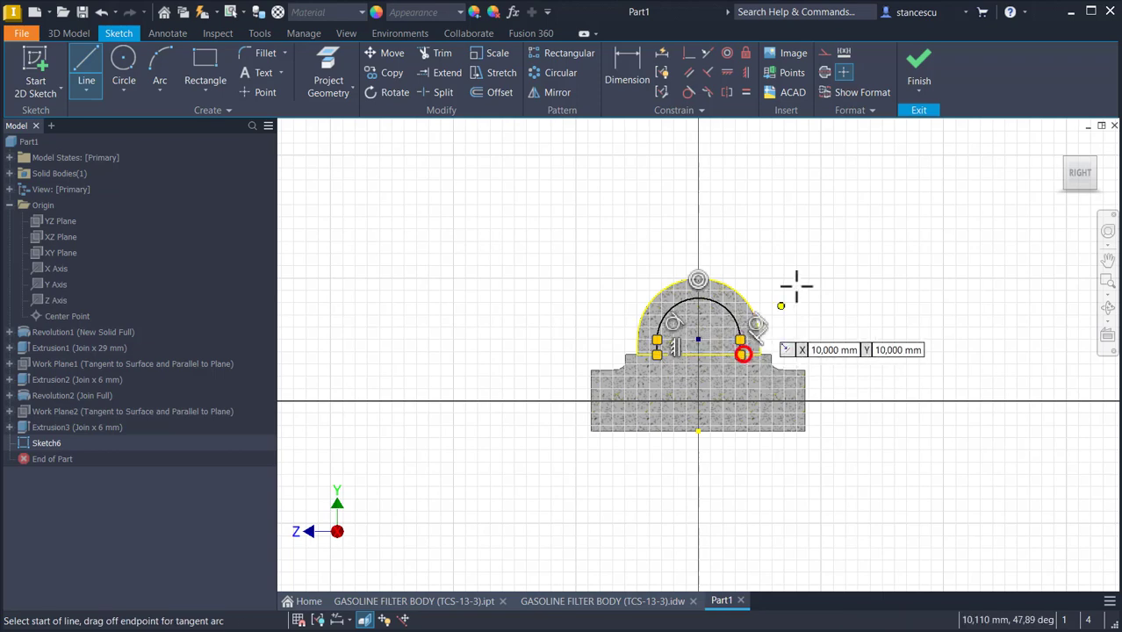
{"action": "scroll", "coordinate": [727, 373], "scroll_direction": "up", "scroll_amount": 3}
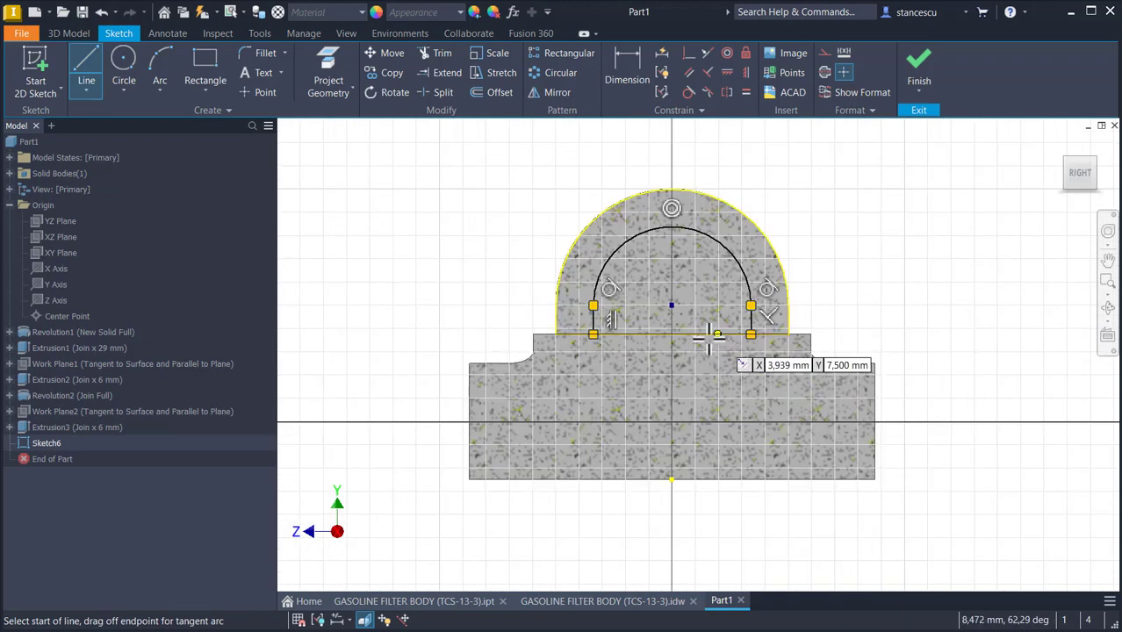
{"action": "key", "text": "Escape"}
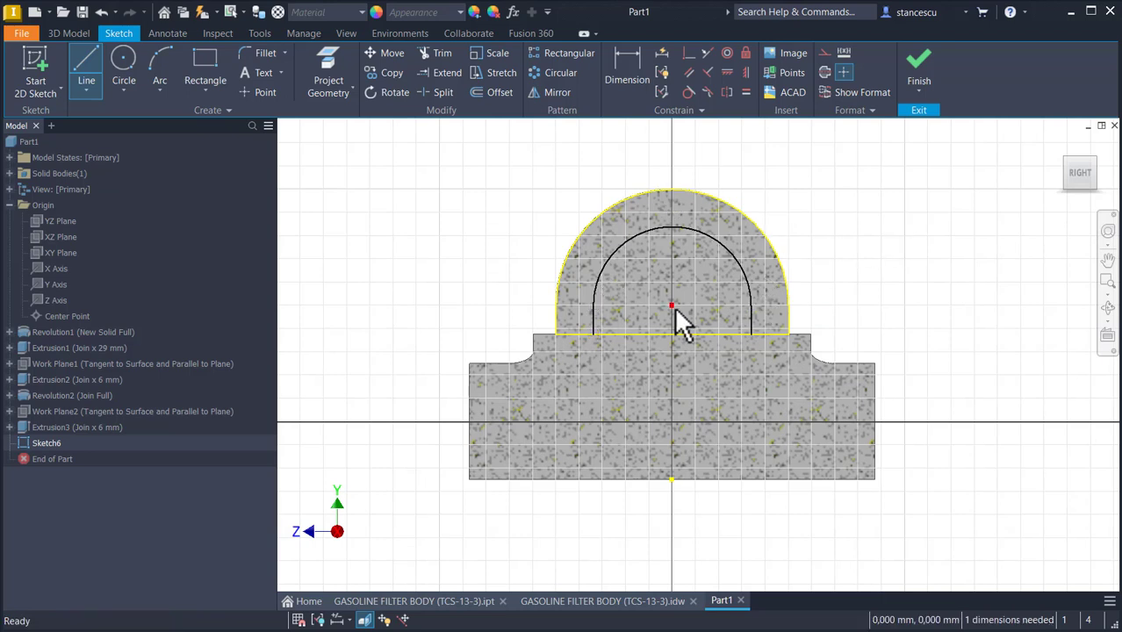
{"action": "left_click_drag", "start_coordinate": [671, 305], "coordinate": [689, 295]}
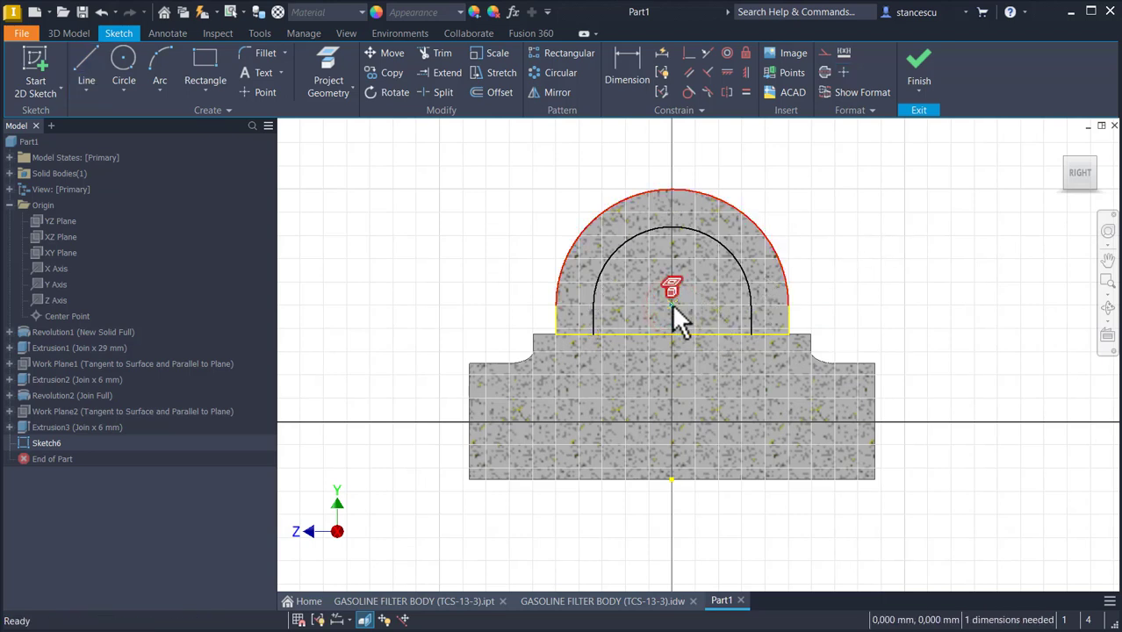
{"action": "left_click", "coordinate": [809, 210]}
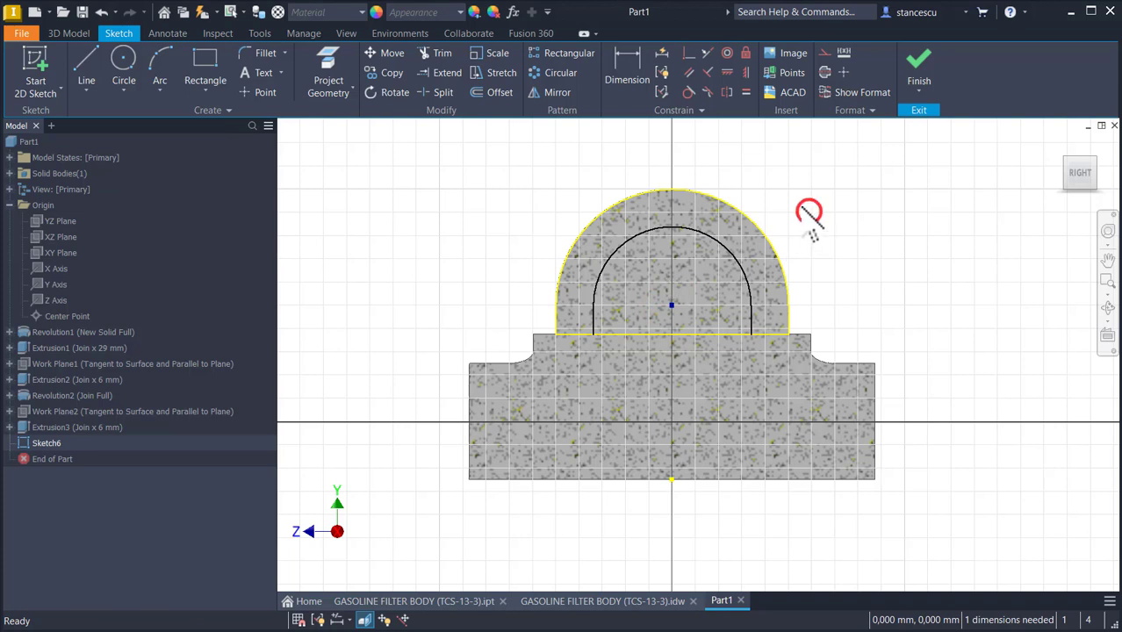
Step: Dimension the inner arch's radius as 17/2 (8.5 mm) and finish the sketch
{"action": "left_click", "coordinate": [639, 81]}
{"action": "left_click", "coordinate": [739, 261]}
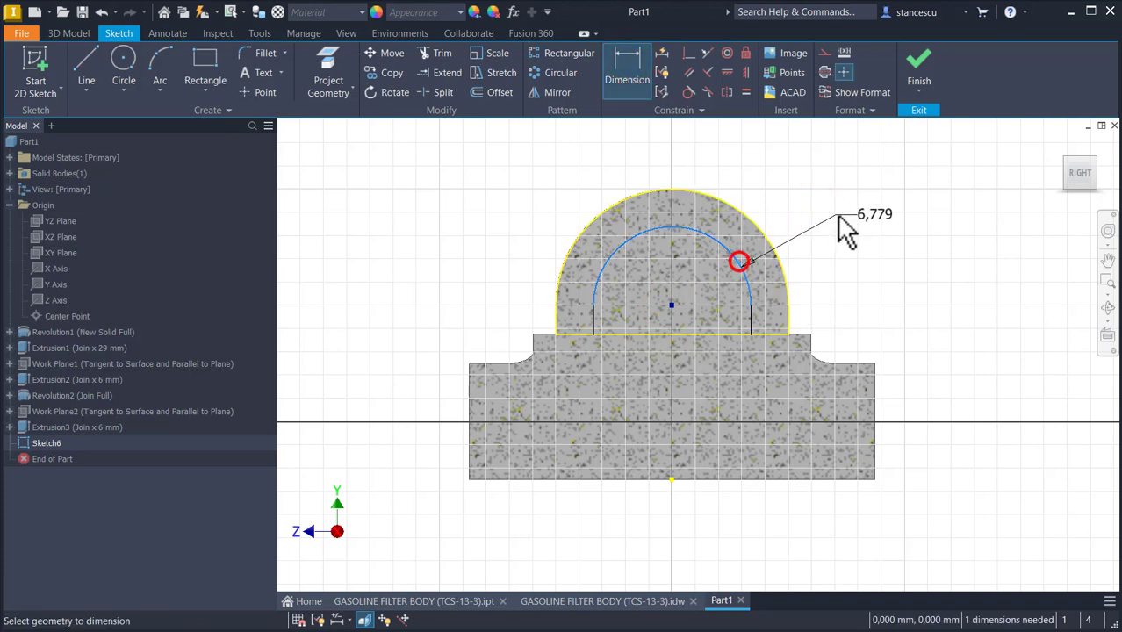
{"action": "left_click", "coordinate": [845, 230]}
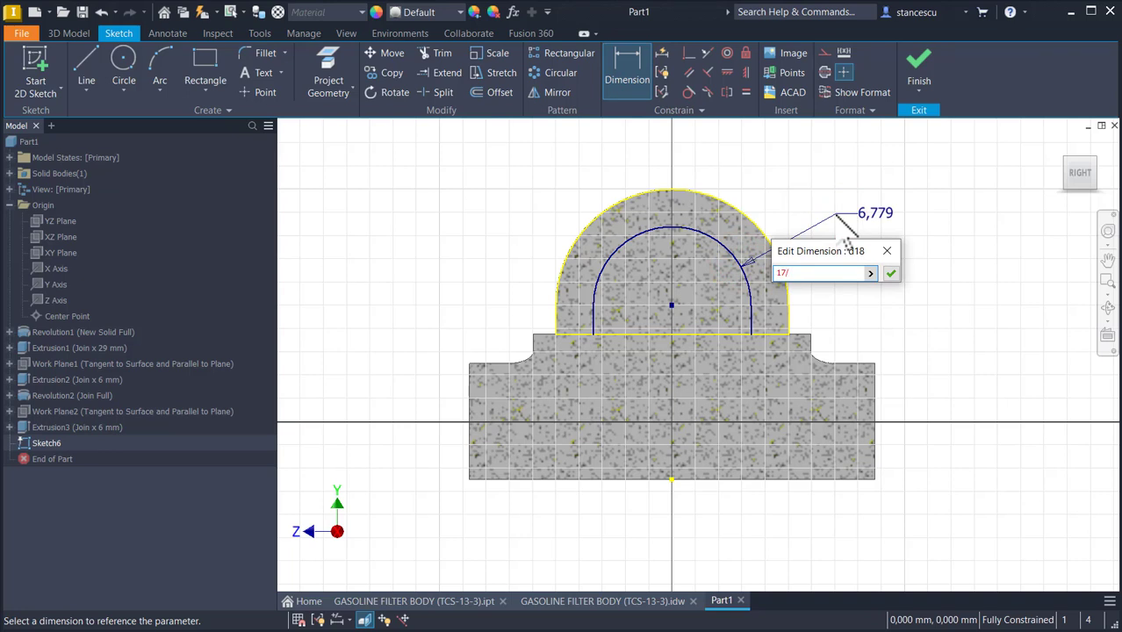
{"action": "key", "text": "Return"}
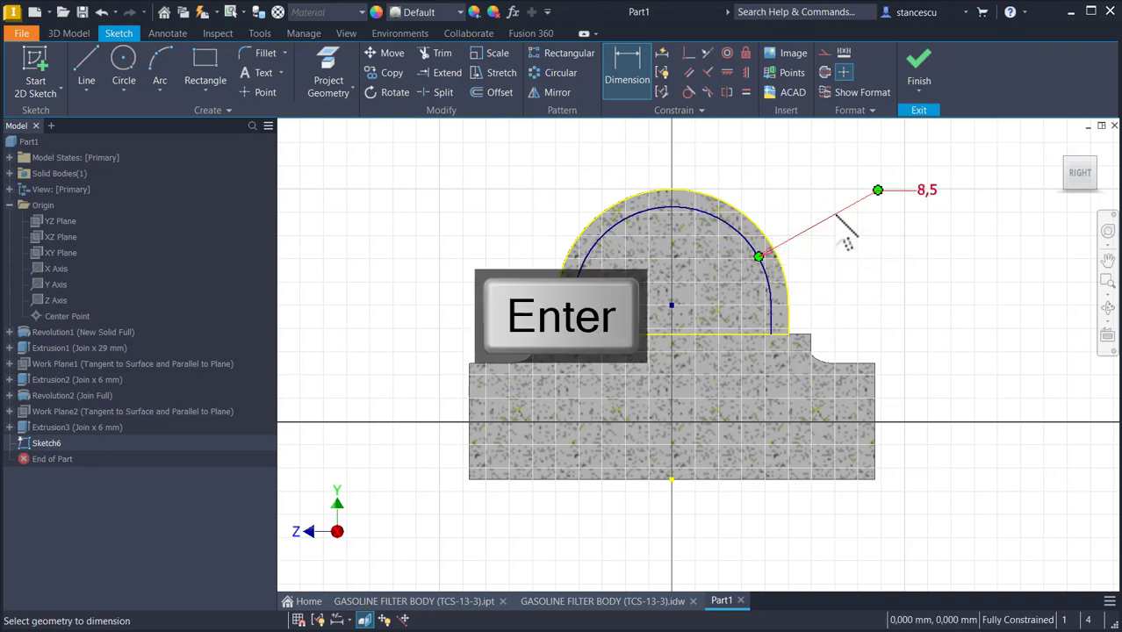
{"action": "left_click", "coordinate": [922, 81]}
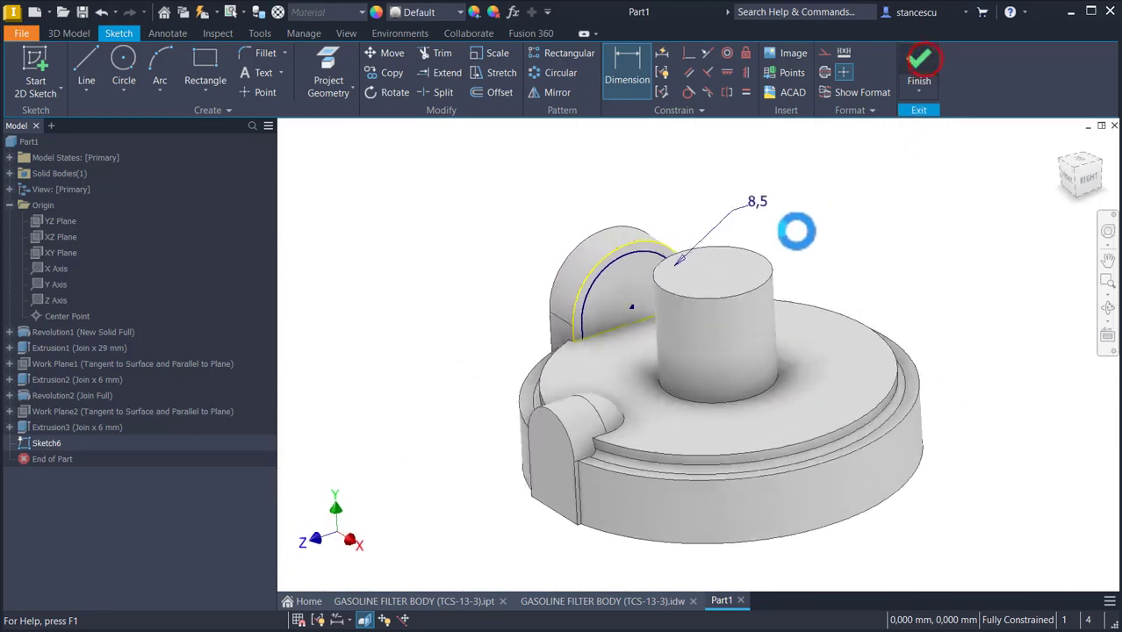
Step: Check the boss length in the drawing, and extrude the 8.5 mm radius arch profile 8 mm inward, joined to the body
{"action": "left_click", "coordinate": [581, 601]}
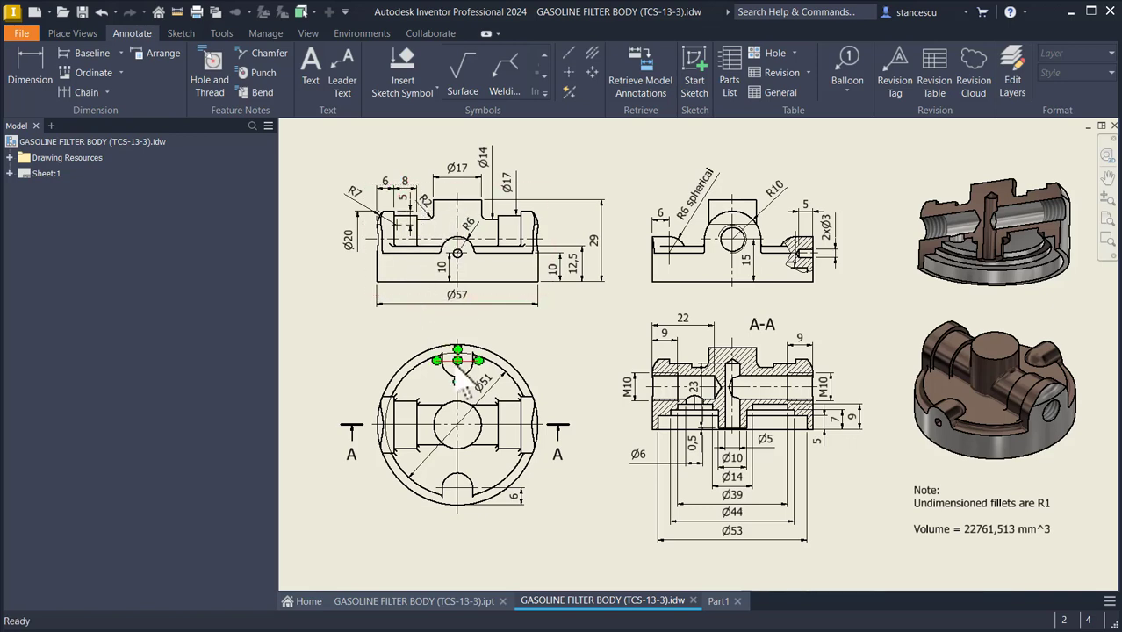
{"action": "left_click", "coordinate": [718, 600]}
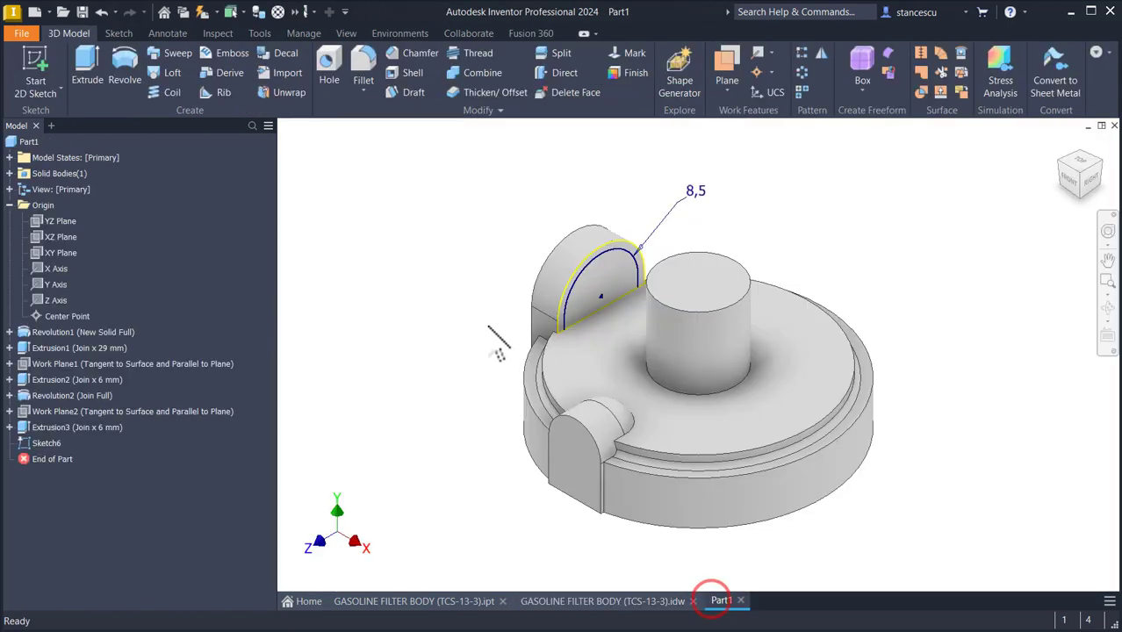
{"action": "left_click", "coordinate": [95, 69]}
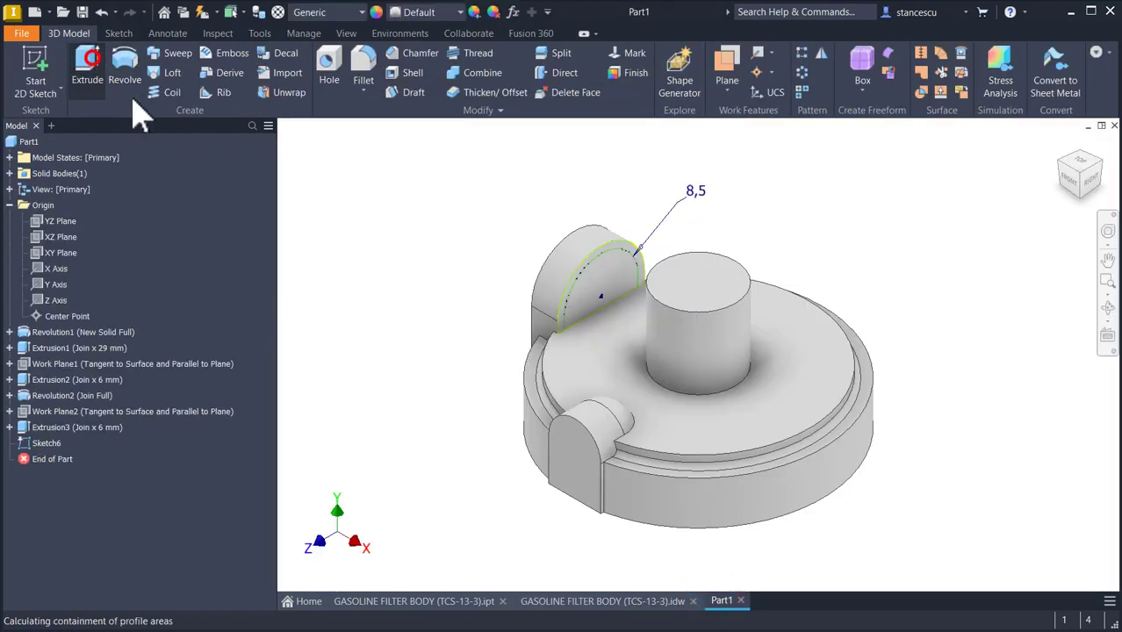
{"action": "left_click", "coordinate": [597, 301]}
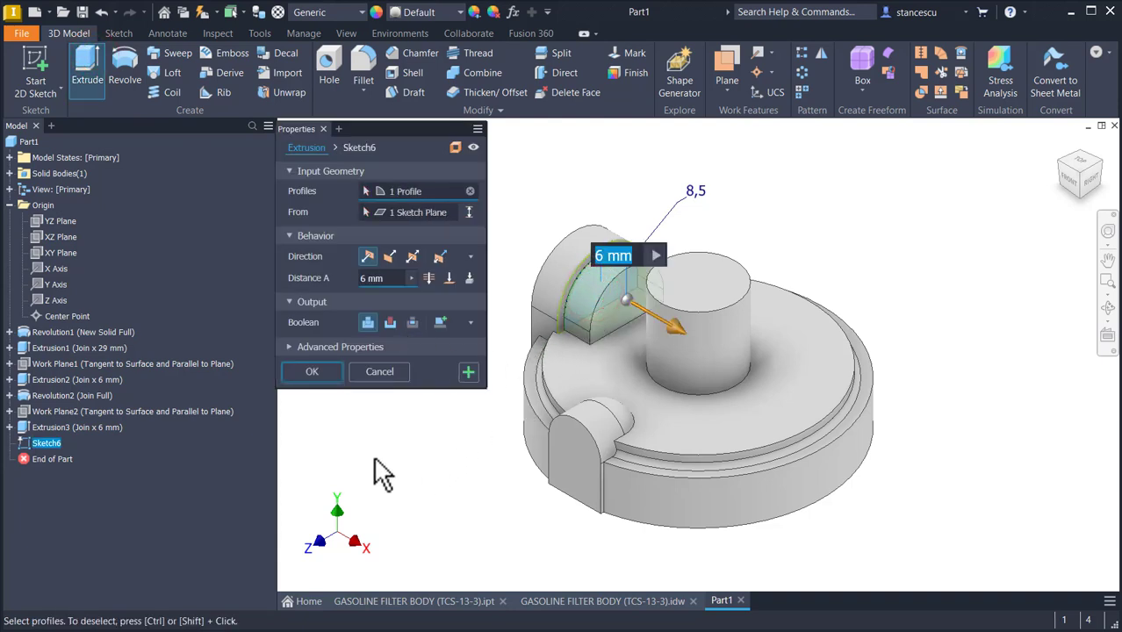
{"action": "type", "text": "8"}
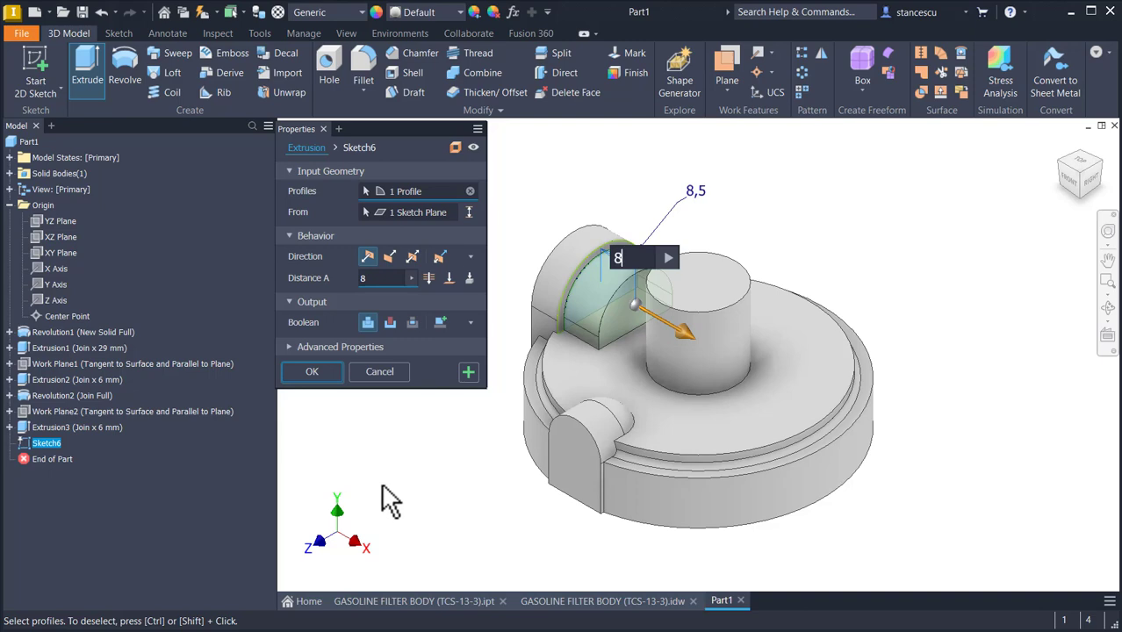
{"action": "left_click", "coordinate": [327, 371]}
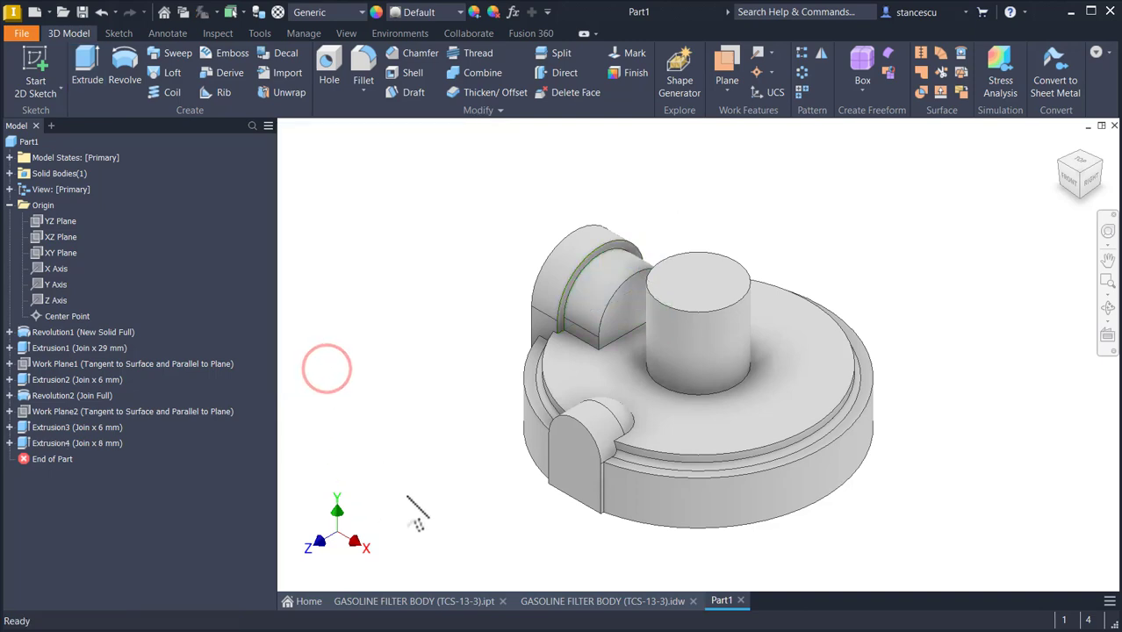
Step: Check the Ø14 section in the drawing, and start a sketch on the new boss's flat end face with the graphics sliced
{"action": "left_click", "coordinate": [597, 603]}
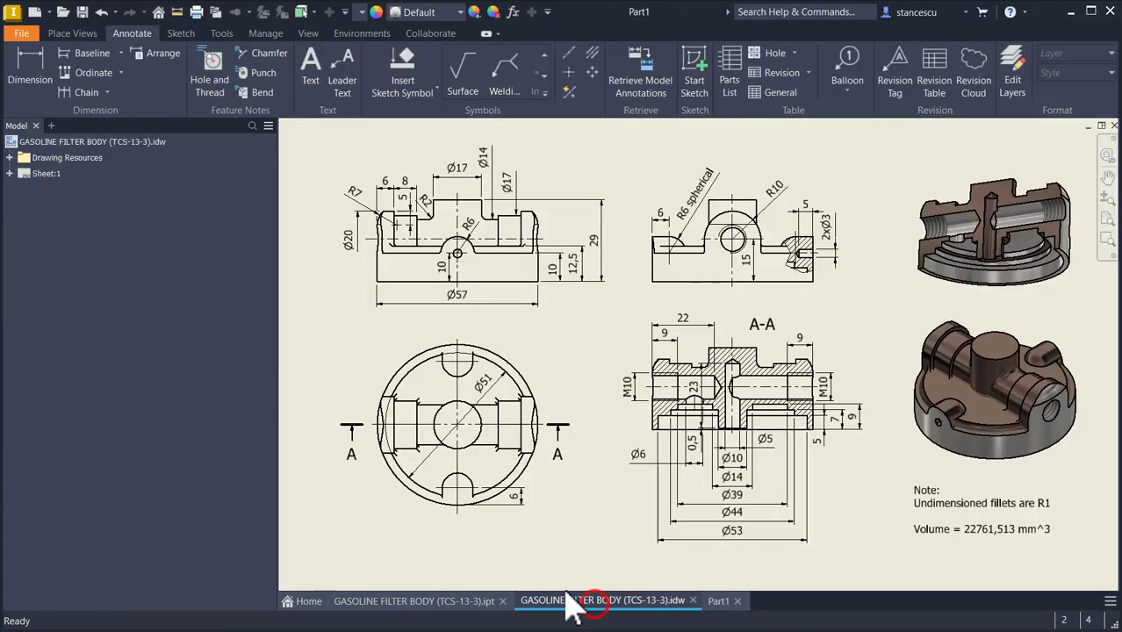
{"action": "scroll", "coordinate": [948, 377], "scroll_direction": "up", "scroll_amount": 3}
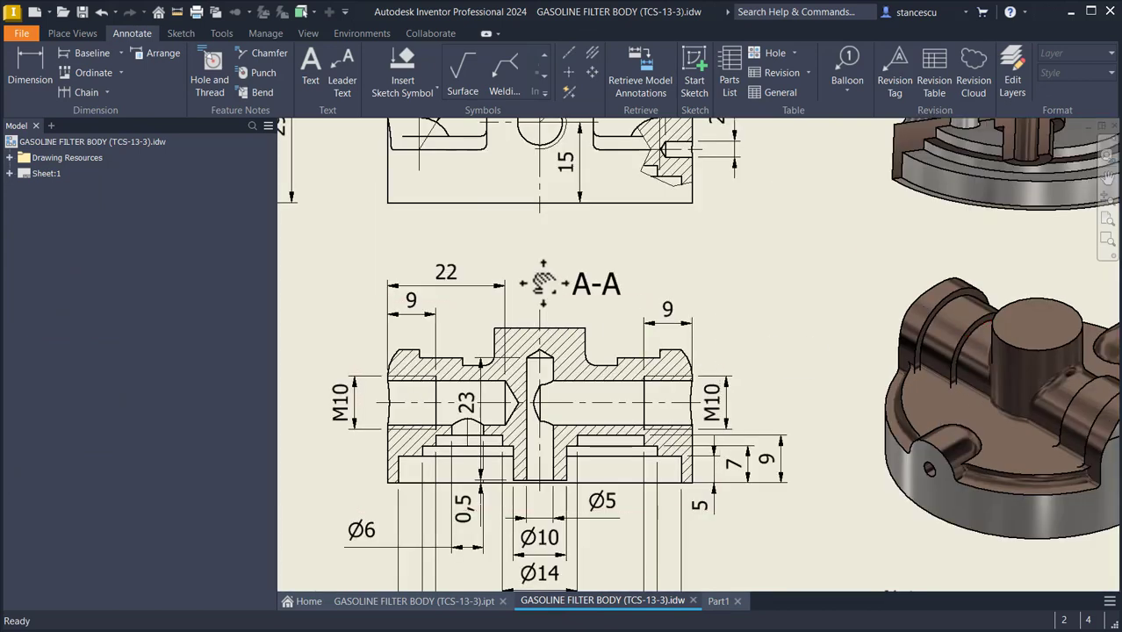
{"action": "mouse_move", "coordinate": [544, 281]}
{"action": "middle_mouse_down"}
{"action": "mouse_move", "coordinate": [576, 431]}
{"action": "mouse_move", "coordinate": [728, 464]}
{"action": "mouse_move", "coordinate": [956, 466]}
{"action": "middle_mouse_up"}
{"action": "left_click", "coordinate": [498, 172]}
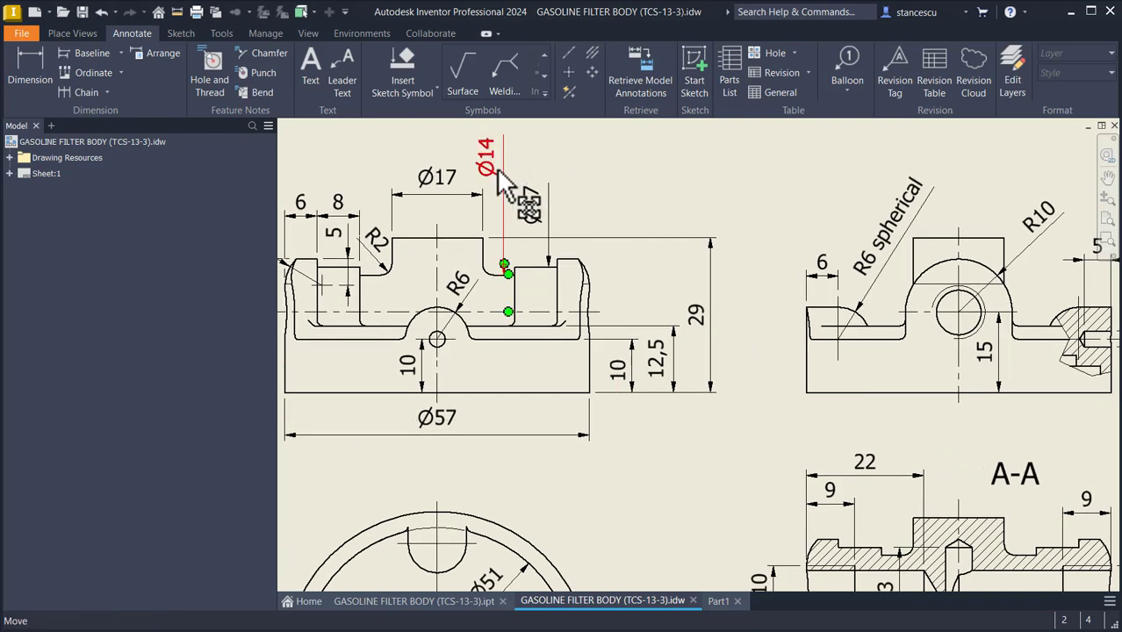
{"action": "left_click", "coordinate": [719, 601]}
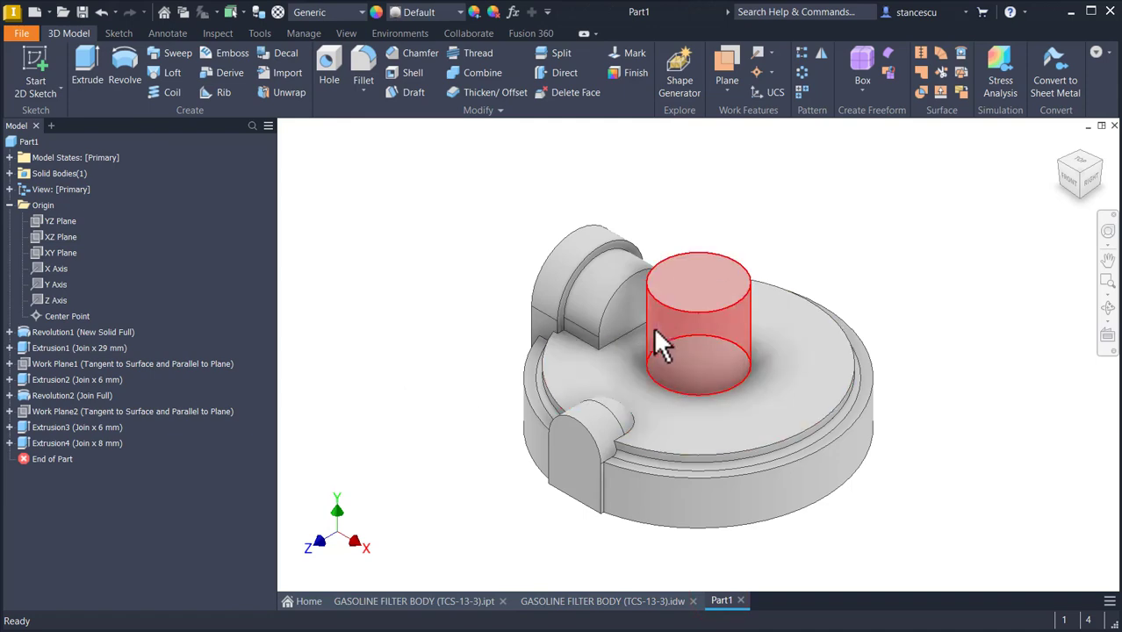
{"action": "left_click", "coordinate": [624, 313]}
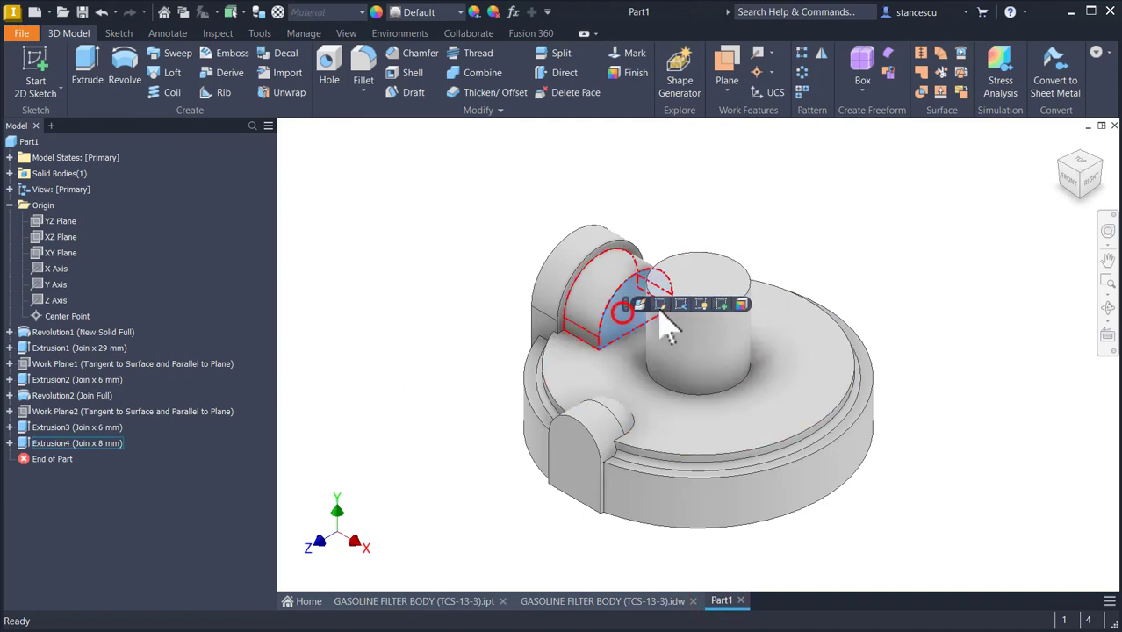
{"action": "left_click", "coordinate": [722, 303]}
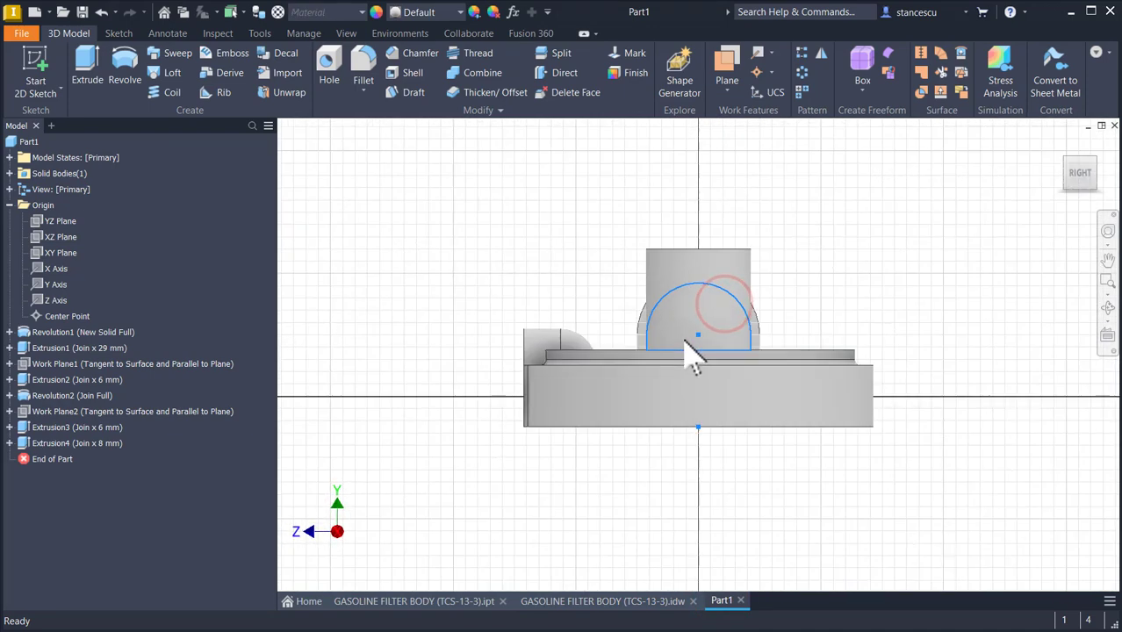
{"action": "key", "text": "F7"}
{"action": "scroll", "coordinate": [683, 344], "scroll_direction": "up", "scroll_amount": 3}
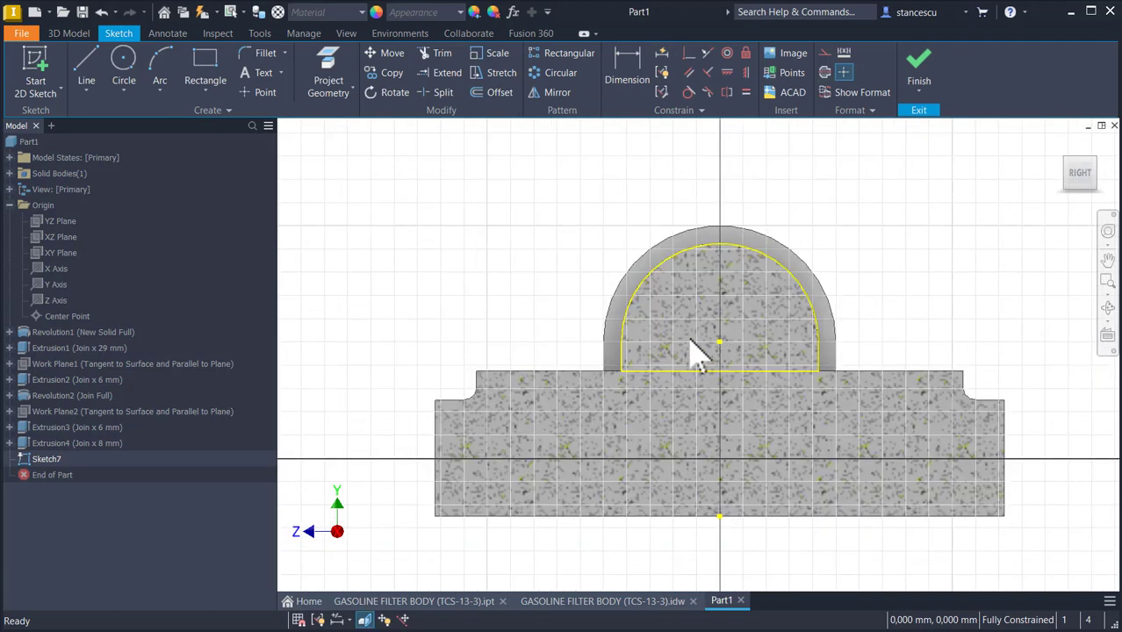
Step: Sketch a smaller arch with 2.5 mm straight sides on the end face, and make its arc center coincident with the face's arc center
{"action": "left_click", "coordinate": [90, 70]}
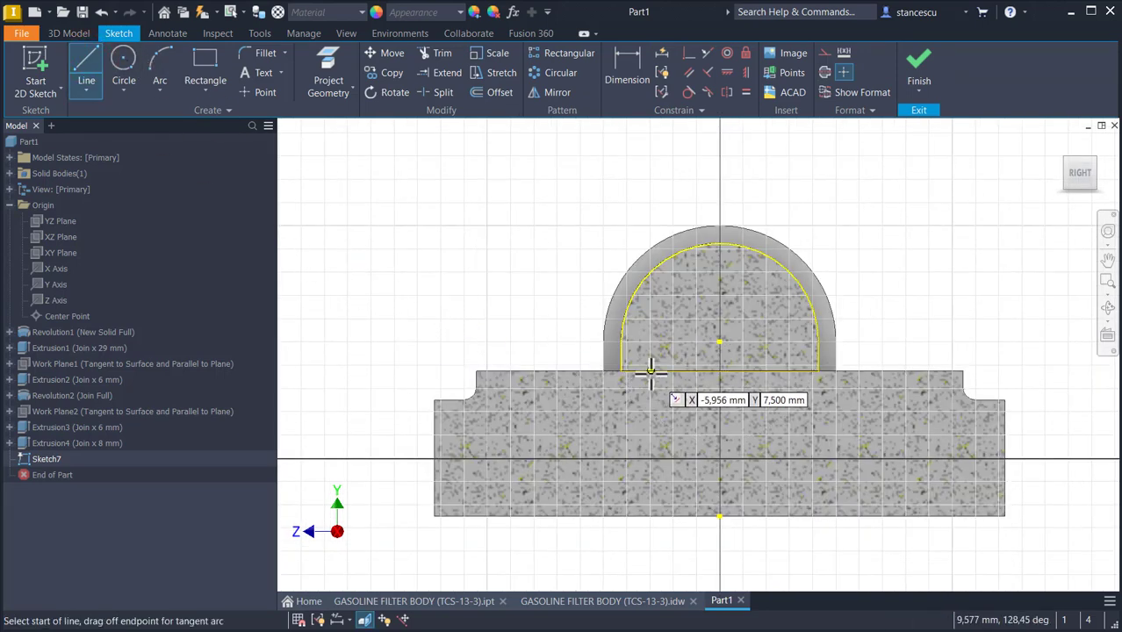
{"action": "left_click", "coordinate": [650, 372]}
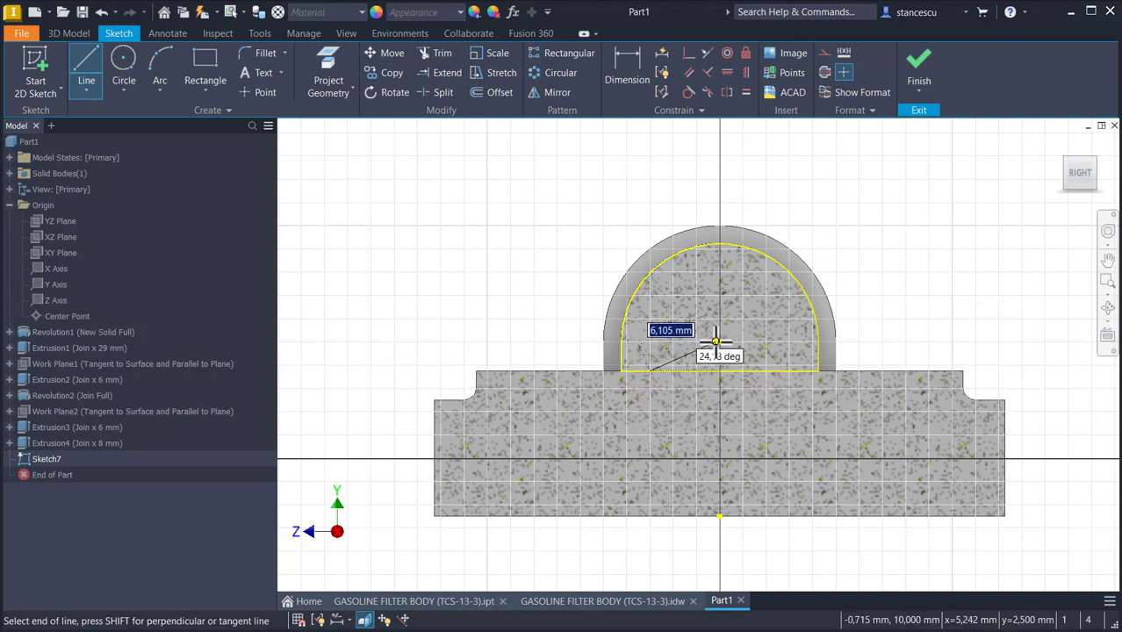
{"action": "left_click", "coordinate": [649, 342]}
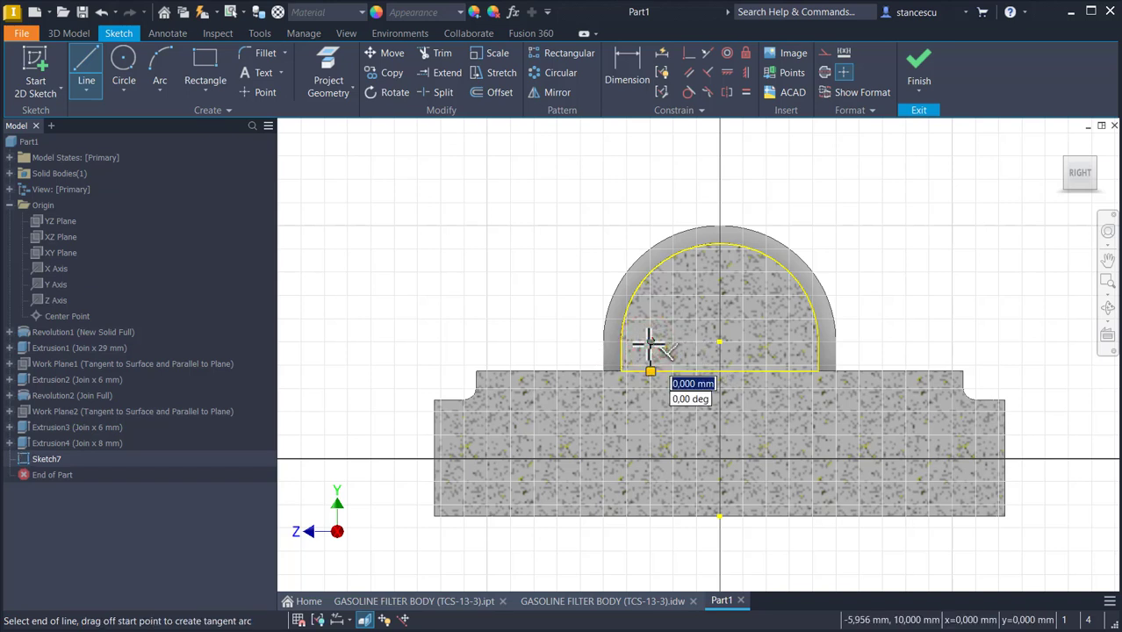
{"action": "left_click_drag", "start_coordinate": [649, 342], "coordinate": [758, 342]}
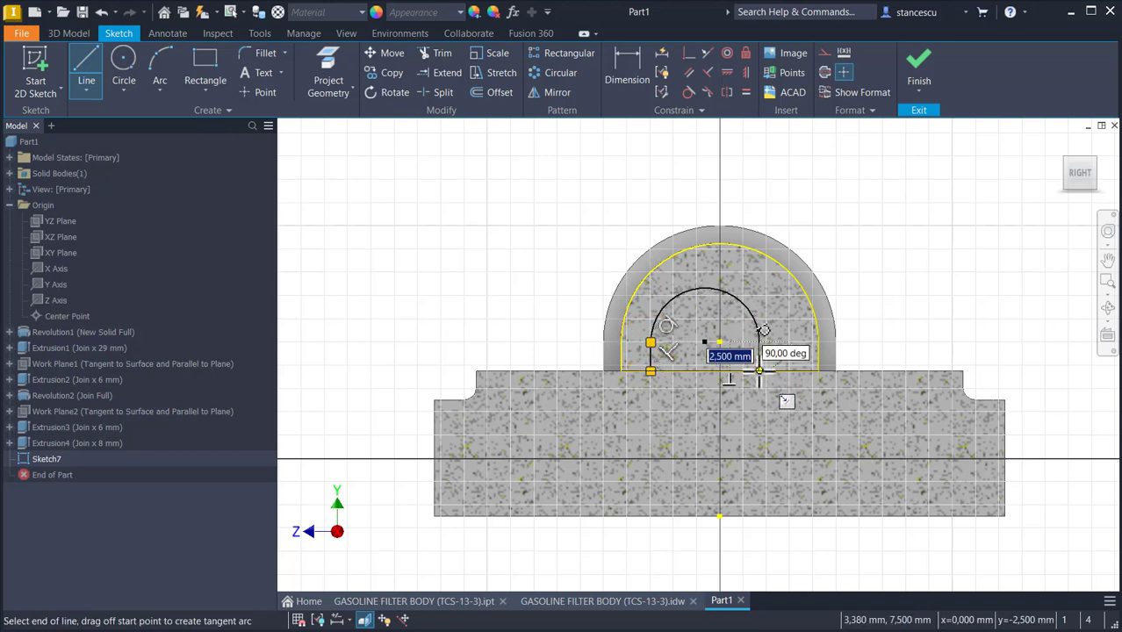
{"action": "left_click", "coordinate": [759, 370]}
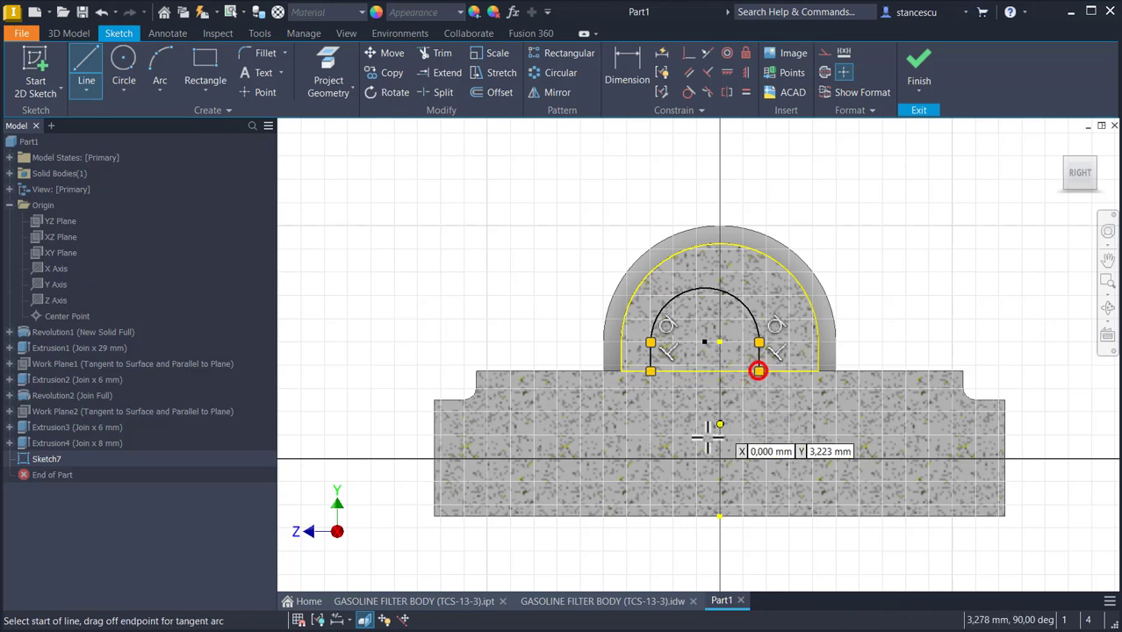
{"action": "left_click", "coordinate": [689, 54]}
{"action": "left_click", "coordinate": [704, 343]}
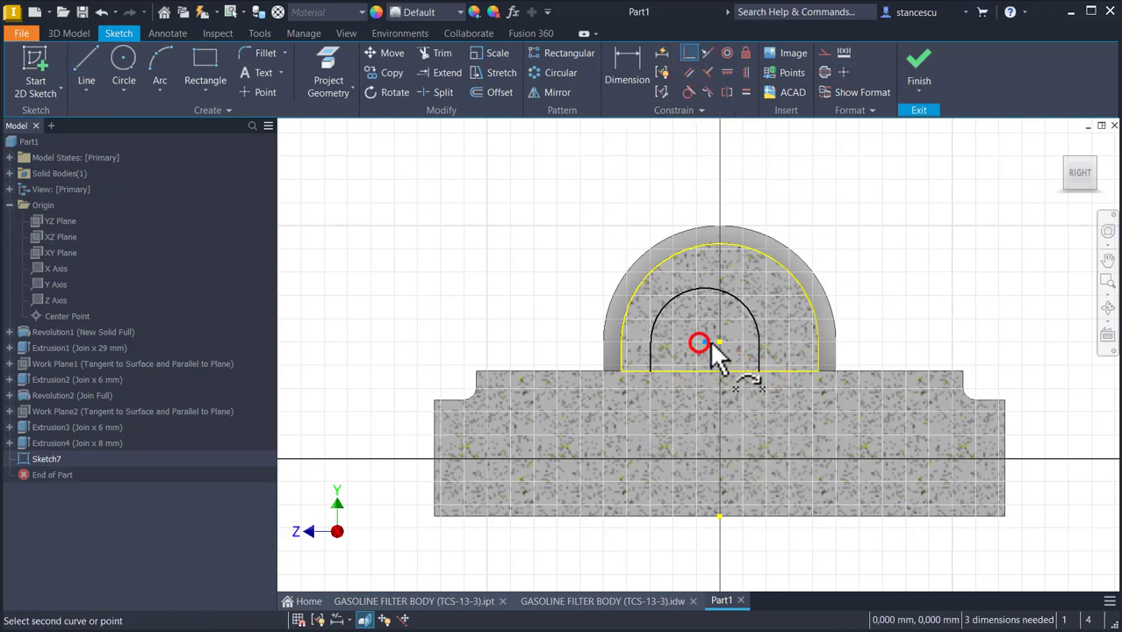
{"action": "left_click", "coordinate": [719, 342]}
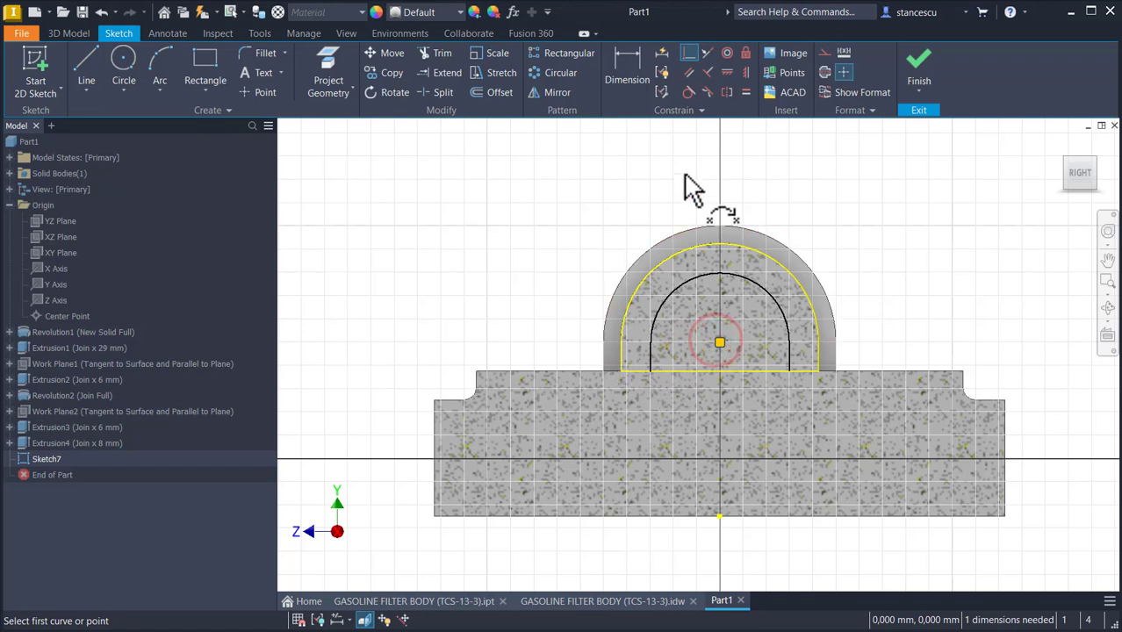
Step: Dimension the smaller arch's radius as 14/2 (7 mm)
{"action": "left_click", "coordinate": [633, 77]}
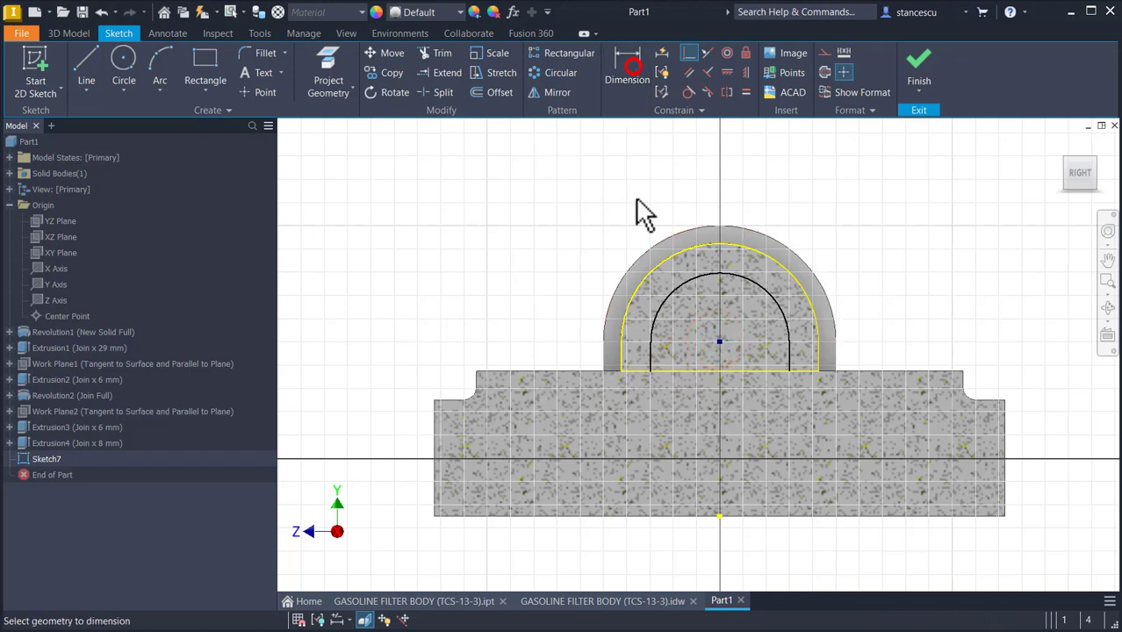
{"action": "left_click", "coordinate": [766, 292]}
{"action": "left_click", "coordinate": [840, 221]}
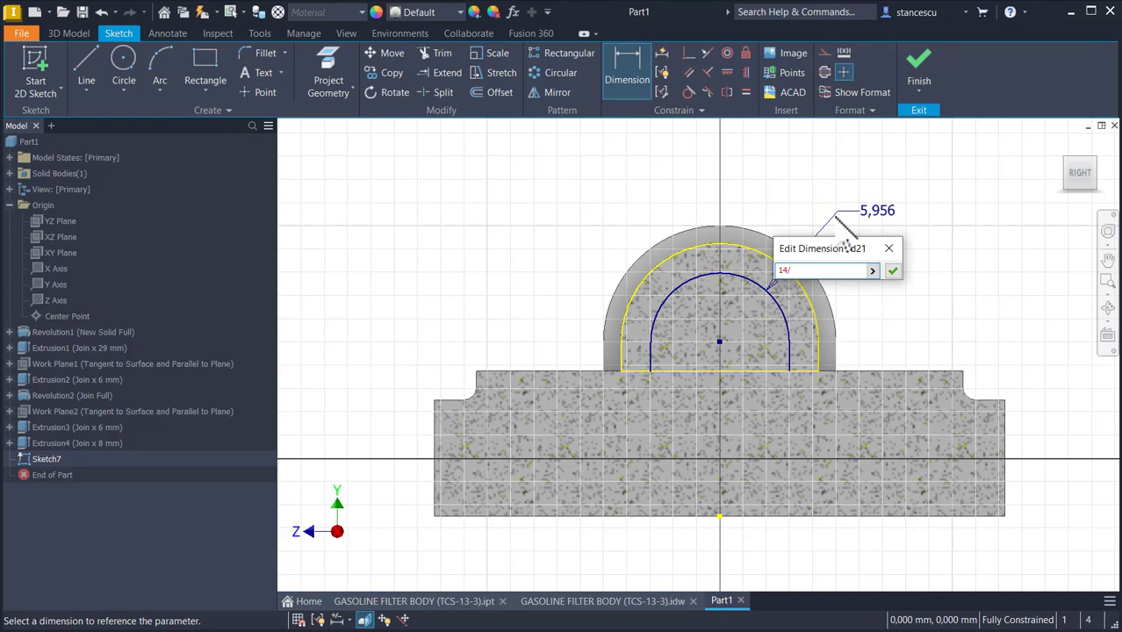
{"action": "type", "text": "14/2"}
{"action": "key", "text": "Return"}
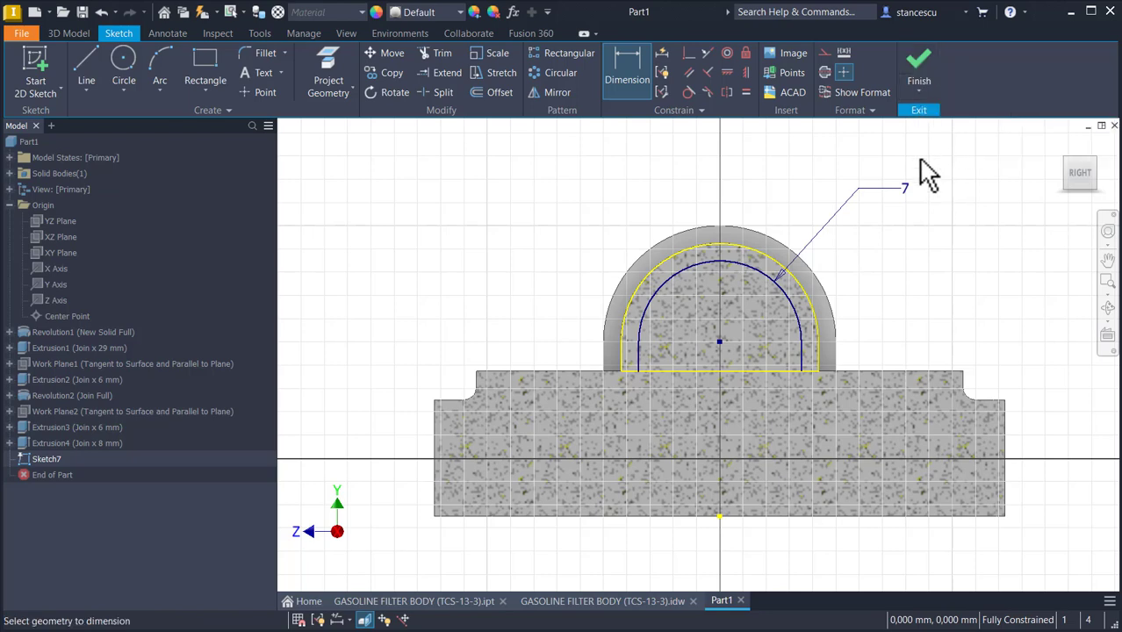
Step: Finish the sketch and extrude the 7 mm radius arch profile inward with the To Next extent, joined to the body
{"action": "left_click", "coordinate": [919, 75]}
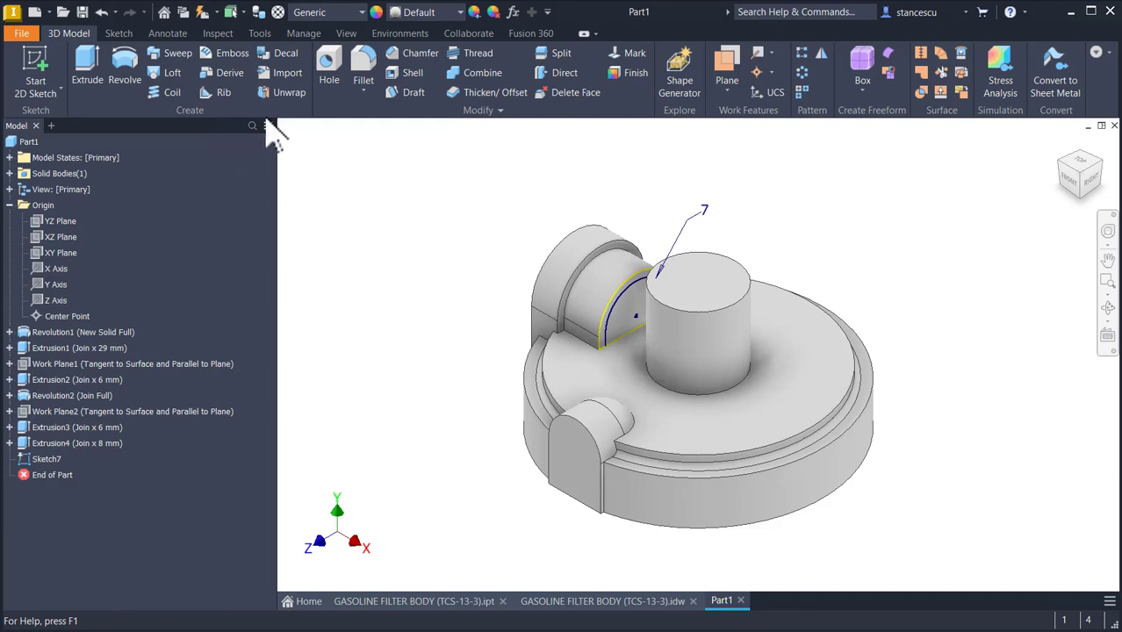
{"action": "left_click", "coordinate": [87, 72]}
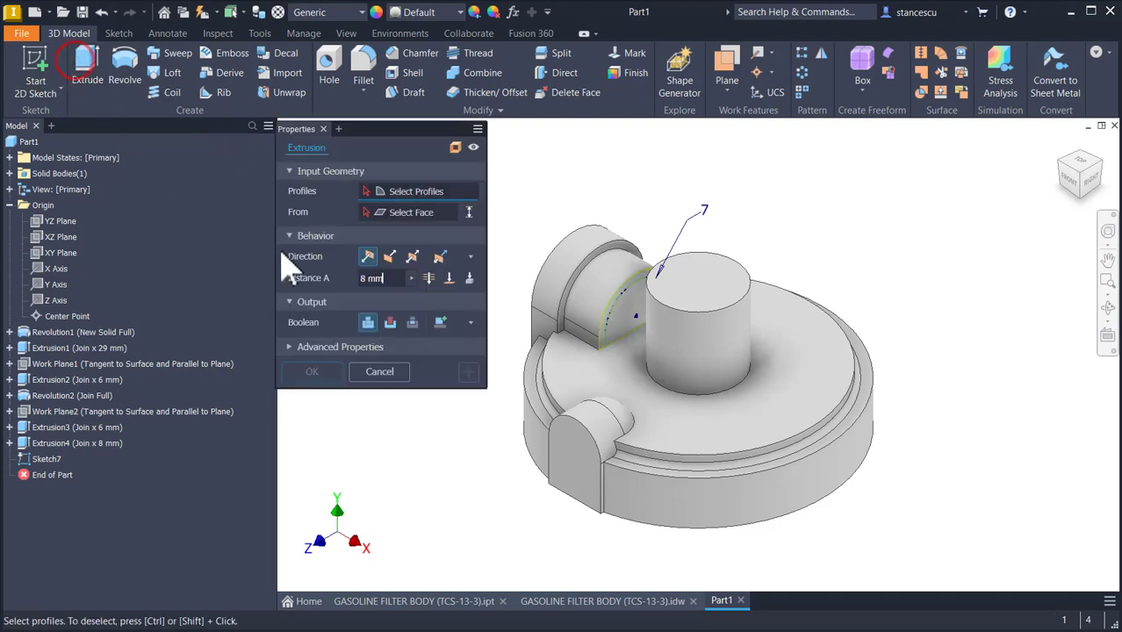
{"action": "left_click", "coordinate": [644, 350]}
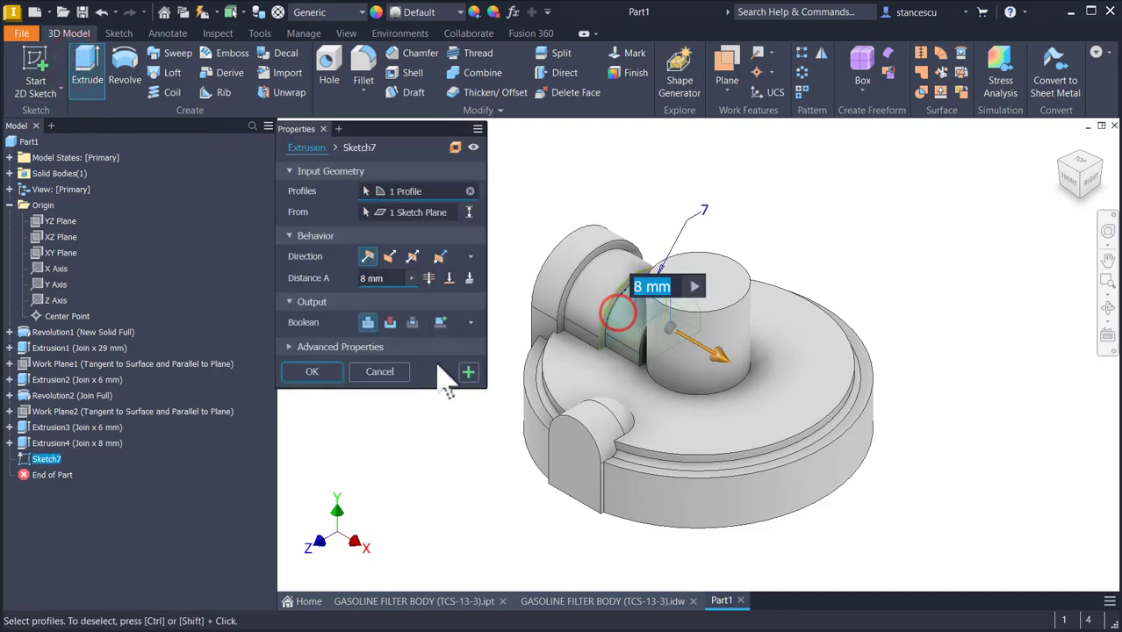
{"action": "left_click", "coordinate": [469, 277]}
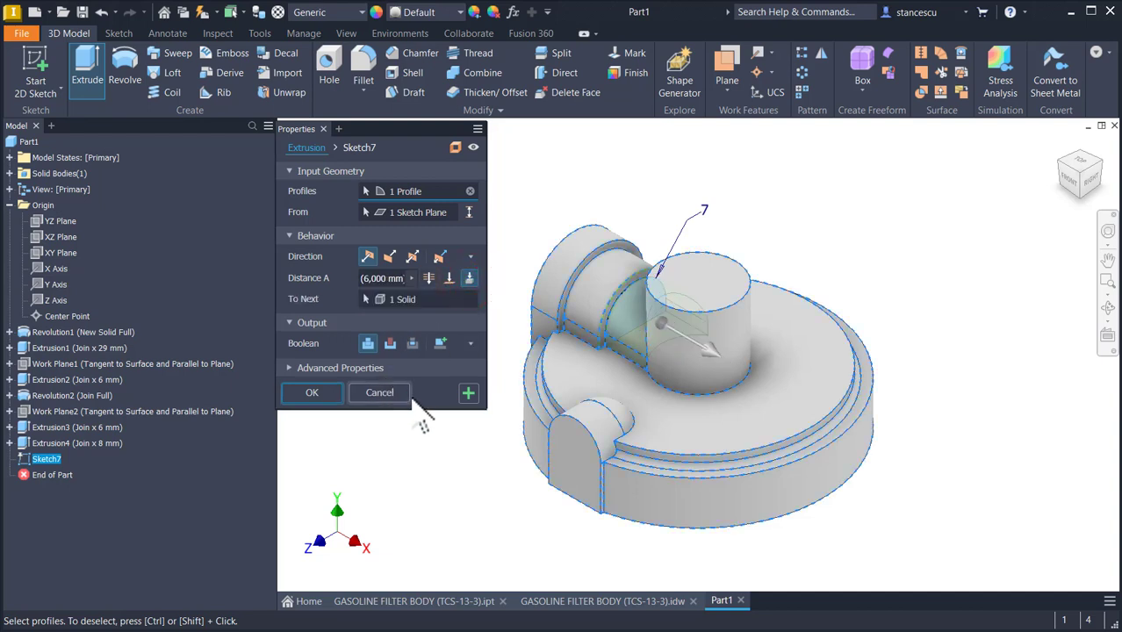
{"action": "left_click", "coordinate": [329, 395]}
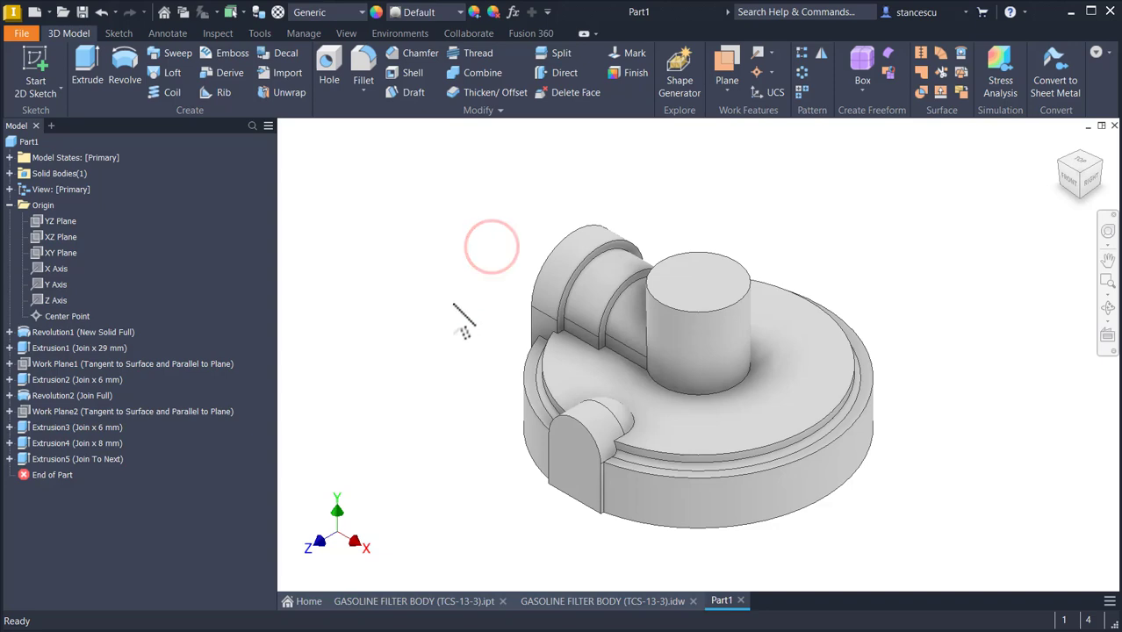
Step: Examine the 2xØ3 side hole's diameter and depth in the drawing, and compare them with the original scanned drawing sheets
{"action": "left_click", "coordinate": [540, 597]}
{"action": "middle_click_drag", "start_coordinate": [877, 384], "coordinate": [719, 404]}
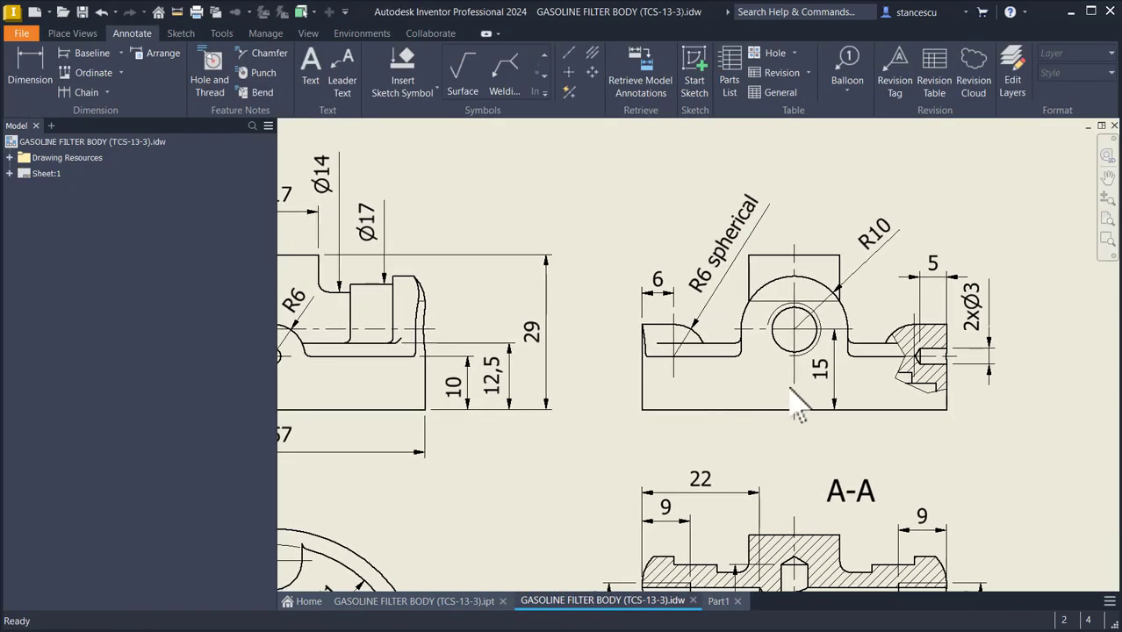
{"action": "left_click", "coordinate": [928, 355]}
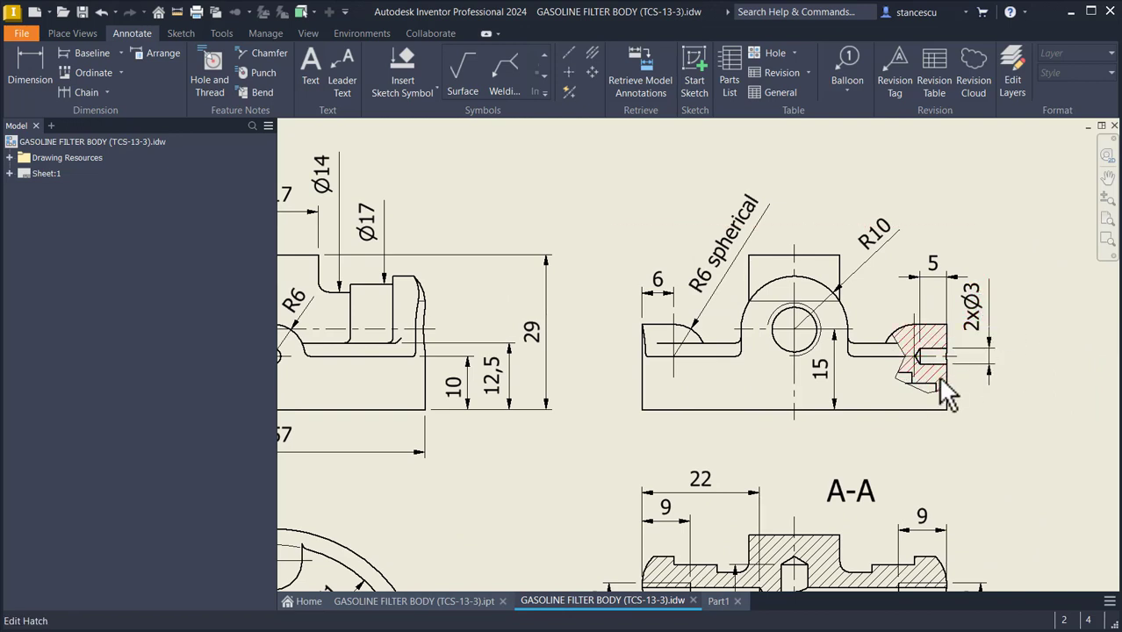
{"action": "left_click", "coordinate": [936, 279]}
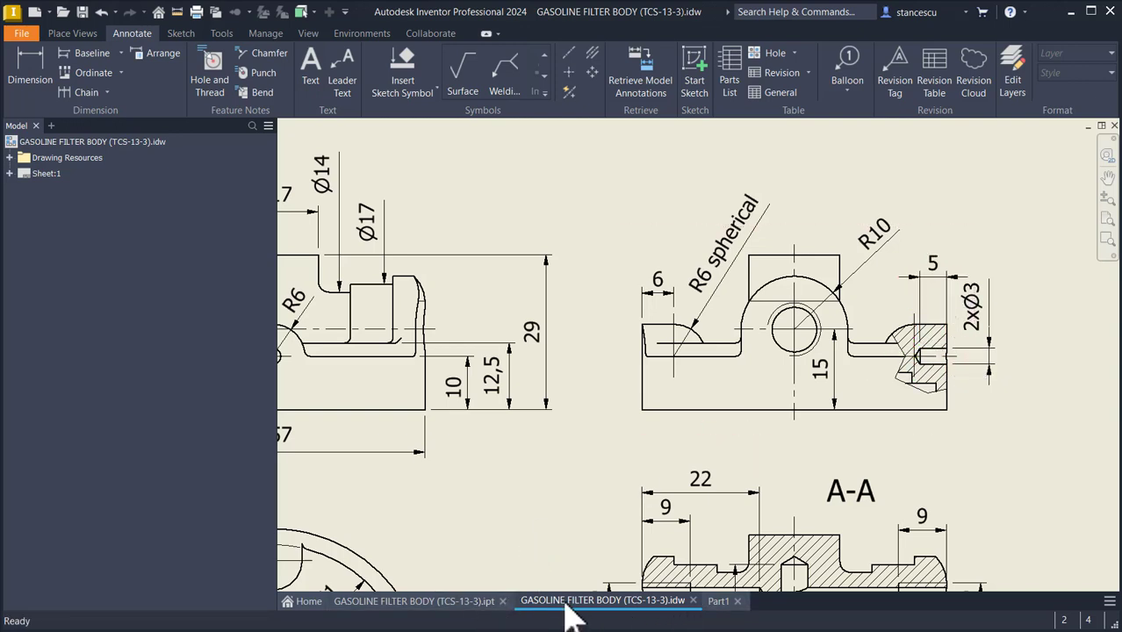
{"action": "left_click", "coordinate": [763, 0]}
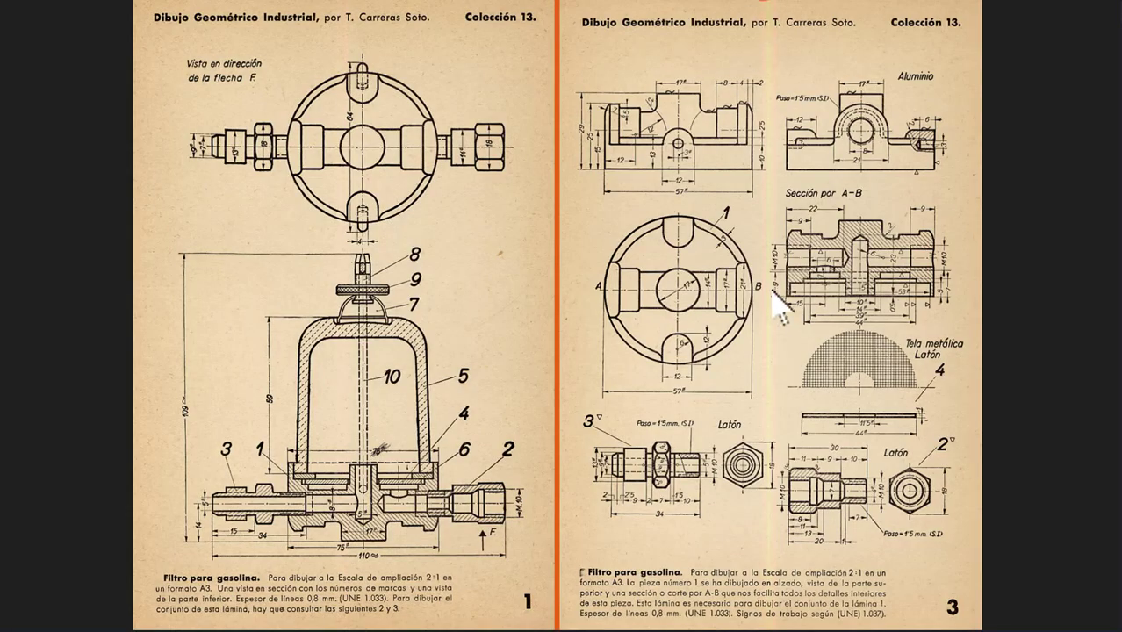
{"action": "scroll", "coordinate": [855, 236], "scroll_direction": "up", "scroll_amount": 1}
{"action": "scroll", "coordinate": [869, 265], "scroll_direction": "up", "scroll_amount": 1, "text": "ctrl"}
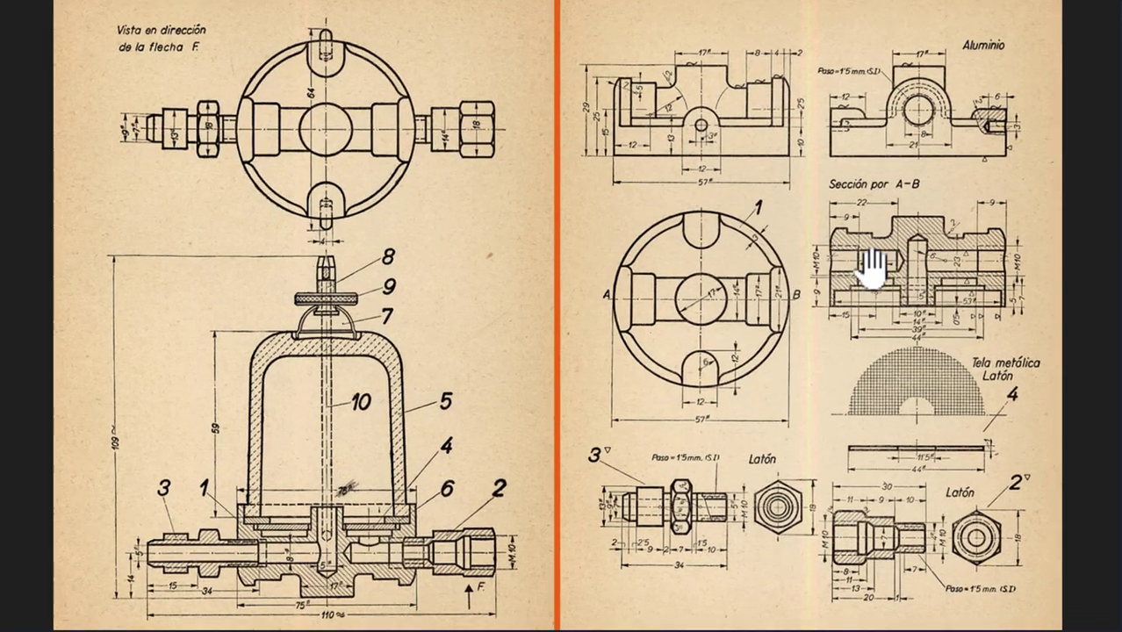
{"action": "scroll", "coordinate": [962, 244], "scroll_direction": "up", "scroll_amount": 1, "text": "ctrl"}
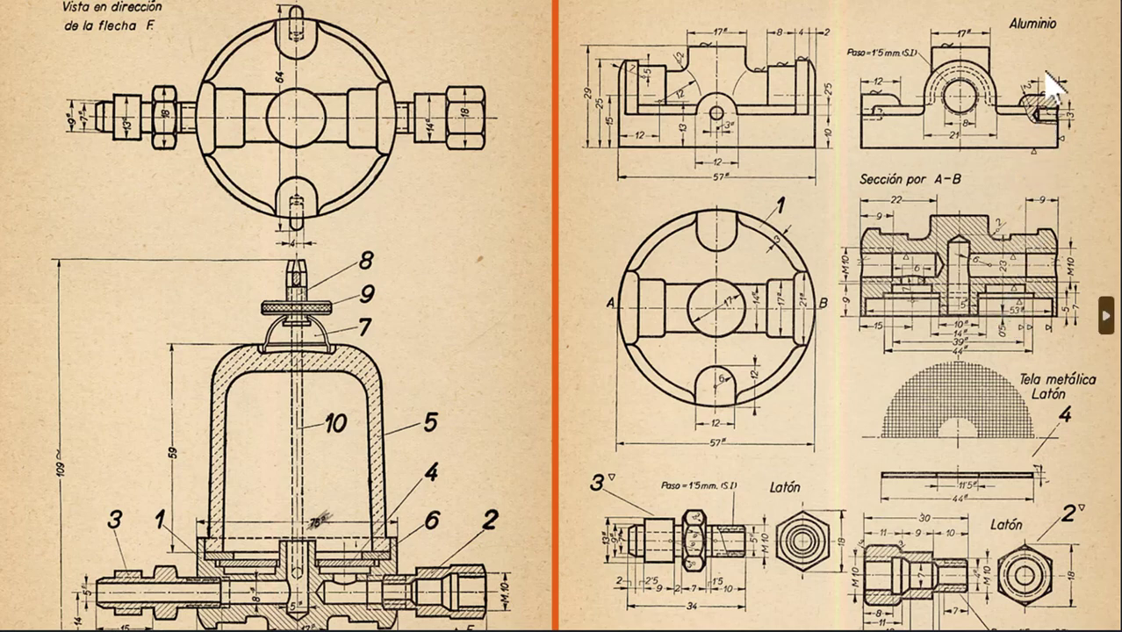
{"action": "left_click", "coordinate": [808, 426]}
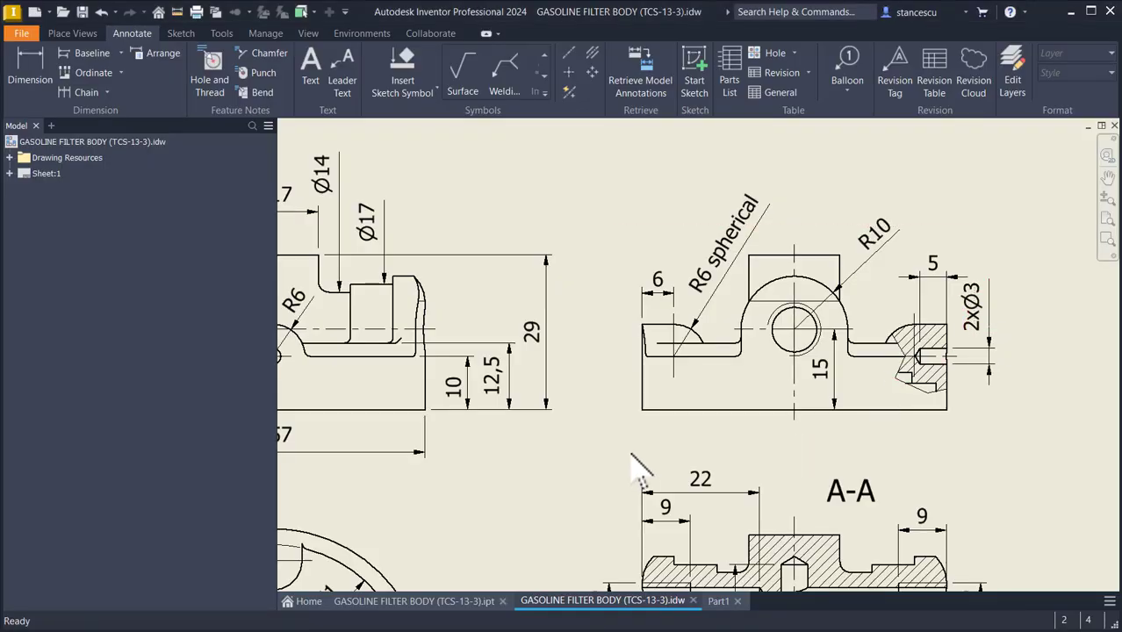
{"action": "key", "text": "Home"}
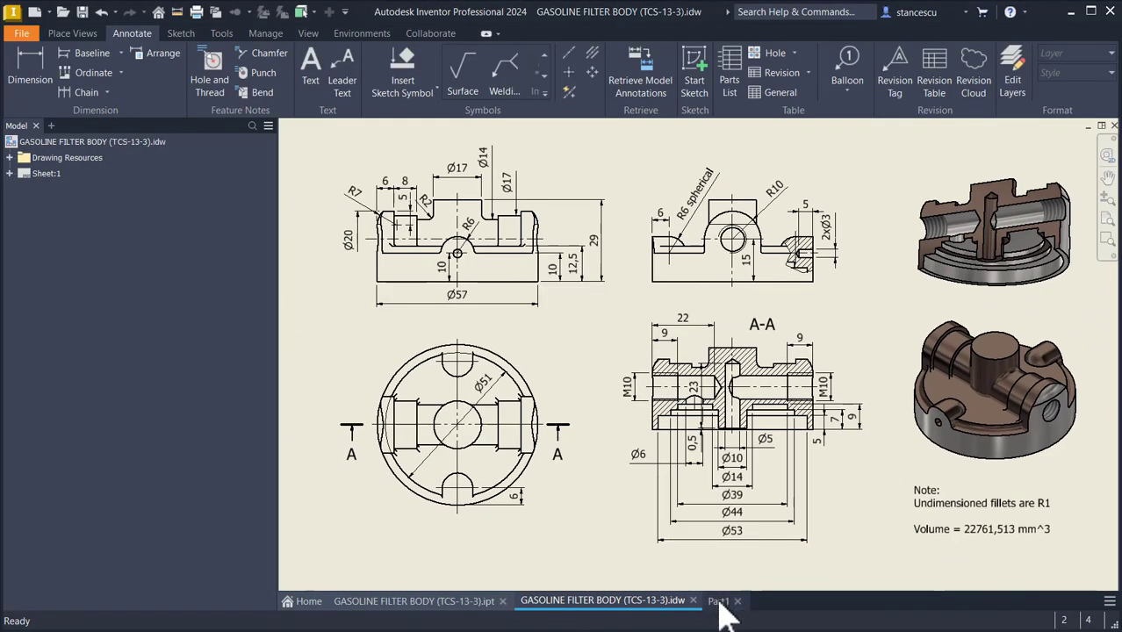
Step: Add a simple drilled hole, 3 mm in diameter and 5 mm deep, concentric with the arch on the small boss's flat face
{"action": "left_click", "coordinate": [718, 602]}
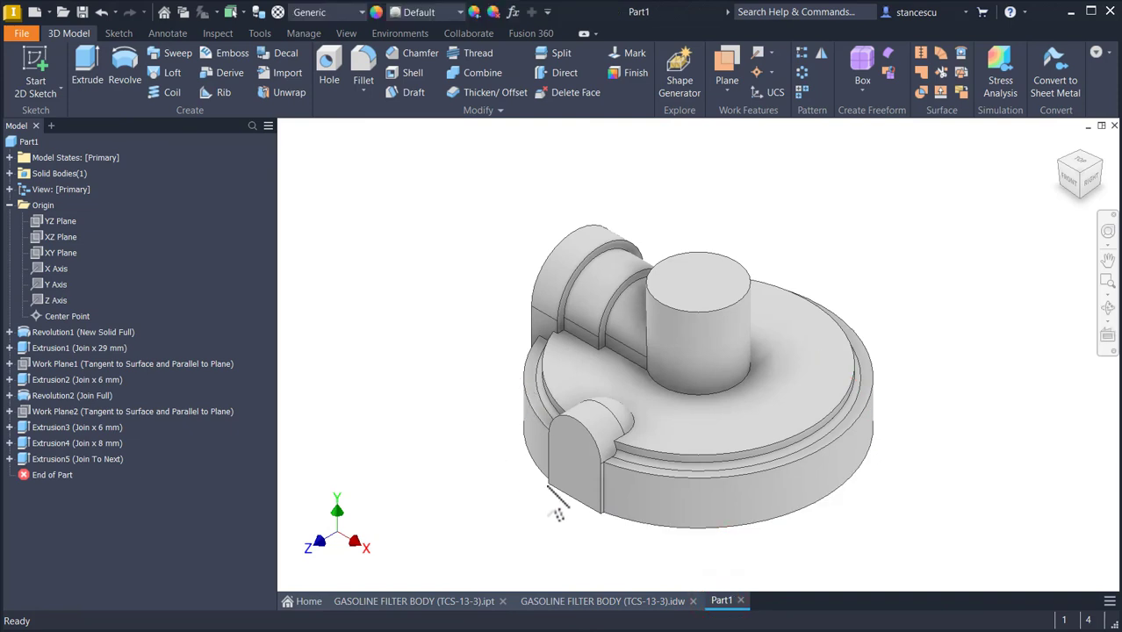
{"action": "left_click", "coordinate": [329, 66]}
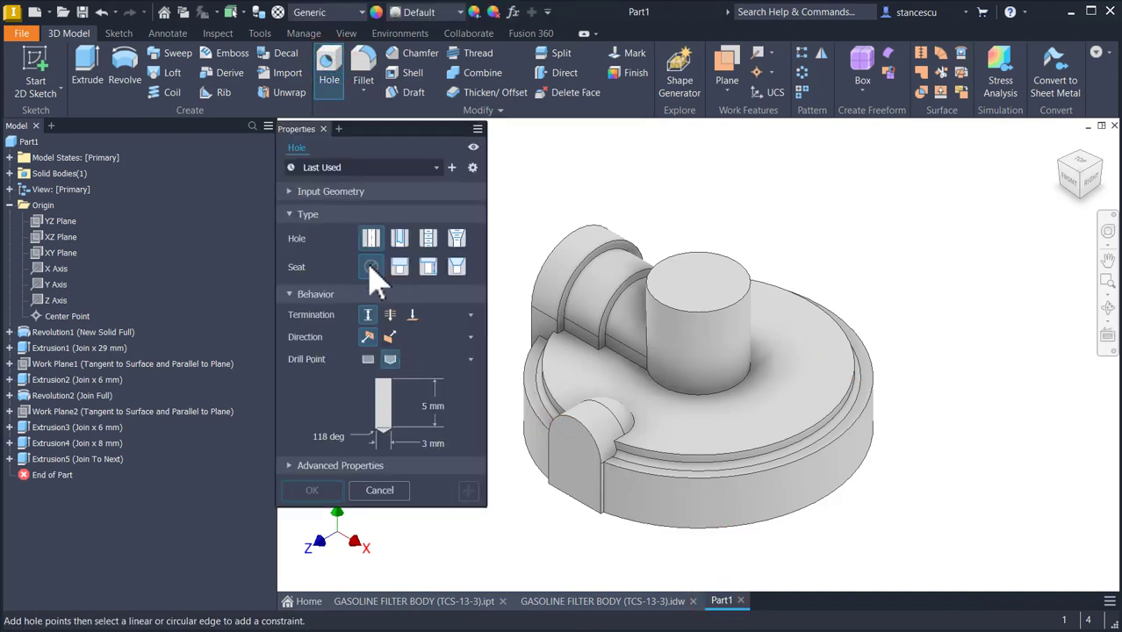
{"action": "left_click", "coordinate": [576, 451]}
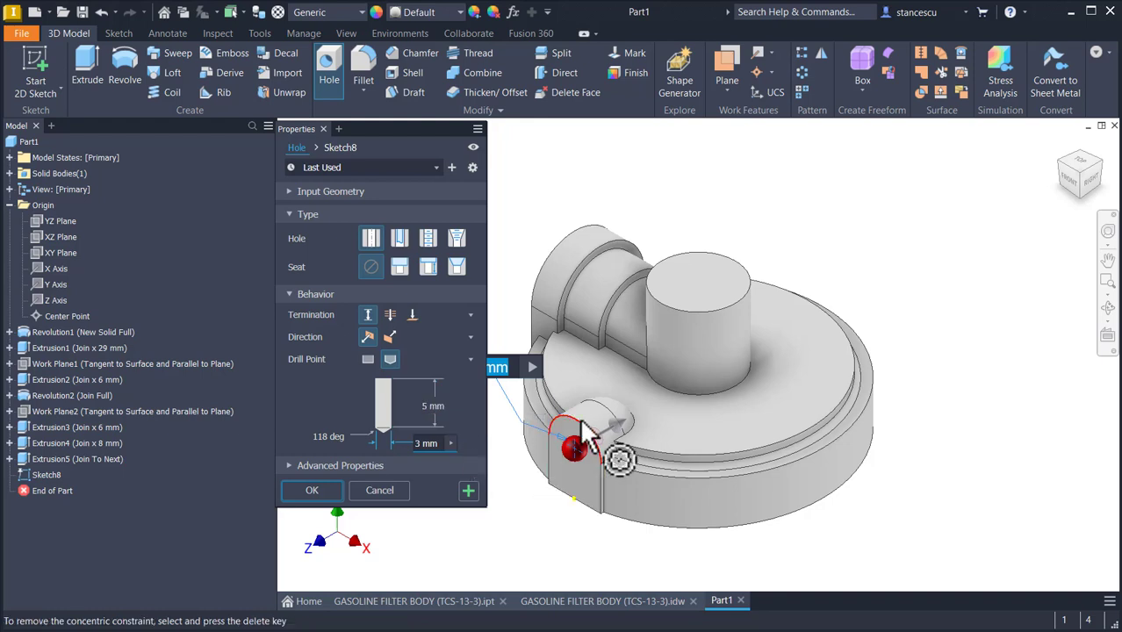
{"action": "left_click", "coordinate": [312, 490]}
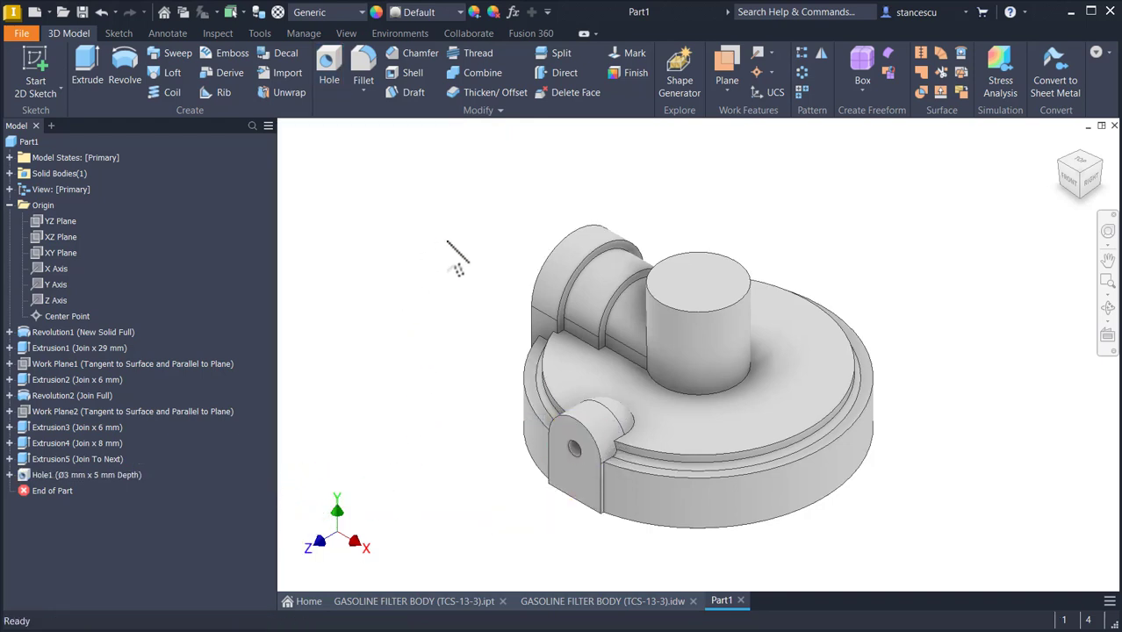
Step: Mirror the small boss's extrusion, its spherical revolve and the Ø3 hole about the XY Plane
{"action": "left_click", "coordinate": [821, 54]}
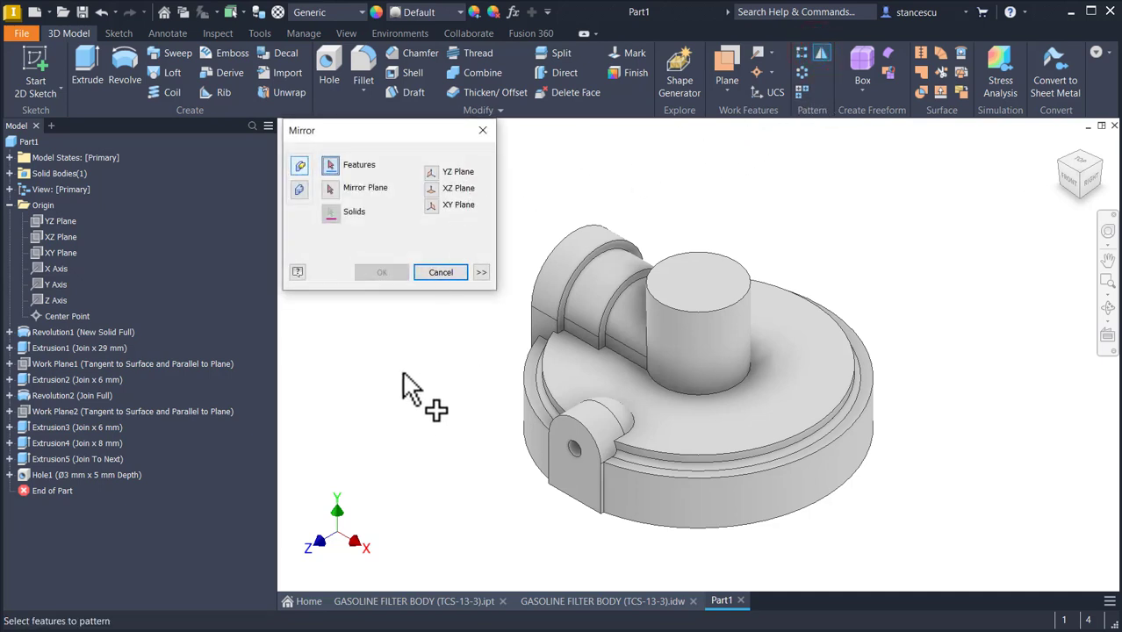
{"action": "left_click", "coordinate": [48, 474]}
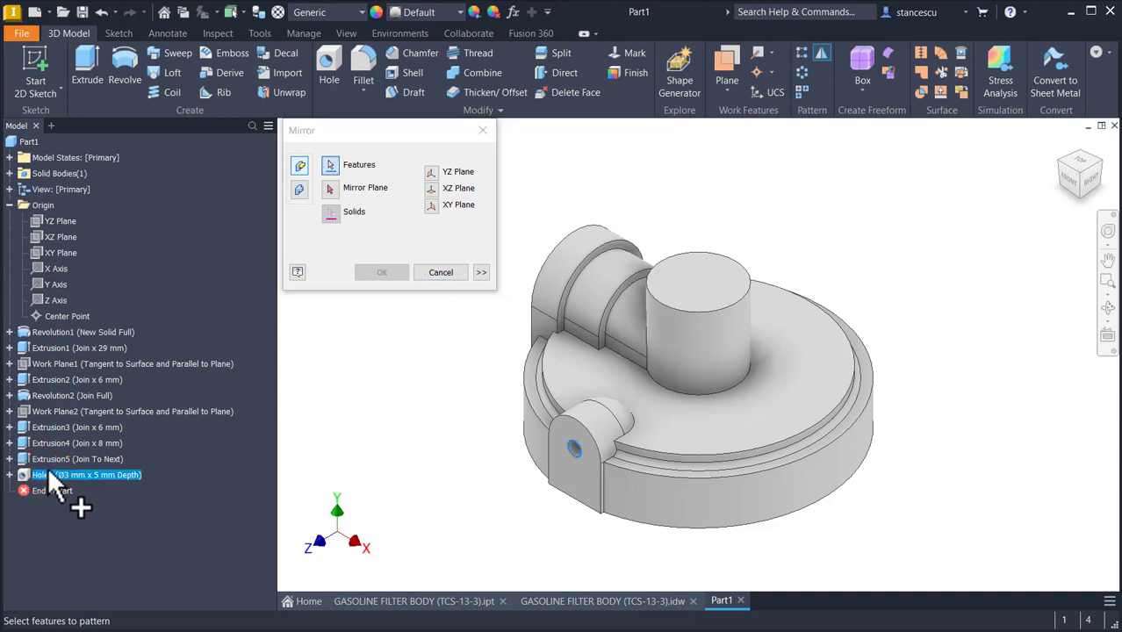
{"action": "left_click", "coordinate": [48, 394]}
{"action": "left_click", "coordinate": [52, 381]}
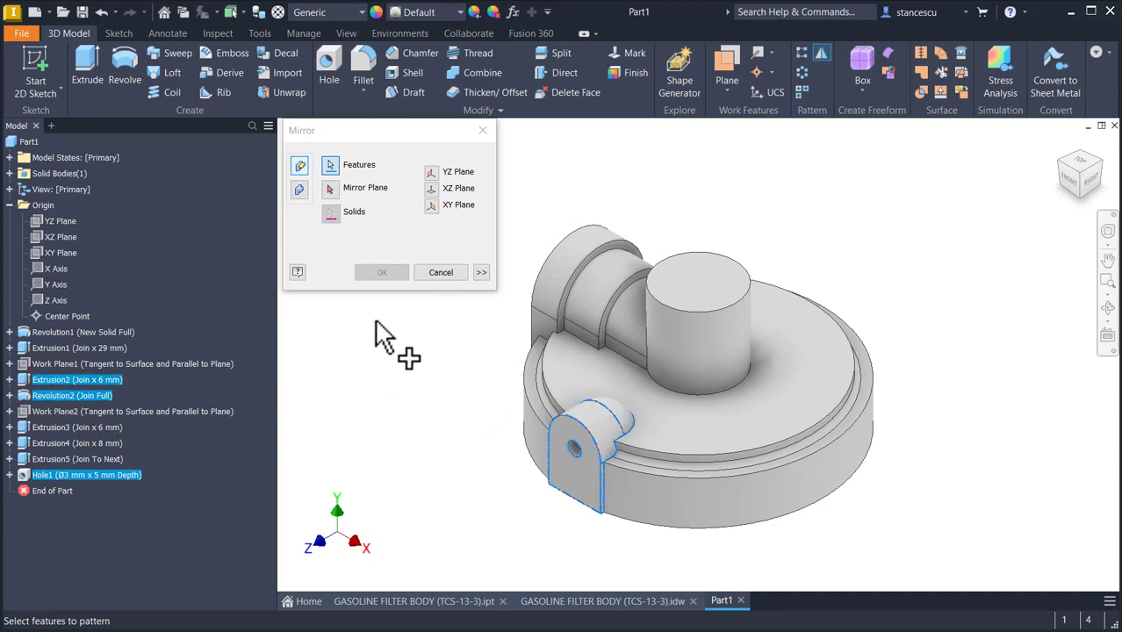
{"action": "left_click", "coordinate": [326, 188]}
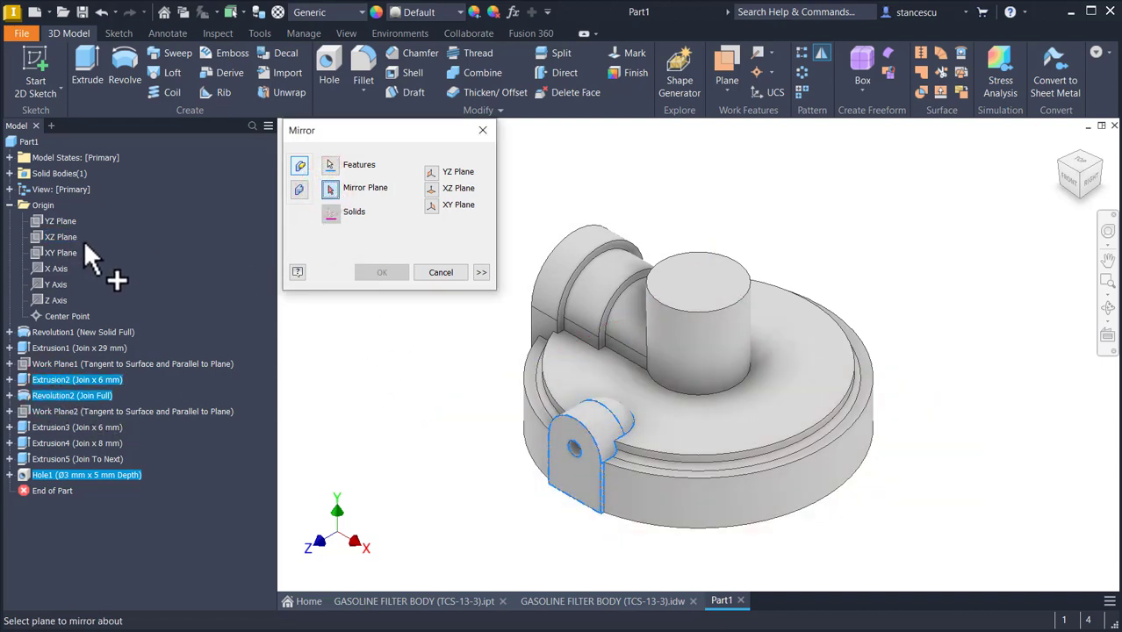
{"action": "left_click", "coordinate": [64, 252]}
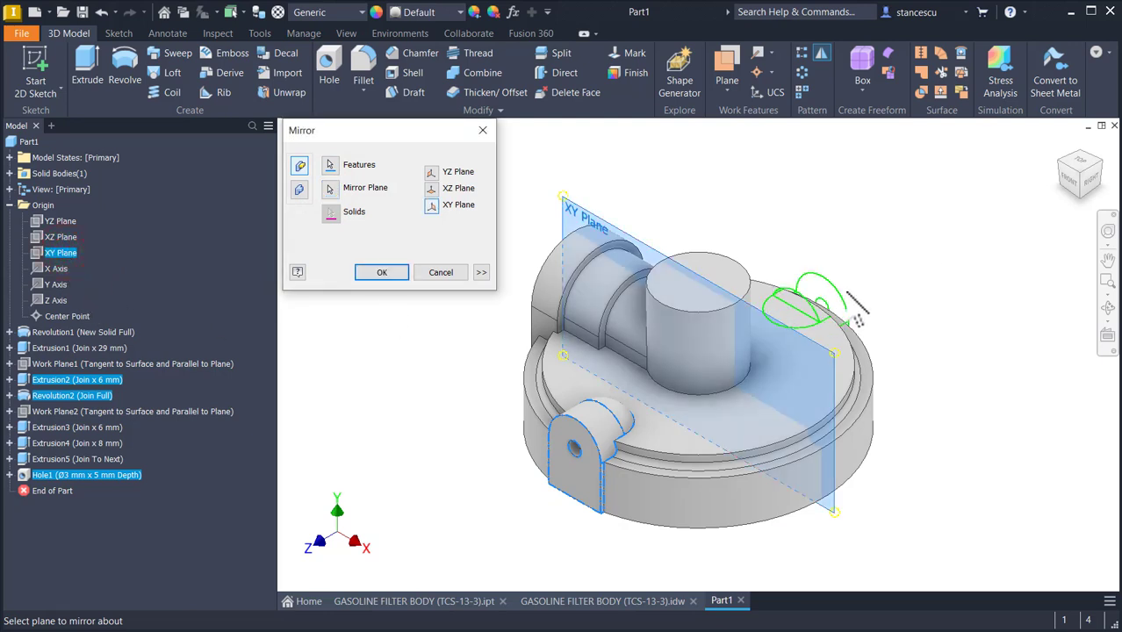
{"action": "left_click", "coordinate": [387, 272]}
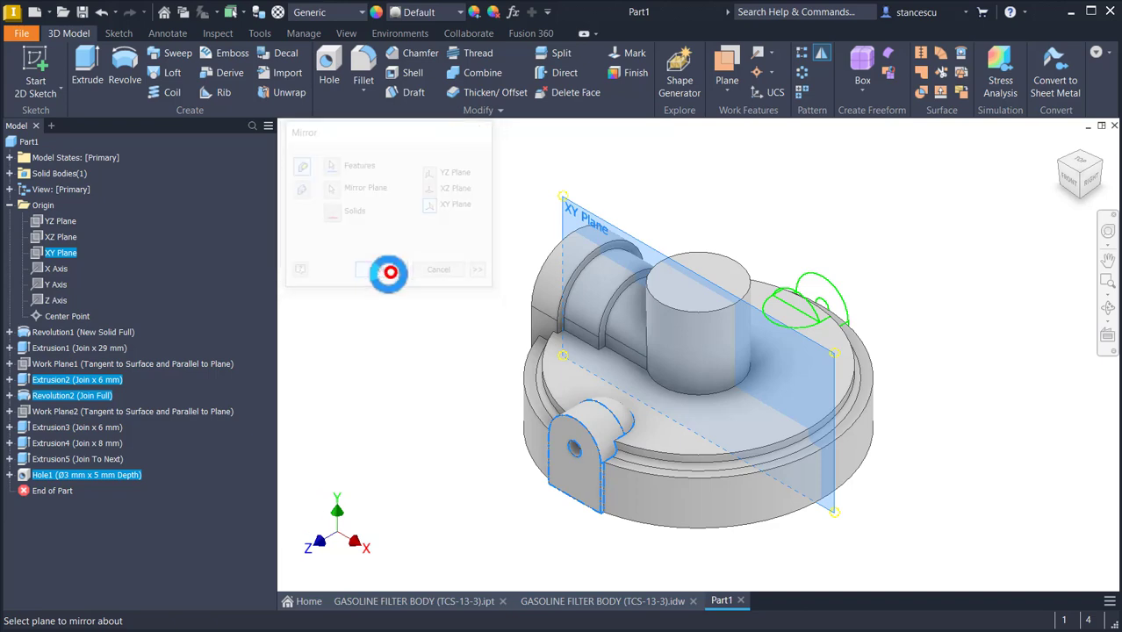
{"action": "middle_click_drag", "start_coordinate": [377, 404], "coordinate": [864, 387], "text": "shift"}
{"action": "key", "text": "F6"}
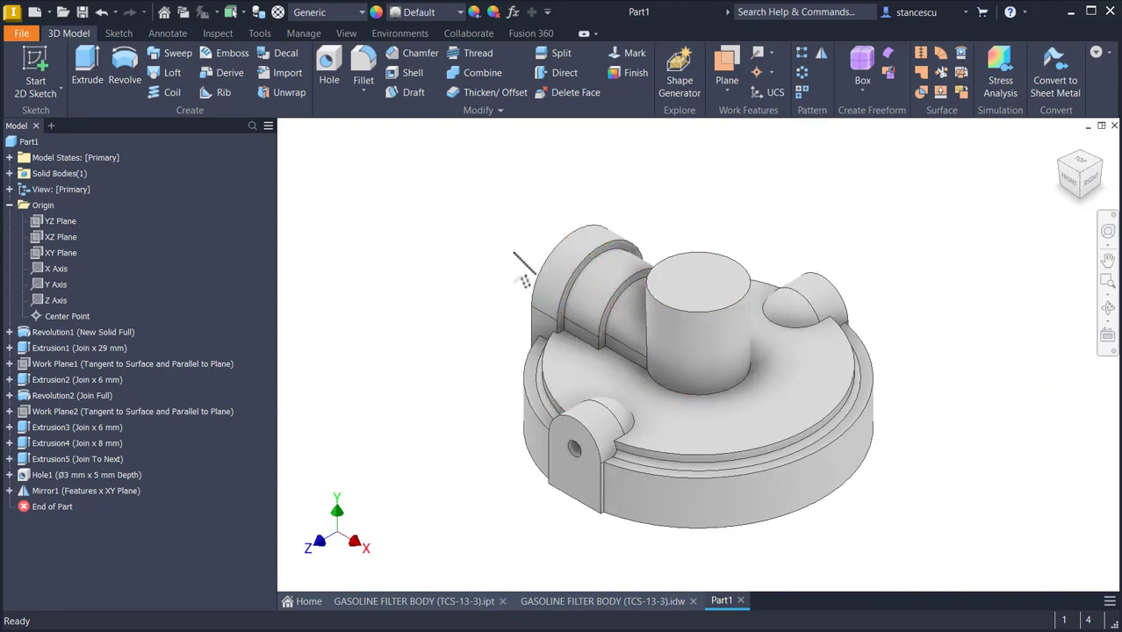
{"action": "left_click", "coordinate": [485, 242]}
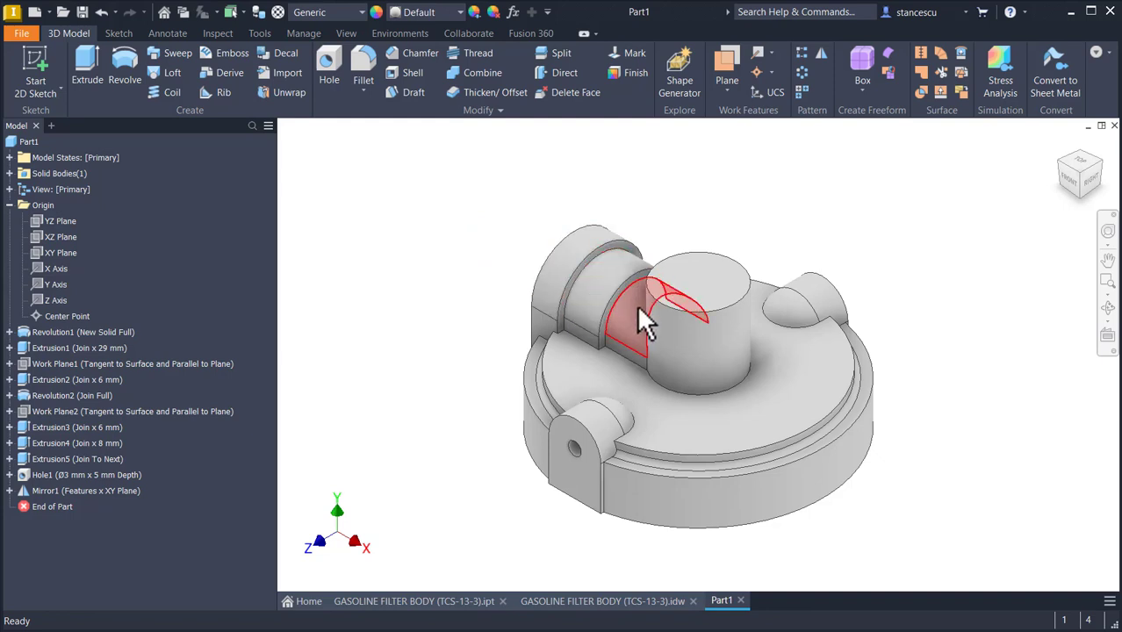
Step: Mirror the three extrusions of the stepped arched side boss about the YZ Plane
{"action": "left_click", "coordinate": [820, 54]}
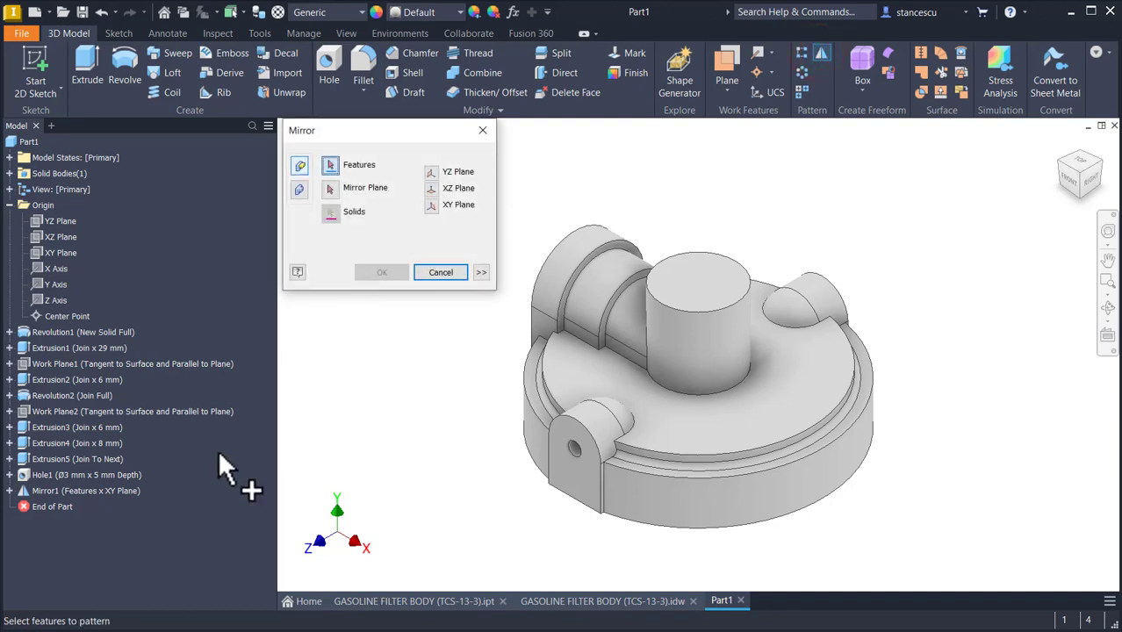
{"action": "left_click", "coordinate": [25, 431]}
{"action": "left_click", "coordinate": [27, 445]}
{"action": "left_click", "coordinate": [28, 458]}
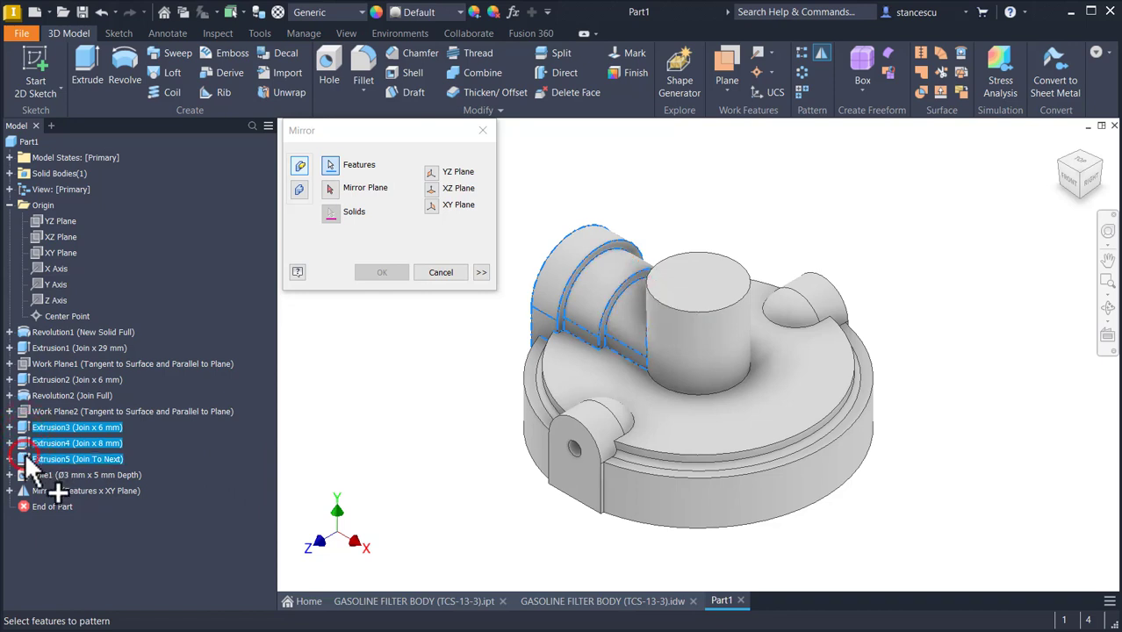
{"action": "left_click", "coordinate": [333, 187]}
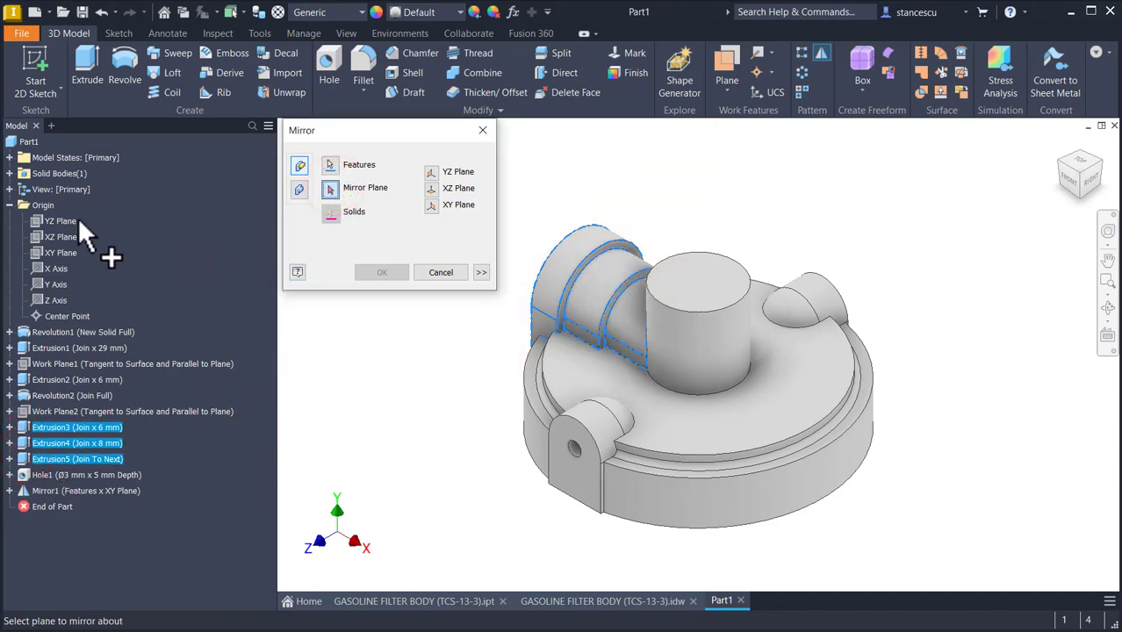
{"action": "left_click", "coordinate": [39, 221]}
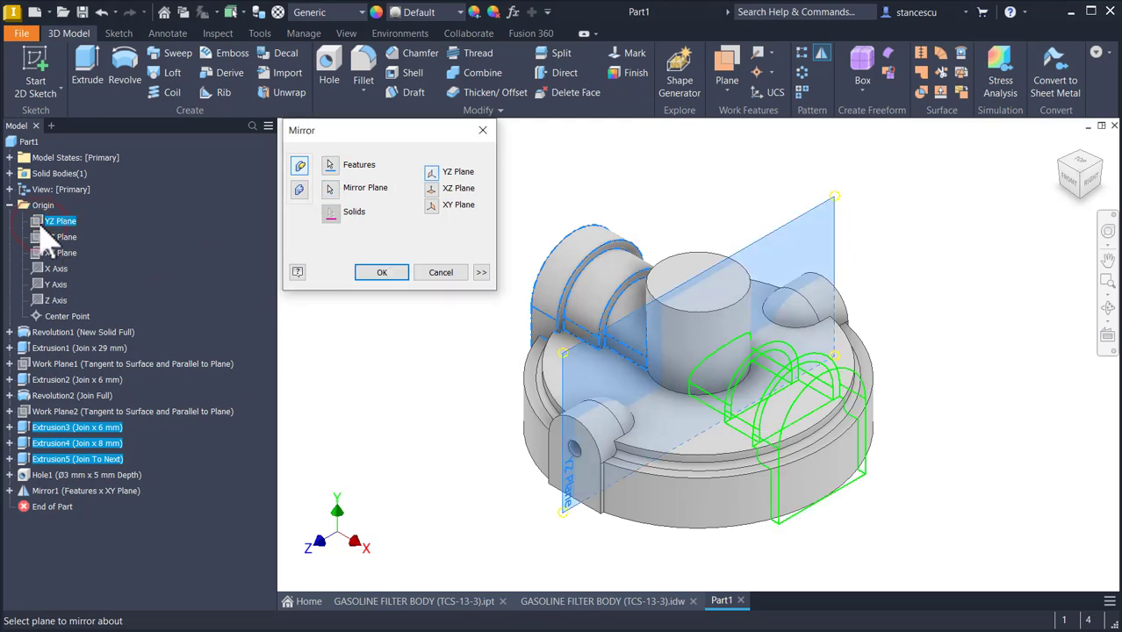
{"action": "left_click", "coordinate": [393, 272]}
Step: Examine the M10 threaded holes' thread and drill depths in section A-A of the drawing, and return to Part1
{"action": "left_click", "coordinate": [583, 602]}
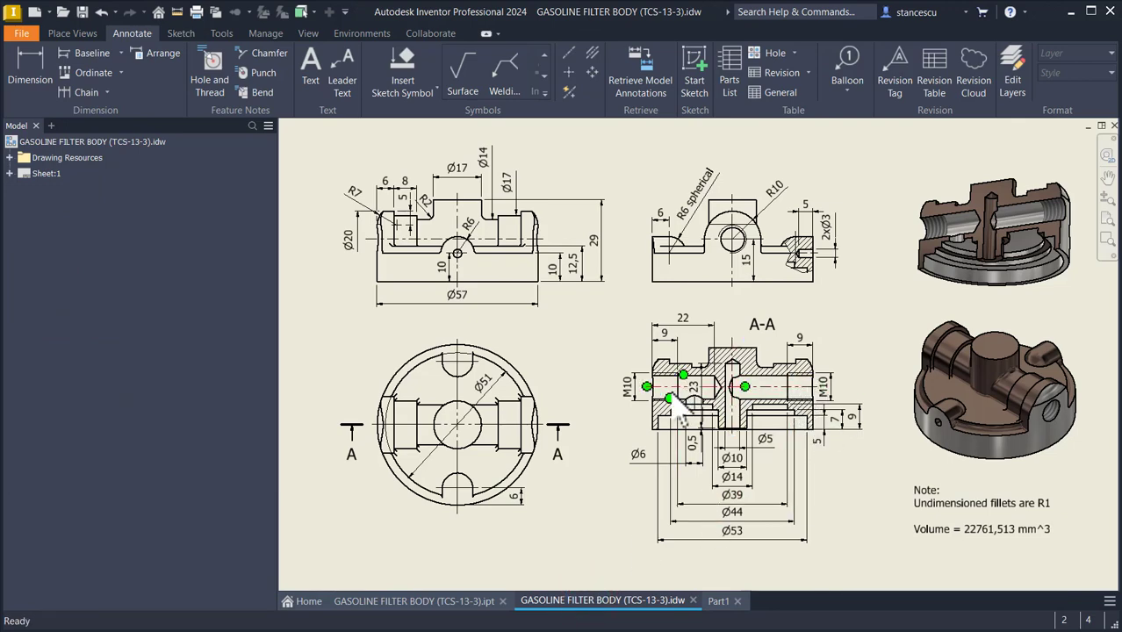
{"action": "scroll", "coordinate": [711, 400], "scroll_direction": "up", "scroll_amount": 2}
{"action": "middle_click_drag", "start_coordinate": [714, 398], "coordinate": [617, 386]}
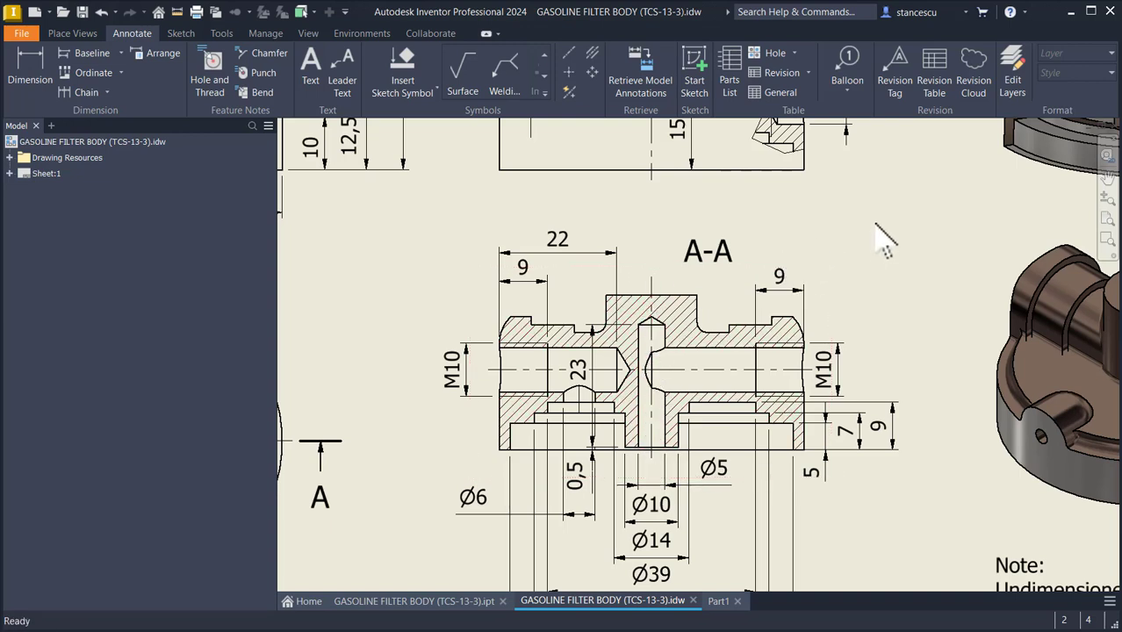
{"action": "middle_click_drag", "start_coordinate": [895, 290], "coordinate": [608, 217]}
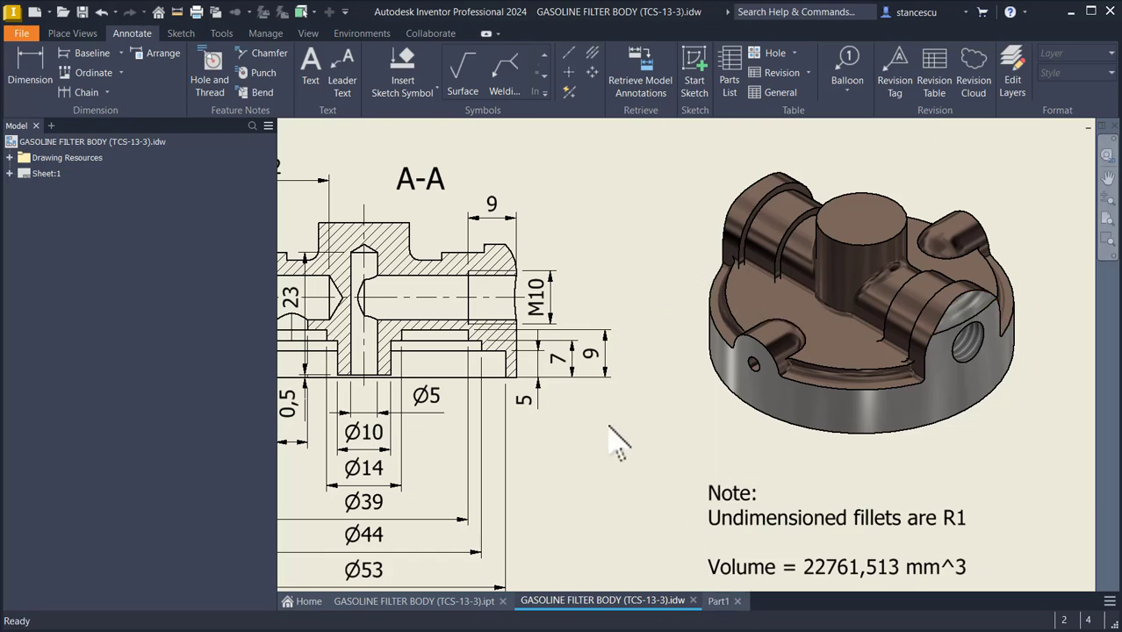
{"action": "key", "text": "Home"}
{"action": "left_click", "coordinate": [718, 602]}
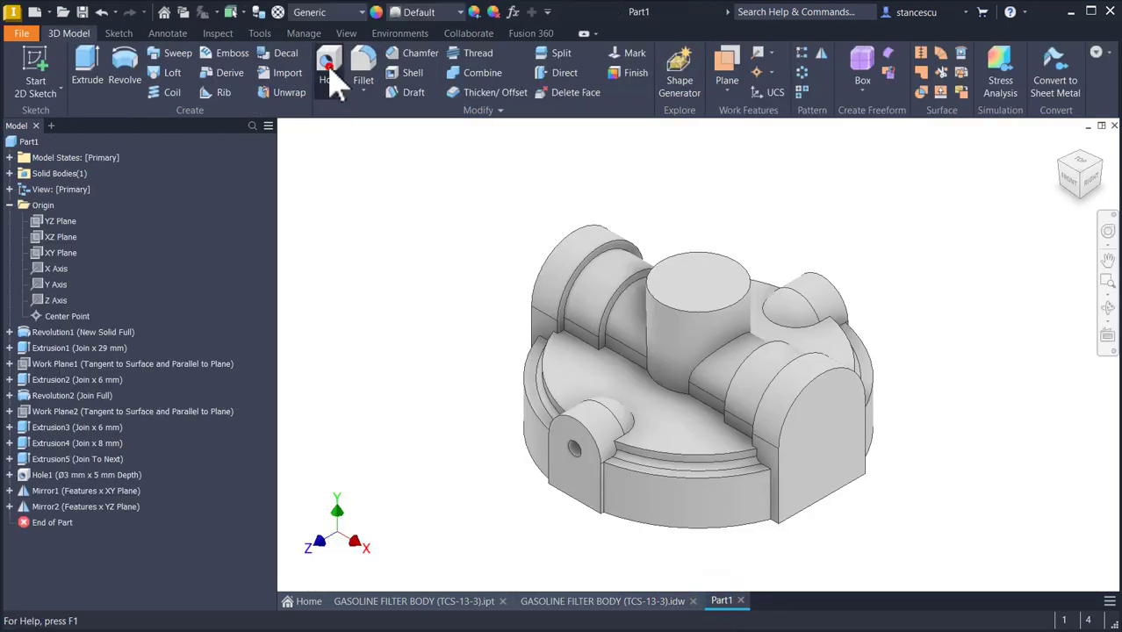
Step: Set up a tapped hole with the ISO Metric profile thread type, size 10 and designation M10x1.5
{"action": "left_click", "coordinate": [330, 74]}
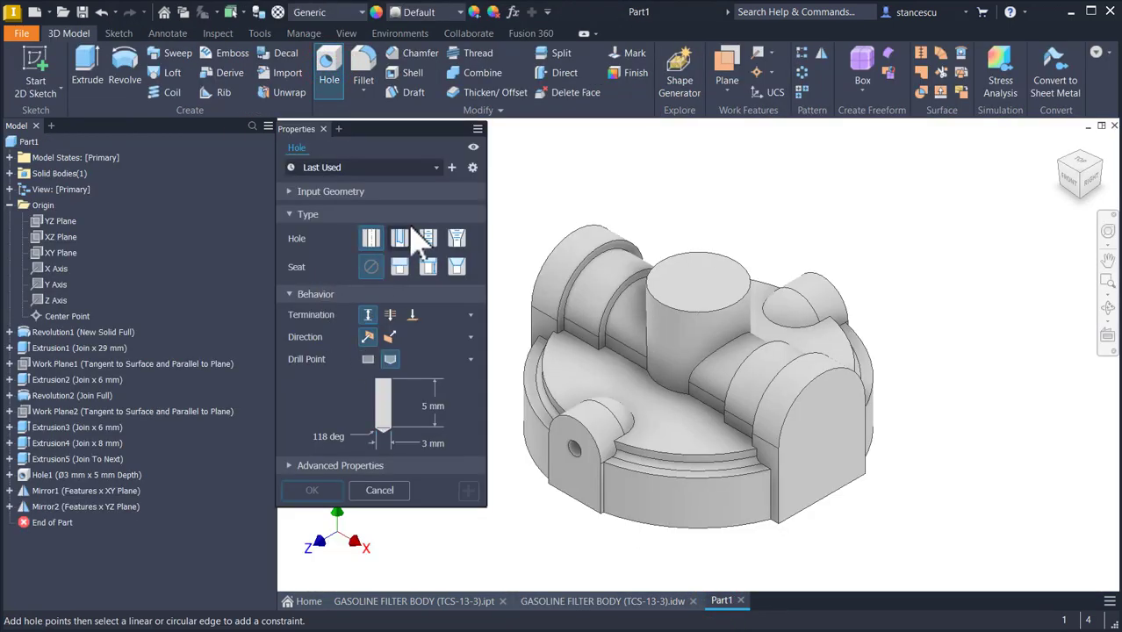
{"action": "left_click", "coordinate": [427, 239]}
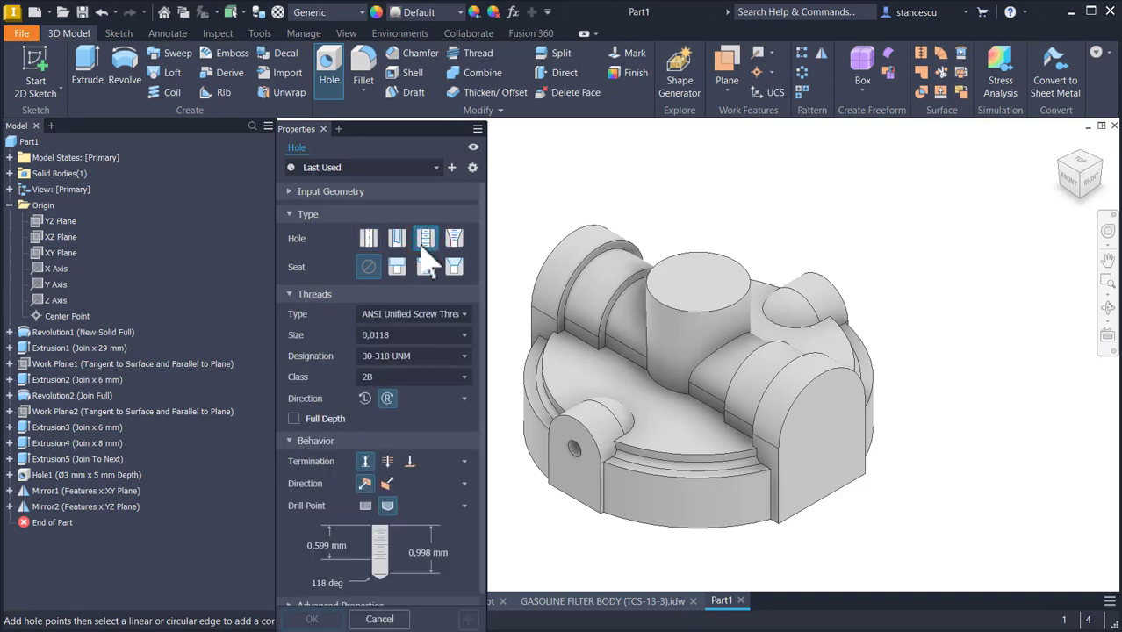
{"action": "left_click", "coordinate": [427, 315]}
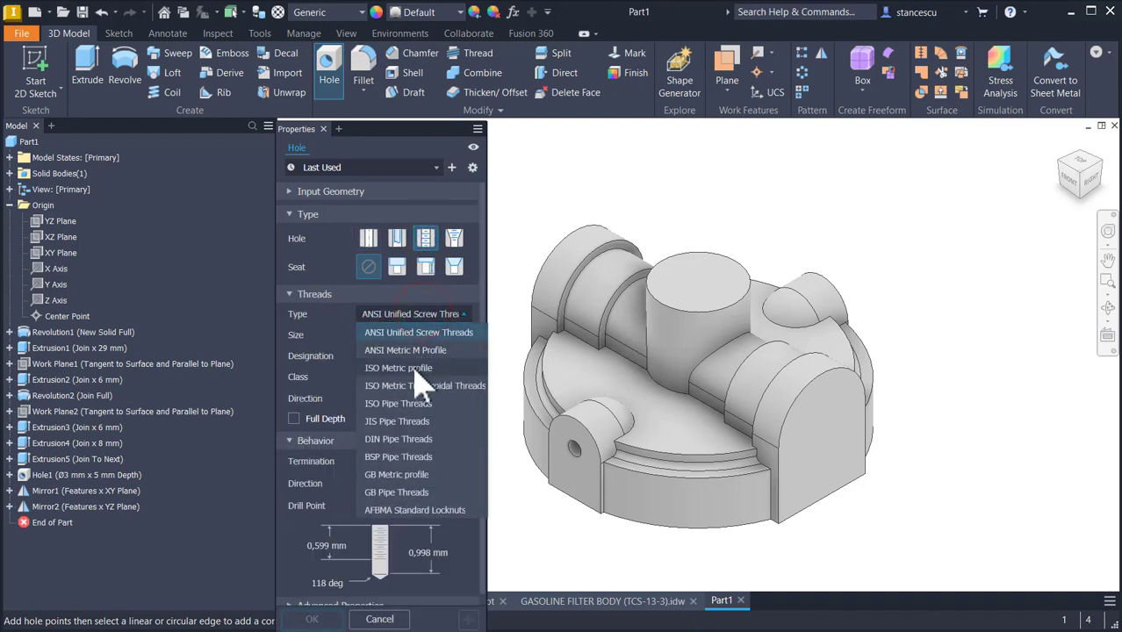
{"action": "left_click", "coordinate": [414, 368]}
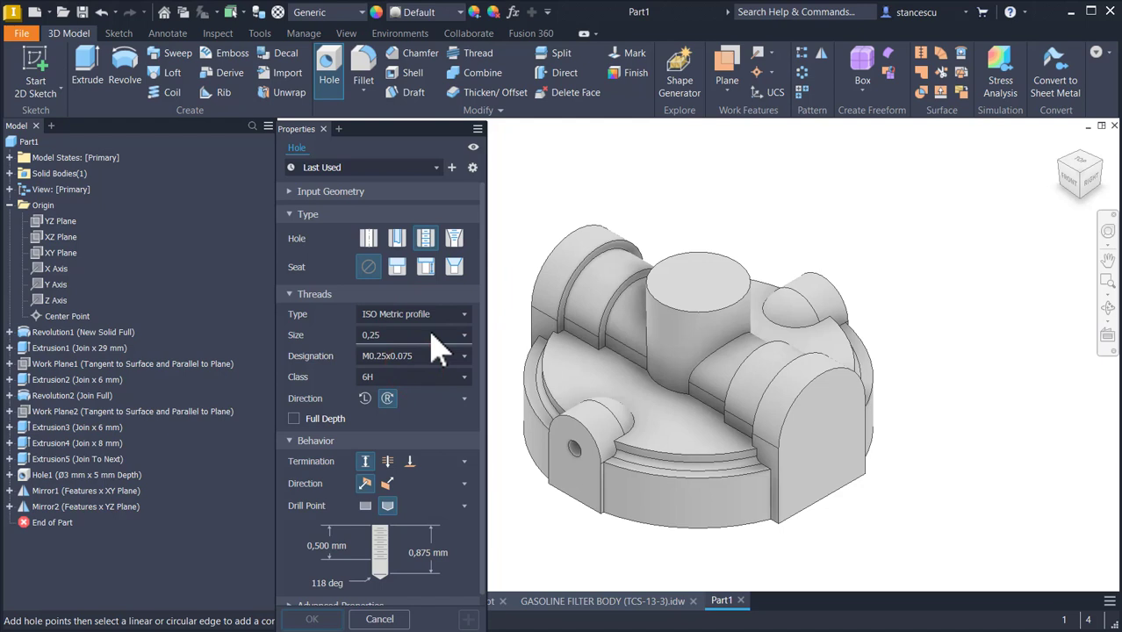
{"action": "left_click", "coordinate": [431, 334]}
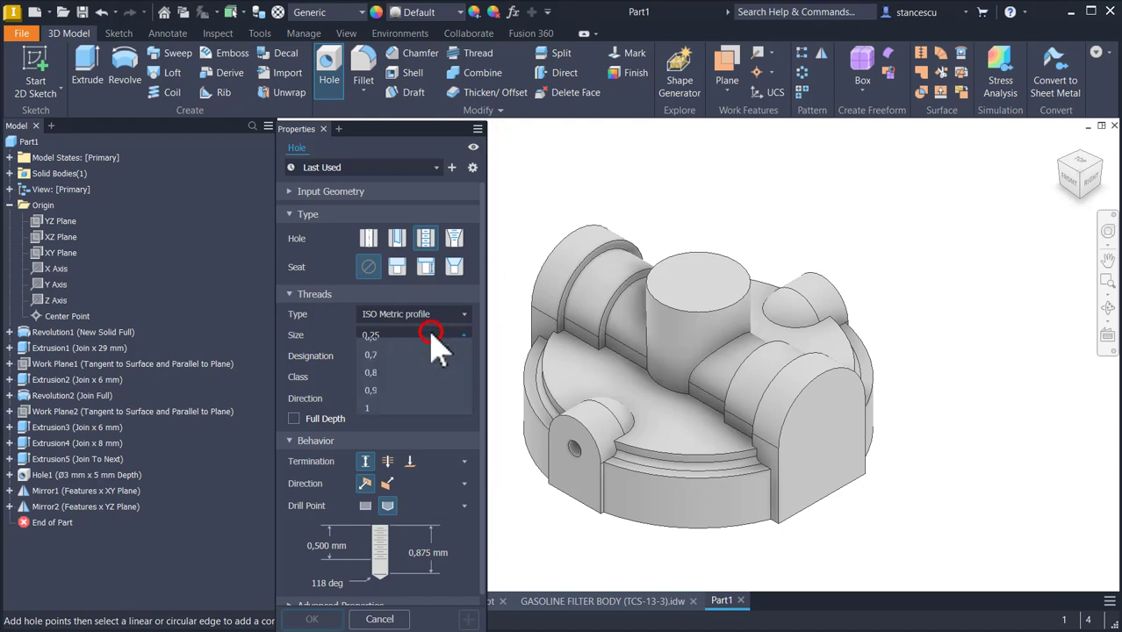
{"action": "scroll", "coordinate": [444, 411], "scroll_direction": "down", "scroll_amount": 3}
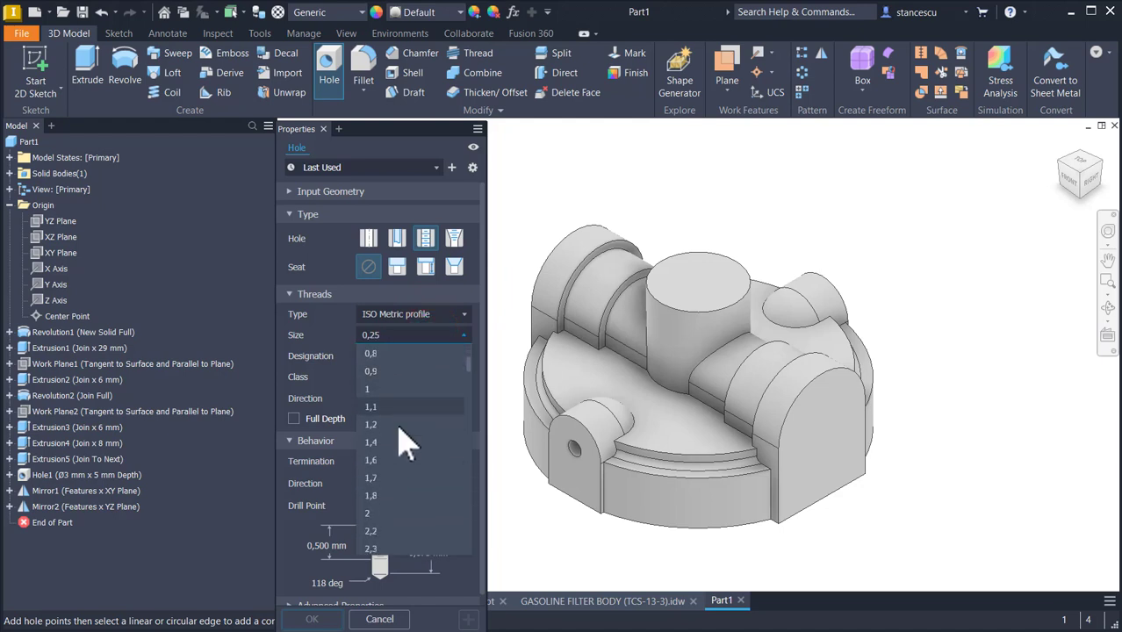
{"action": "scroll", "coordinate": [400, 438], "scroll_direction": "down", "scroll_amount": 8}
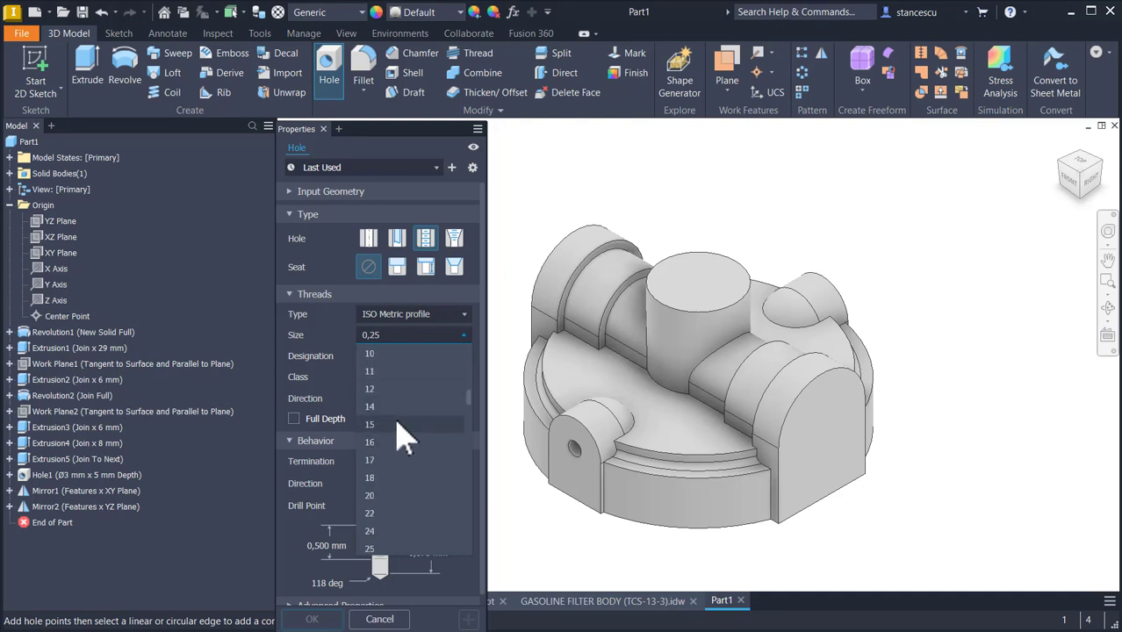
{"action": "left_click", "coordinate": [384, 374]}
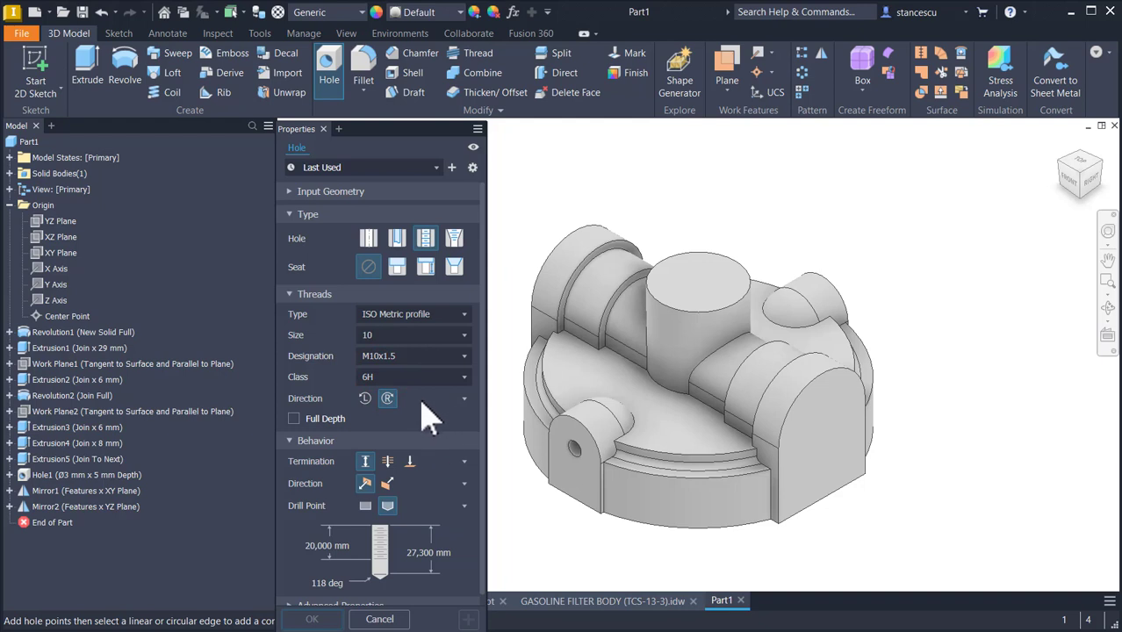
Step: Place the M10x1.5 hole concentric with the large side boss's arched end face, with 9 mm thread depth, ending at the YZ Plane
{"action": "left_click", "coordinate": [850, 434]}
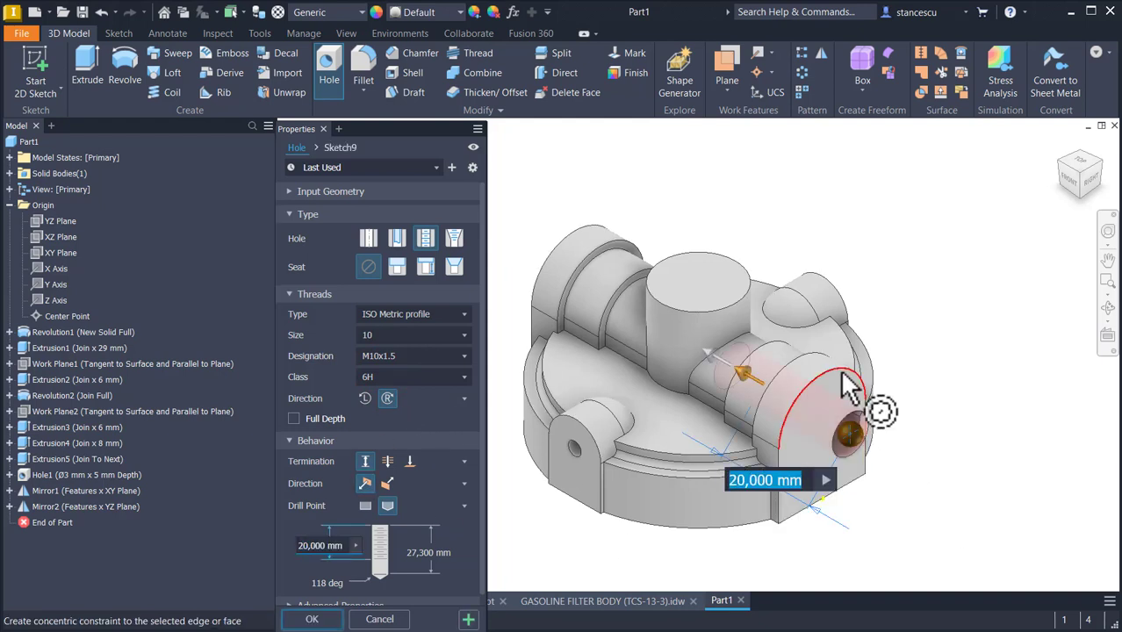
{"action": "left_click", "coordinate": [860, 381]}
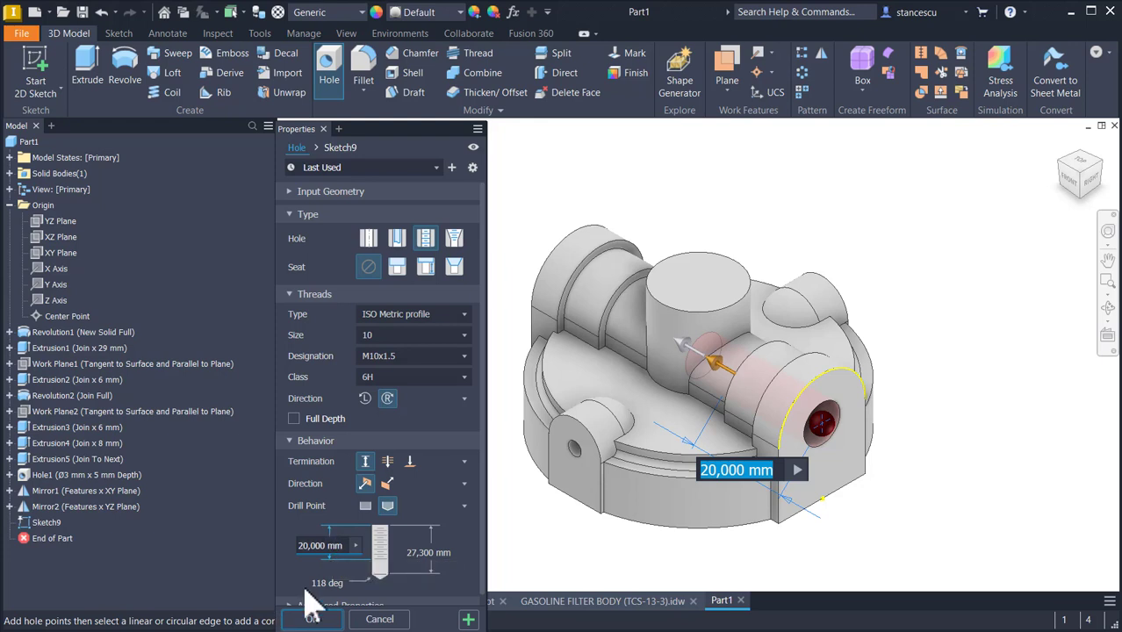
{"action": "type", "text": "9"}
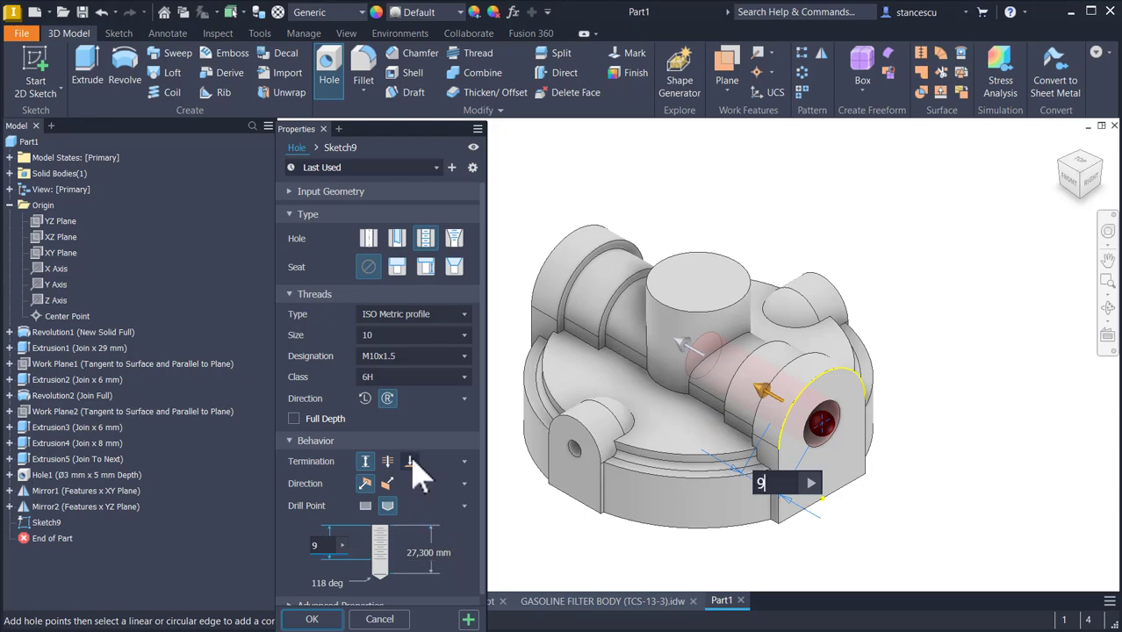
{"action": "left_click", "coordinate": [410, 462]}
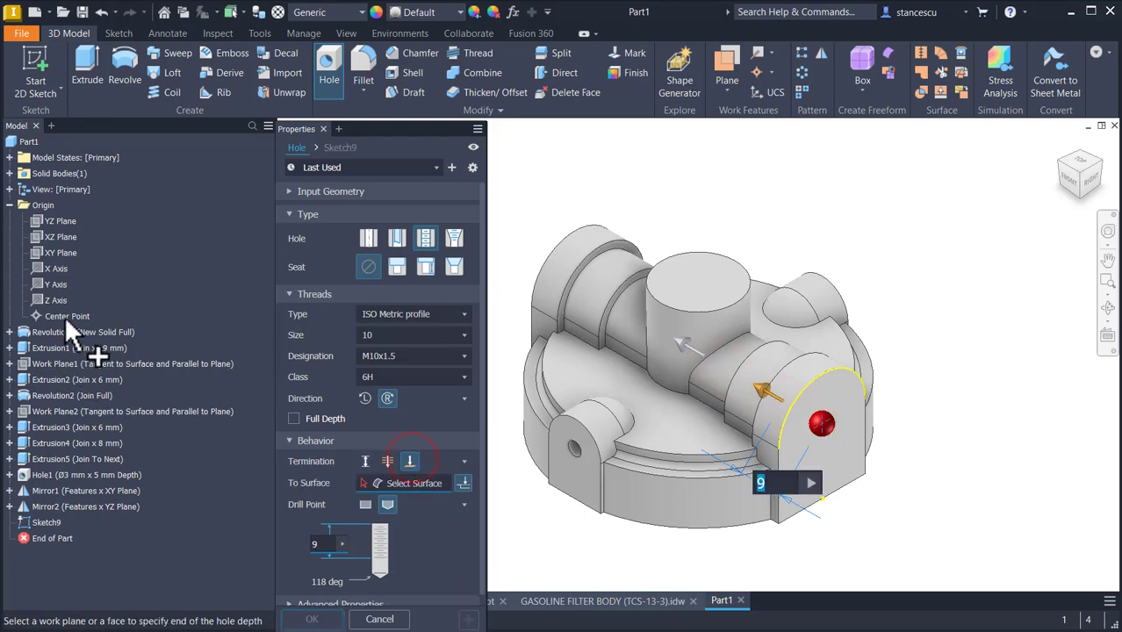
{"action": "left_click", "coordinate": [53, 221]}
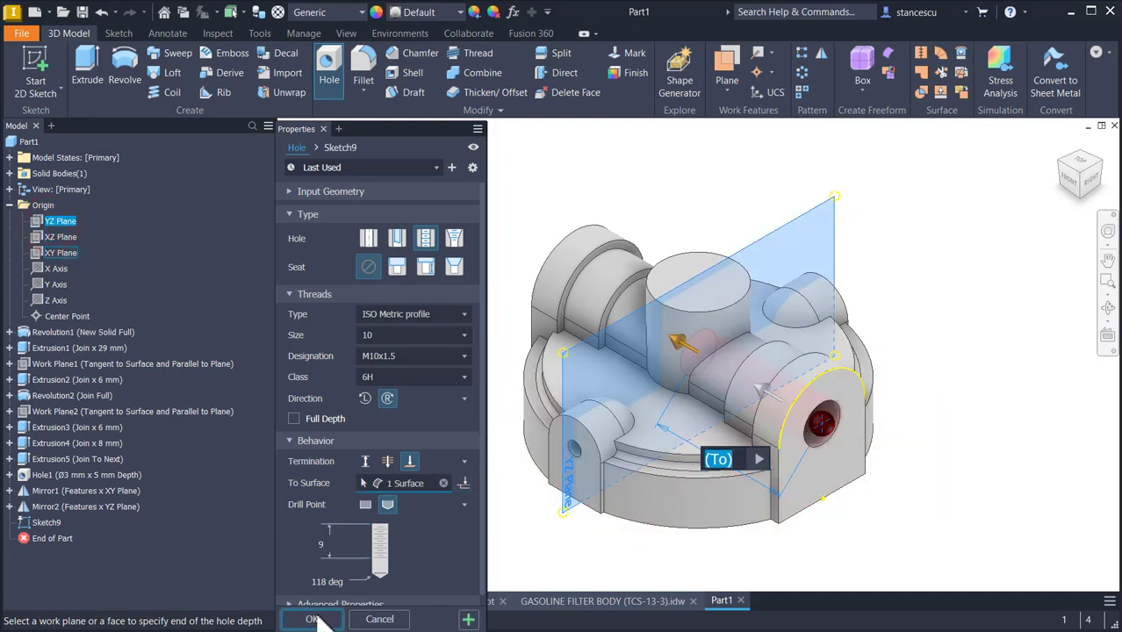
{"action": "left_click", "coordinate": [312, 619]}
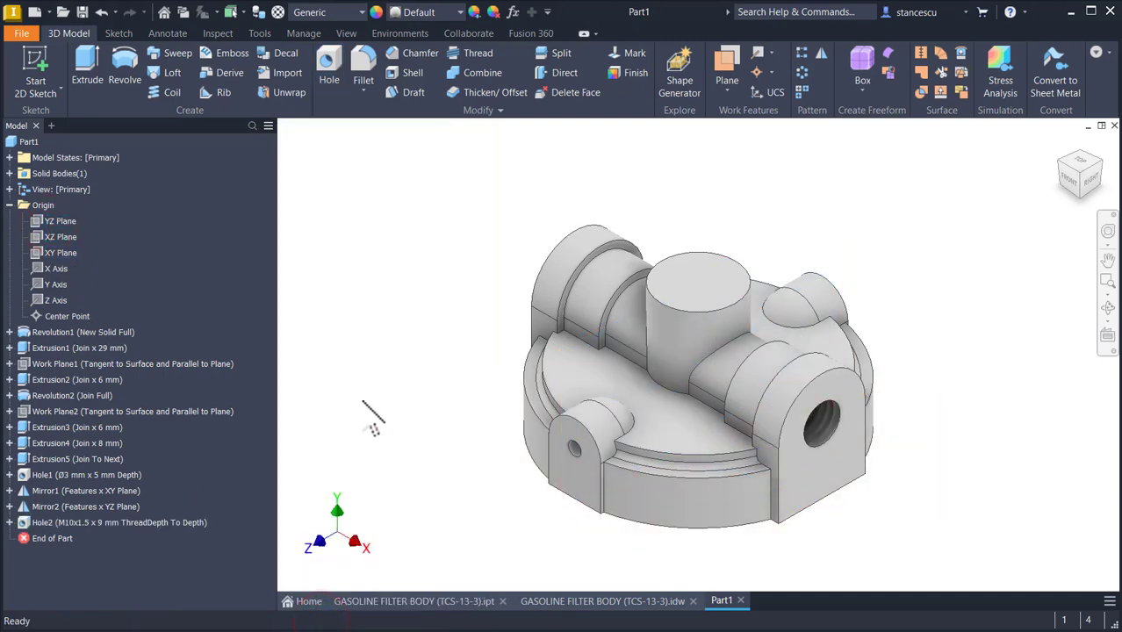
Step: Add an M10x1.5 tapped hole, 22 mm deep, concentric with the arched end face of the opposite large side boss
{"action": "left_click", "coordinate": [1060, 161]}
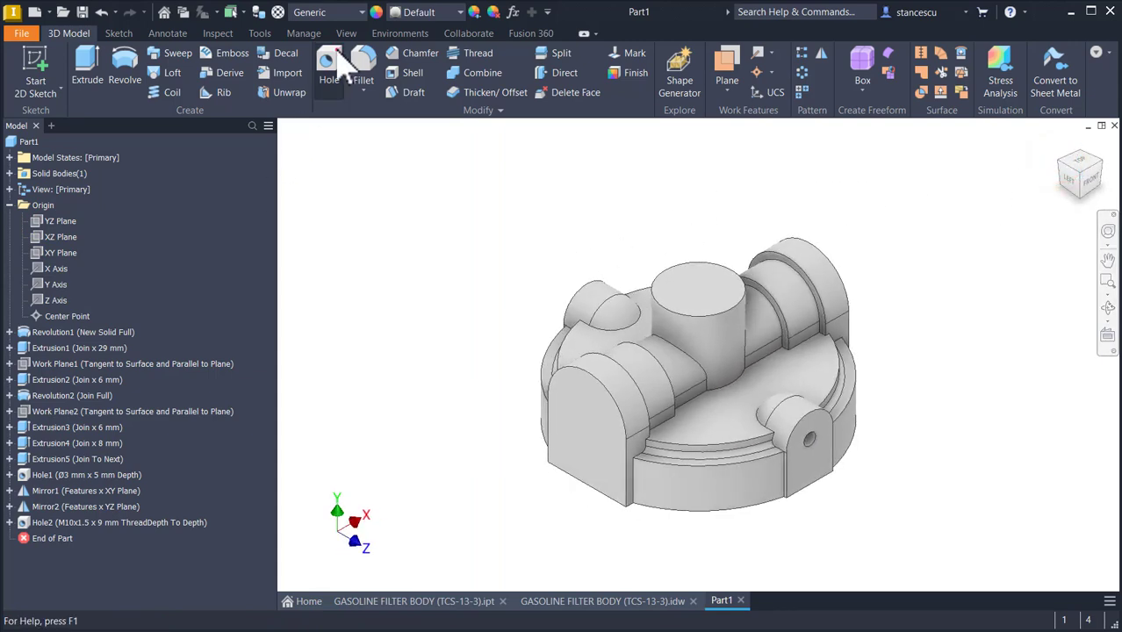
{"action": "left_click", "coordinate": [332, 60]}
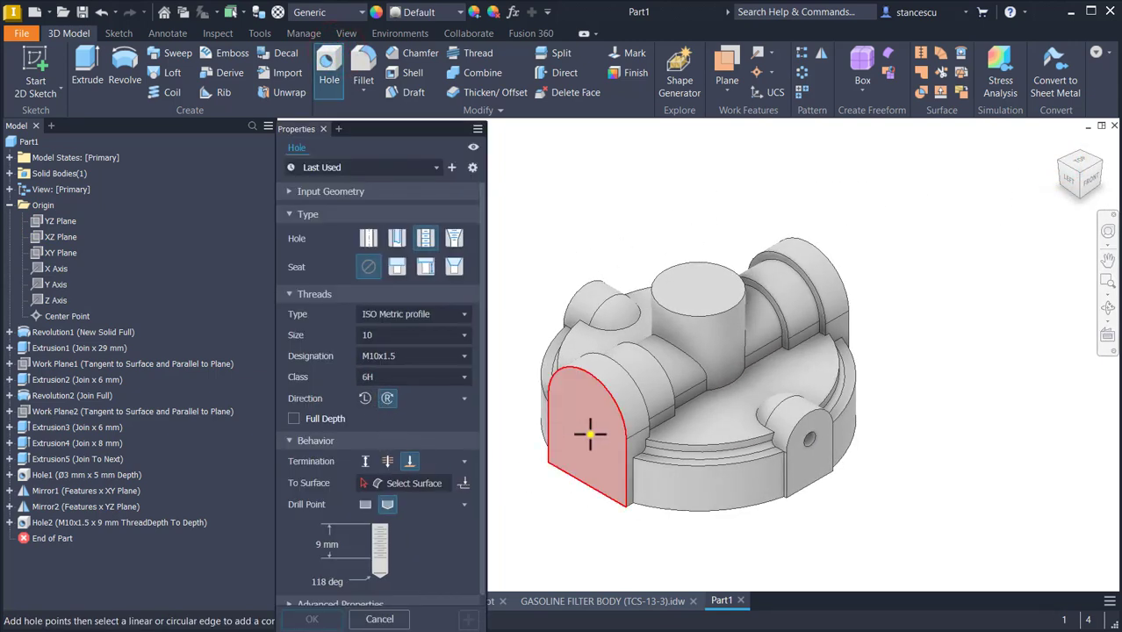
{"action": "left_click", "coordinate": [591, 436]}
{"action": "left_click", "coordinate": [625, 429]}
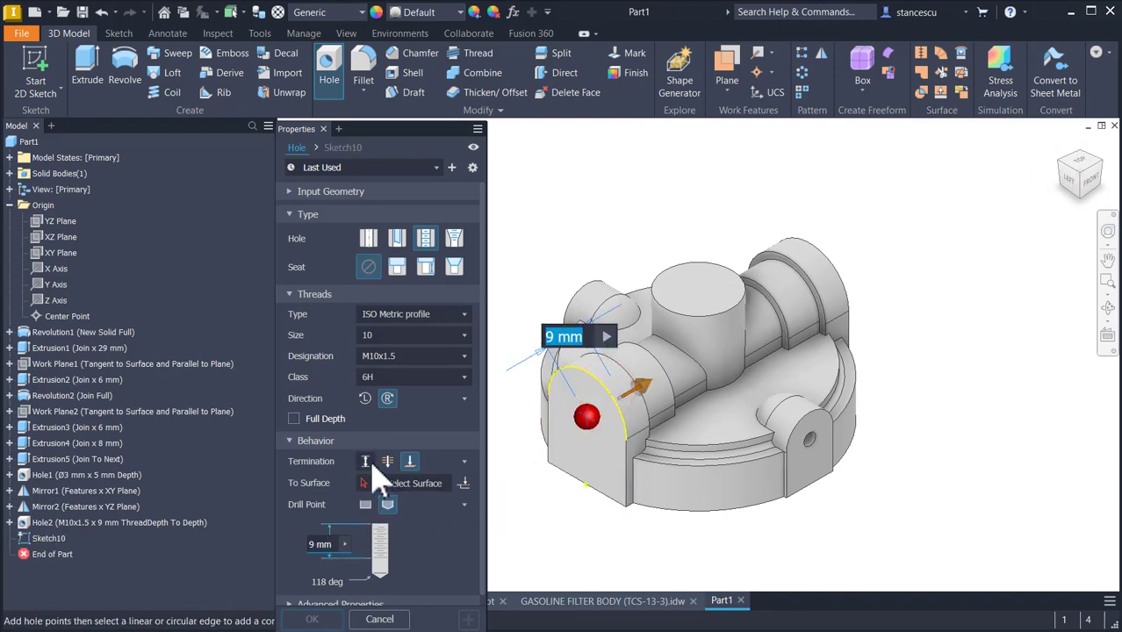
{"action": "left_click", "coordinate": [365, 463]}
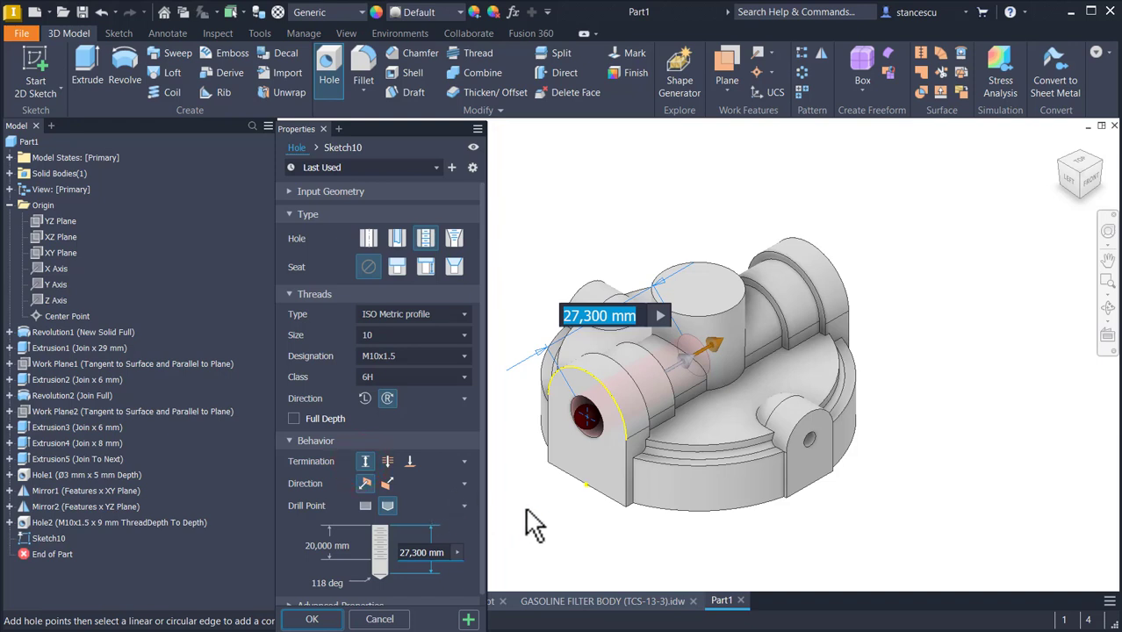
{"action": "type", "text": "22"}
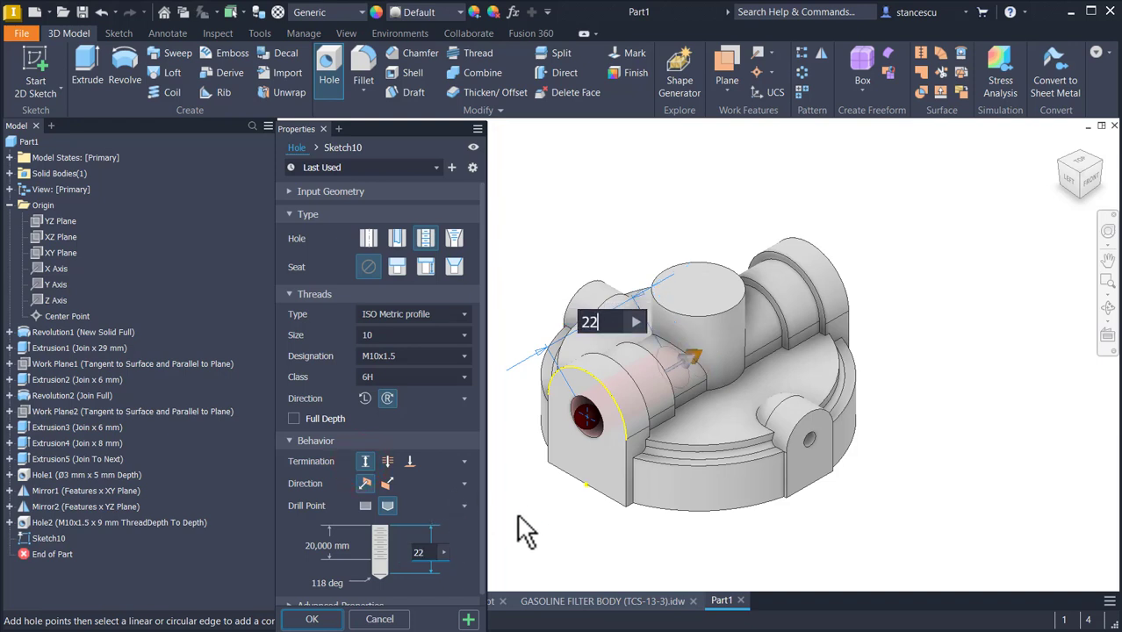
{"action": "left_click", "coordinate": [312, 619]}
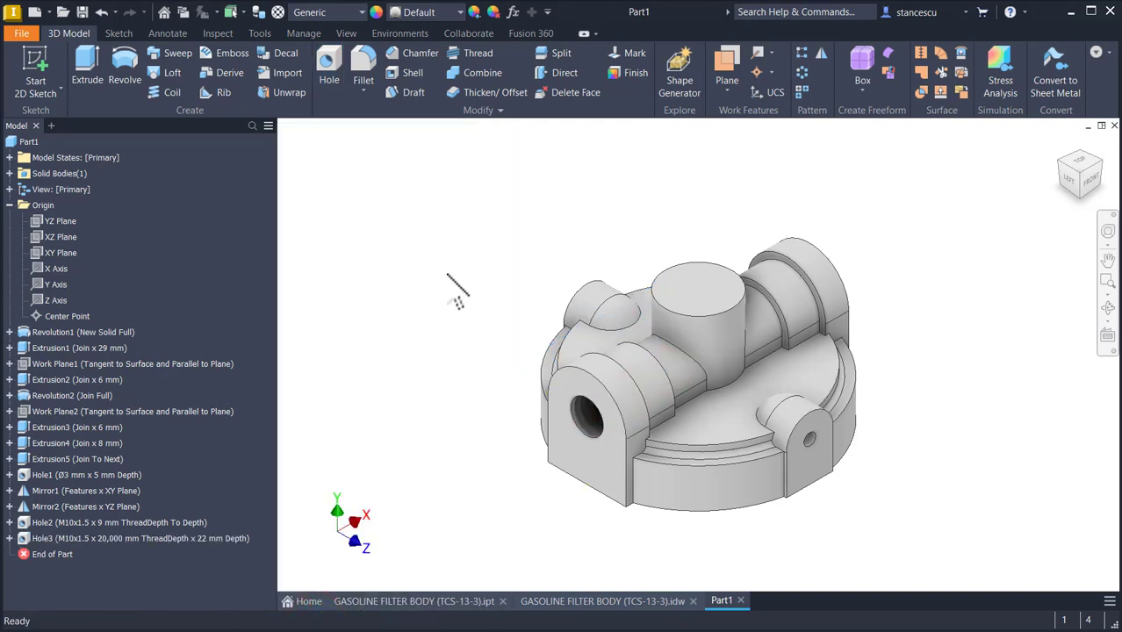
Step: Inspect both threaded holes in cross-section by slicing the graphics in a temporary XY Plane sketch, and undo that sketch
{"action": "left_click", "coordinate": [1086, 180]}
{"action": "key", "text": "Num_Lock"}
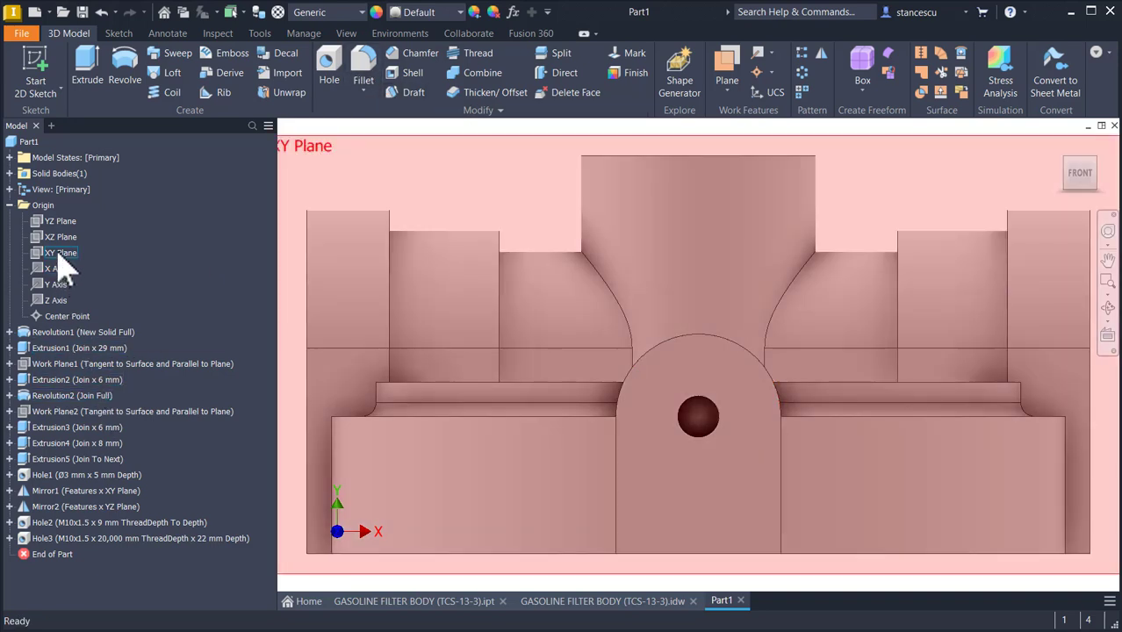
{"action": "left_click", "coordinate": [59, 254]}
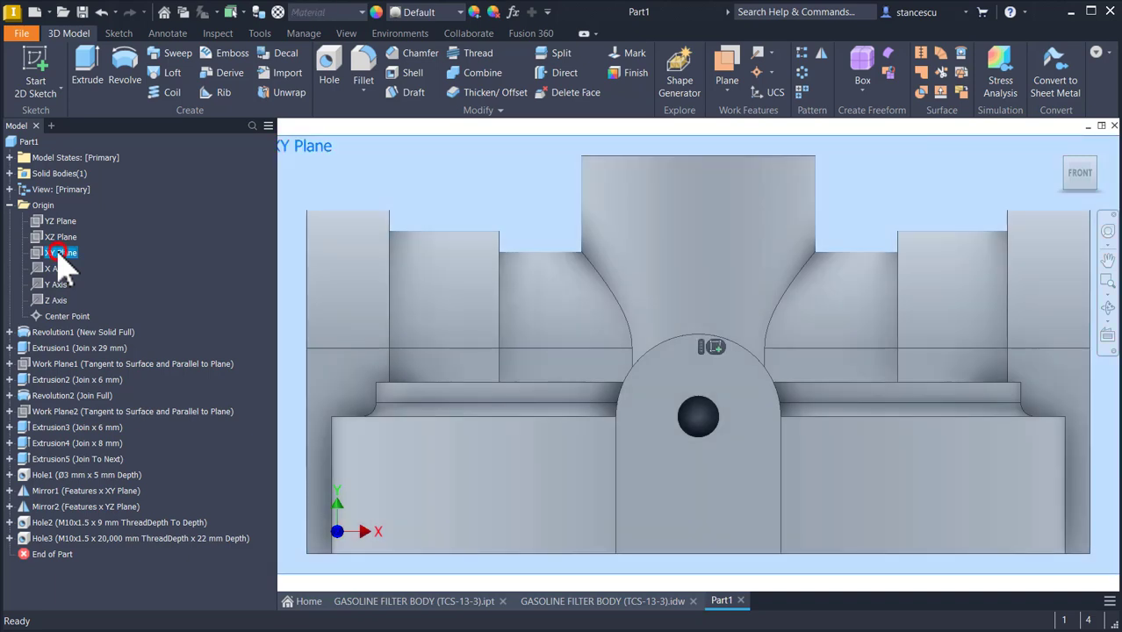
{"action": "left_click", "coordinate": [714, 346]}
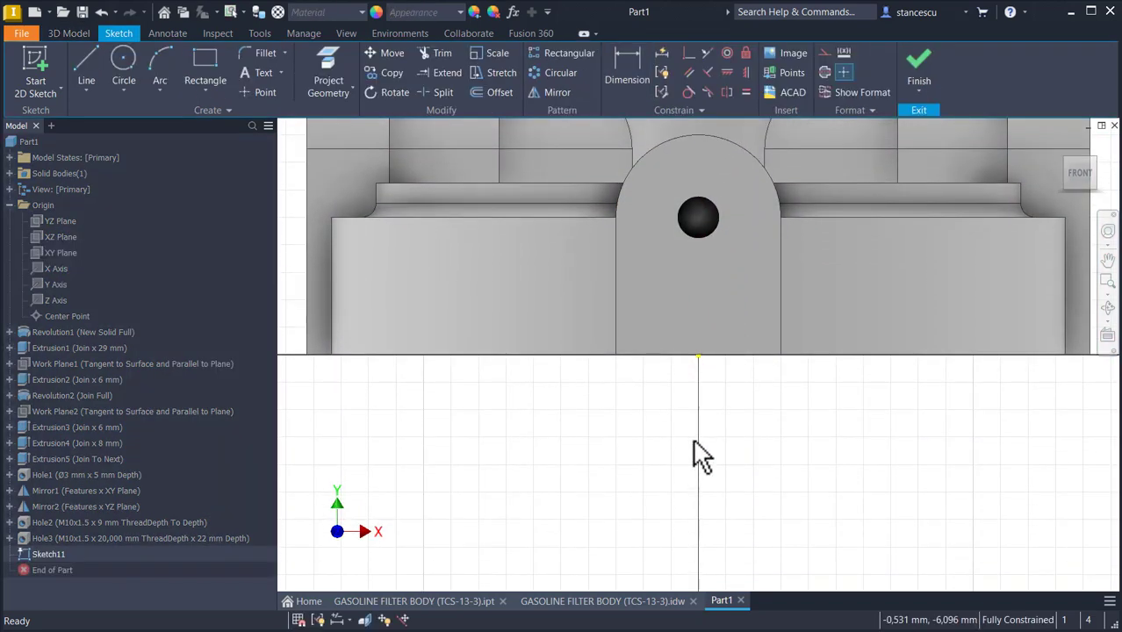
{"action": "key", "text": "F7"}
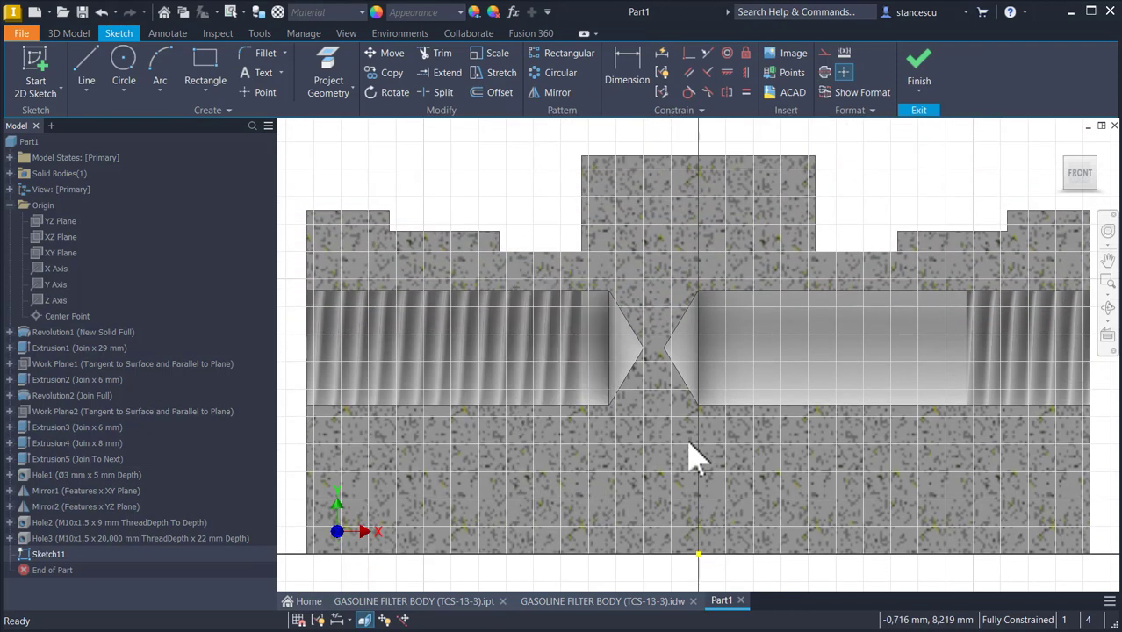
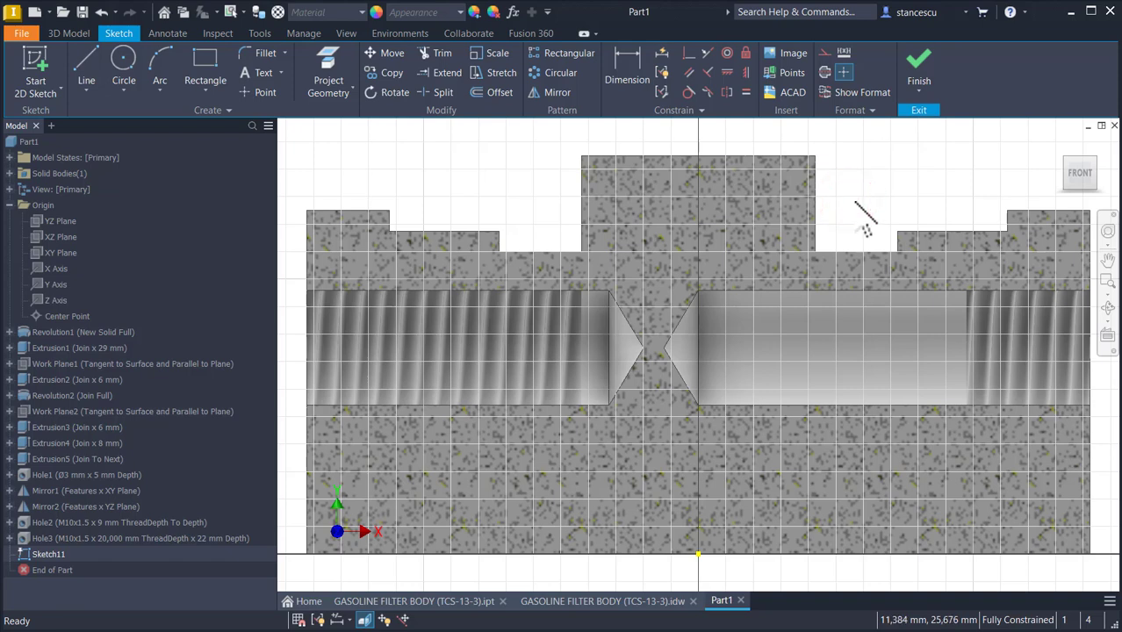
{"action": "key", "text": "ctrl+z"}
{"action": "key", "text": "F6"}
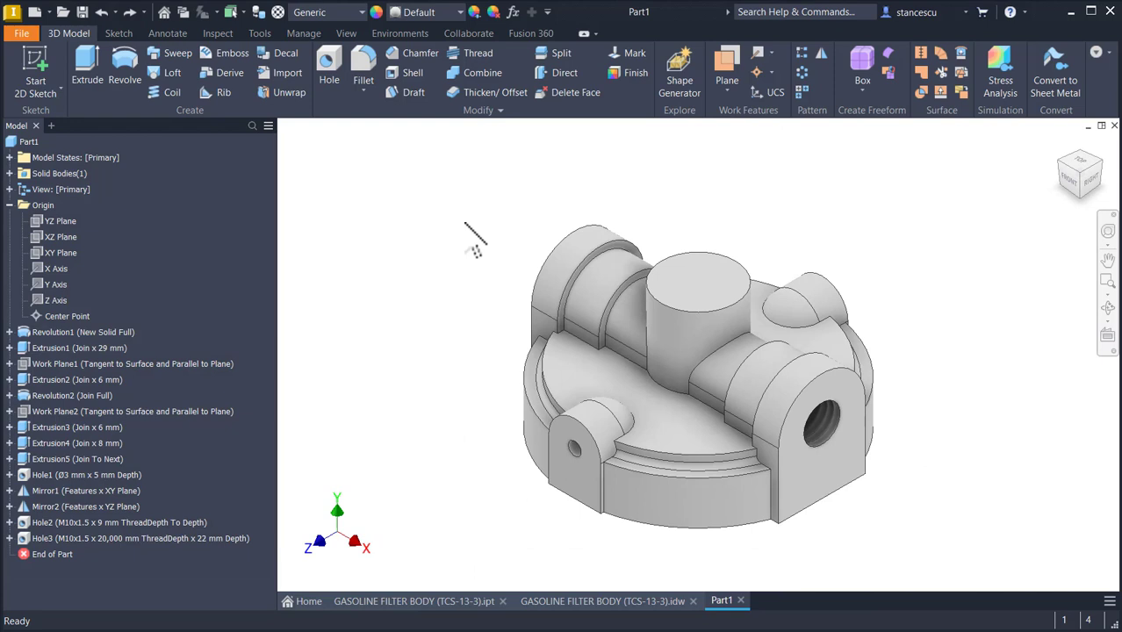
{"action": "left_click", "coordinate": [471, 231]}
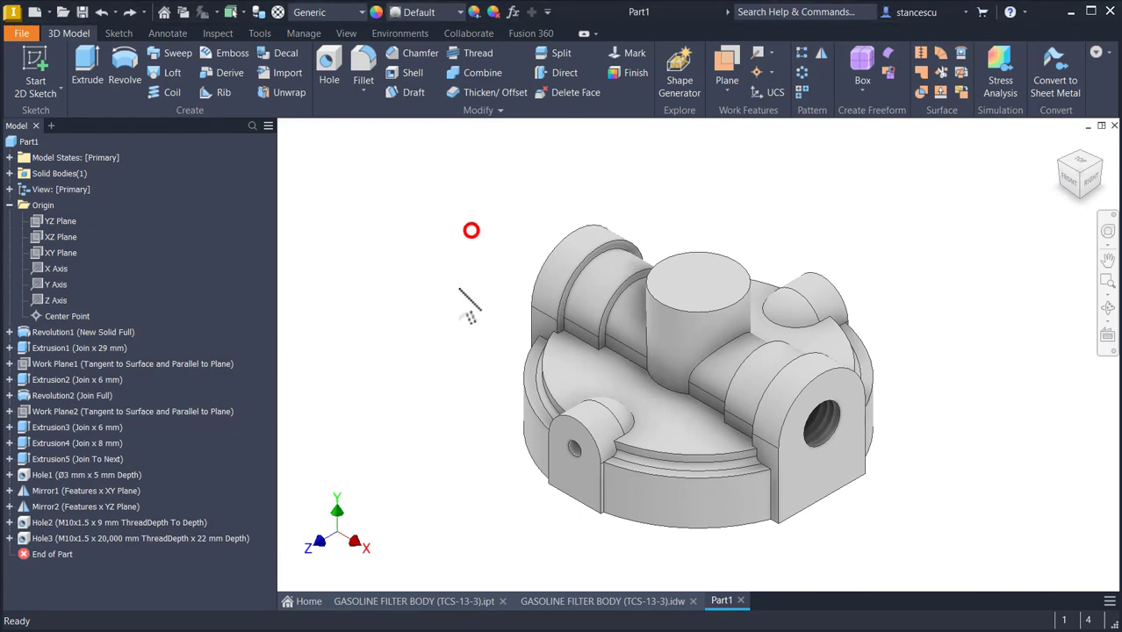
Step: Switch to the finished GASOLINE FILTER BODY (TCS-13-3).ipt and examine the shape of the large side boss's outer end
{"action": "left_click", "coordinate": [386, 601]}
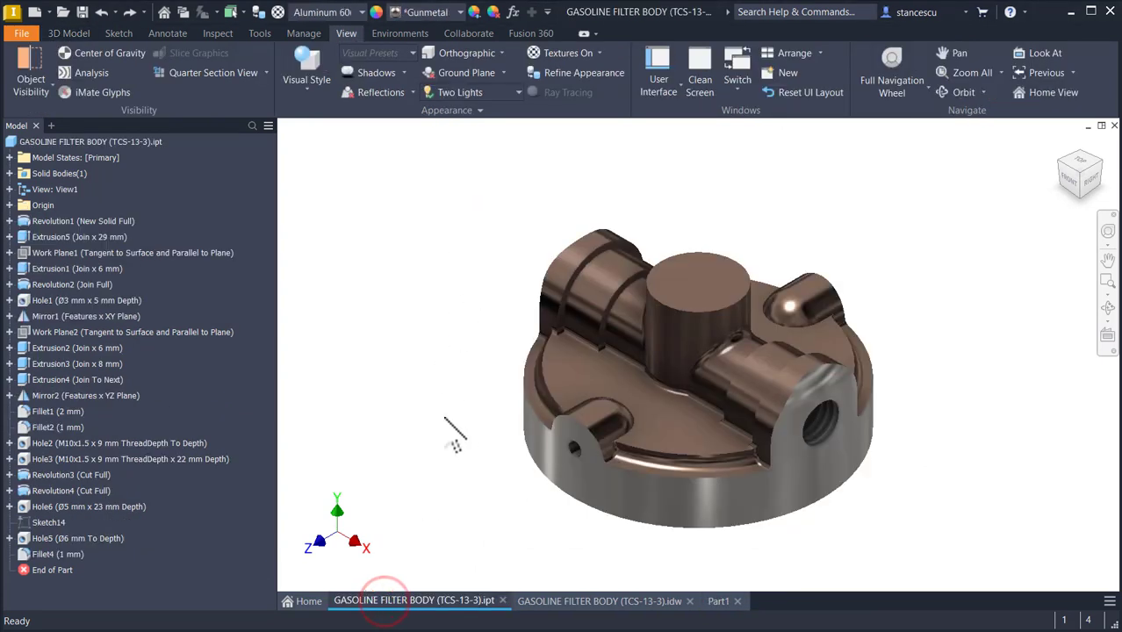
{"action": "left_click", "coordinate": [444, 403]}
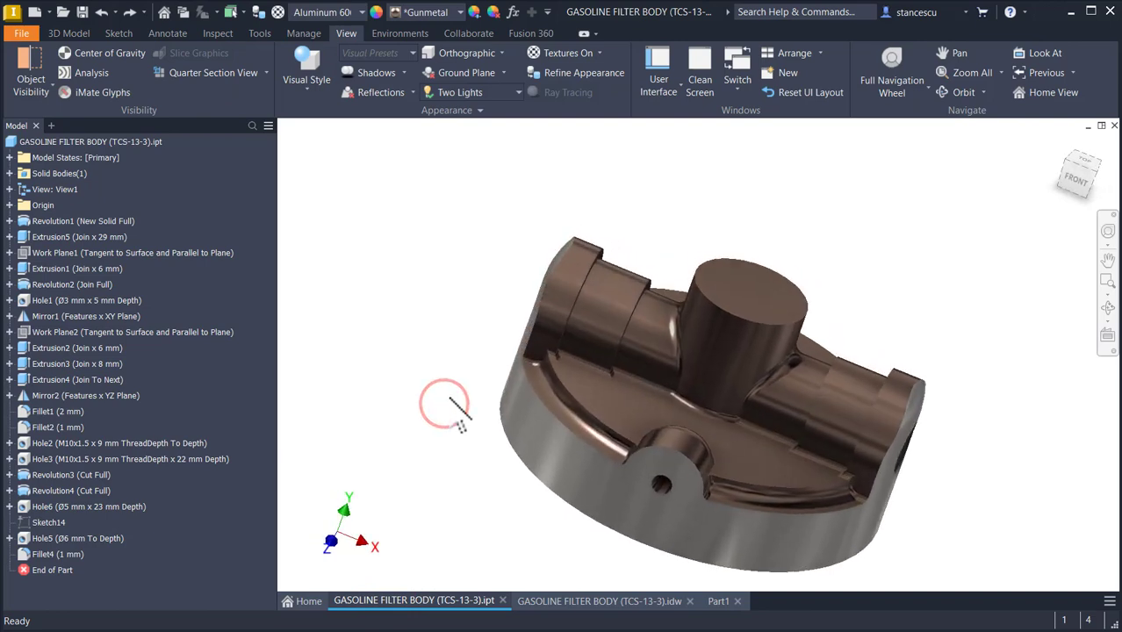
{"action": "middle_click_drag", "start_coordinate": [461, 406], "coordinate": [492, 367], "text": "shift"}
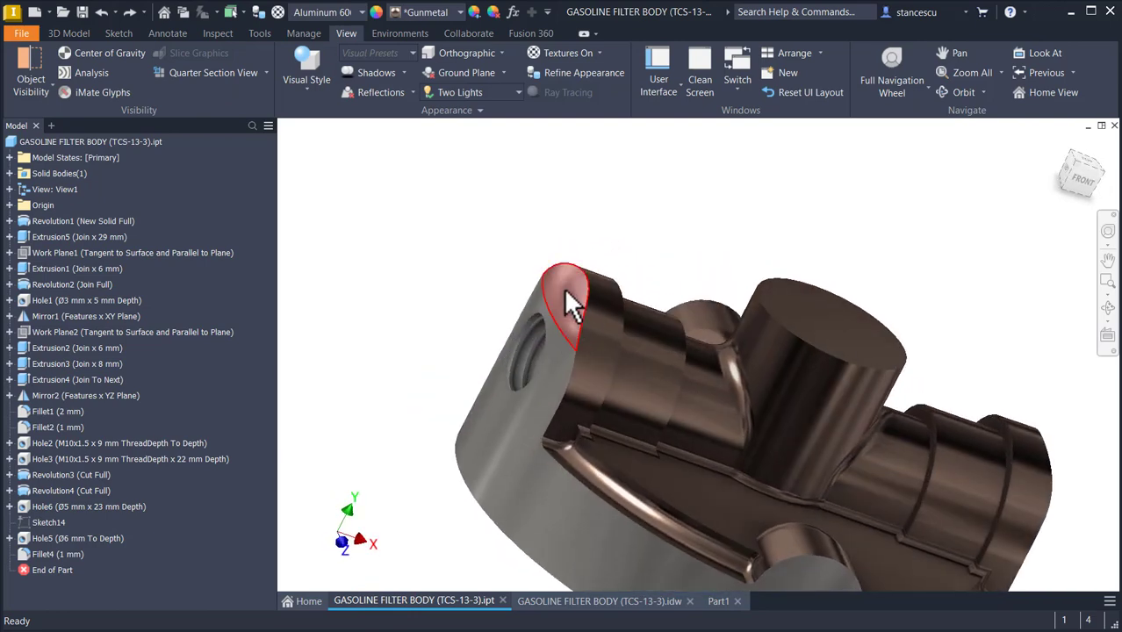
{"action": "middle_click_drag", "start_coordinate": [566, 299], "coordinate": [572, 312], "text": "shift"}
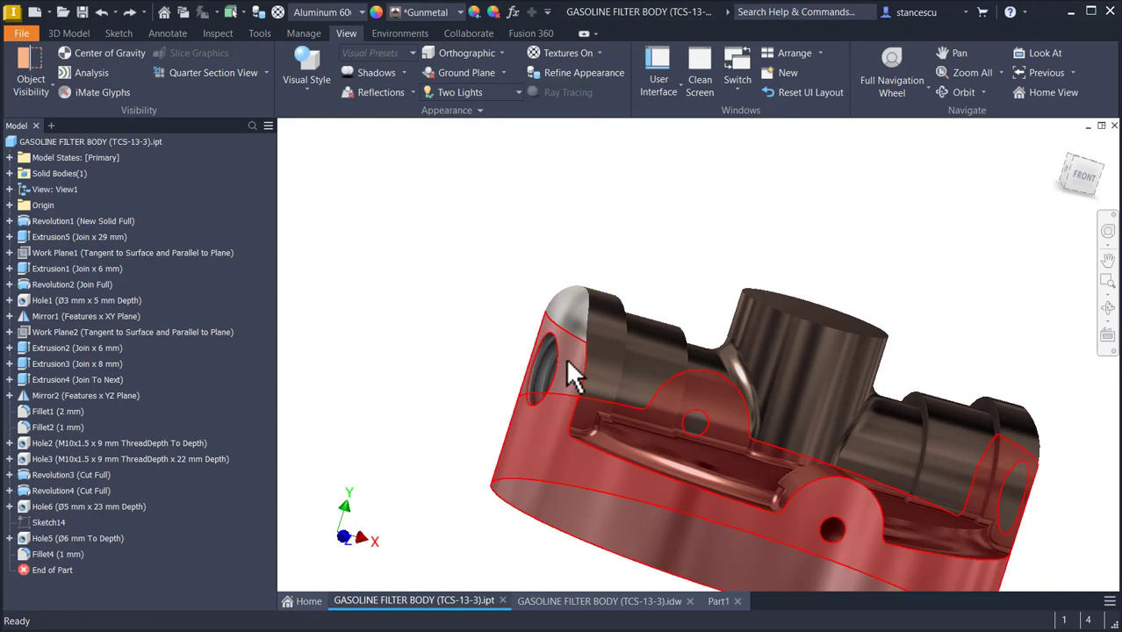
Step: Examine the large side boss's end on the finished part, and switch to GASOLINE FILTER BODY (TCS-13-3).idw to check its rounding dimensions in the front view
{"action": "middle_click_drag", "start_coordinate": [565, 357], "coordinate": [451, 476], "text": "shift"}
{"action": "key", "text": "F6"}
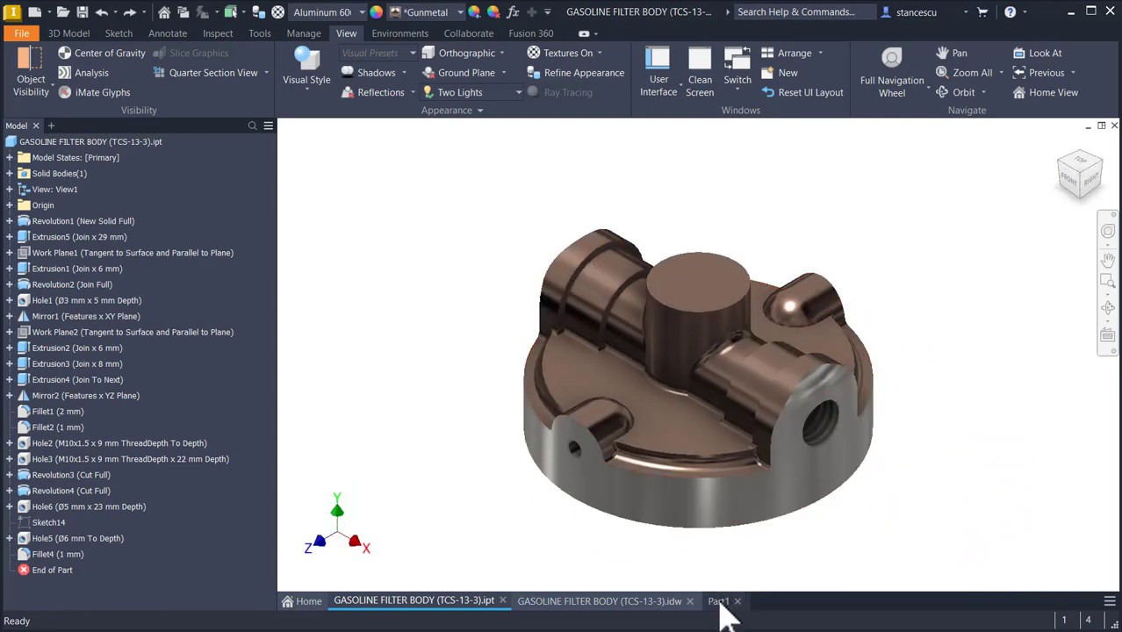
{"action": "left_click", "coordinate": [665, 602]}
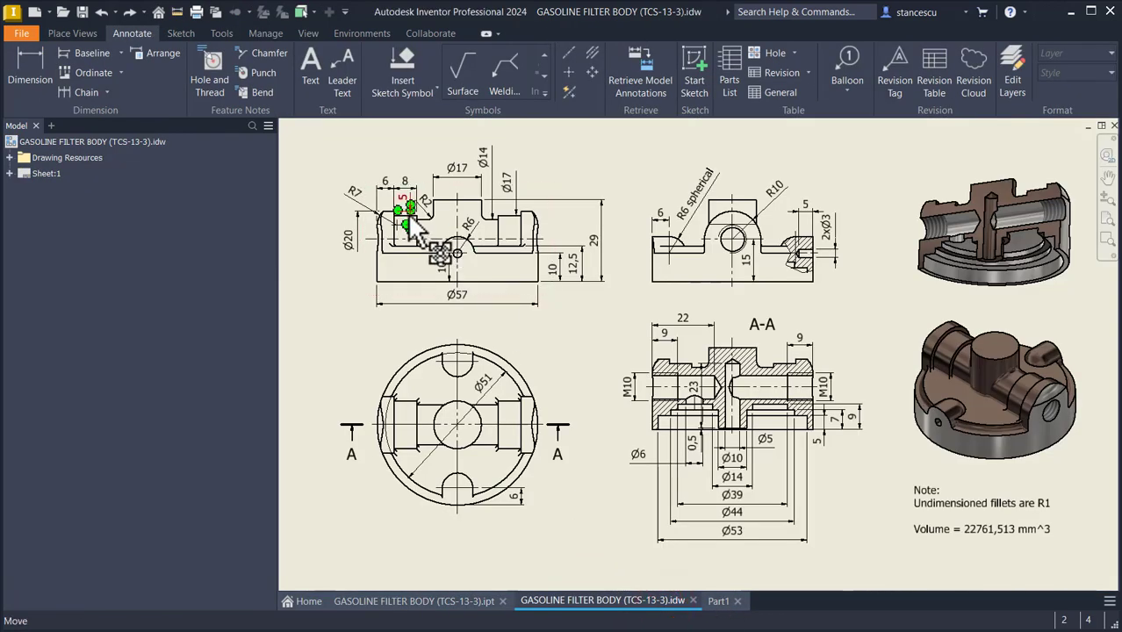
{"action": "scroll", "coordinate": [390, 228], "scroll_direction": "up", "scroll_amount": 4}
{"action": "middle_click_drag", "start_coordinate": [422, 252], "coordinate": [570, 318]}
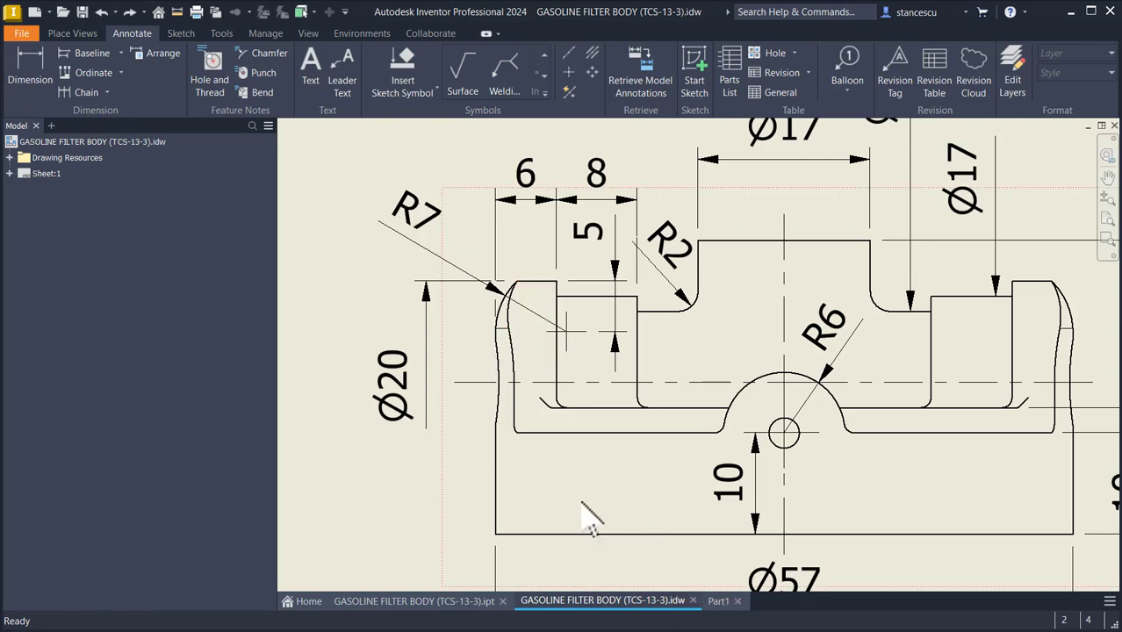
{"action": "key", "text": "Home"}
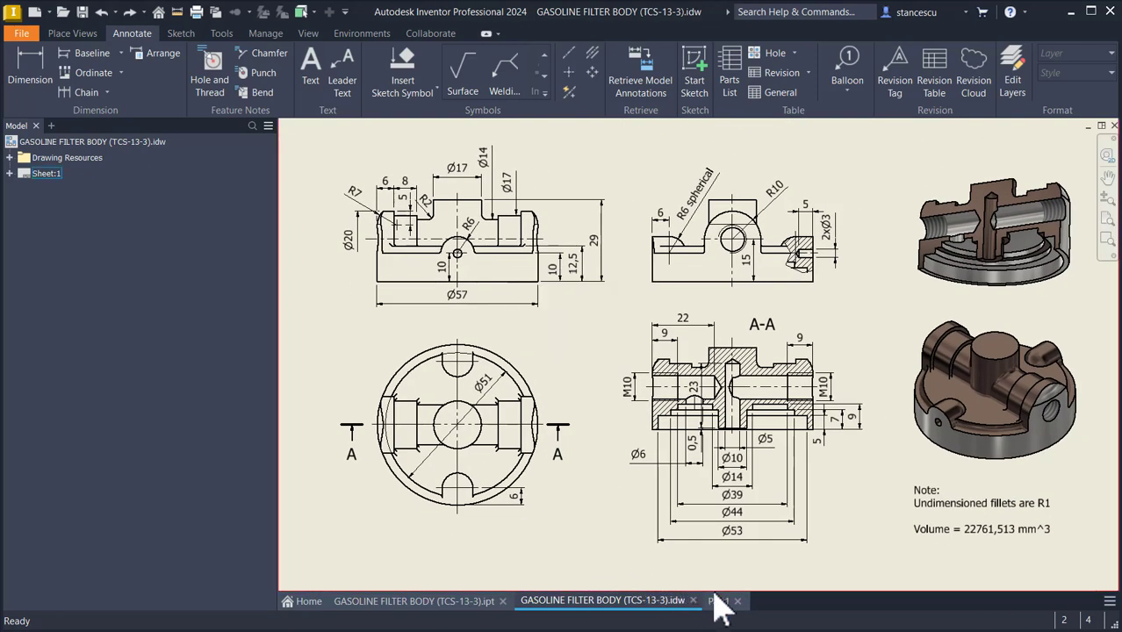
Step: In Part1, start a sketch on the XY Plane with sliced graphics and project the large side boss's outer end edge
{"action": "left_click", "coordinate": [720, 601]}
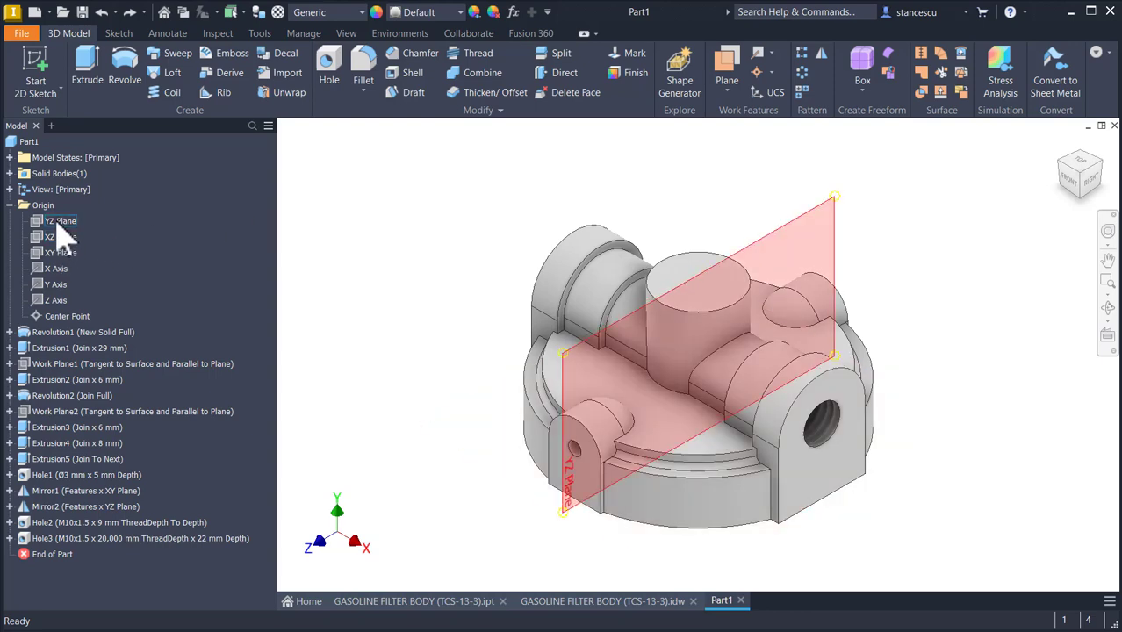
{"action": "left_click", "coordinate": [59, 253]}
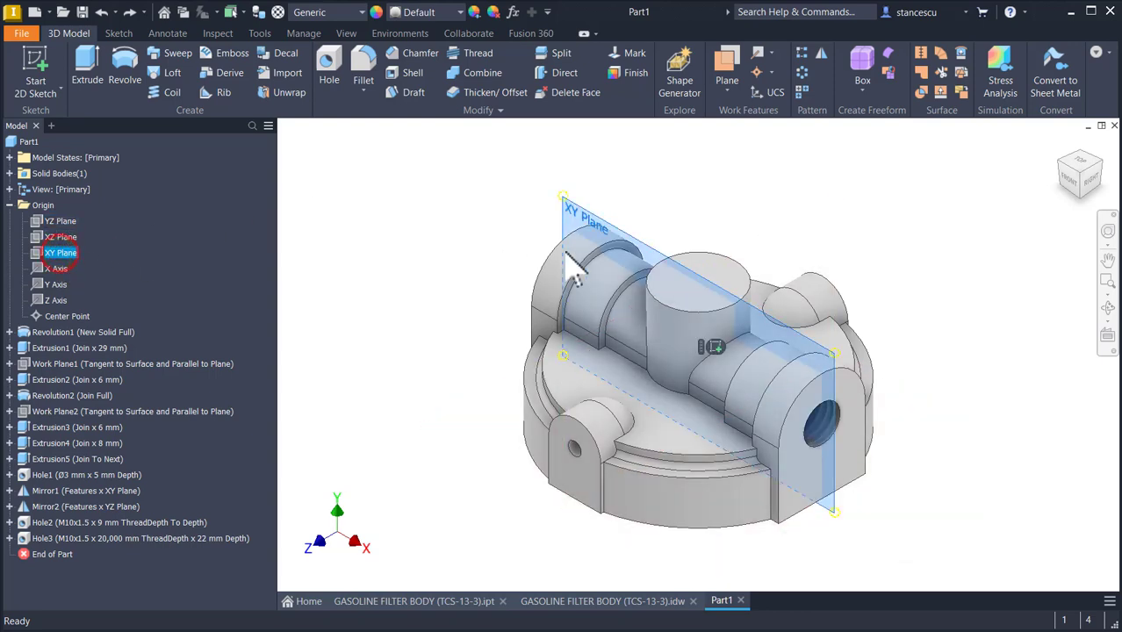
{"action": "left_click", "coordinate": [714, 344]}
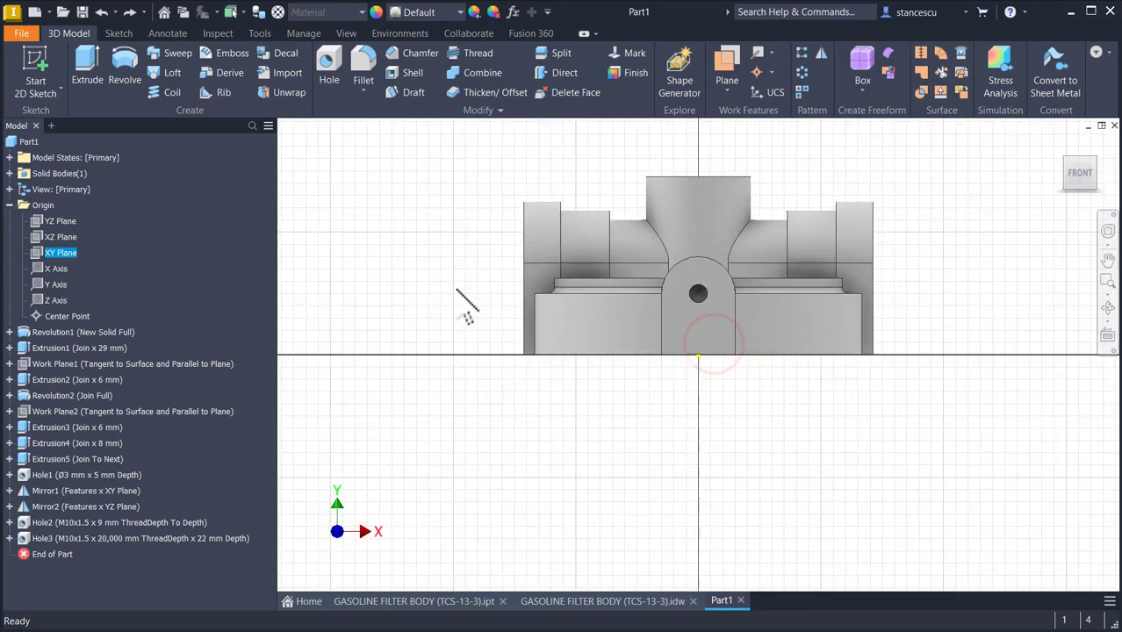
{"action": "key", "text": "F7"}
{"action": "key", "text": "Num_Lock"}
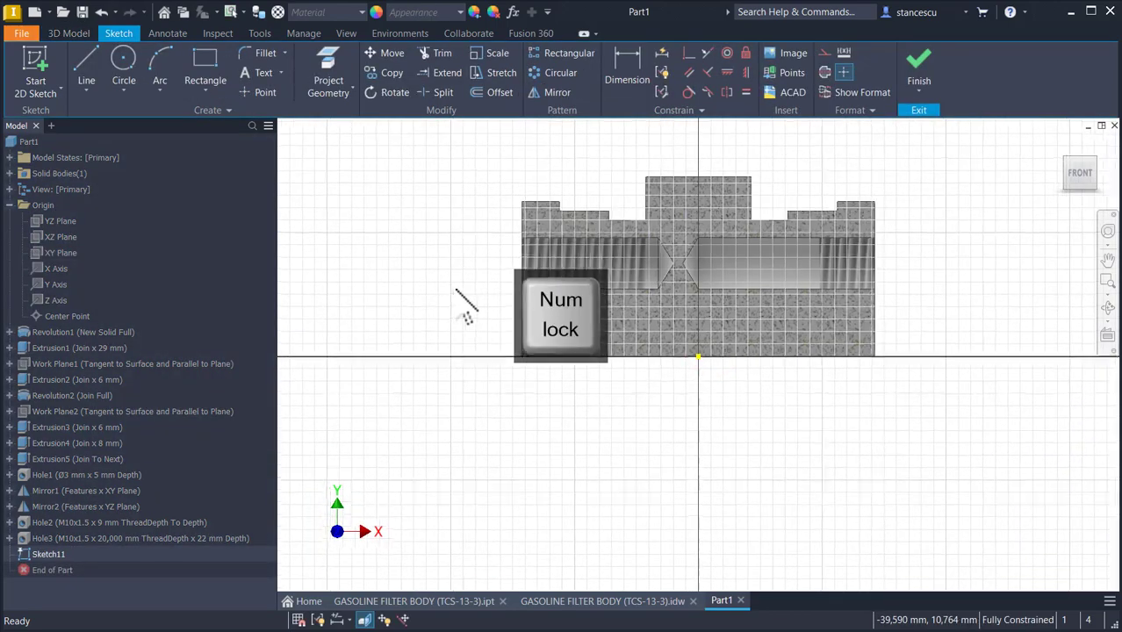
{"action": "middle_click_drag", "start_coordinate": [512, 208], "coordinate": [700, 213]}
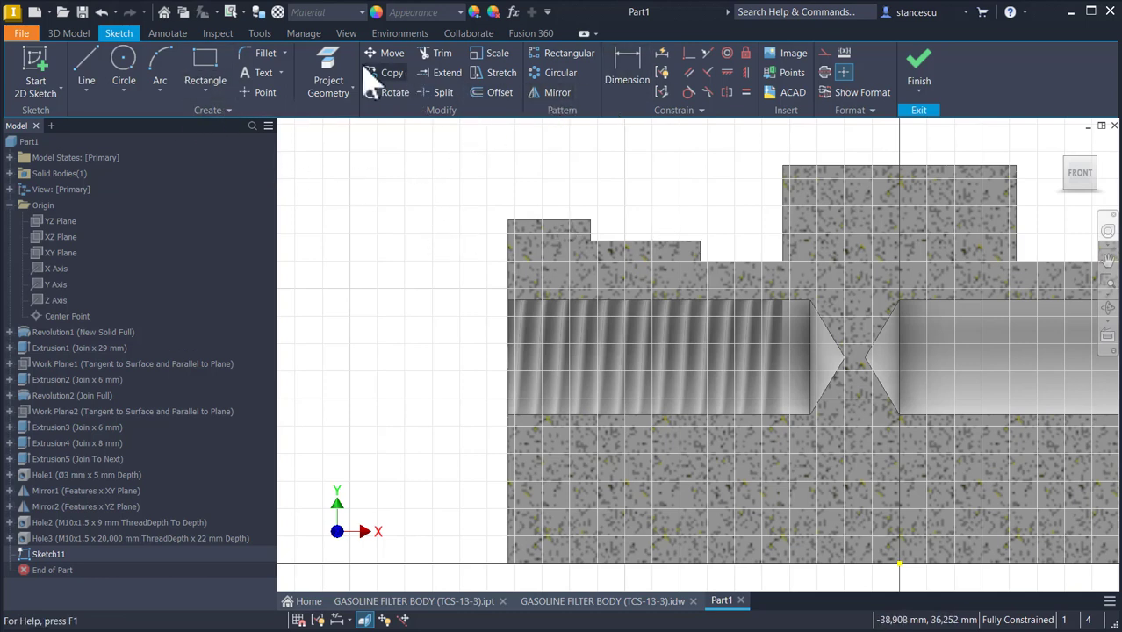
{"action": "left_click", "coordinate": [334, 60]}
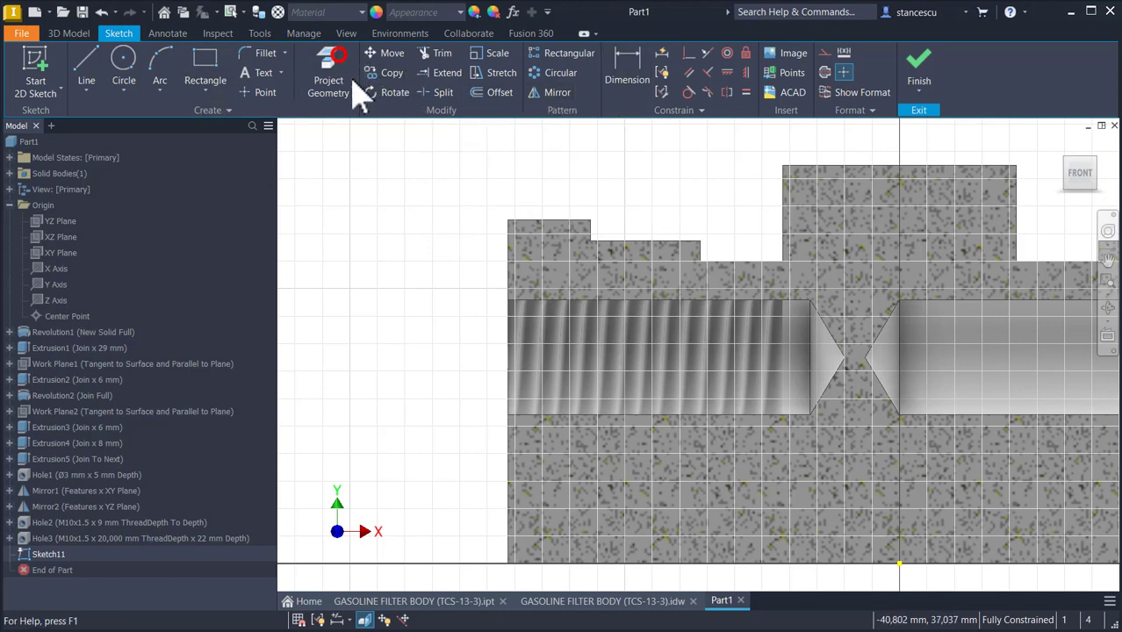
{"action": "left_click", "coordinate": [510, 247]}
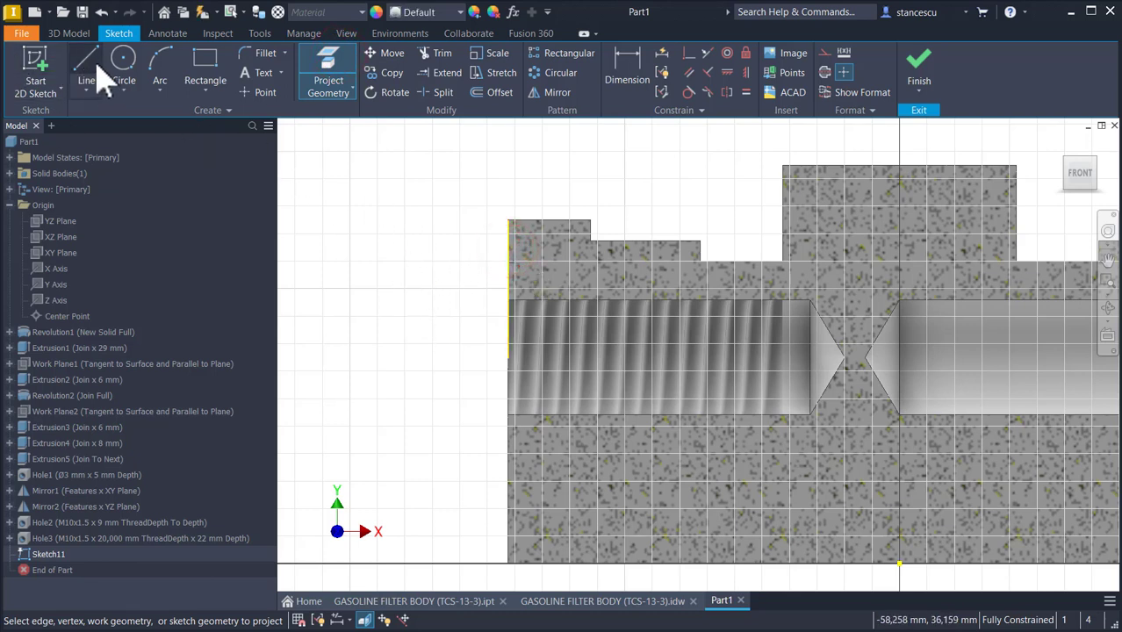
Step: Sketch a three-point arc of 7 mm radius from the projected end edge up past the boss's top corner
{"action": "left_click", "coordinate": [163, 73]}
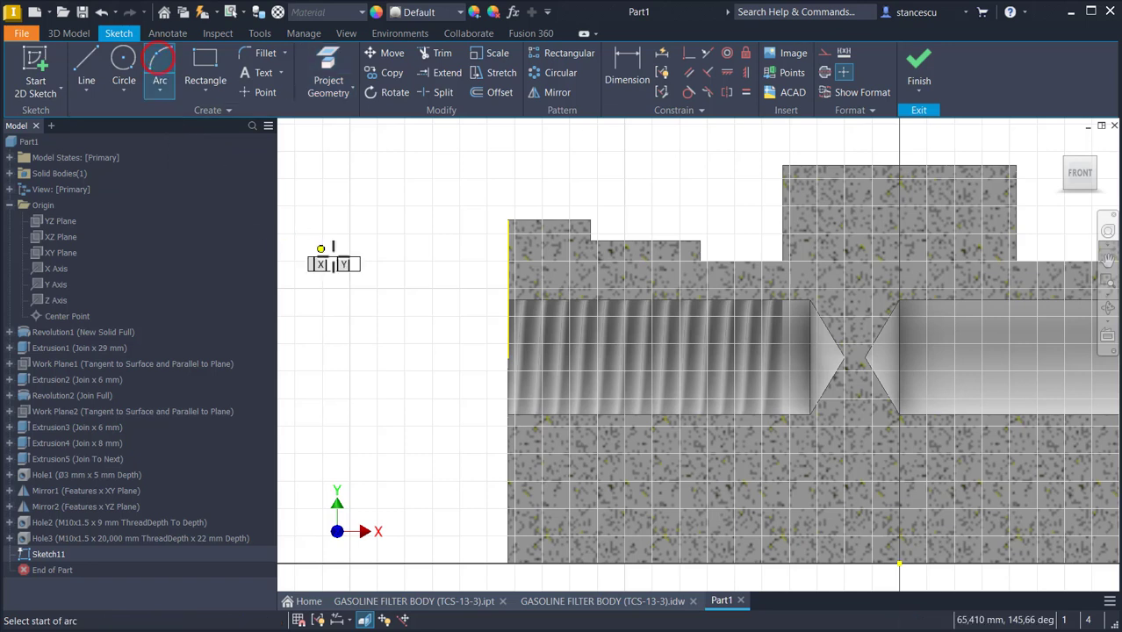
{"action": "left_click", "coordinate": [508, 281]}
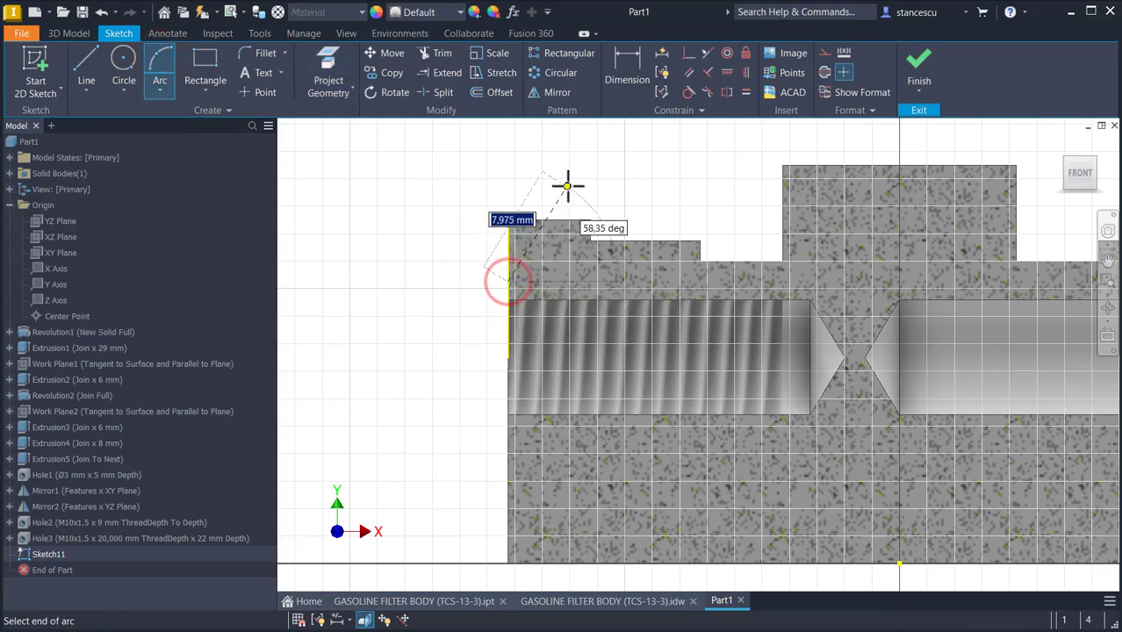
{"action": "left_click", "coordinate": [568, 182]}
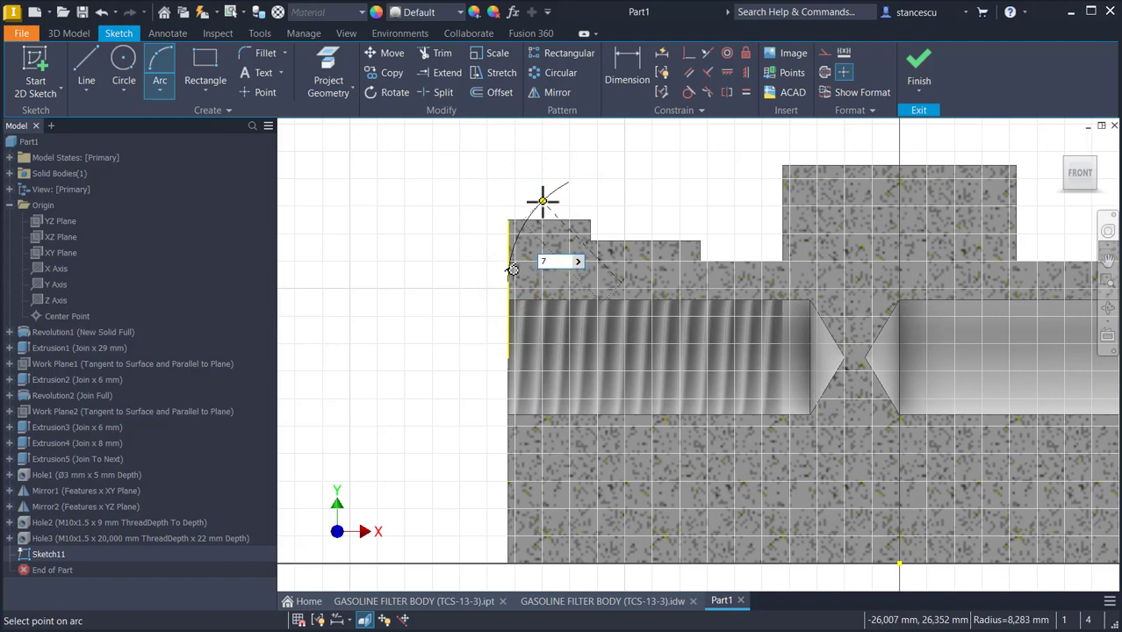
{"action": "type", "text": "7"}
{"action": "key", "text": "Return"}
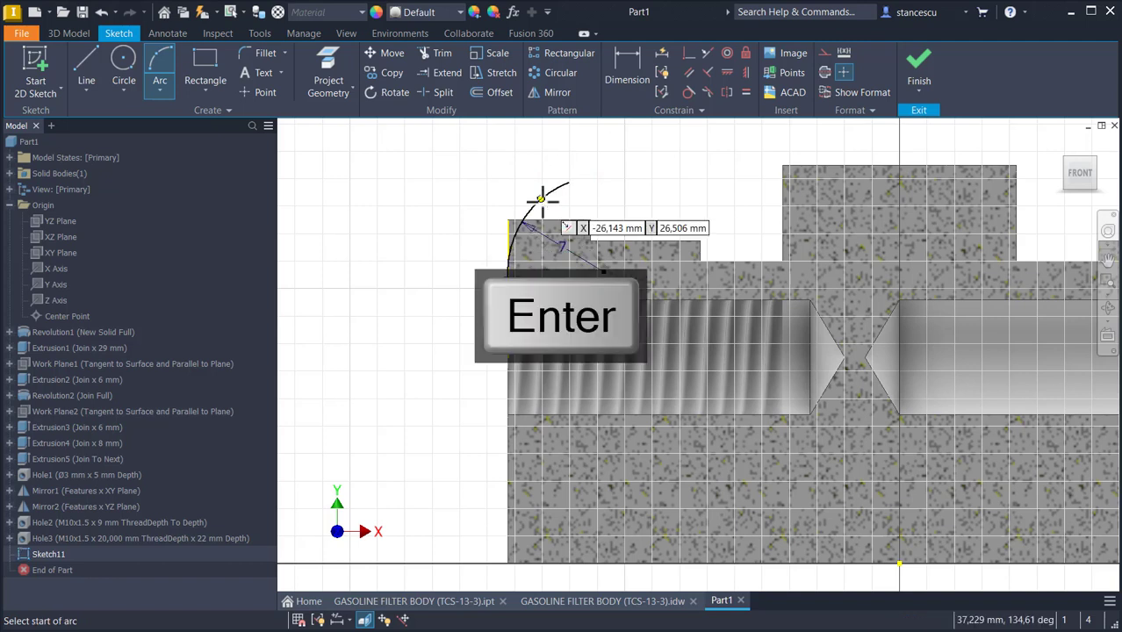
Step: Make the 7 mm arc tangent to the projected vertical end edge of the boss
{"action": "left_click", "coordinate": [689, 92]}
{"action": "left_click", "coordinate": [520, 230]}
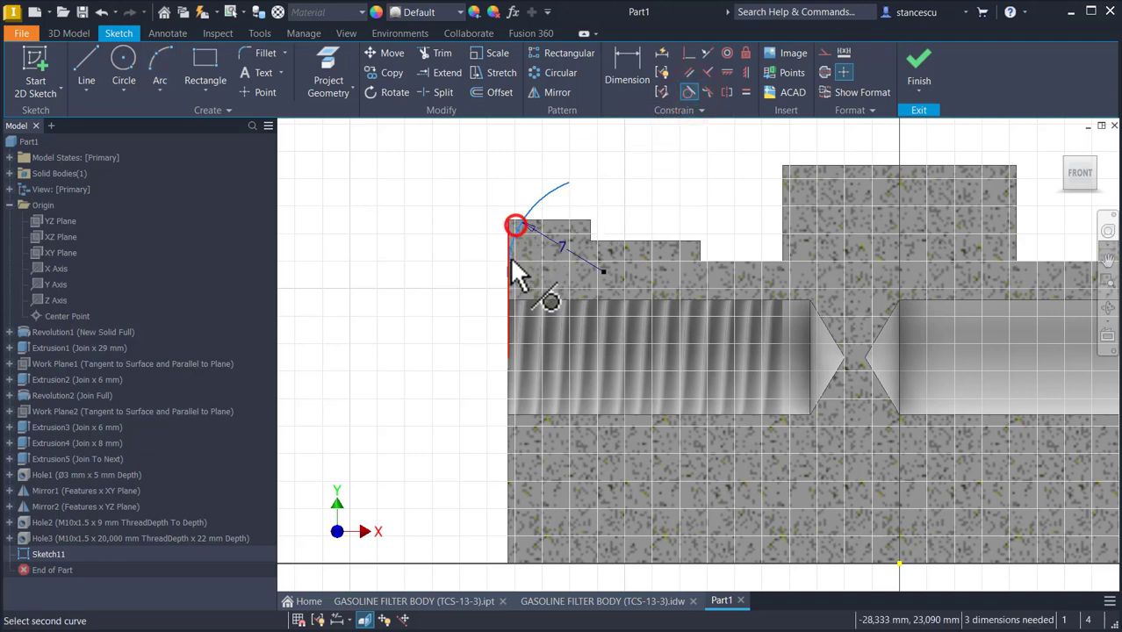
{"action": "left_click", "coordinate": [509, 241]}
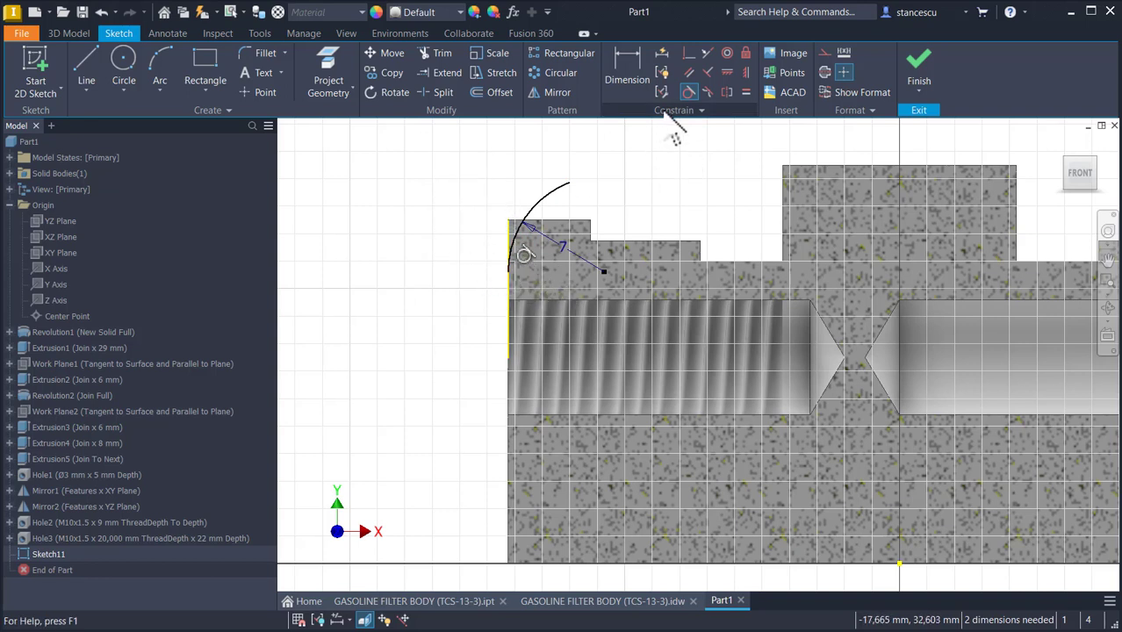
Step: Constrain the arc's upper endpoint horizontally to the body's upper outer corner
{"action": "left_click", "coordinate": [728, 74]}
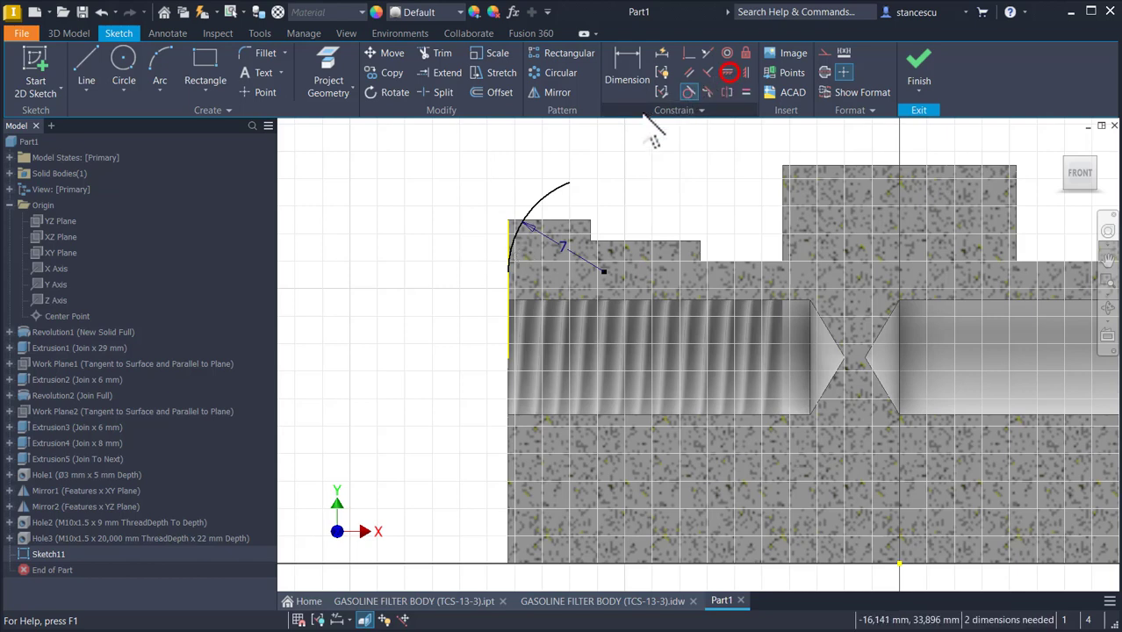
{"action": "left_click", "coordinate": [572, 183]}
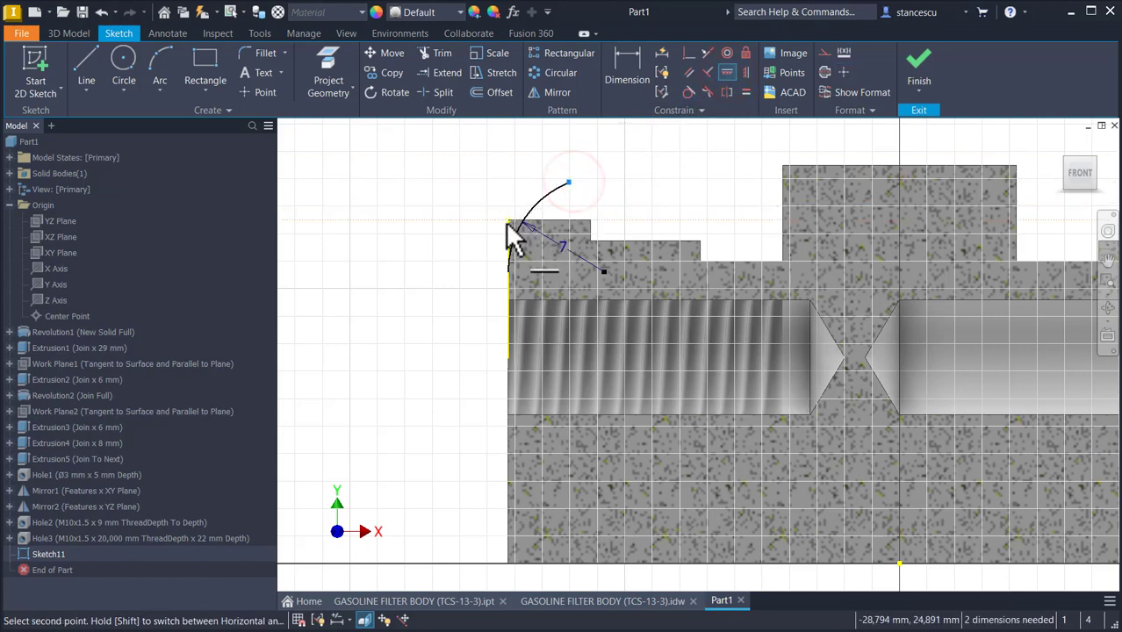
{"action": "scroll", "coordinate": [518, 235], "scroll_direction": "down", "scroll_amount": 2}
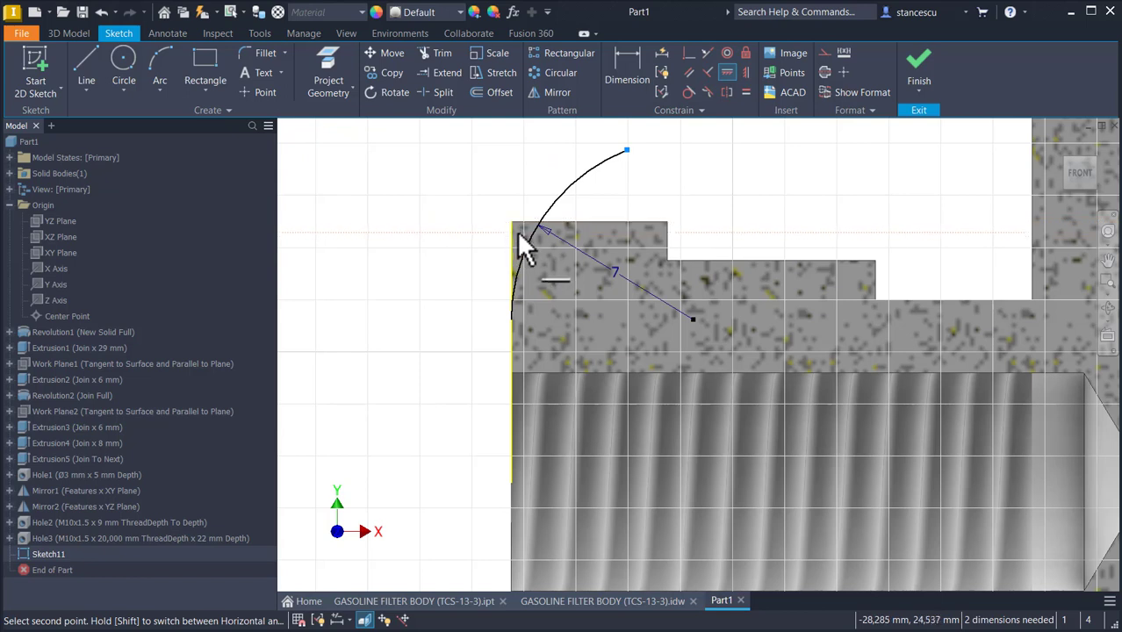
{"action": "left_click", "coordinate": [512, 222]}
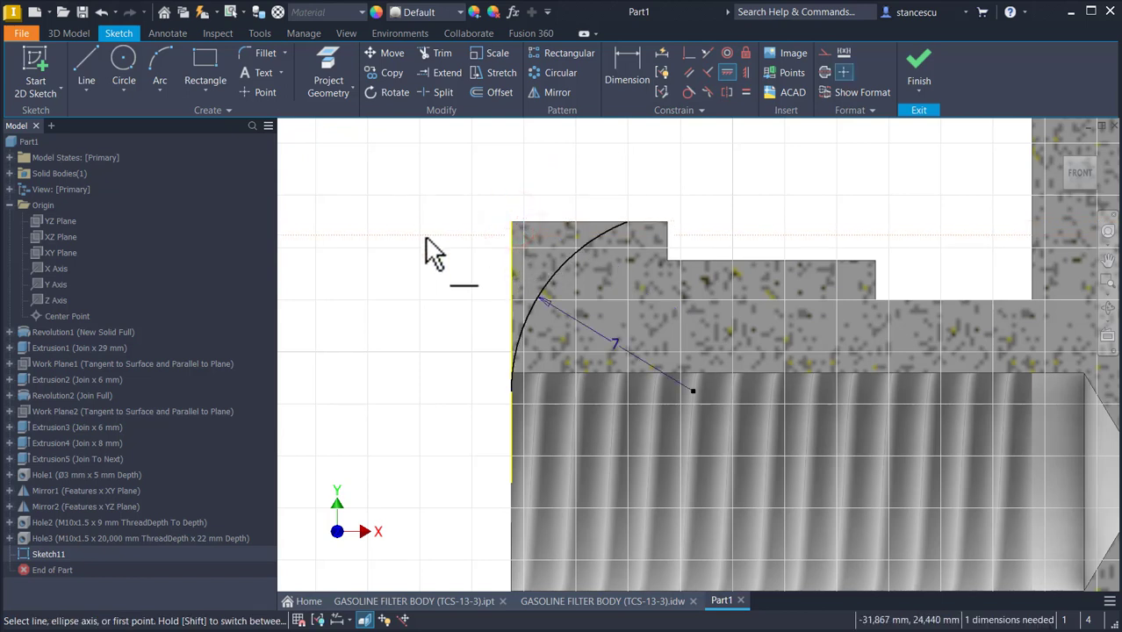
Step: Dimension the vertical distance from the body's upper outer corner to the arc's center as 5 mm
{"action": "left_click", "coordinate": [627, 72]}
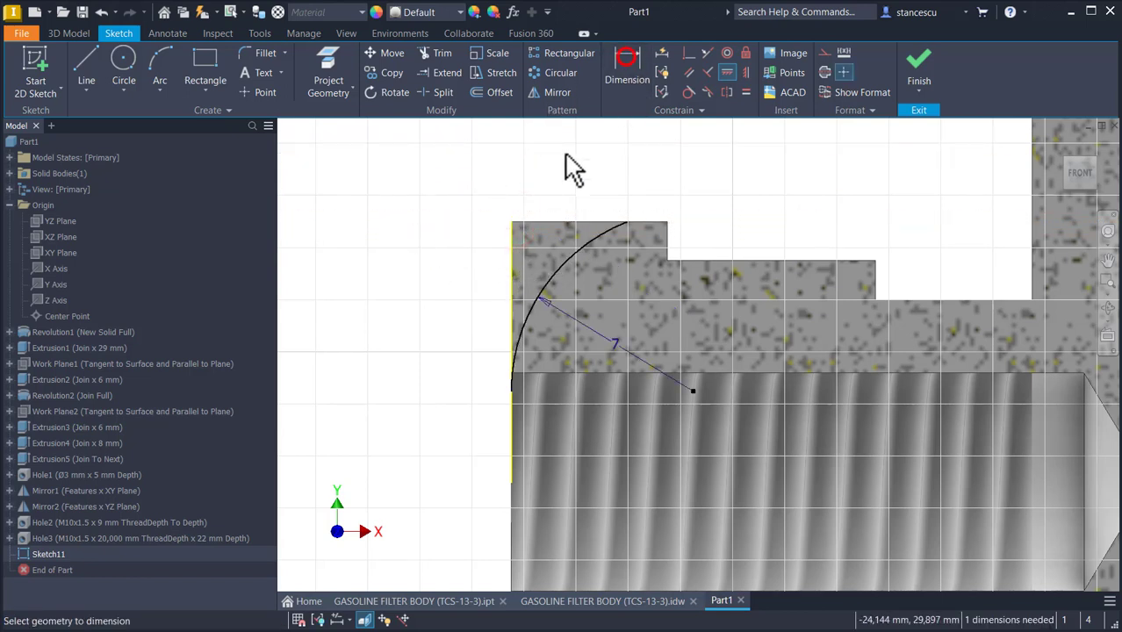
{"action": "left_click", "coordinate": [513, 222]}
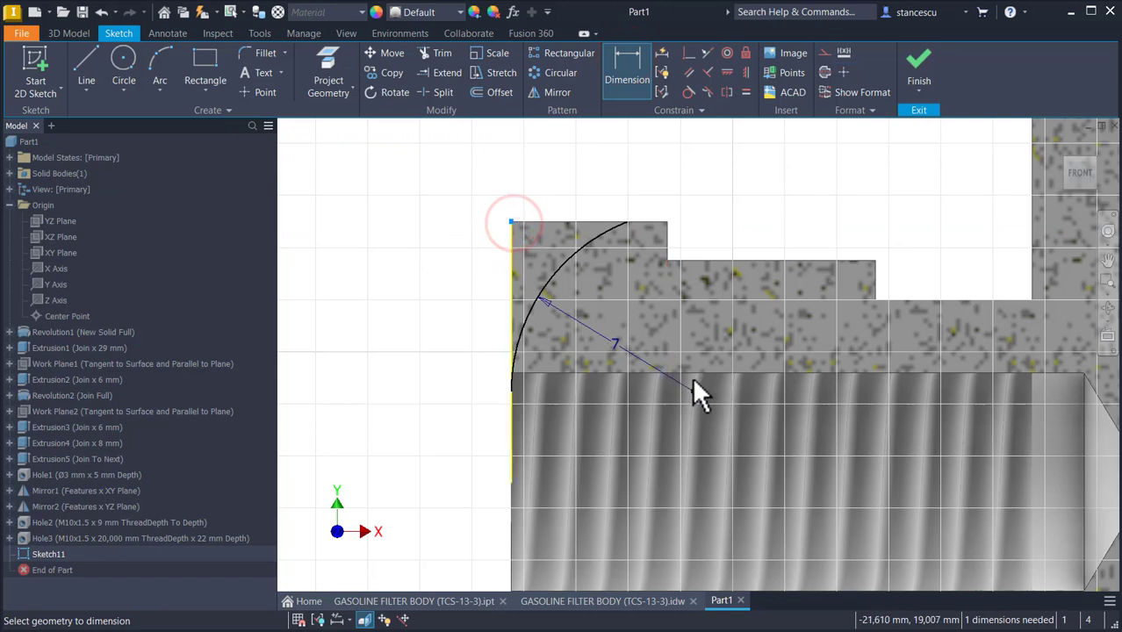
{"action": "left_click", "coordinate": [689, 389]}
{"action": "left_click", "coordinate": [457, 323]}
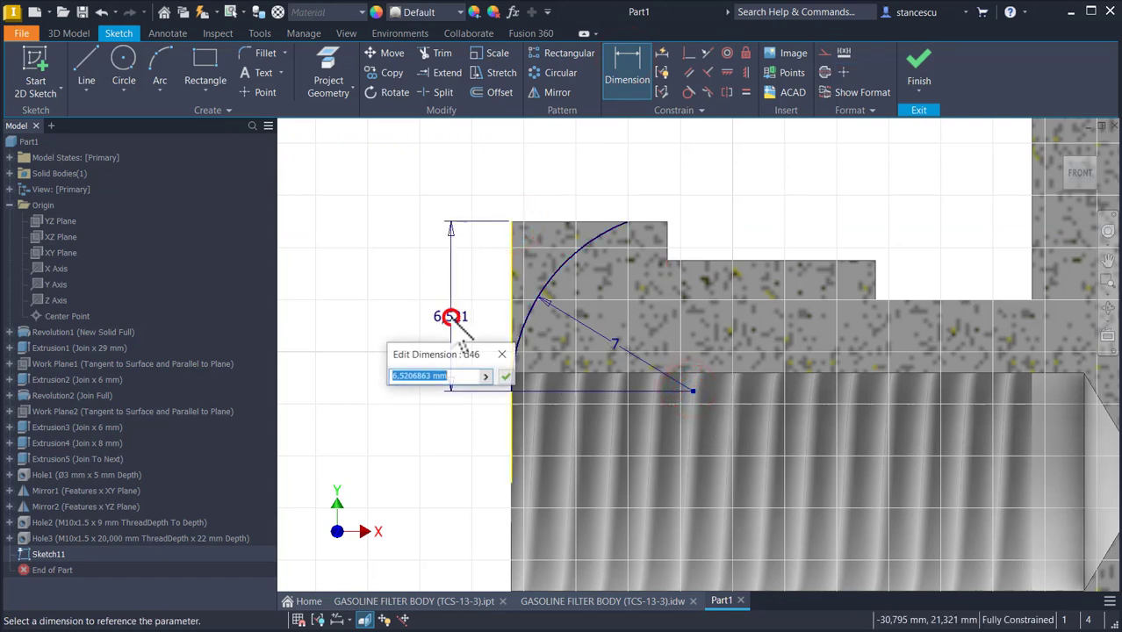
{"action": "key", "text": "Return"}
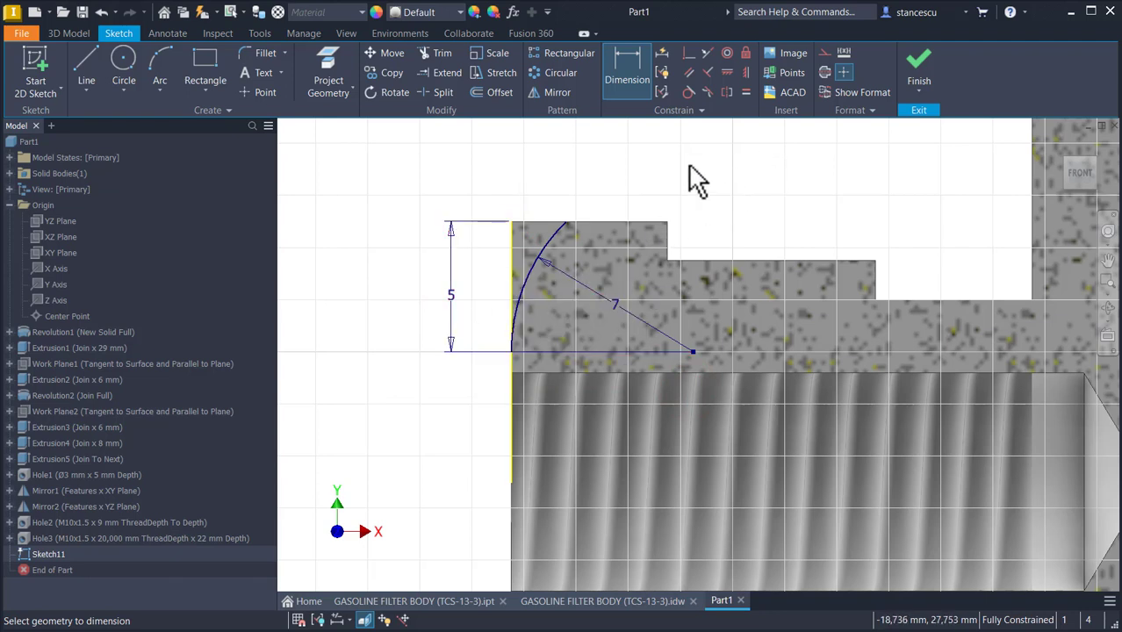
Step: Draw a line along the body's top edge from the outer corner to the arc's upper endpoint
{"action": "left_click", "coordinate": [92, 67]}
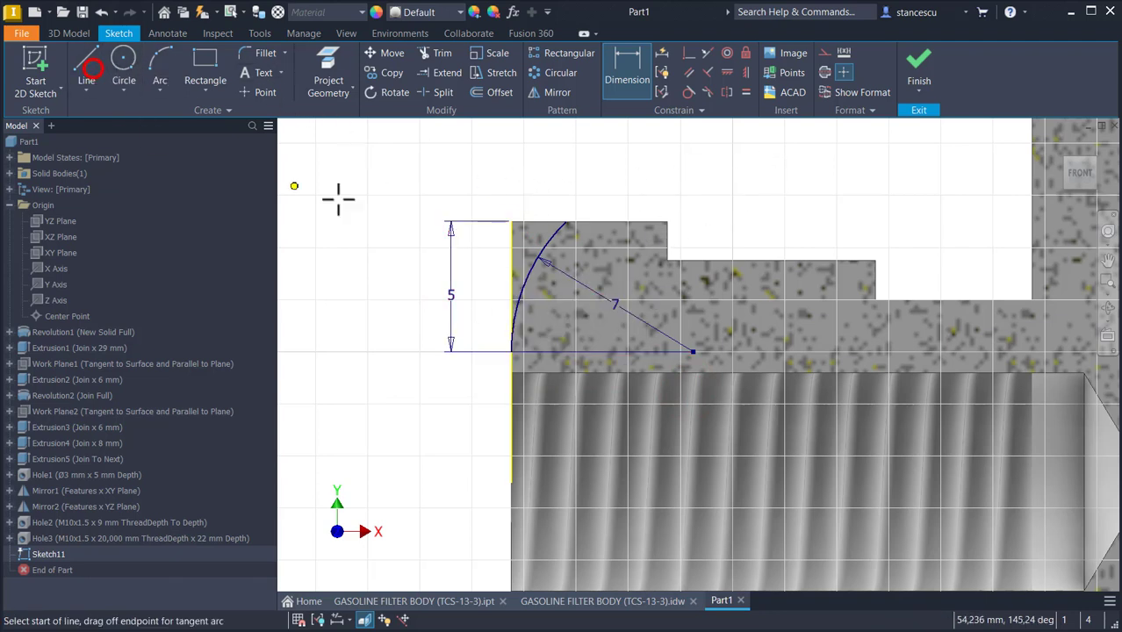
{"action": "left_click", "coordinate": [511, 223]}
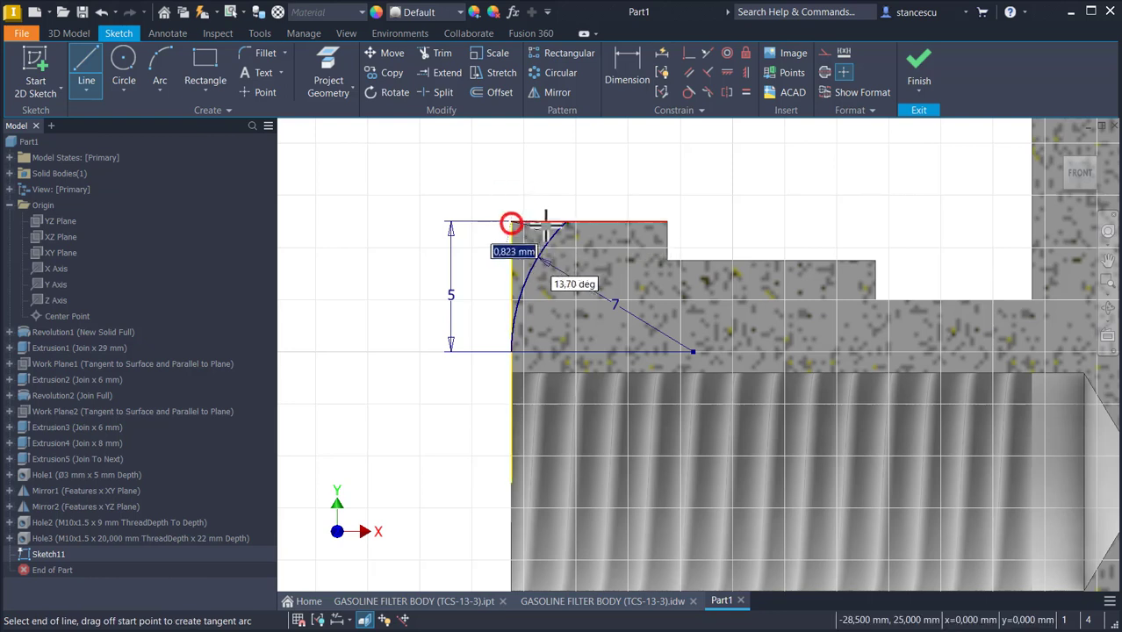
{"action": "left_click", "coordinate": [566, 222]}
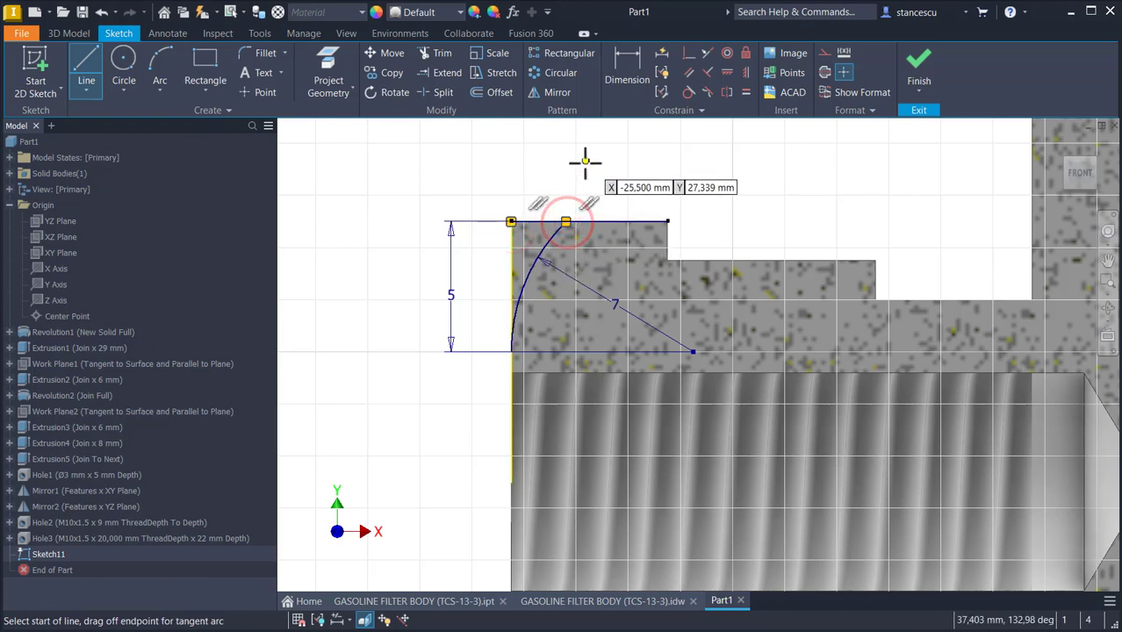
{"action": "key", "text": "Escape"}
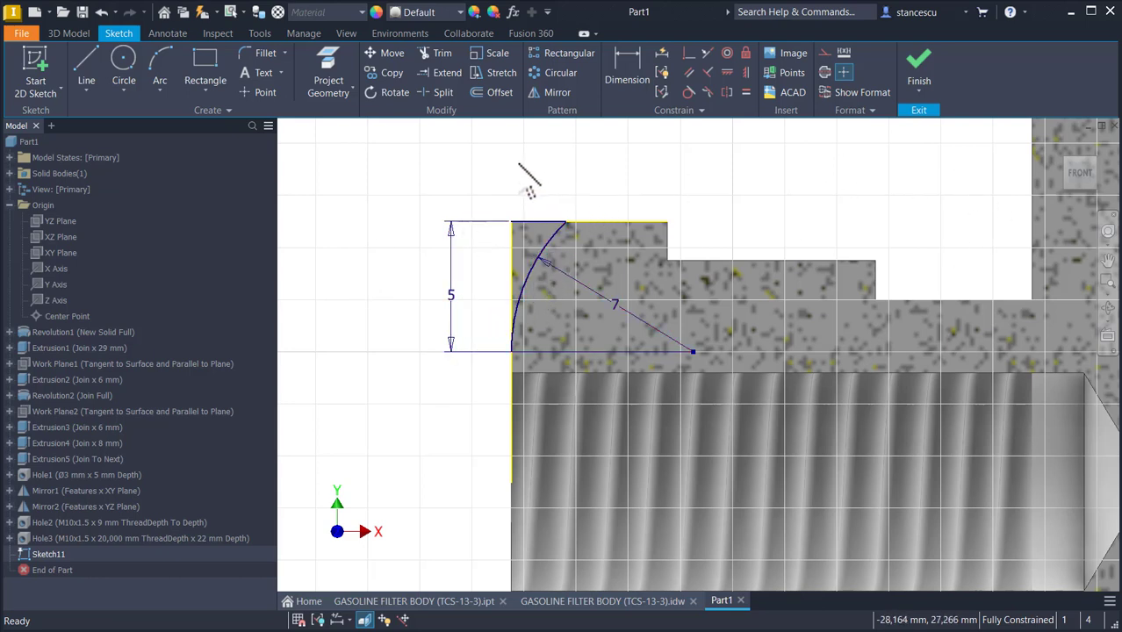
Step: Sketch a two-point rectangle outside the body, from its lower outer corner up to the level of the 5 mm dimension's upper end
{"action": "middle_click_drag", "start_coordinate": [639, 217], "coordinate": [639, 186]}
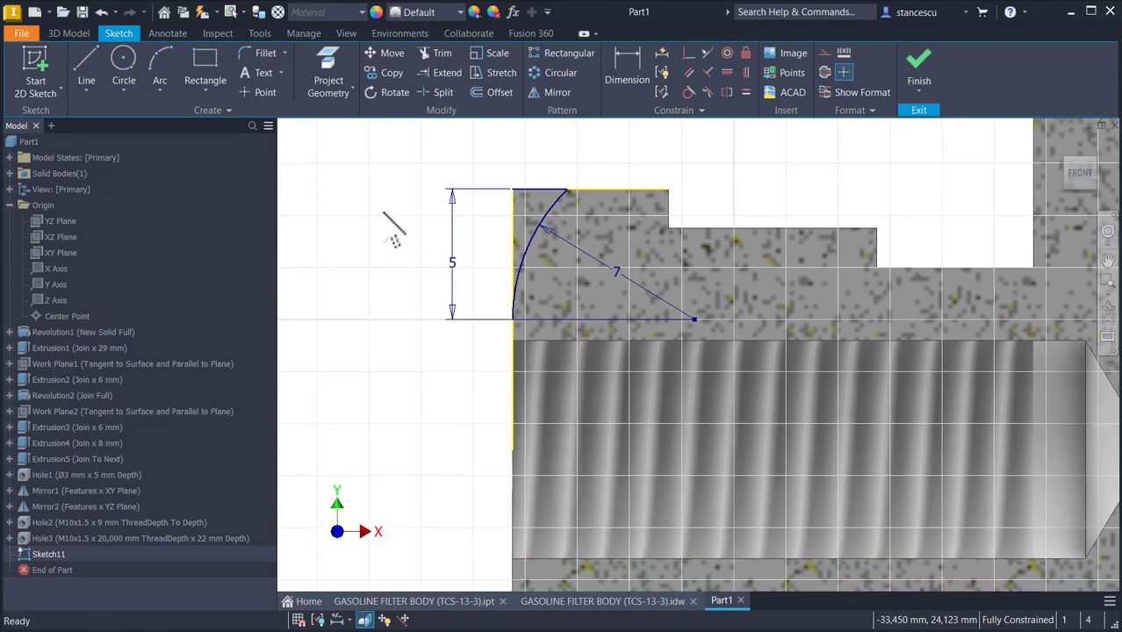
{"action": "scroll", "coordinate": [385, 255], "scroll_direction": "down", "scroll_amount": 3}
{"action": "mouse_move", "coordinate": [381, 248]}
{"action": "middle_mouse_down"}
{"action": "mouse_move", "coordinate": [476, 248]}
{"action": "mouse_move", "coordinate": [526, 200]}
{"action": "mouse_move", "coordinate": [518, 195]}
{"action": "middle_mouse_up"}
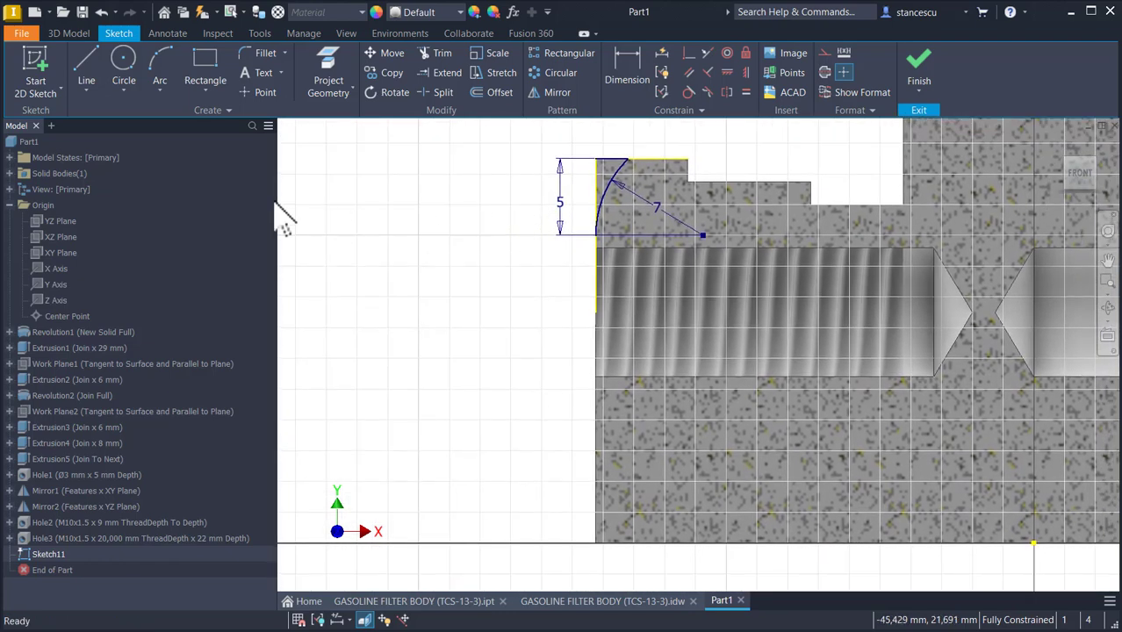
{"action": "left_click", "coordinate": [205, 65]}
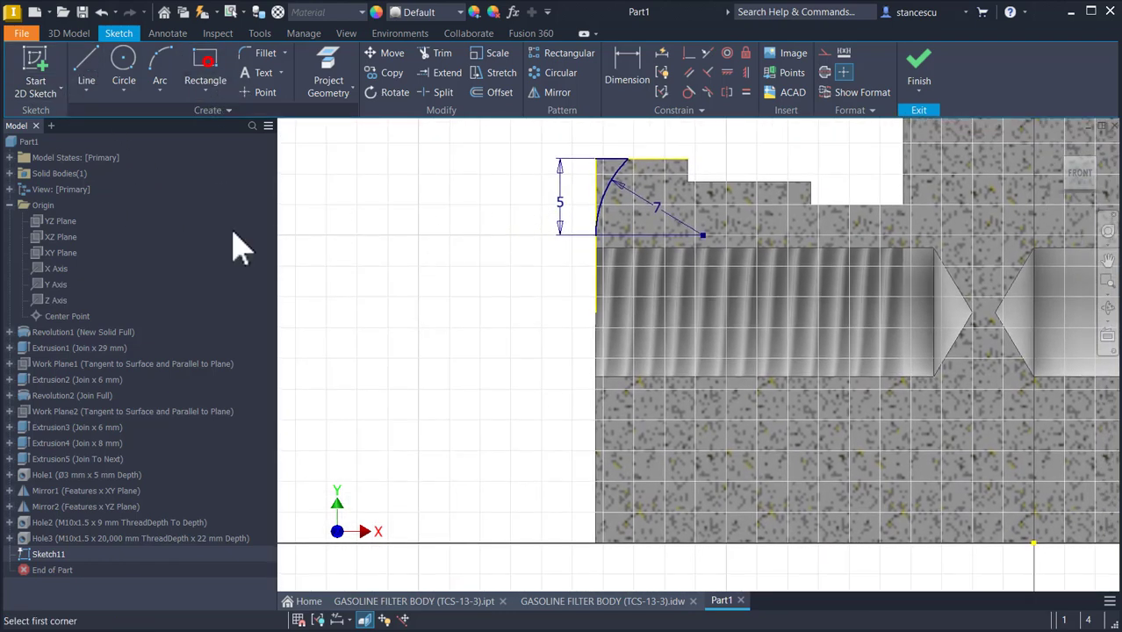
{"action": "left_click", "coordinate": [596, 538]}
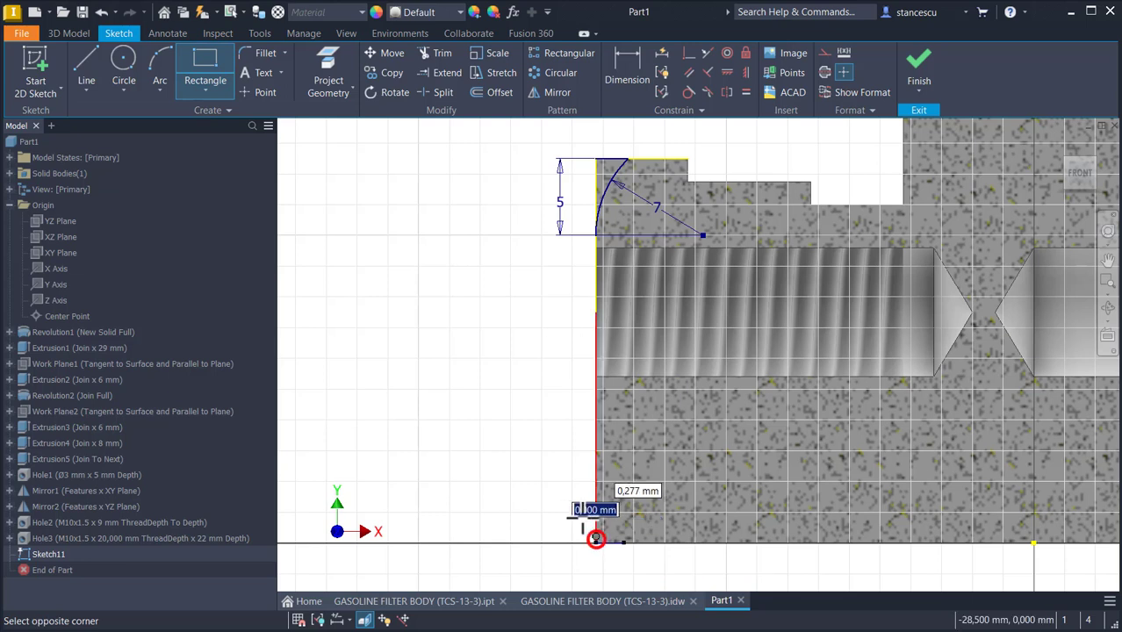
{"action": "left_click", "coordinate": [486, 159]}
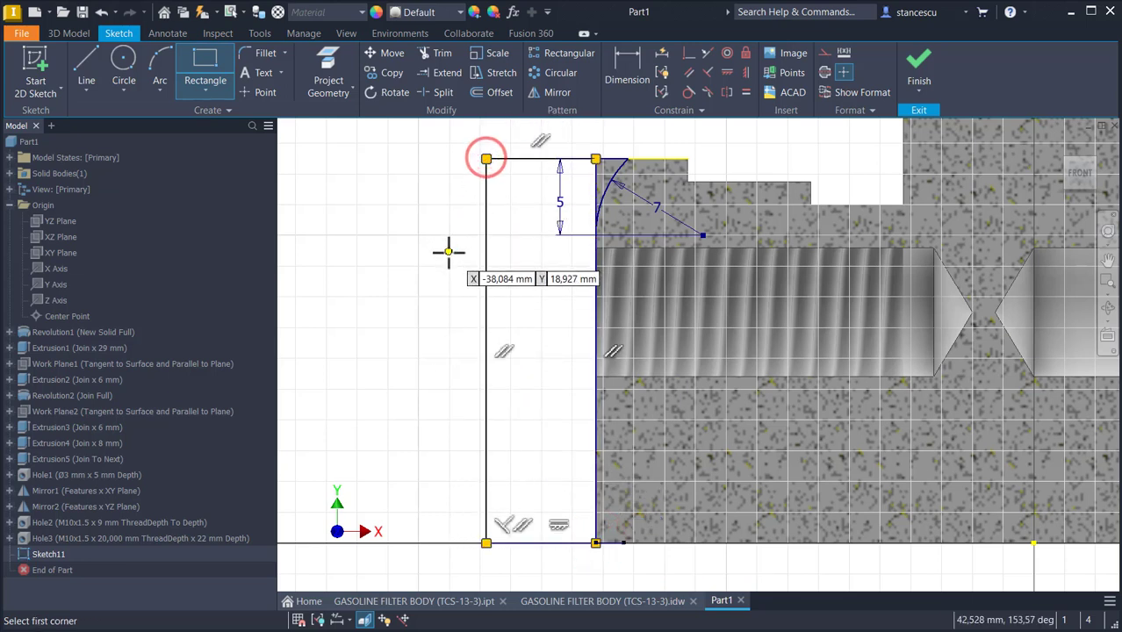
{"action": "key", "text": "Escape"}
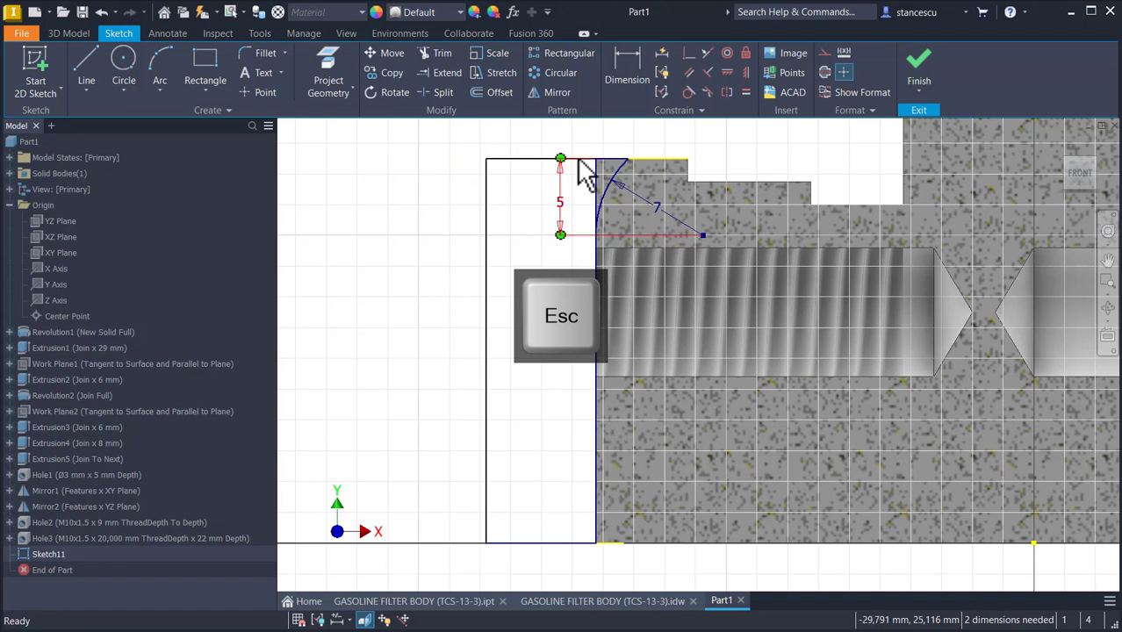
Step: Make the rectangle's top edge collinear with the body's projected top edge and shift its outer vertical edge slightly outward
{"action": "left_click", "coordinate": [570, 160]}
{"action": "left_click", "coordinate": [519, 161]}
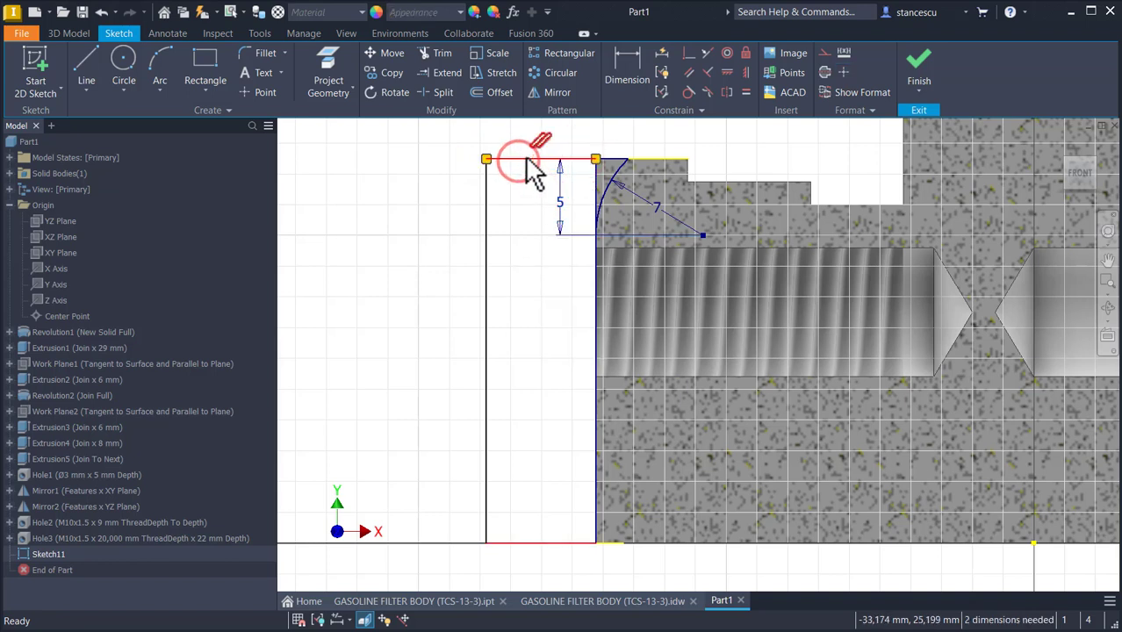
{"action": "left_click", "coordinate": [523, 181]}
{"action": "left_click_drag", "start_coordinate": [529, 160], "coordinate": [532, 143]}
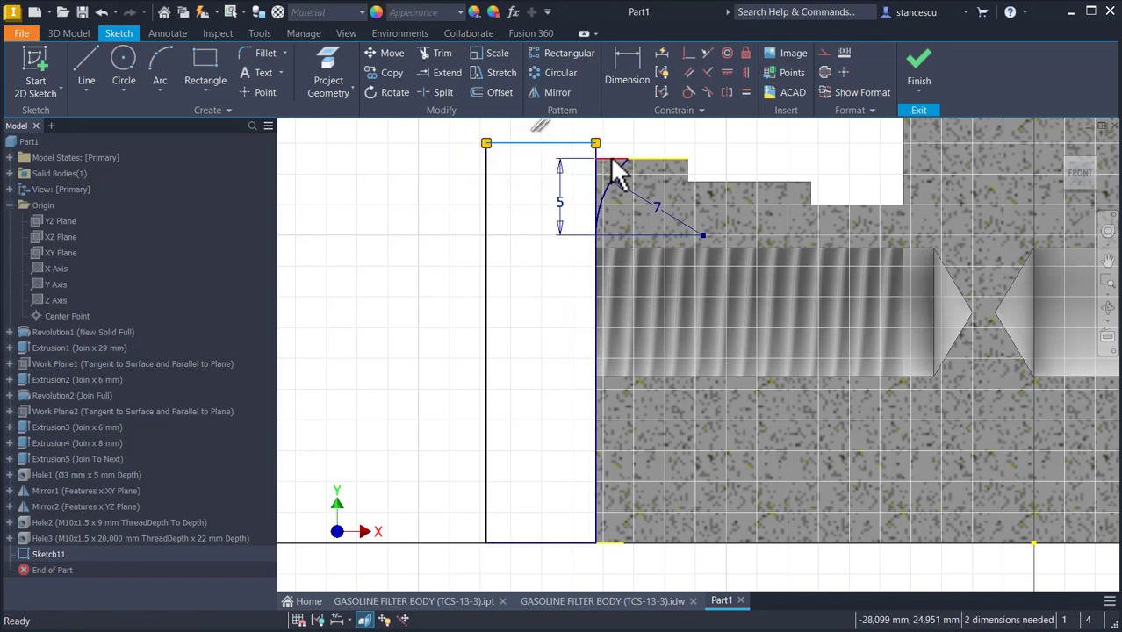
{"action": "left_click", "coordinate": [710, 54]}
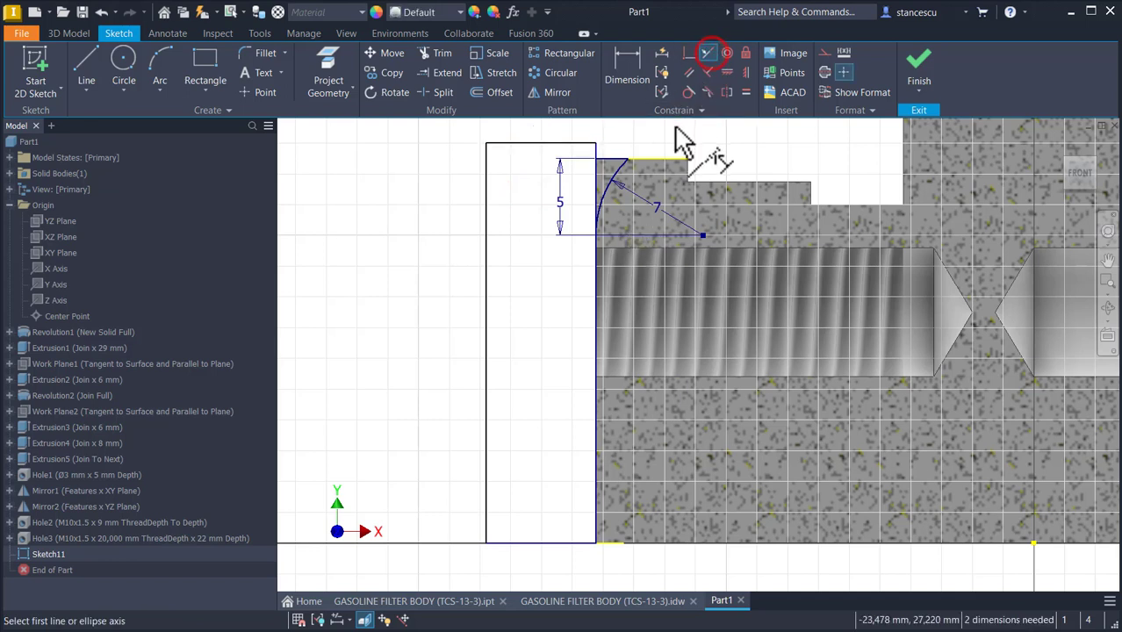
{"action": "left_click", "coordinate": [643, 159]}
{"action": "left_click", "coordinate": [566, 143]}
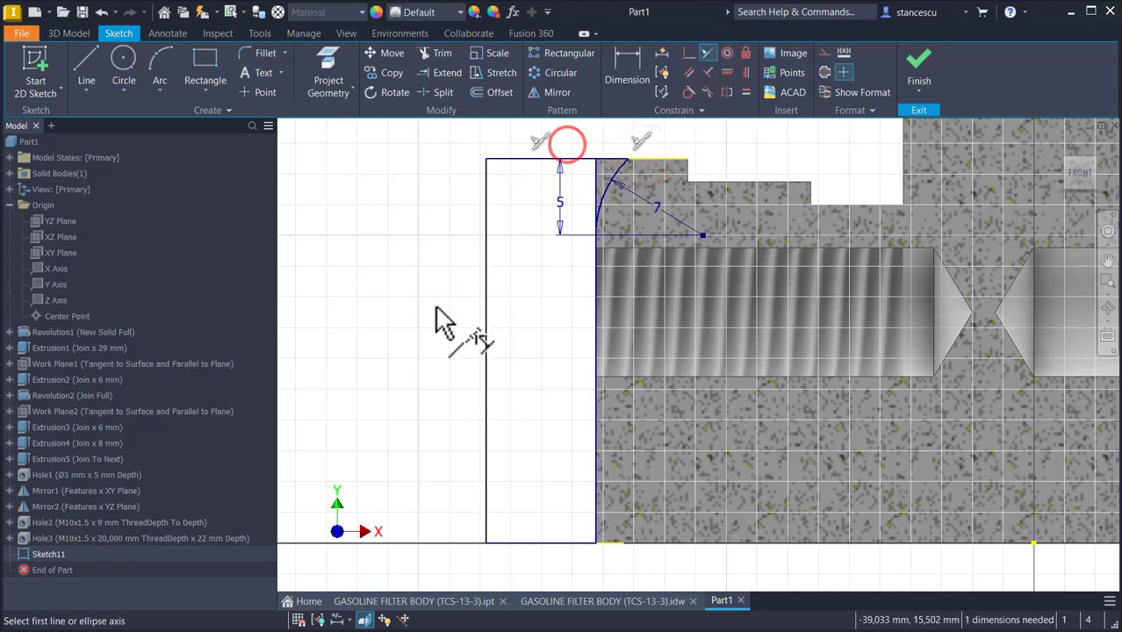
{"action": "key", "text": "Escape"}
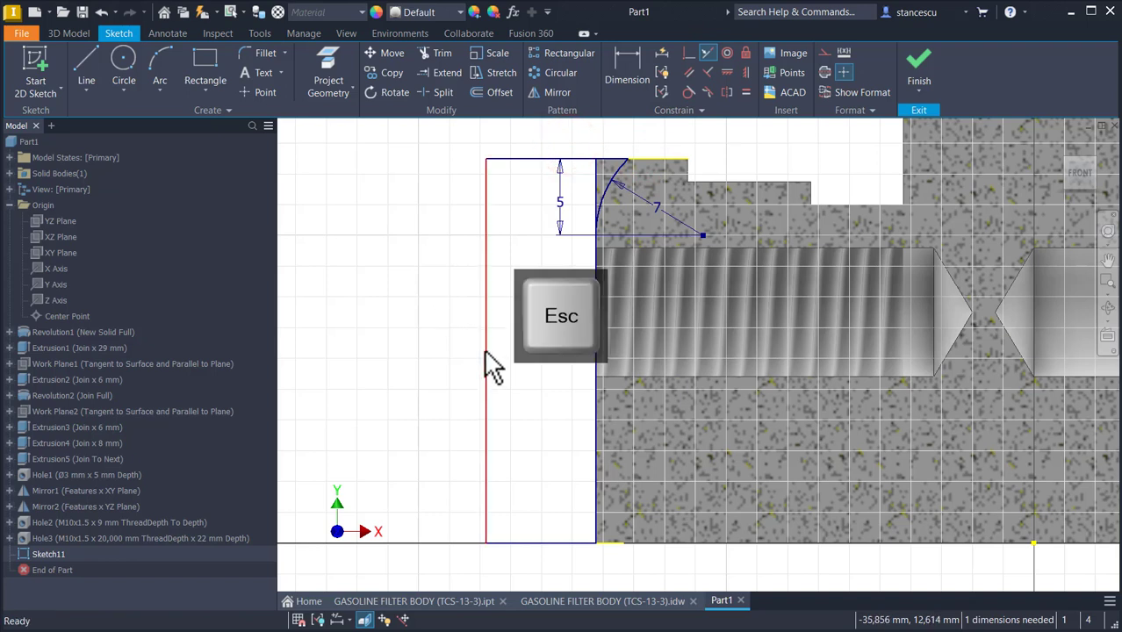
{"action": "left_click_drag", "start_coordinate": [485, 351], "coordinate": [471, 373]}
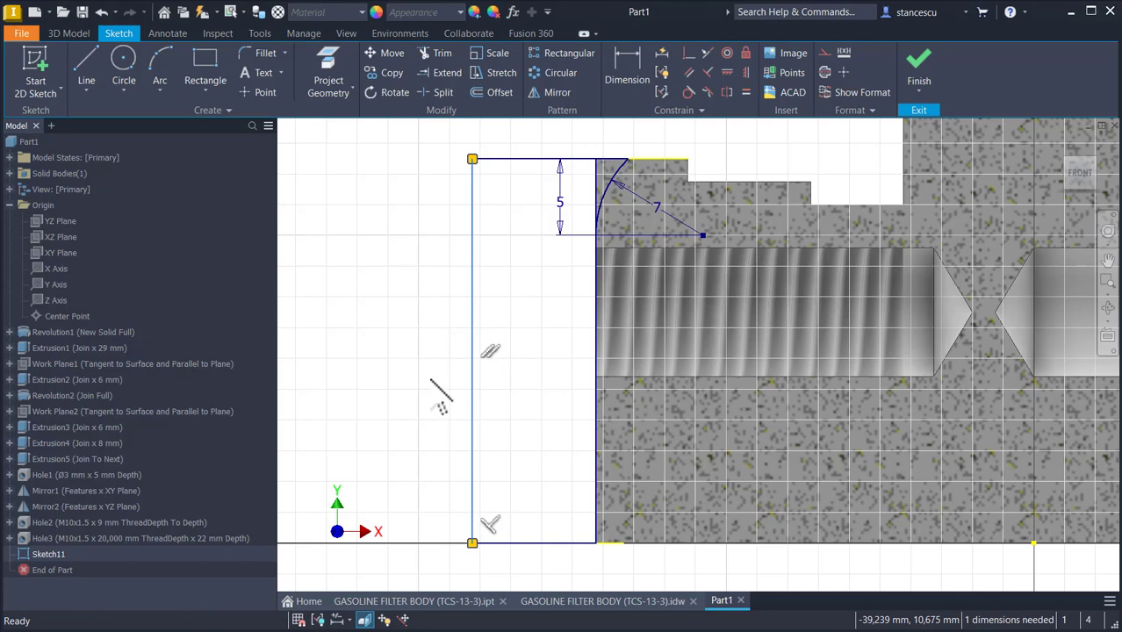
Step: Finish the sketch and revolve both profiles, the rectangle and the arc corner, 360° around the Y axis as a cut
{"action": "left_click", "coordinate": [921, 70]}
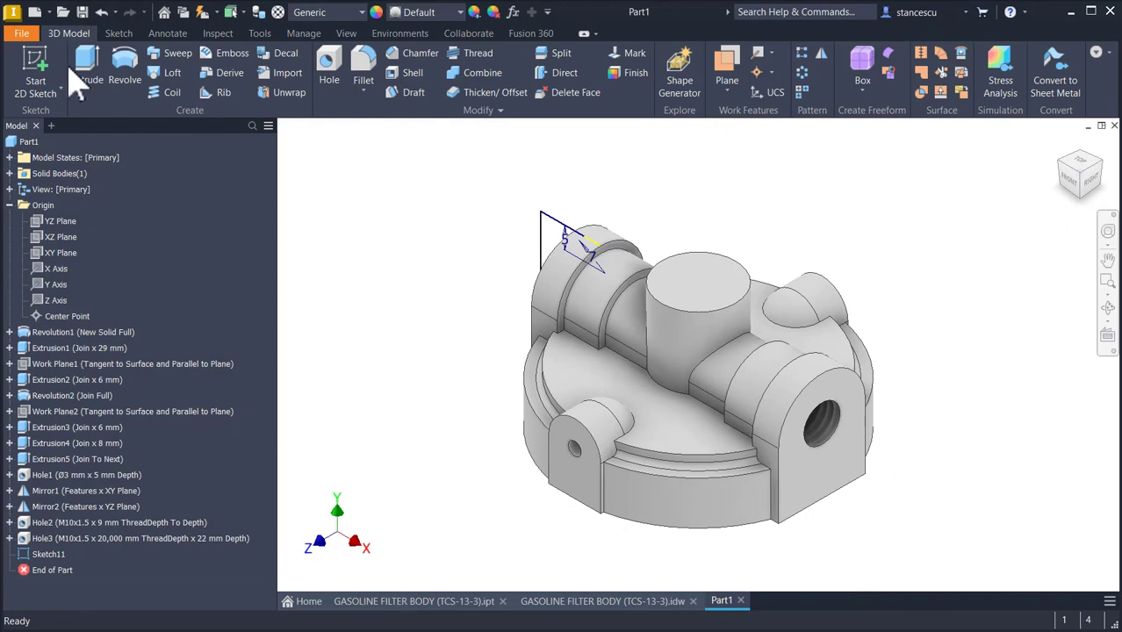
{"action": "left_click", "coordinate": [125, 66]}
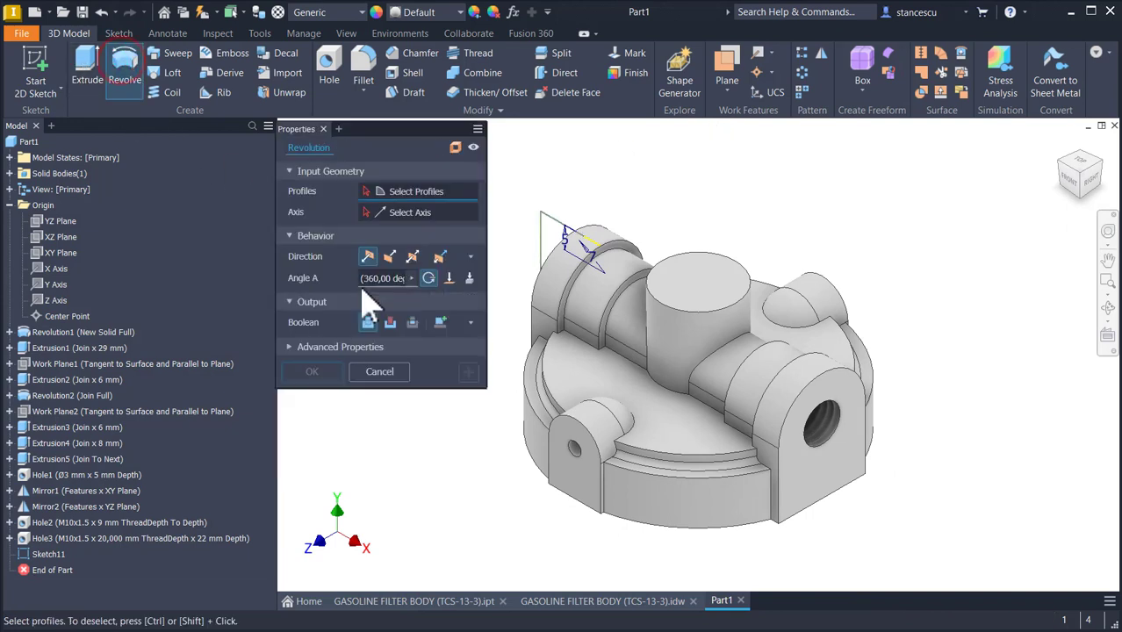
{"action": "left_click", "coordinate": [548, 241]}
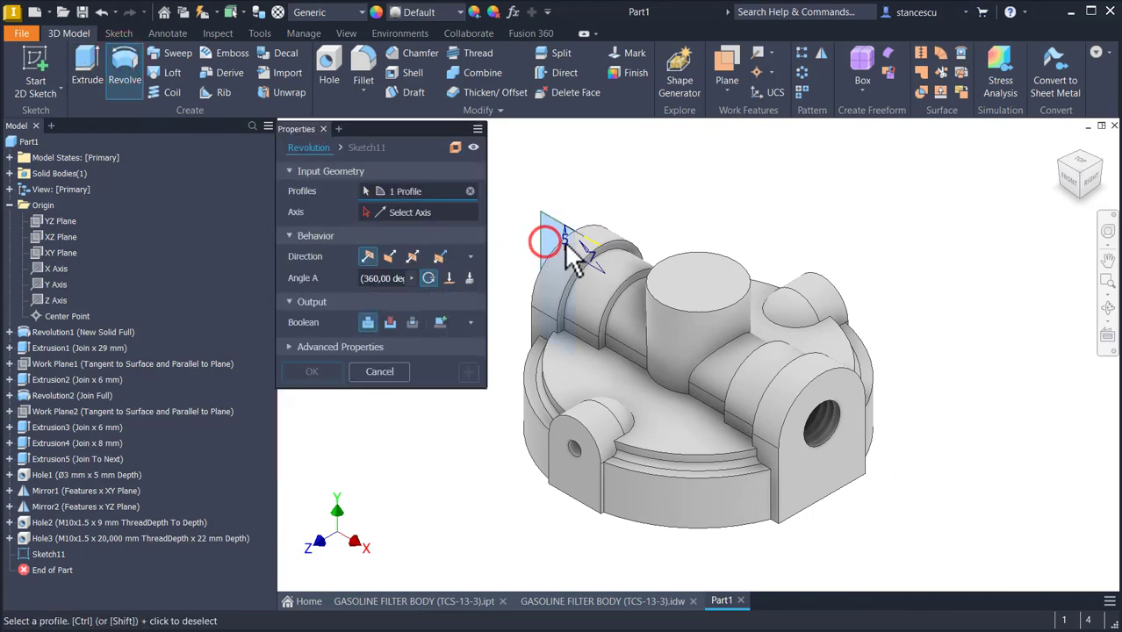
{"action": "left_click", "coordinate": [577, 240]}
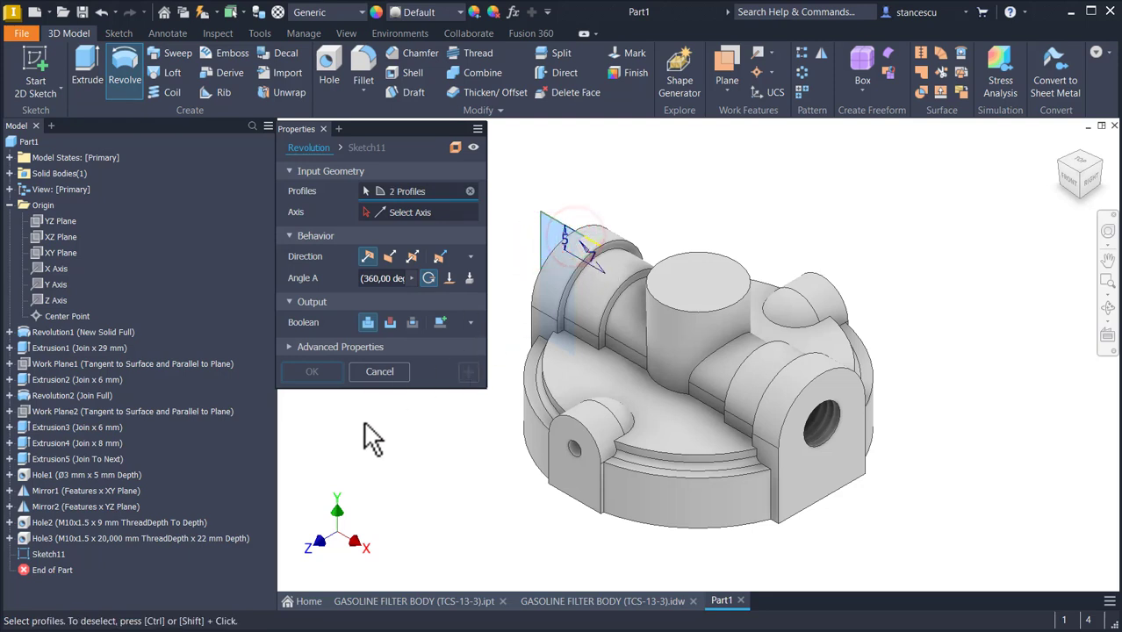
{"action": "left_click", "coordinate": [402, 214]}
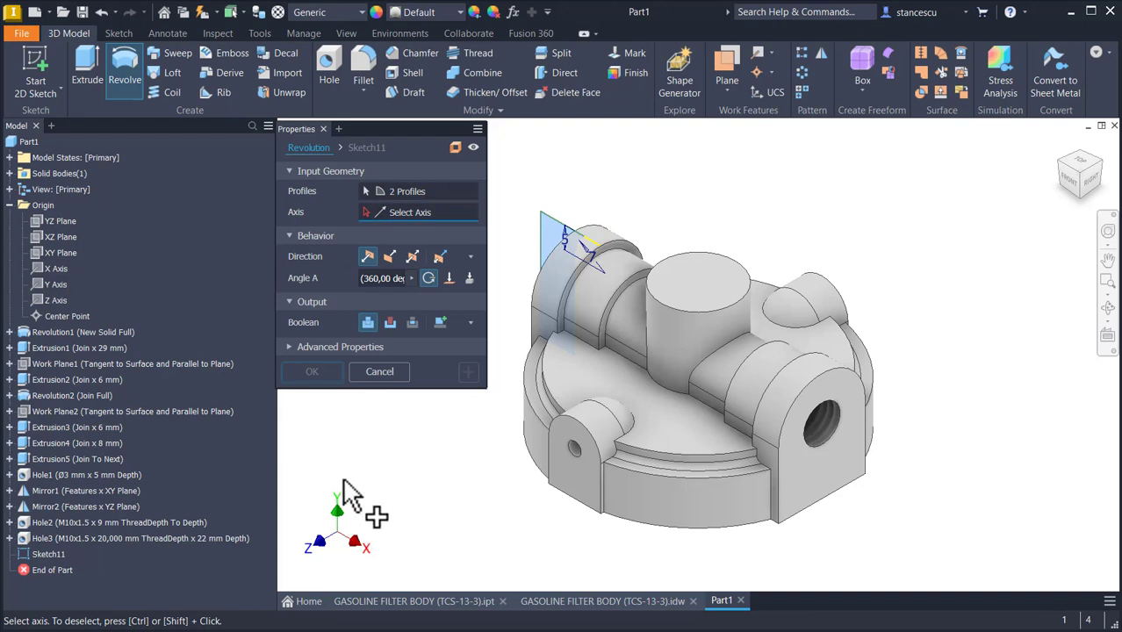
{"action": "left_click", "coordinate": [63, 286]}
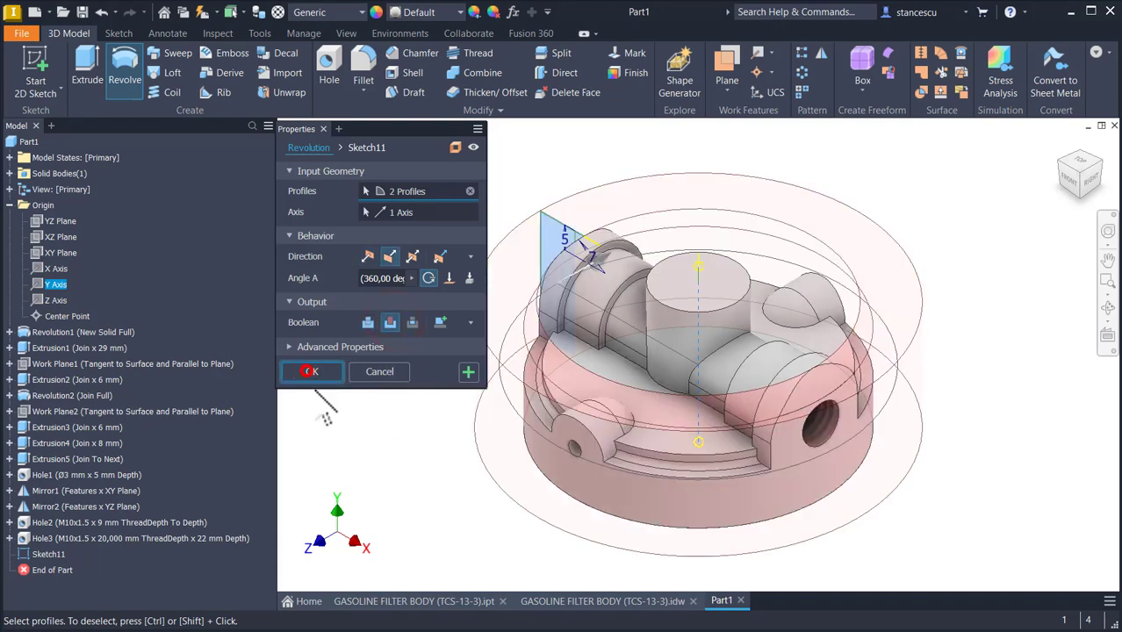
{"action": "left_click", "coordinate": [307, 372]}
{"action": "middle_click_drag", "start_coordinate": [902, 321], "coordinate": [697, 466], "text": "shift"}
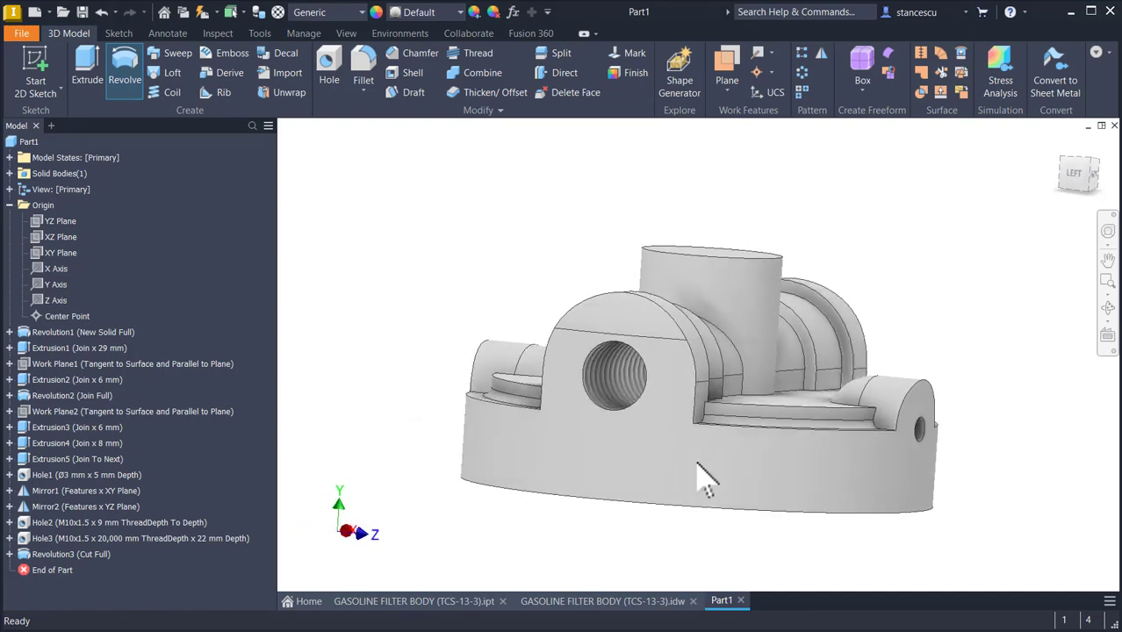
{"action": "key", "text": "F6"}
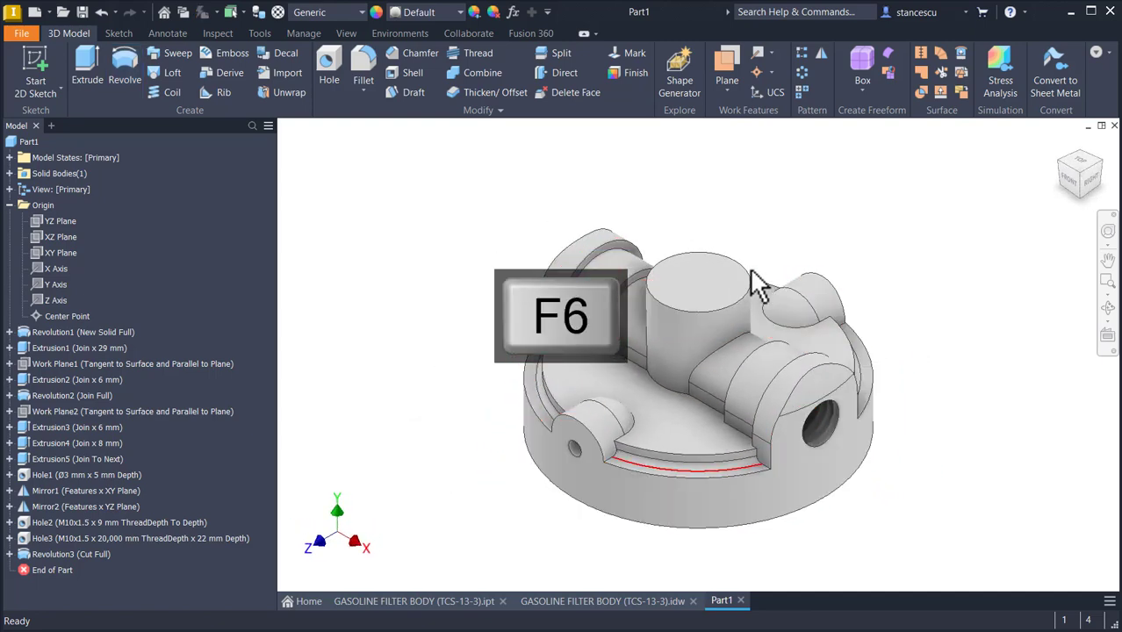
Step: Switch to GASOLINE FILTER BODY (TCS-13-3).ipt and examine the underside of the reference model
{"action": "left_click", "coordinate": [426, 602]}
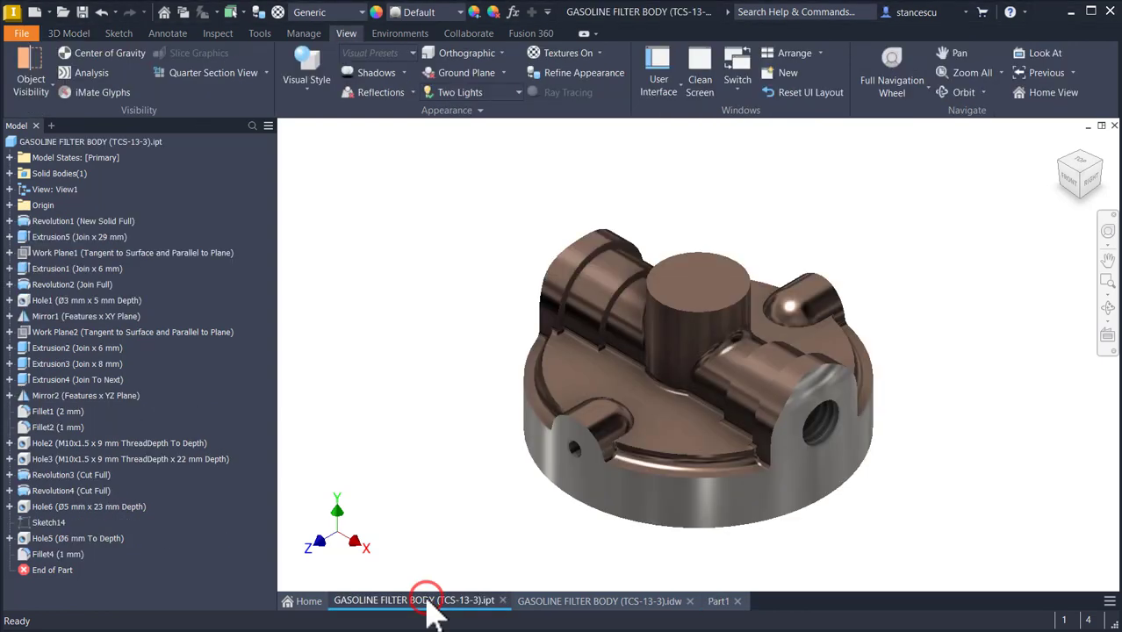
{"action": "middle_click_drag", "start_coordinate": [579, 548], "coordinate": [651, 367], "text": "shift"}
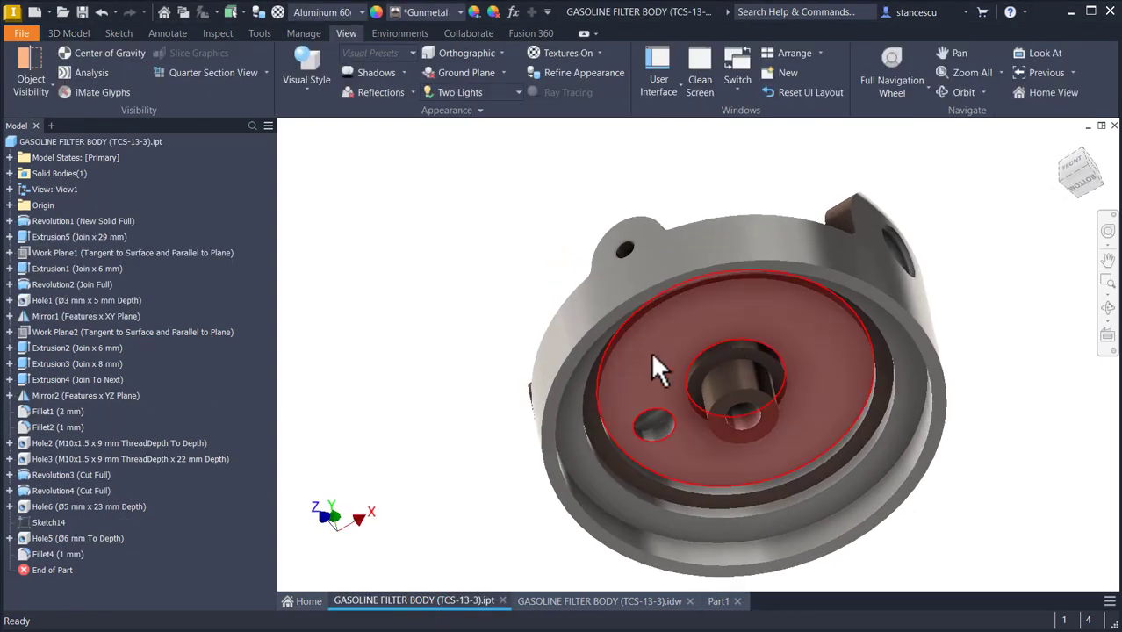
{"action": "key", "text": "F6"}
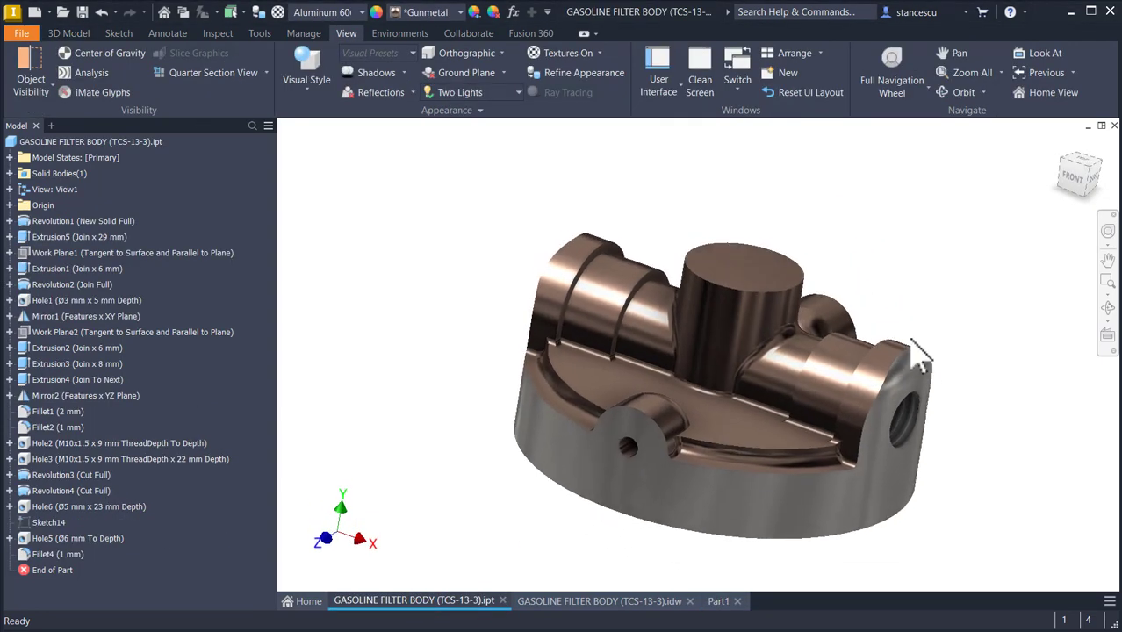
Step: Switch to GASOLINE FILTER BODY (TCS-13-3).idw and examine the underside recess dimensions in section view A-A
{"action": "left_click", "coordinate": [610, 600]}
{"action": "scroll", "coordinate": [773, 451], "scroll_direction": "up", "scroll_amount": 5}
{"action": "middle_click_drag", "start_coordinate": [774, 451], "coordinate": [738, 307]}
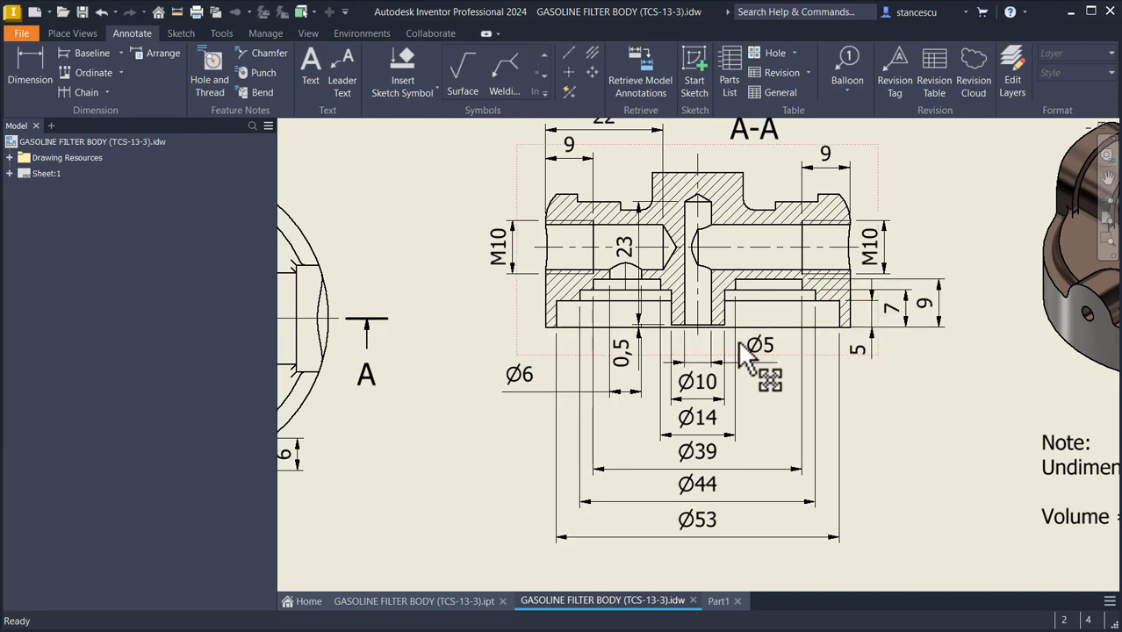
{"action": "scroll", "coordinate": [654, 351], "scroll_direction": "up", "scroll_amount": 3}
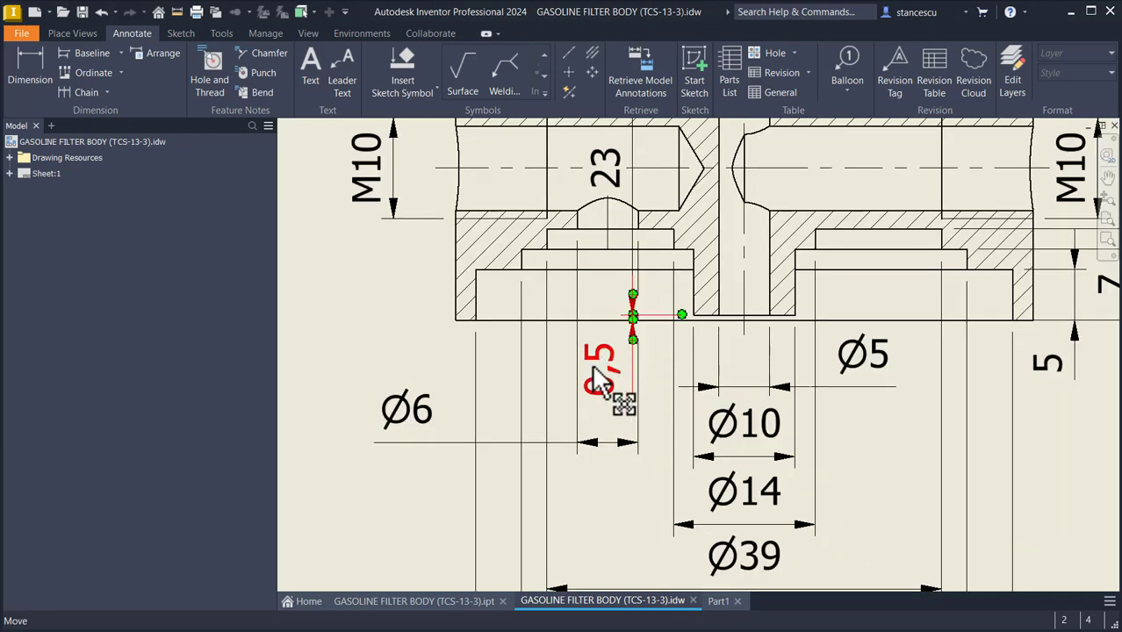
{"action": "left_click_drag", "start_coordinate": [595, 380], "coordinate": [614, 369]}
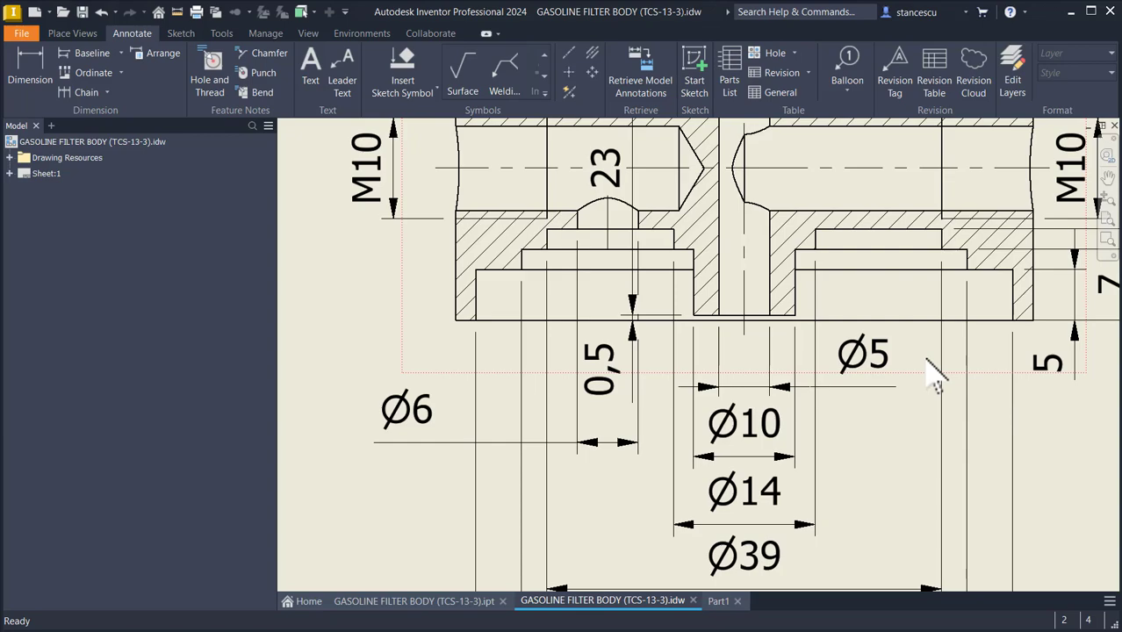
{"action": "key", "text": "Home"}
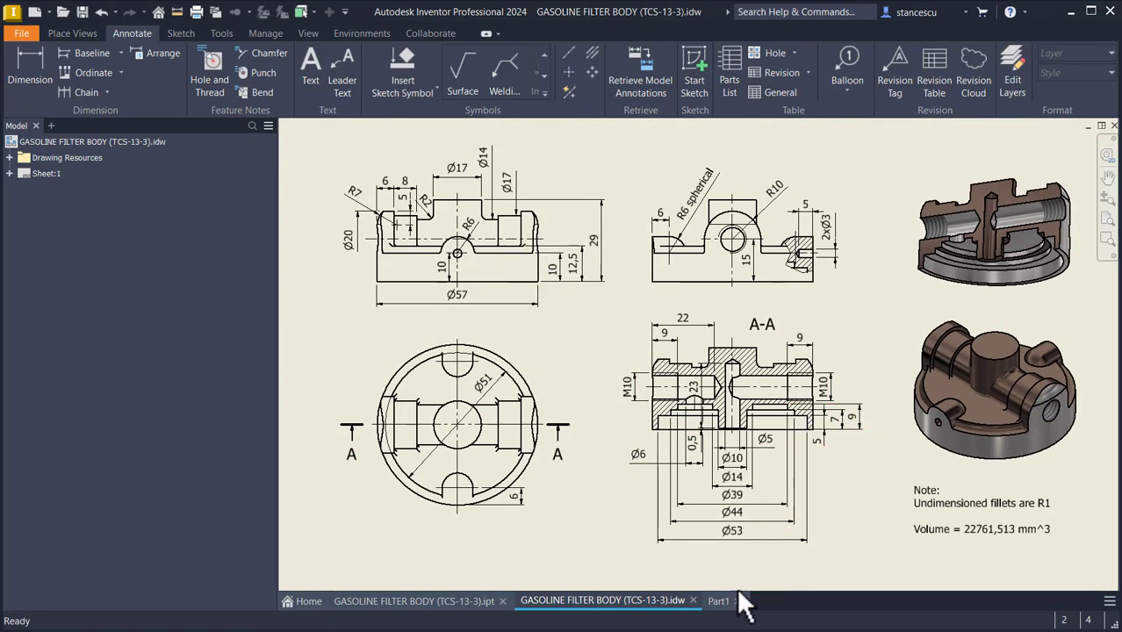
Step: Switch to Part1, create a new sketch on the XY plane and slice the graphics at the sketch plane
{"action": "left_click", "coordinate": [716, 601]}
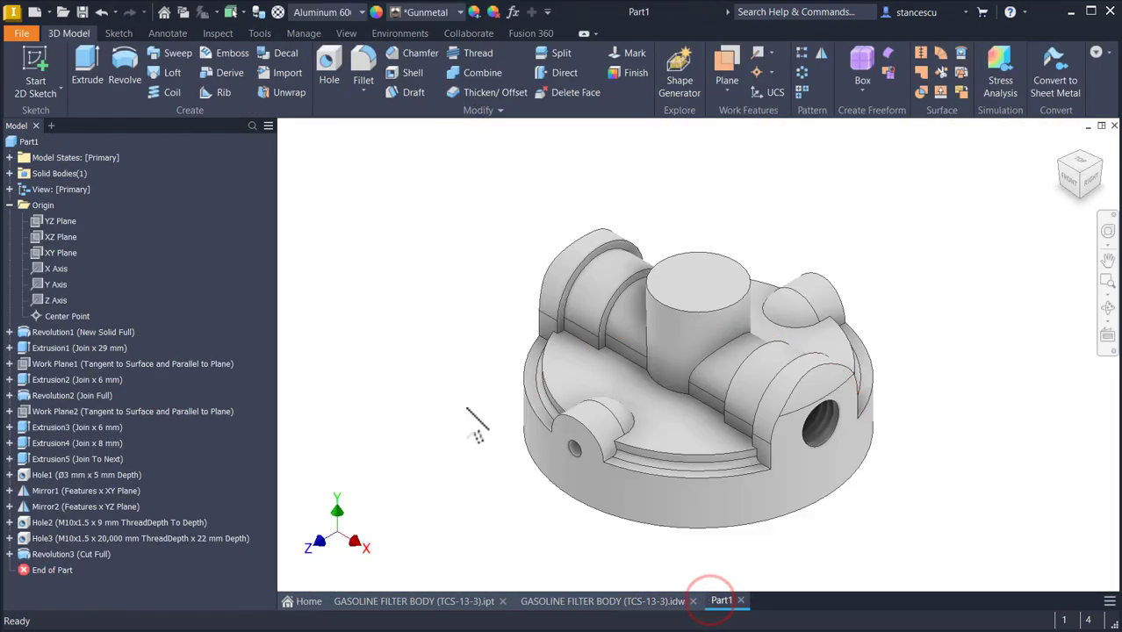
{"action": "left_click", "coordinate": [55, 256]}
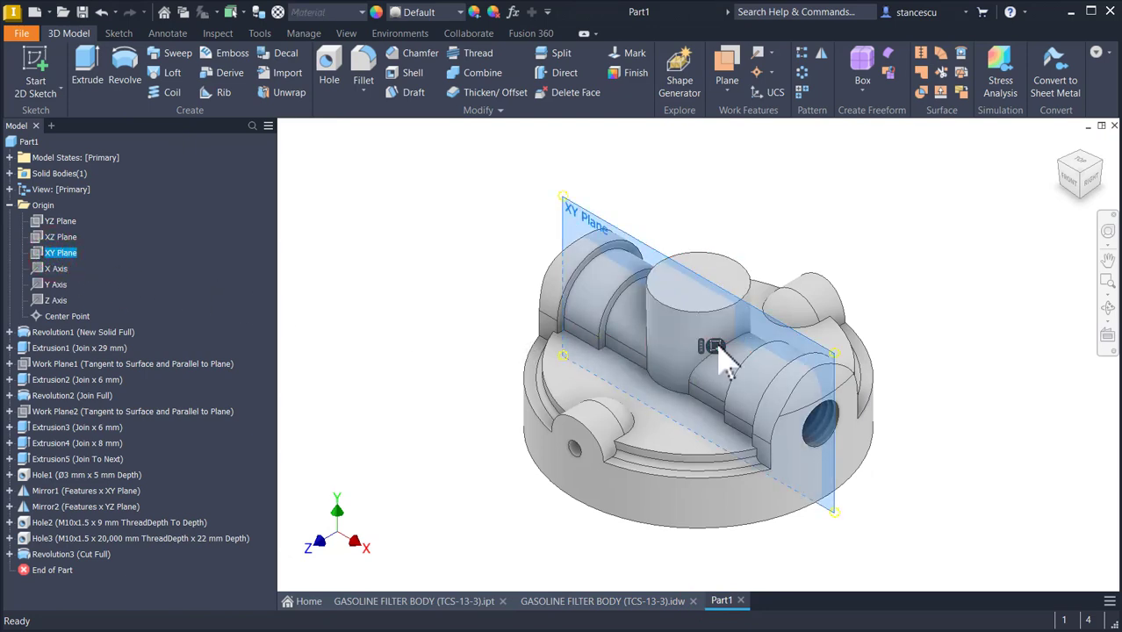
{"action": "left_click", "coordinate": [713, 345]}
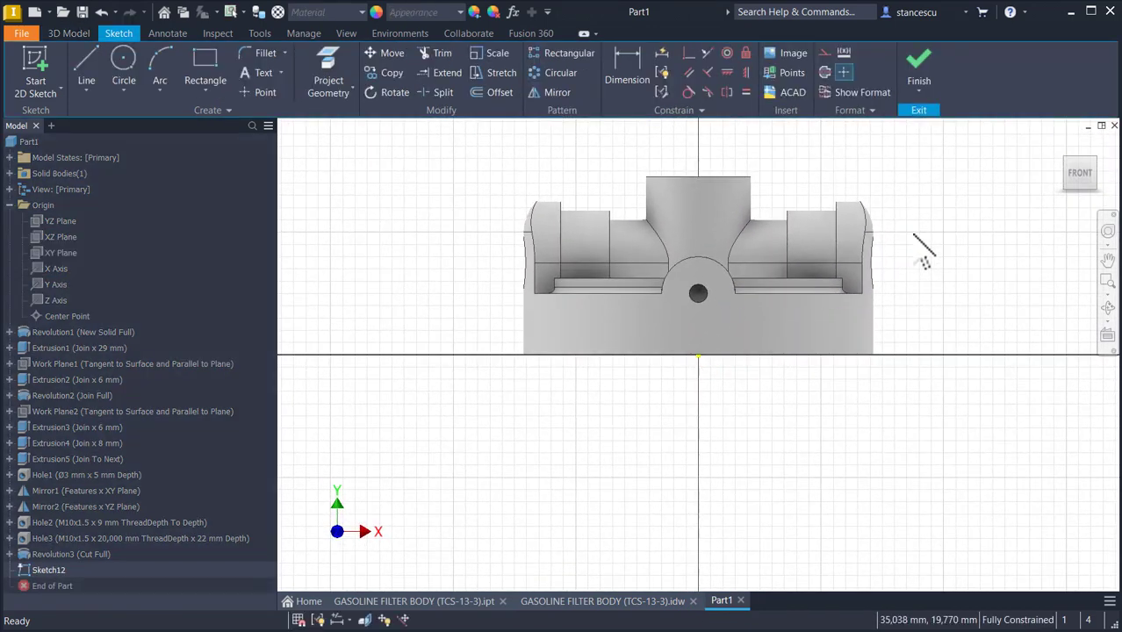
{"action": "key", "text": "F7"}
{"action": "key", "text": "Num_Lock"}
{"action": "scroll", "coordinate": [919, 246], "scroll_direction": "up", "scroll_amount": 3}
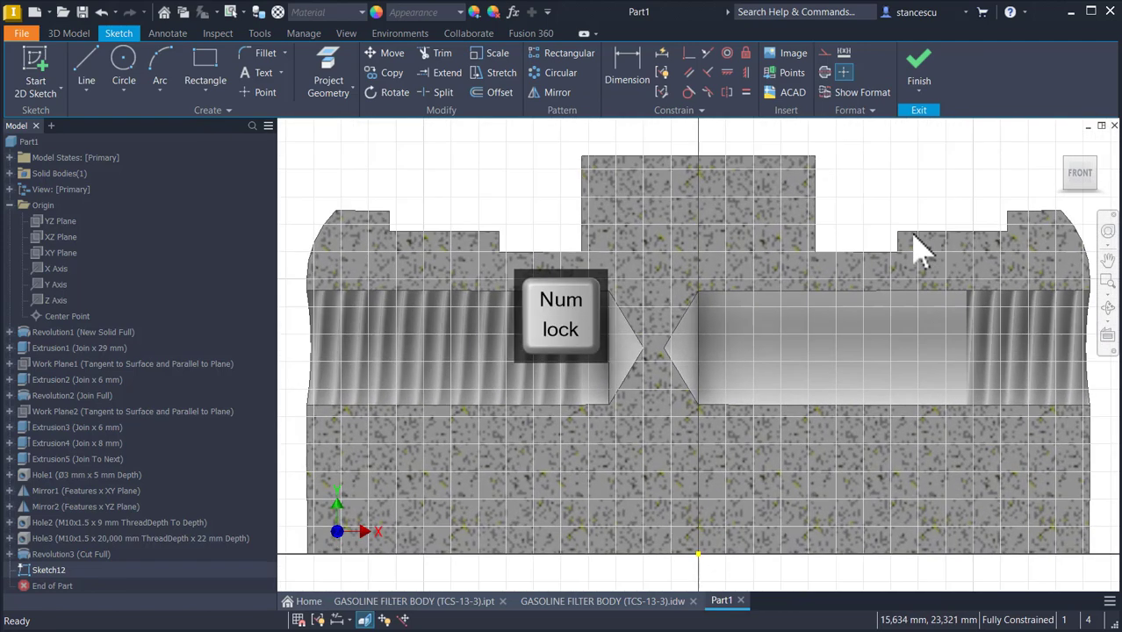
Step: Draw a vertical line from the origin to the midpoint of the central boss's top edge and convert it to a centerline
{"action": "left_click", "coordinate": [91, 78]}
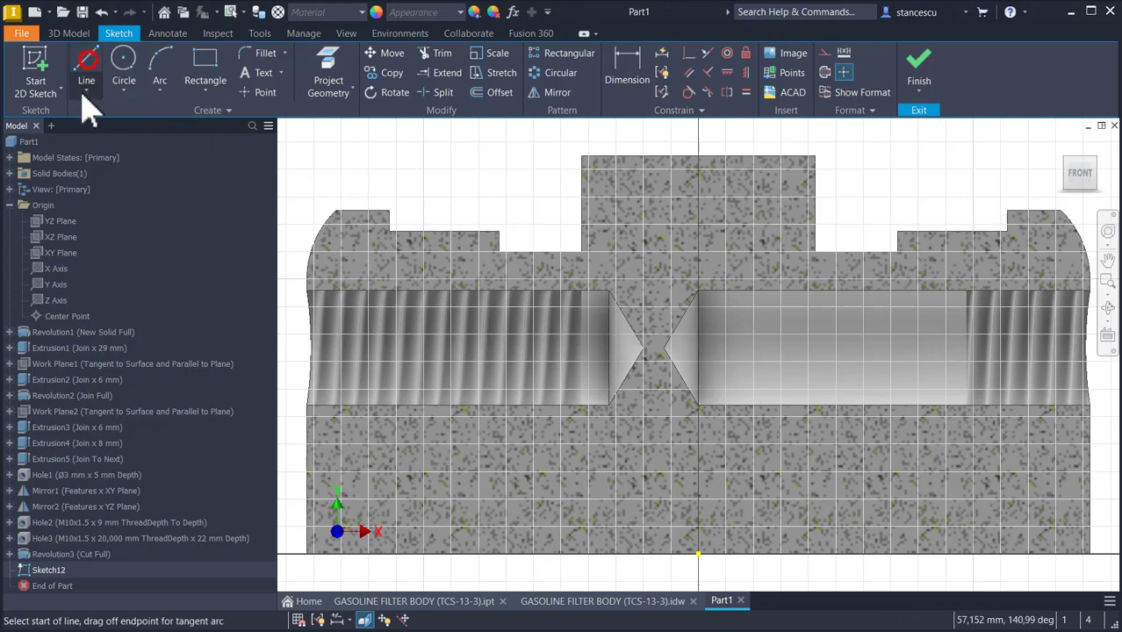
{"action": "left_click", "coordinate": [698, 553]}
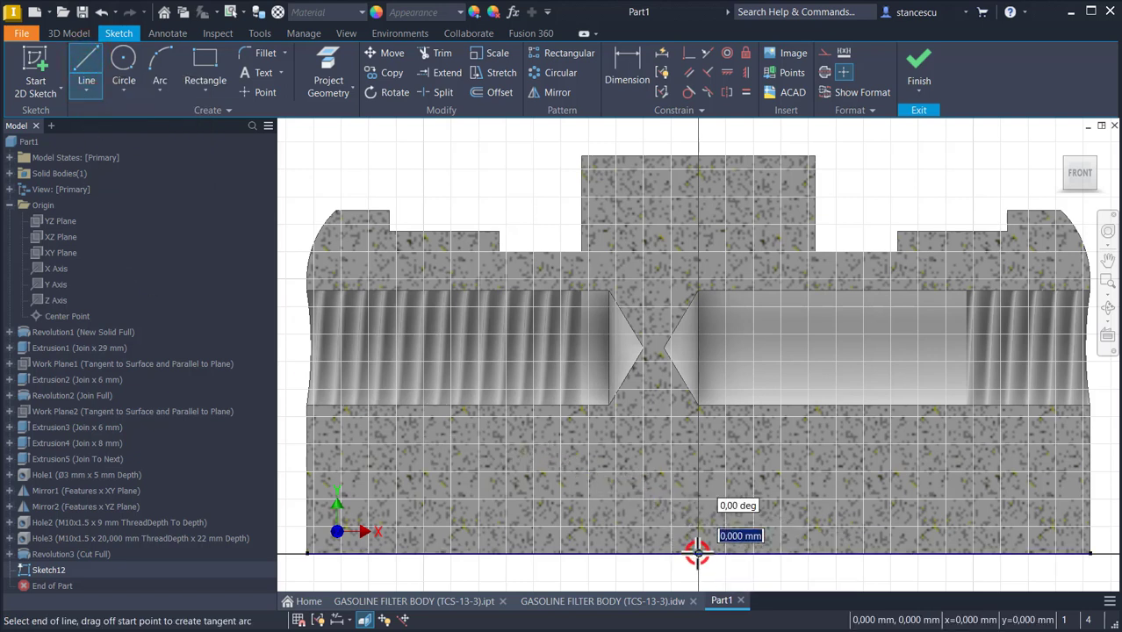
{"action": "left_click", "coordinate": [698, 157]}
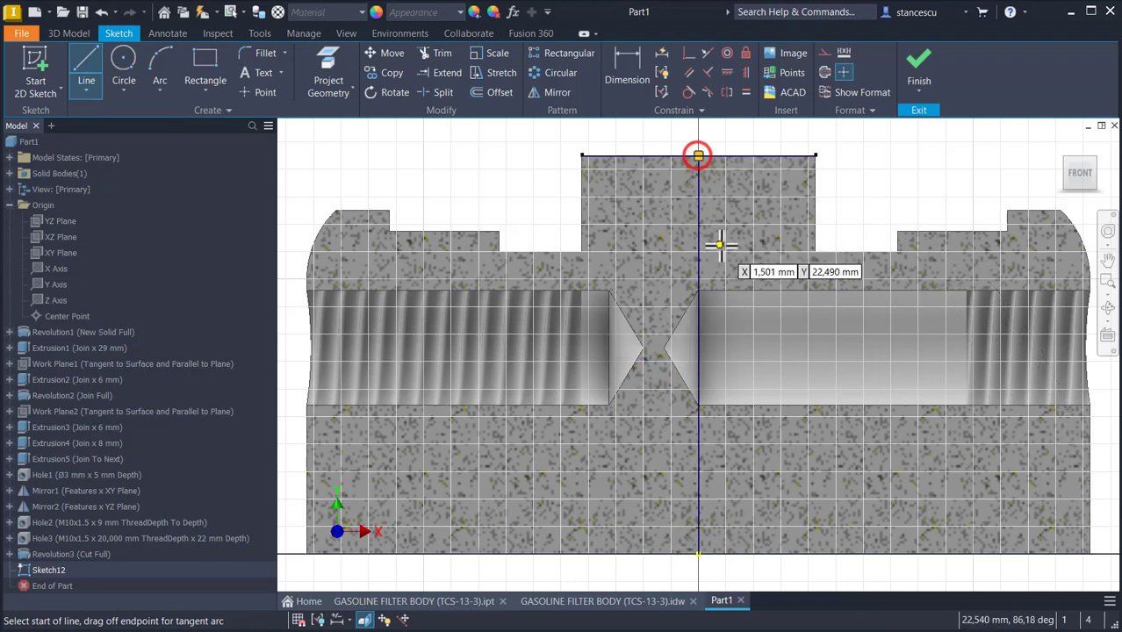
{"action": "key", "text": "Escape"}
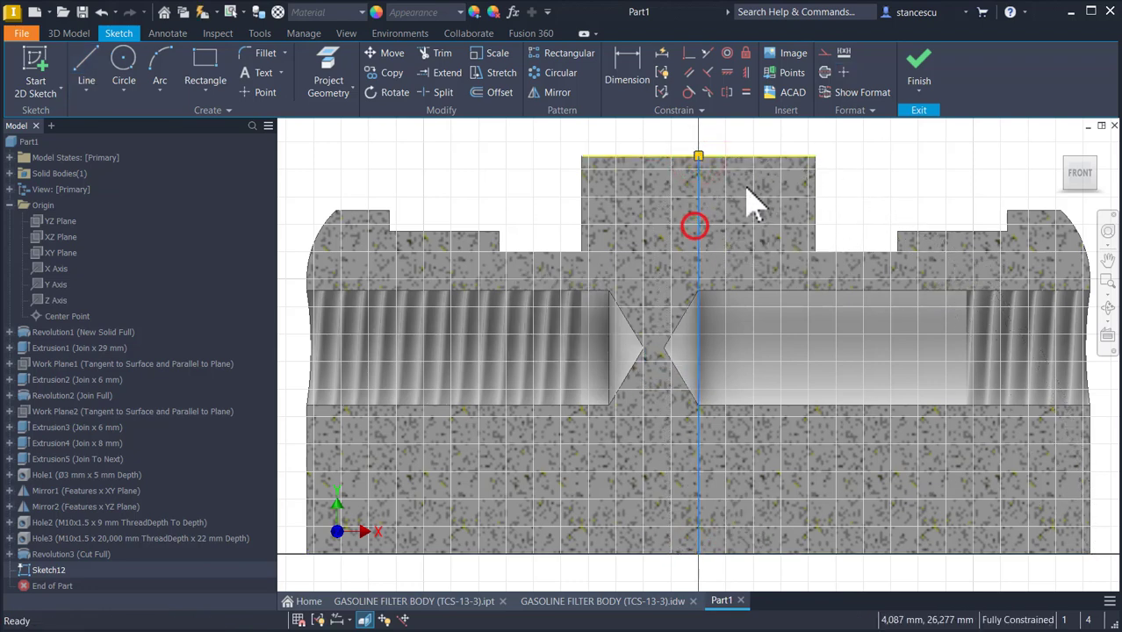
{"action": "left_click", "coordinate": [823, 71]}
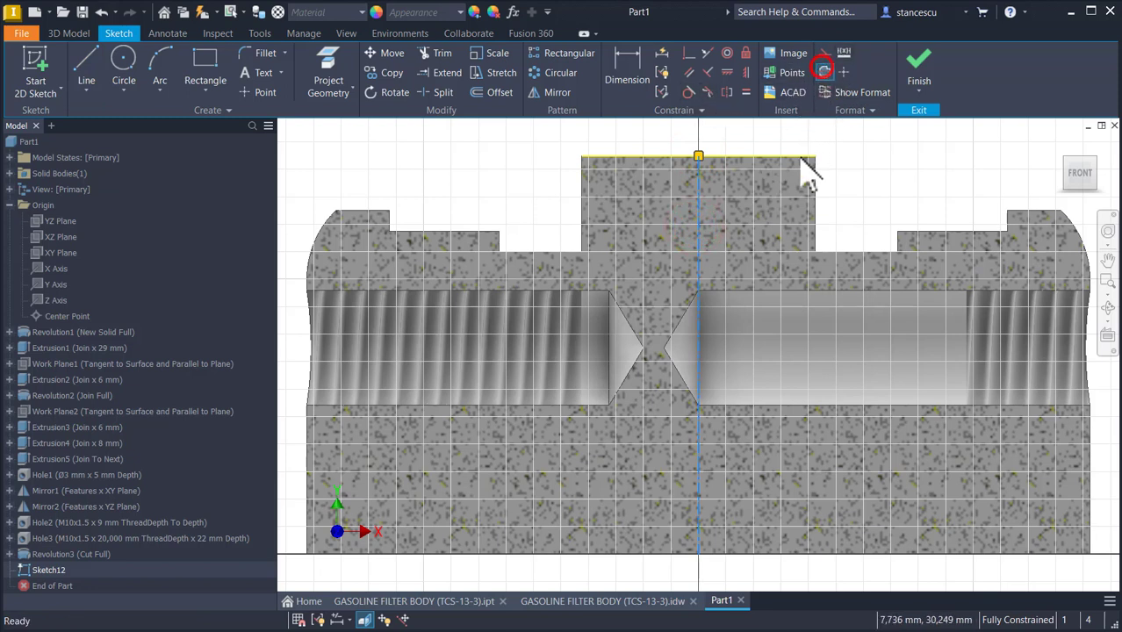
{"action": "left_click", "coordinate": [648, 573]}
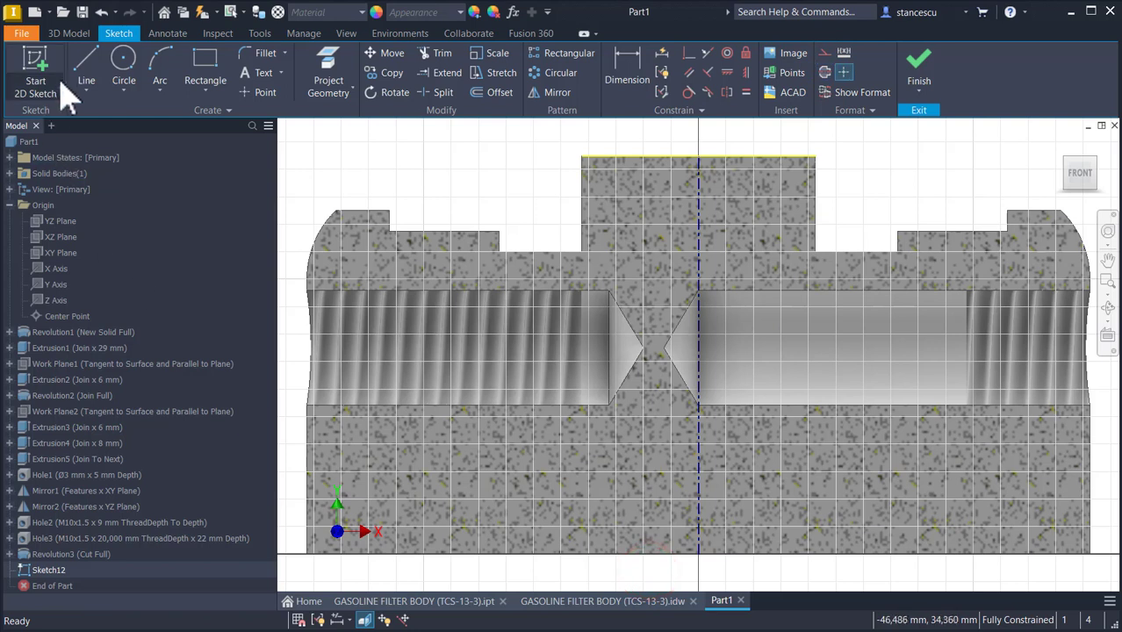
Step: Sketch a stepped line profile from about 0.5 mm up the centerline, about 8.2 mm high and 27.3 mm wide, returning along the base to the origin
{"action": "left_click", "coordinate": [88, 70]}
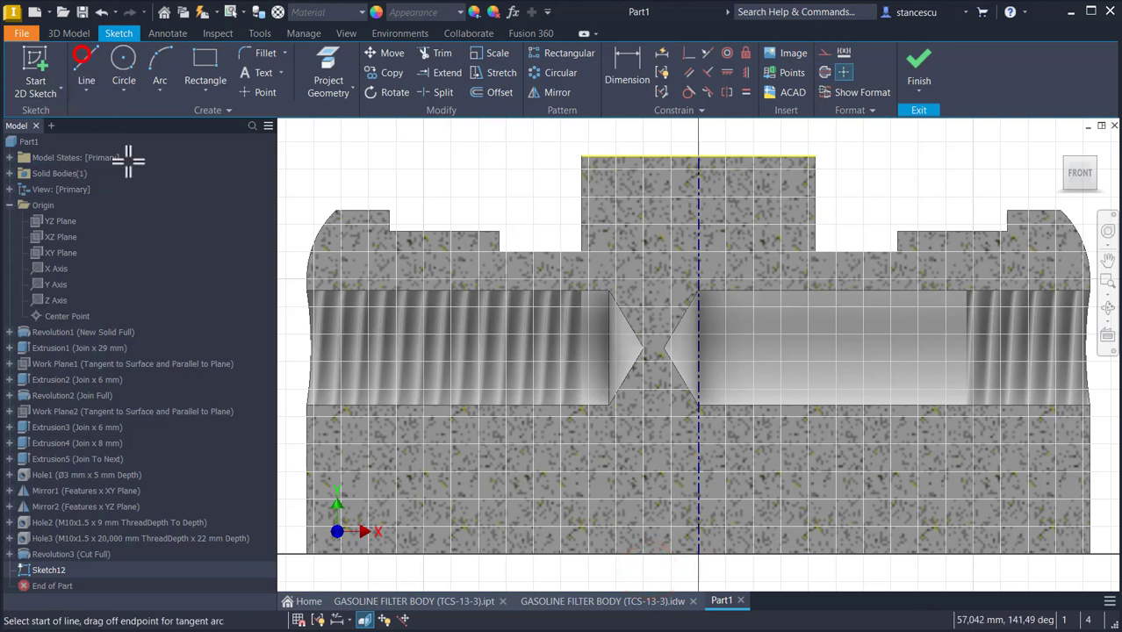
{"action": "left_click", "coordinate": [699, 546]}
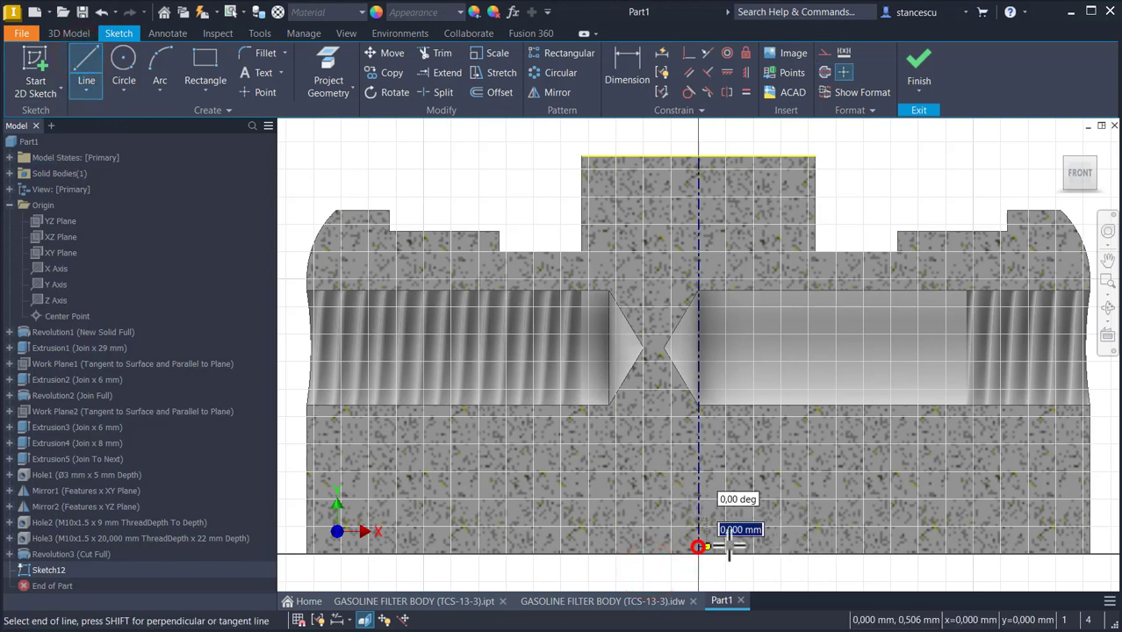
{"action": "left_click", "coordinate": [774, 545]}
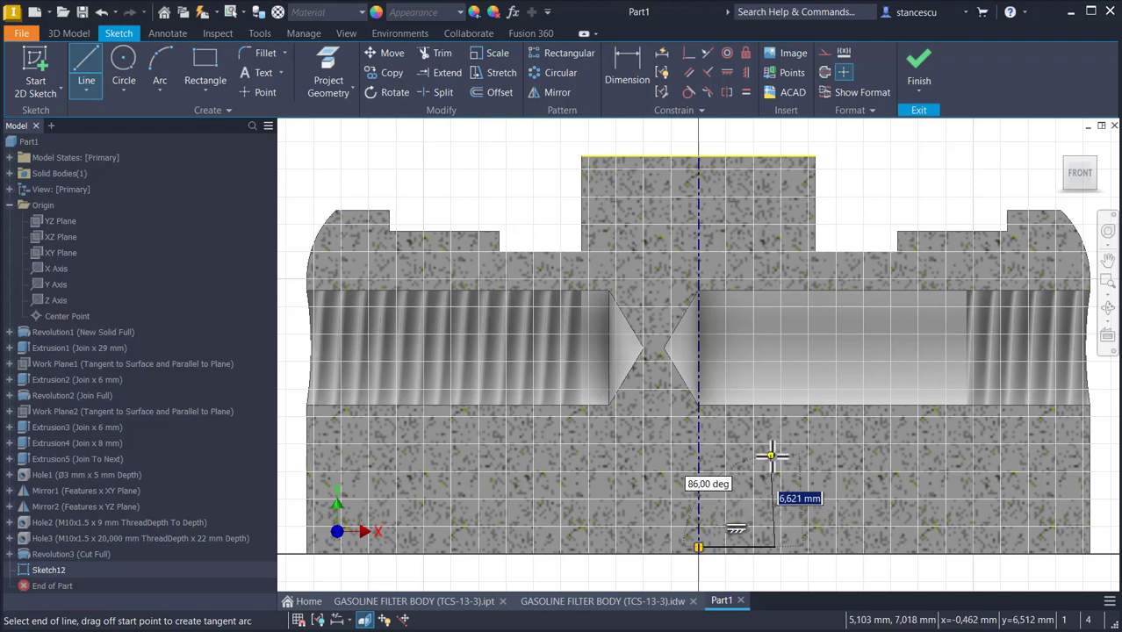
{"action": "left_click", "coordinate": [775, 462]}
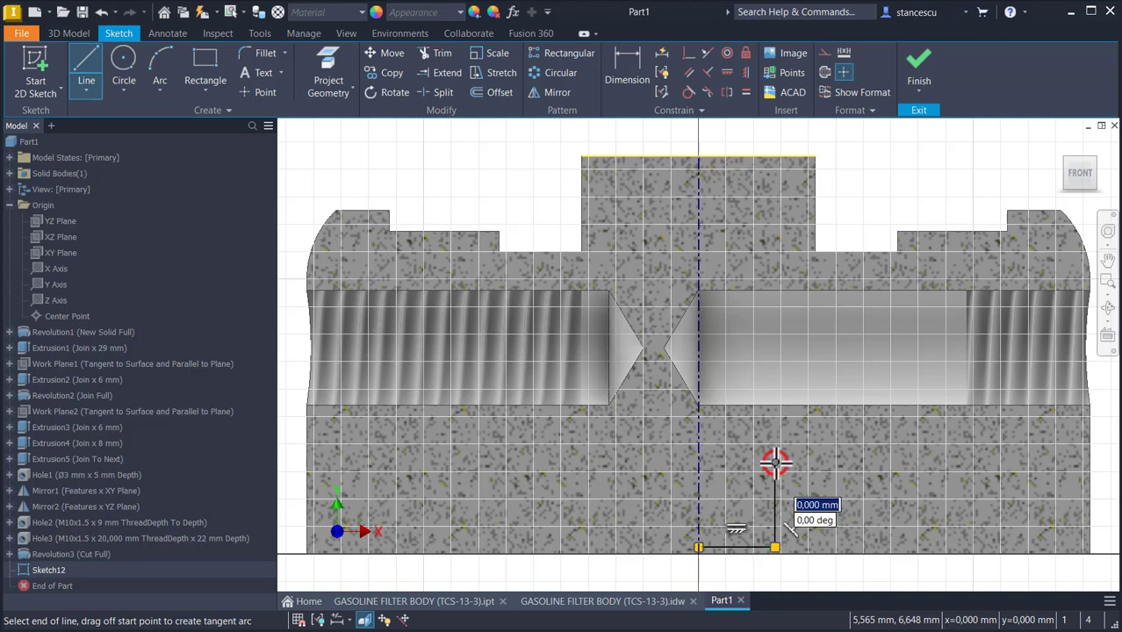
{"action": "left_click", "coordinate": [799, 462]}
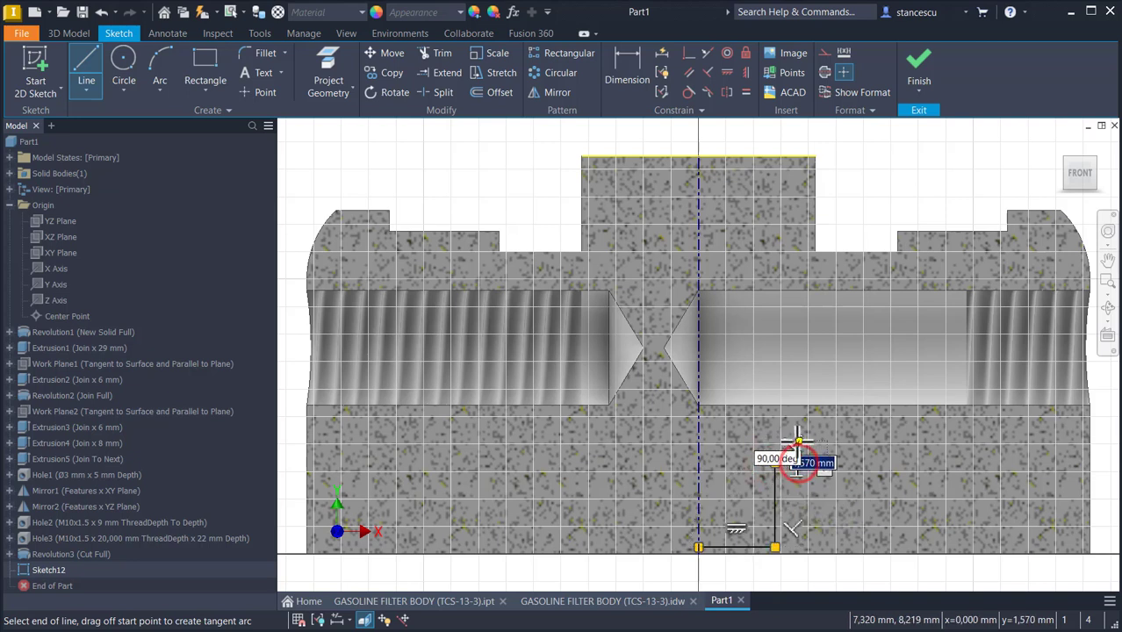
{"action": "left_click", "coordinate": [998, 441]}
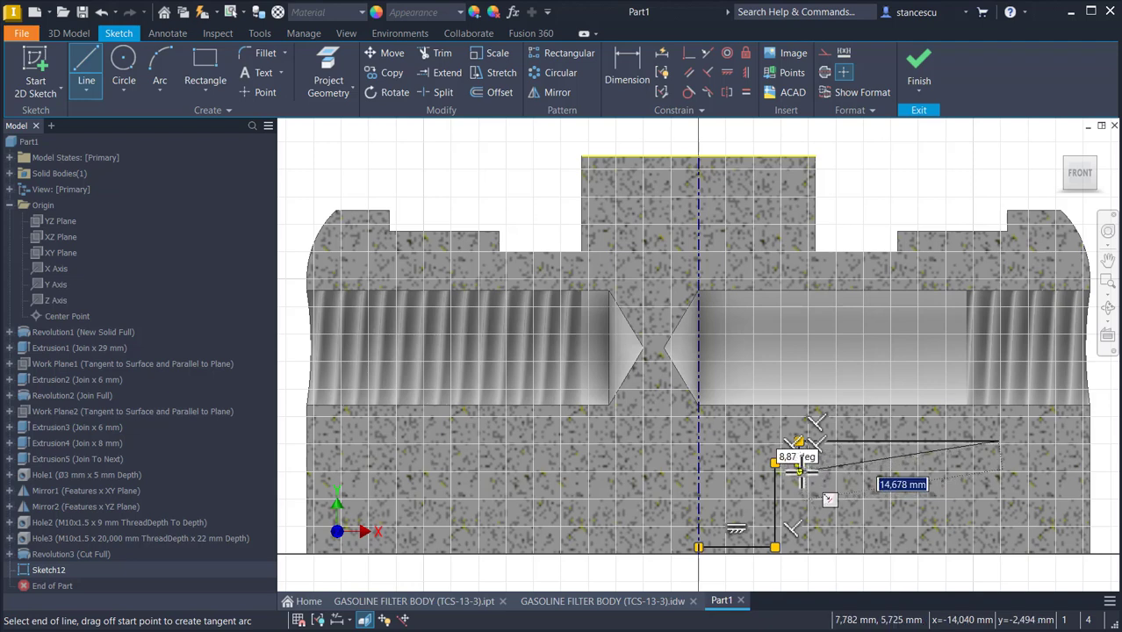
{"action": "left_click", "coordinate": [998, 462]}
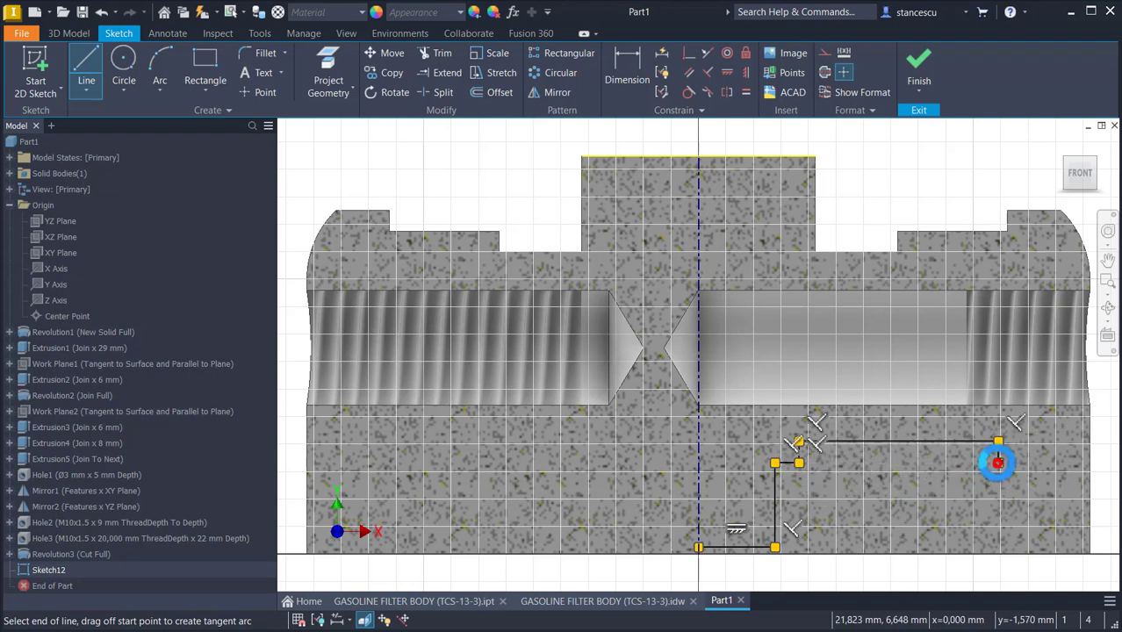
{"action": "left_click", "coordinate": [1045, 462]}
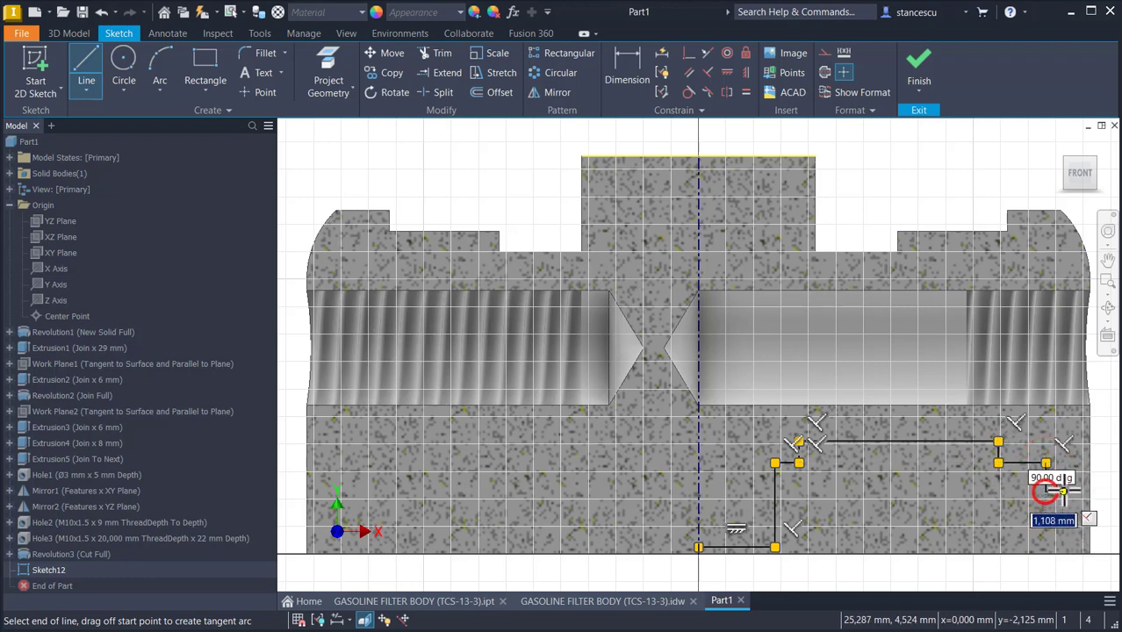
{"action": "left_click", "coordinate": [1062, 490]}
{"action": "left_click", "coordinate": [1071, 492]}
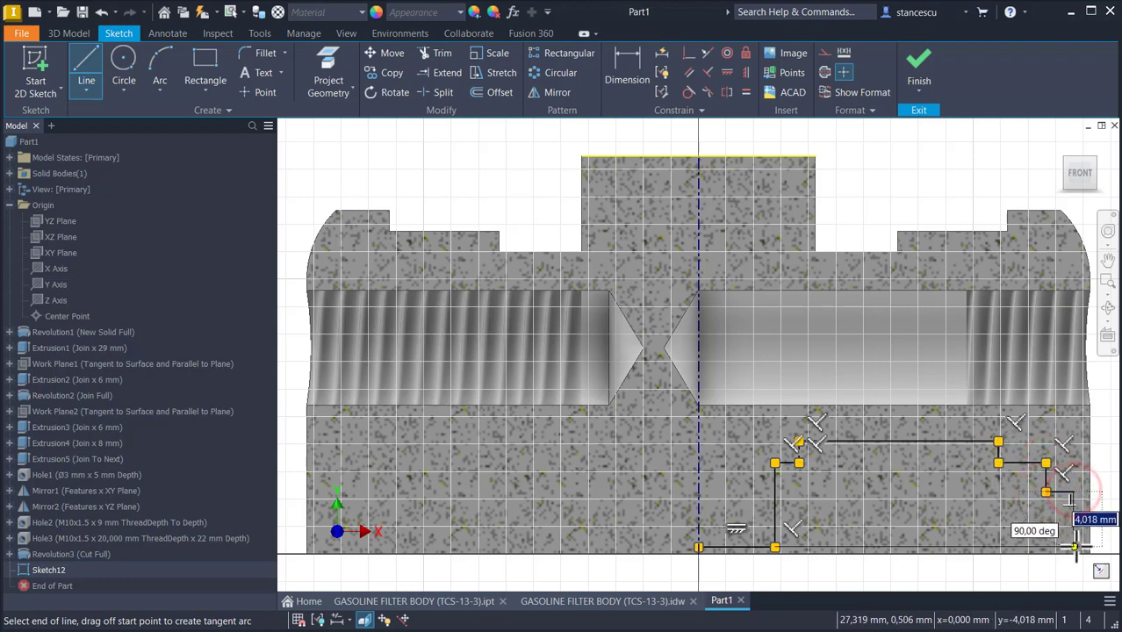
{"action": "left_click", "coordinate": [1072, 553]}
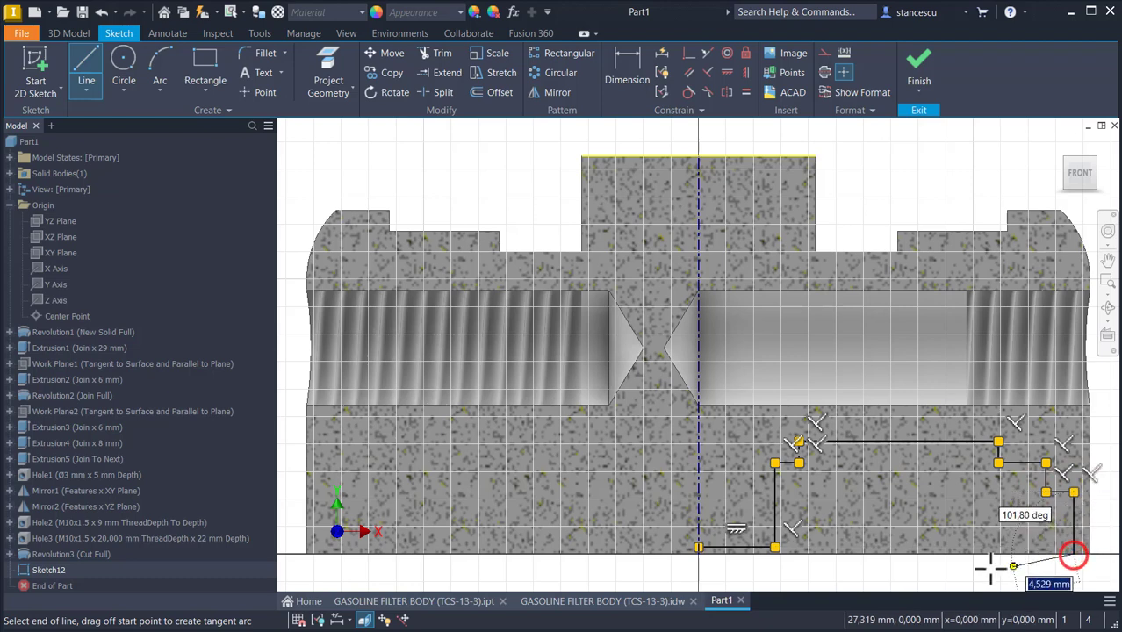
{"action": "left_click", "coordinate": [698, 552]}
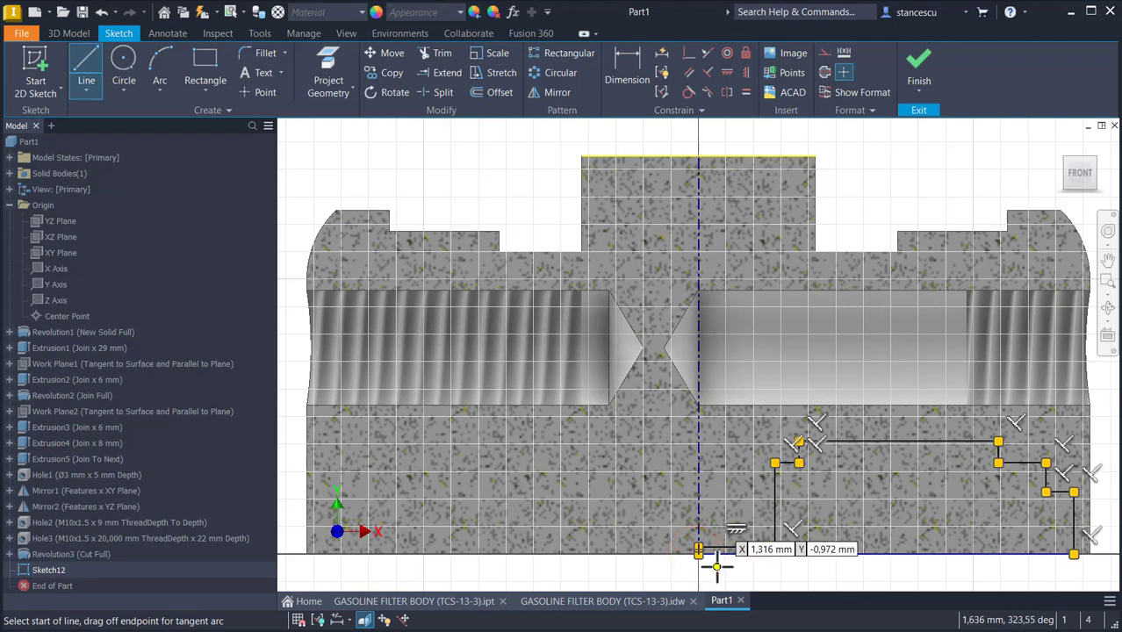
{"action": "scroll", "coordinate": [680, 562], "scroll_direction": "up", "scroll_amount": 2}
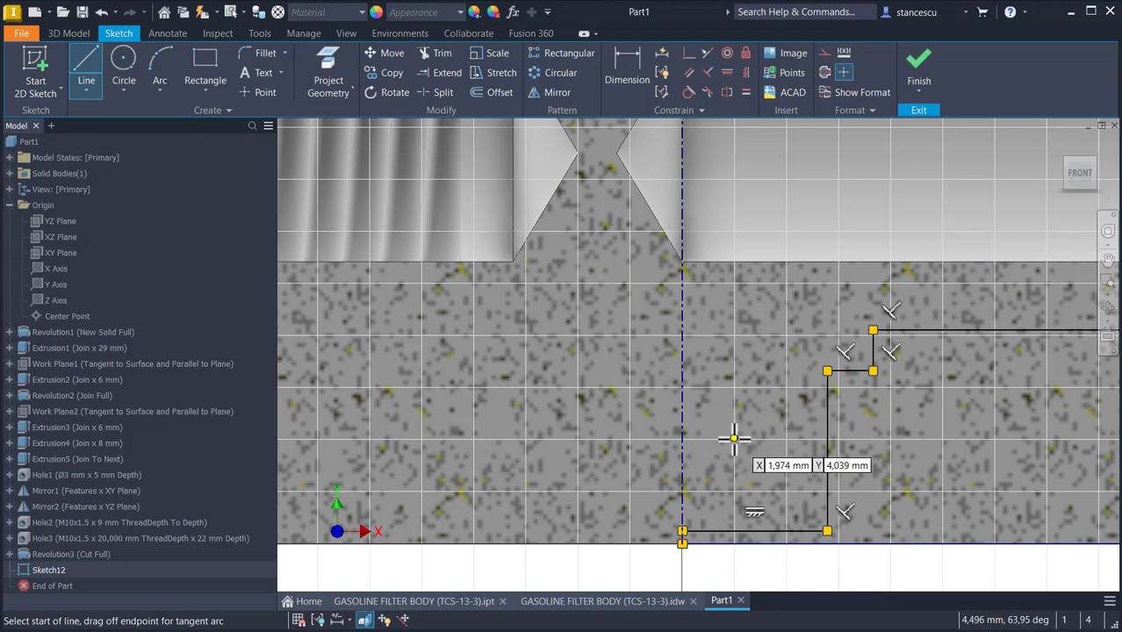
{"action": "key", "text": "Escape"}
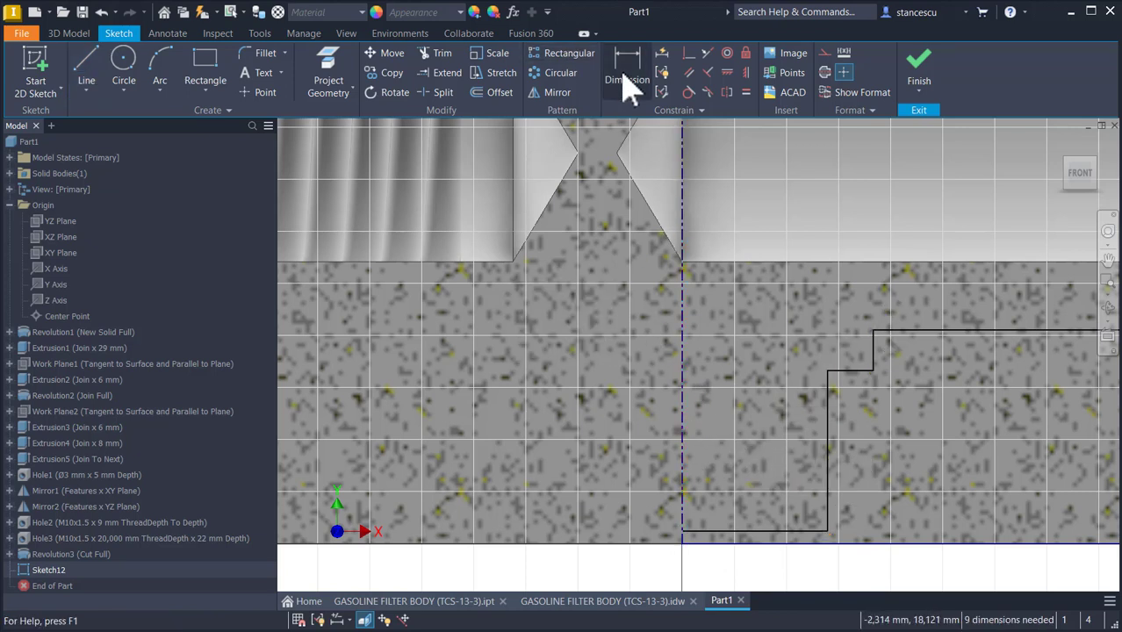
Step: Dimension the gap between the profile's short inner horizontal line and the base line as 0,5 mm
{"action": "left_click", "coordinate": [627, 69]}
{"action": "left_click", "coordinate": [755, 529]}
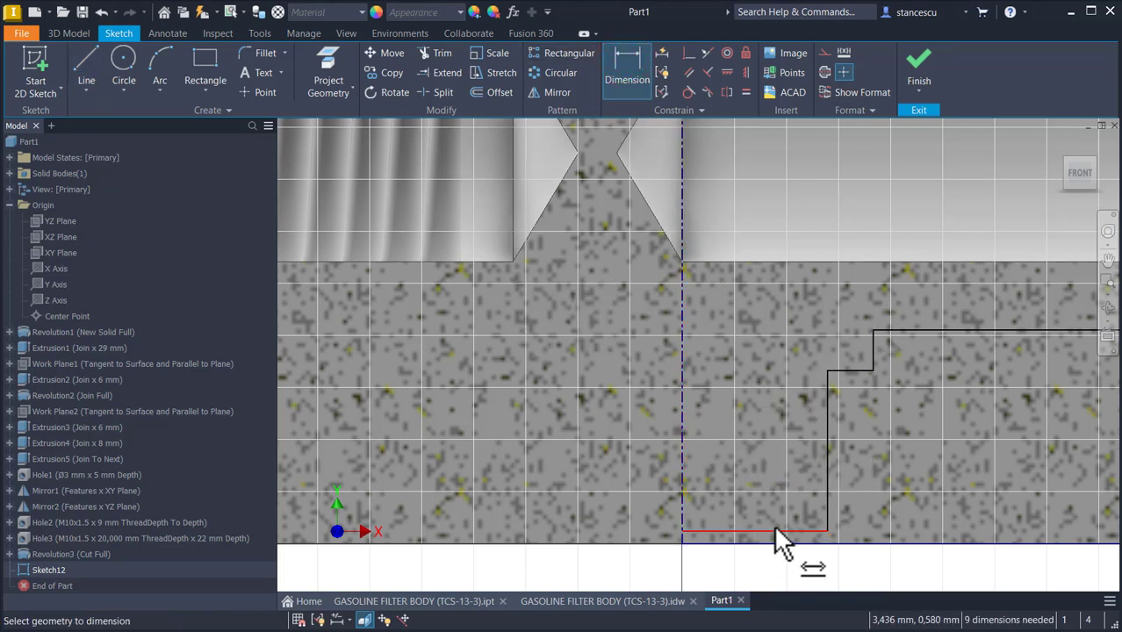
{"action": "left_click", "coordinate": [769, 544]}
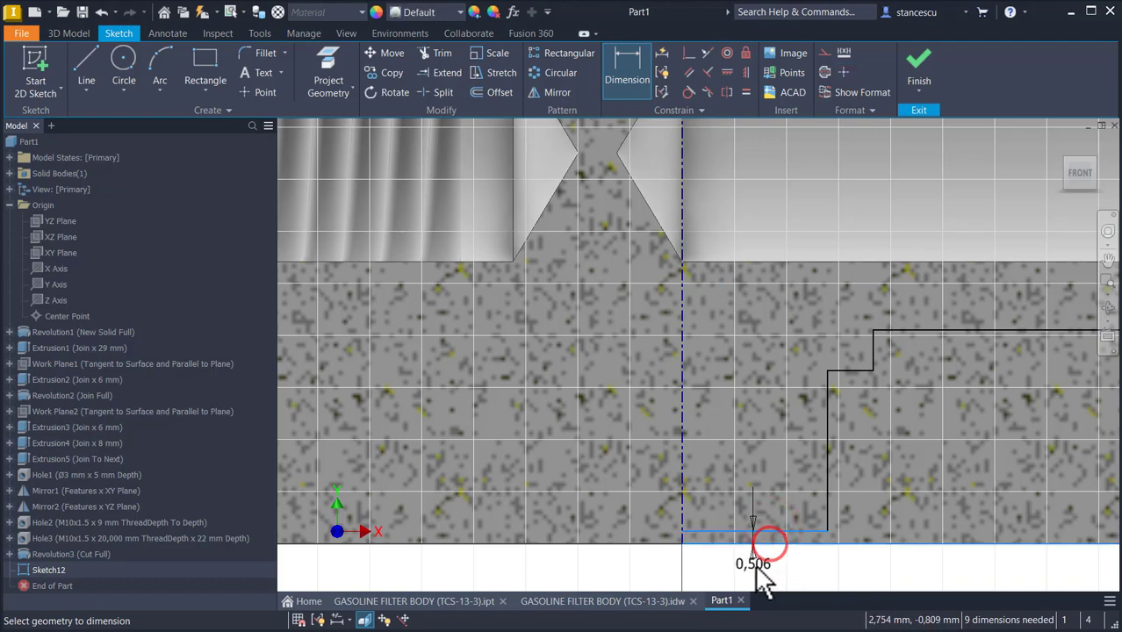
{"action": "middle_click_drag", "start_coordinate": [753, 569], "coordinate": [750, 472]}
{"action": "left_click", "coordinate": [758, 499]}
{"action": "type", "text": "0"}
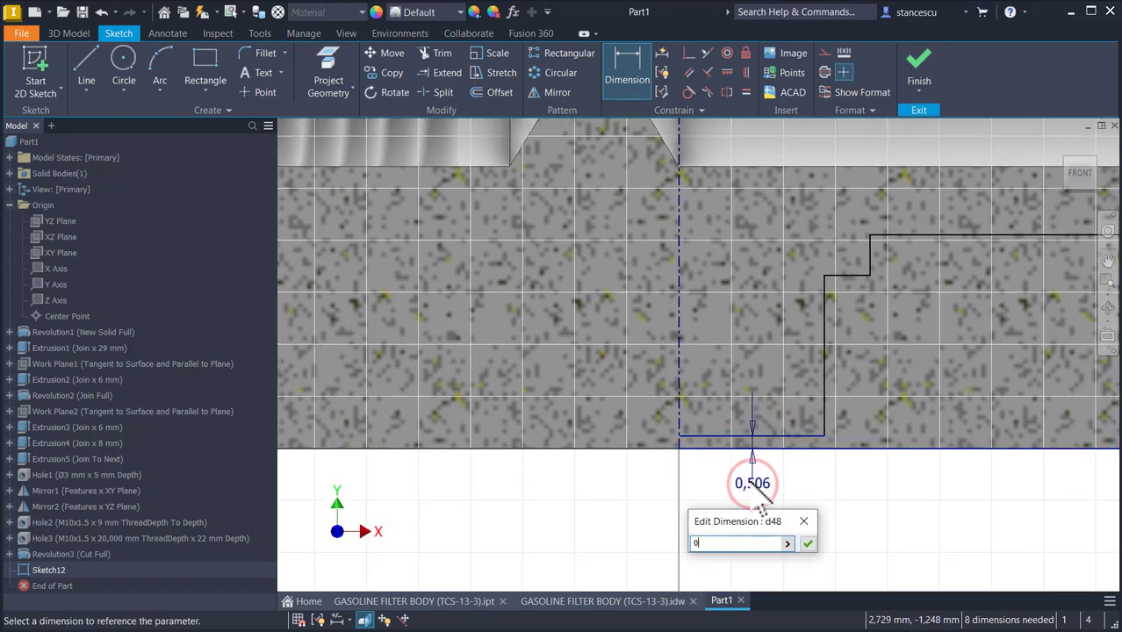
{"action": "type", "text": ",5"}
{"action": "key", "text": "Return"}
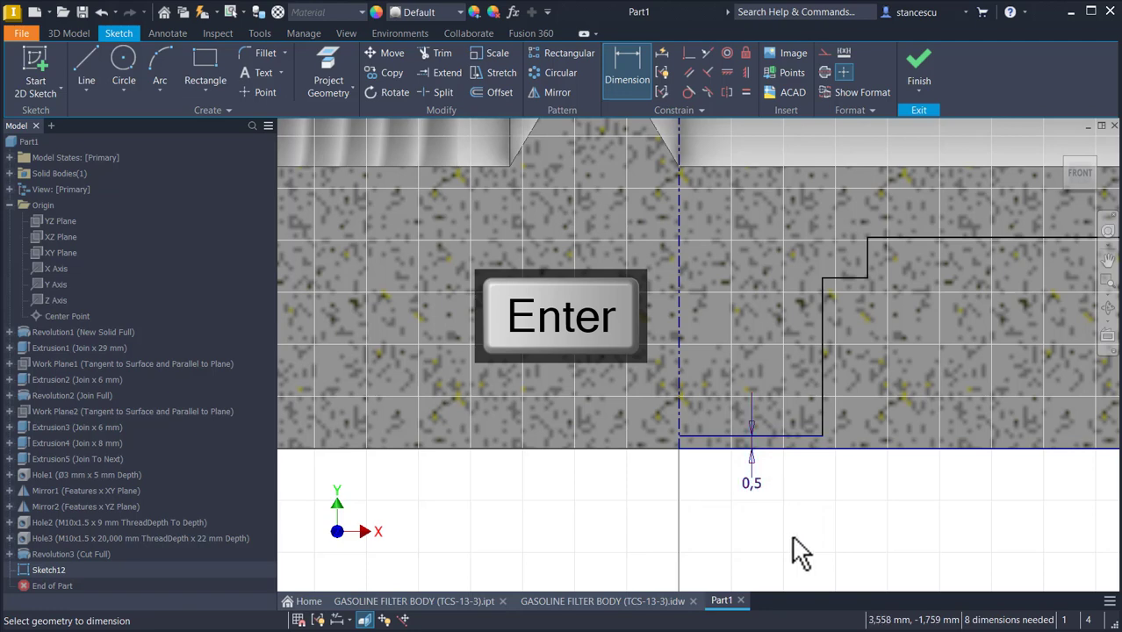
Step: Dimension the profile's outermost vertical line and set its height to 5 mm
{"action": "middle_click_drag", "start_coordinate": [907, 506], "coordinate": [427, 483]}
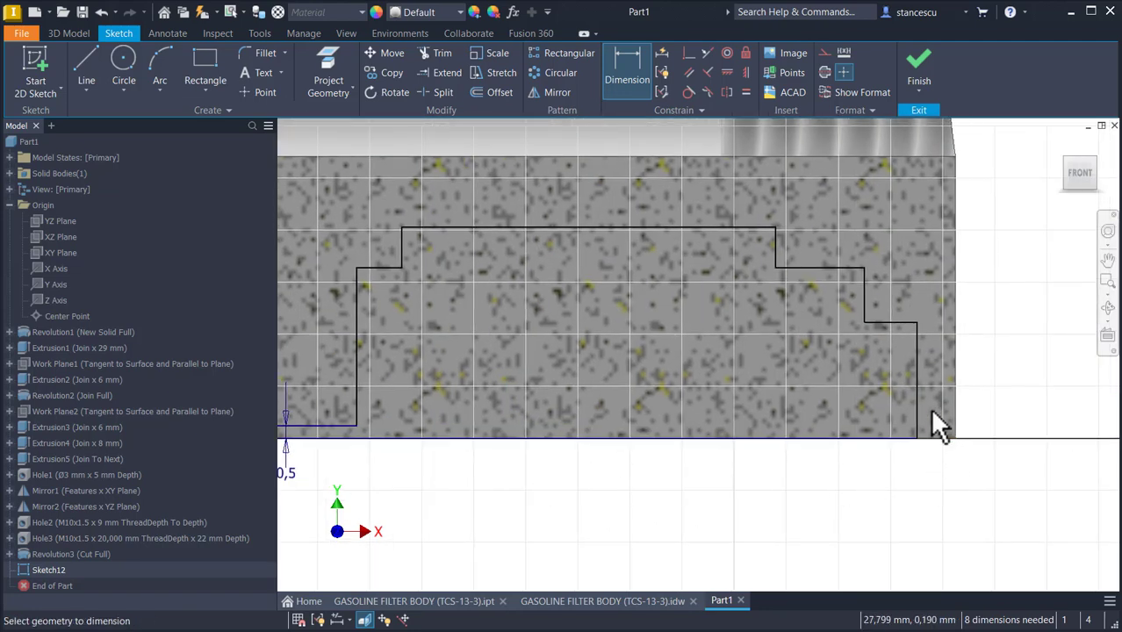
{"action": "left_click", "coordinate": [918, 357]}
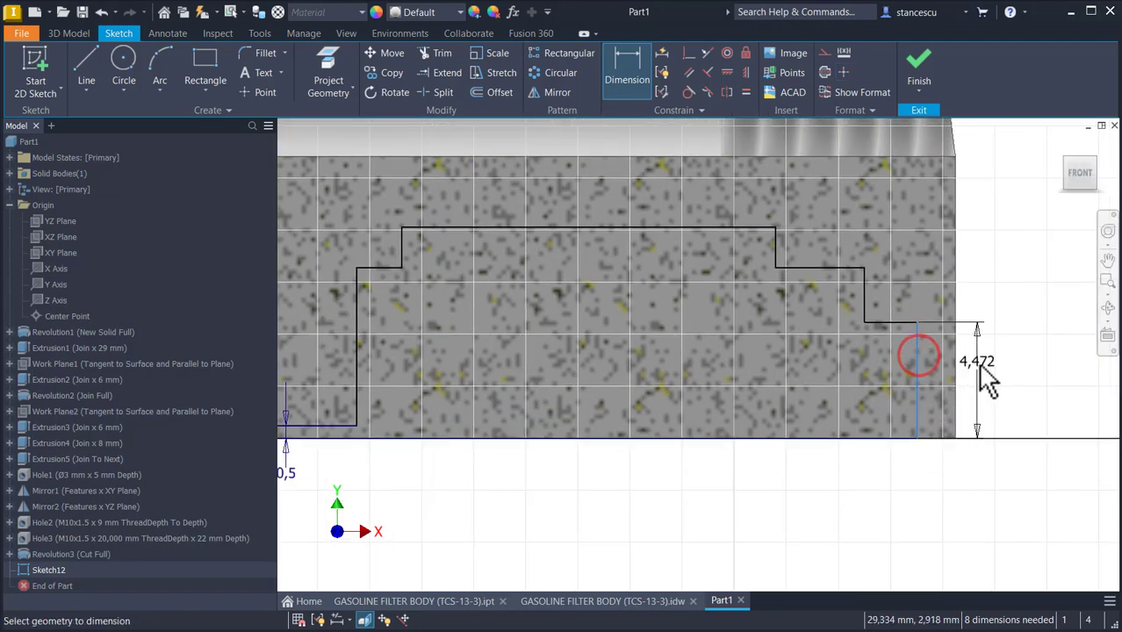
{"action": "left_click", "coordinate": [1000, 375]}
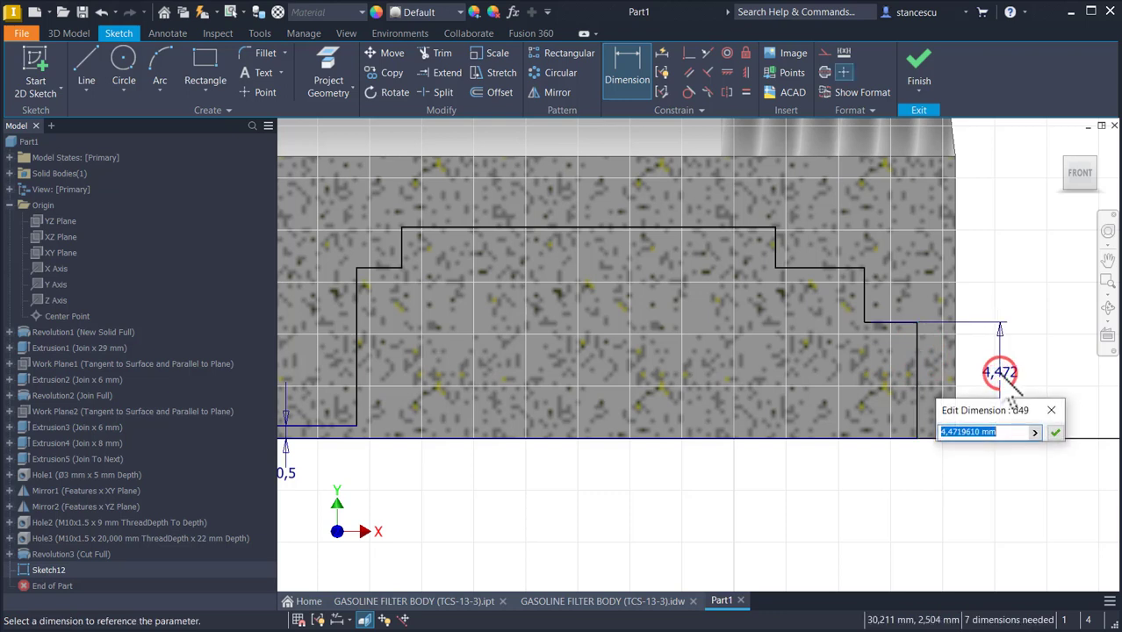
{"action": "type", "text": "5"}
{"action": "key", "text": "Return"}
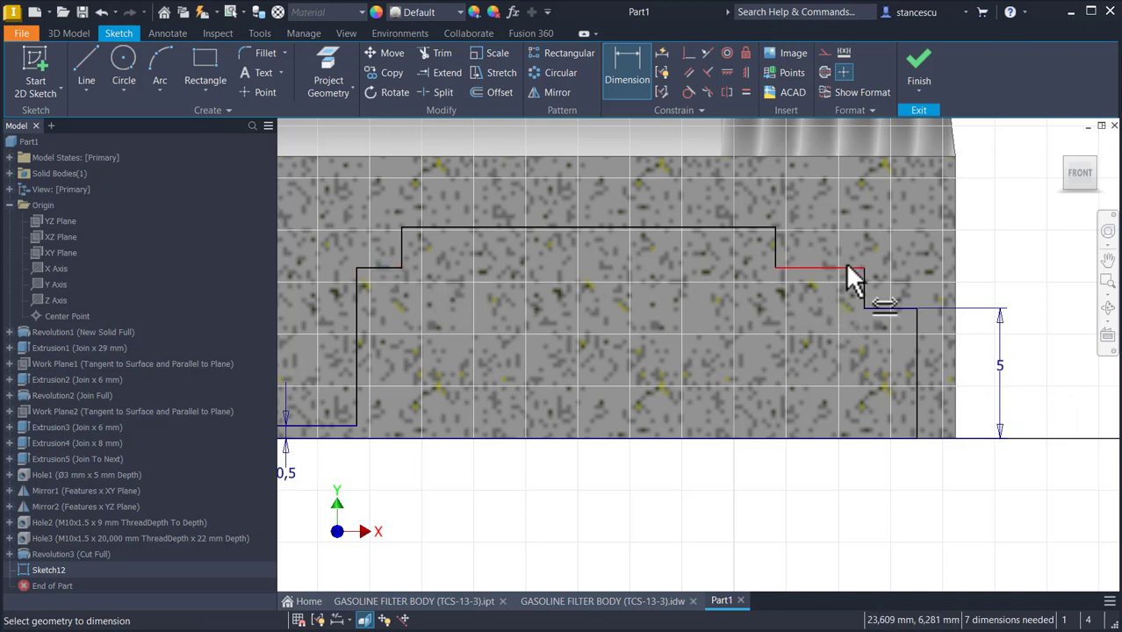
Step: Dimension the heights above the base line of the profile's middle step as 7 mm and its uppermost horizontal line as 9 mm
{"action": "left_click", "coordinate": [902, 437]}
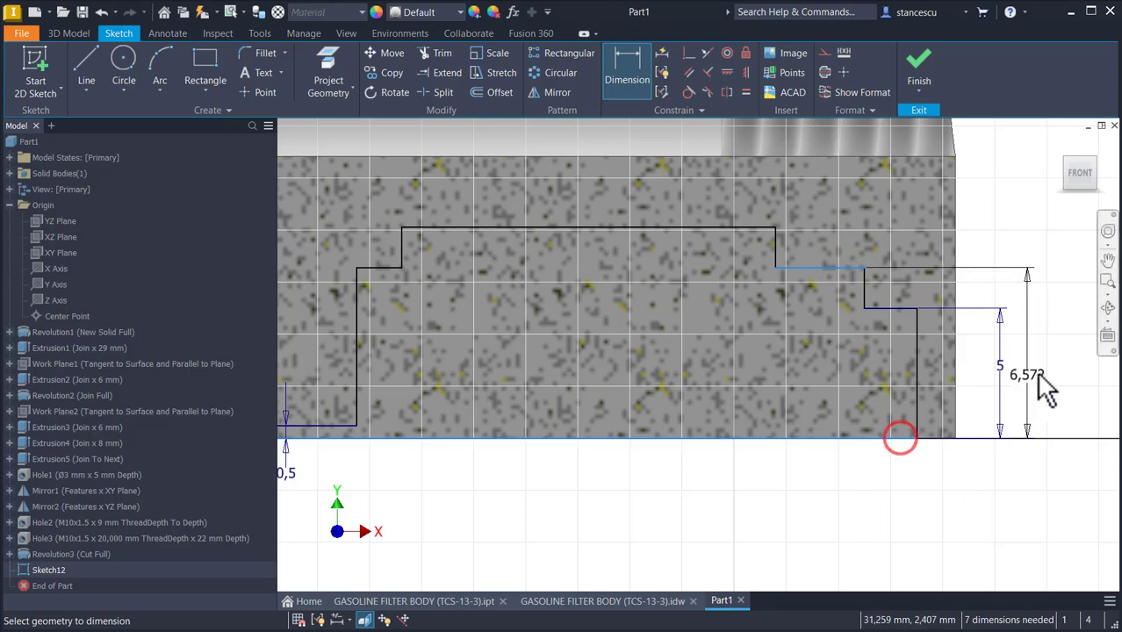
{"action": "left_click", "coordinate": [1041, 351]}
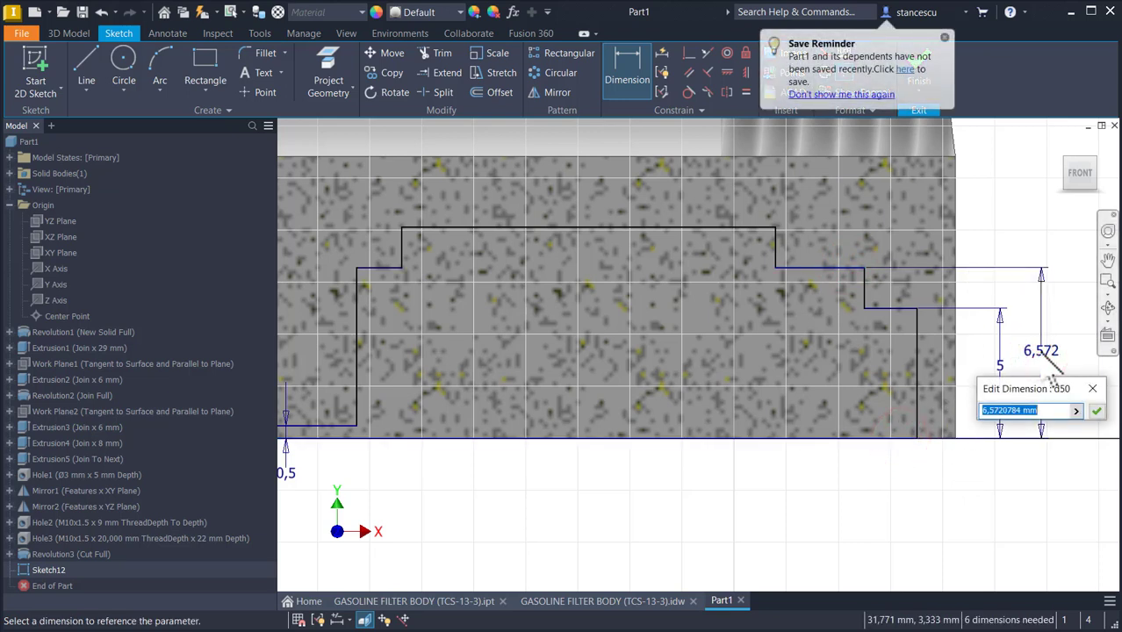
{"action": "key", "text": "Return"}
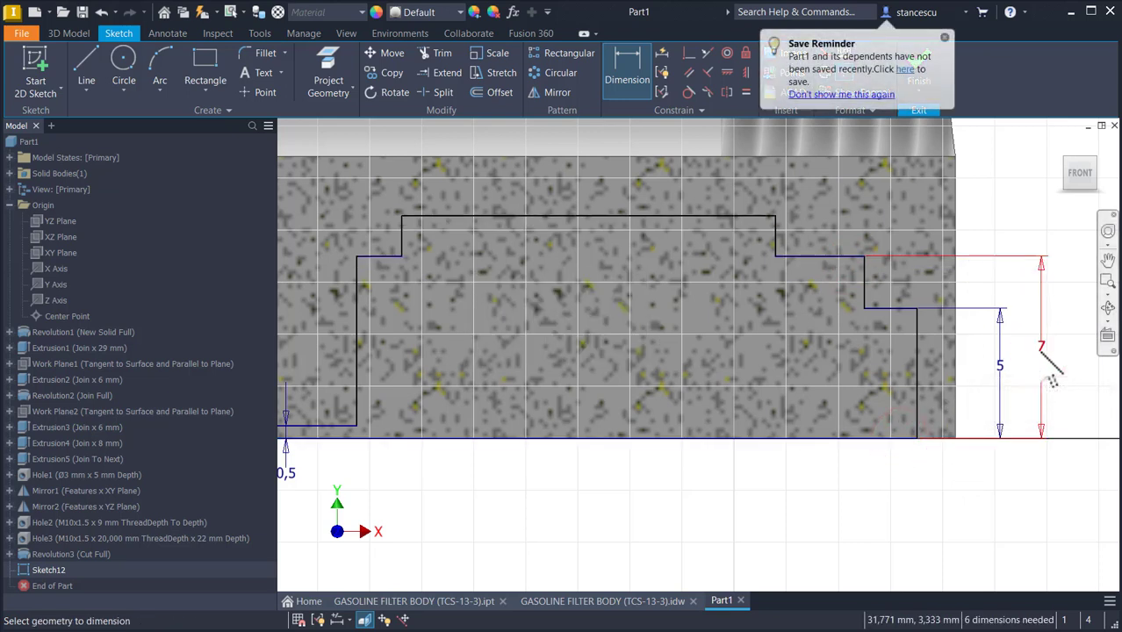
{"action": "left_click", "coordinate": [751, 216]}
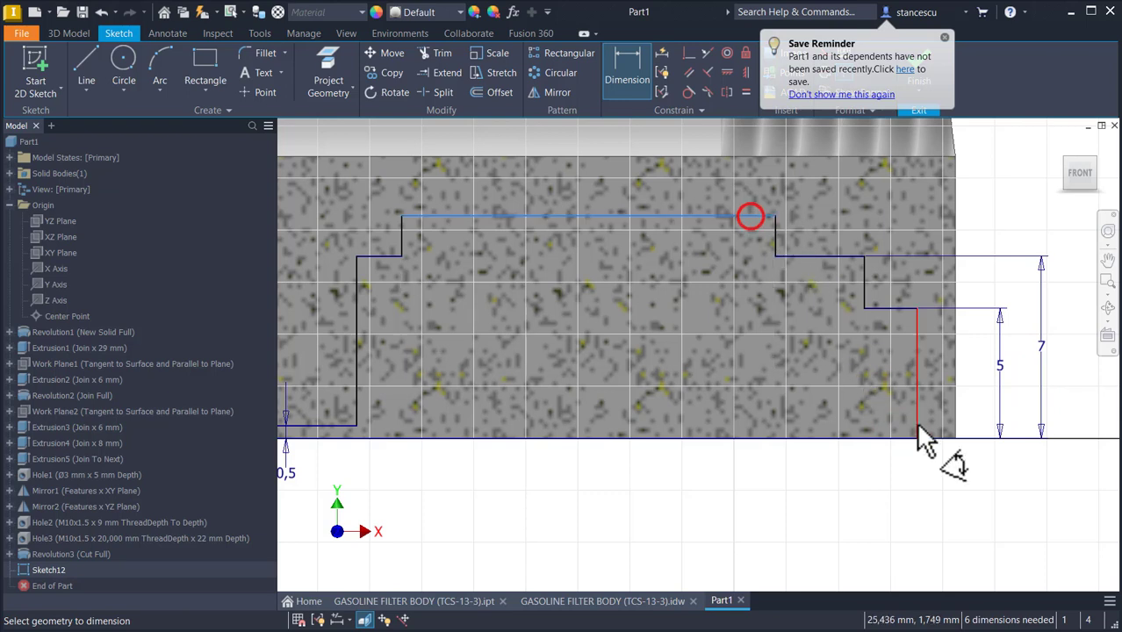
{"action": "left_click", "coordinate": [930, 437]}
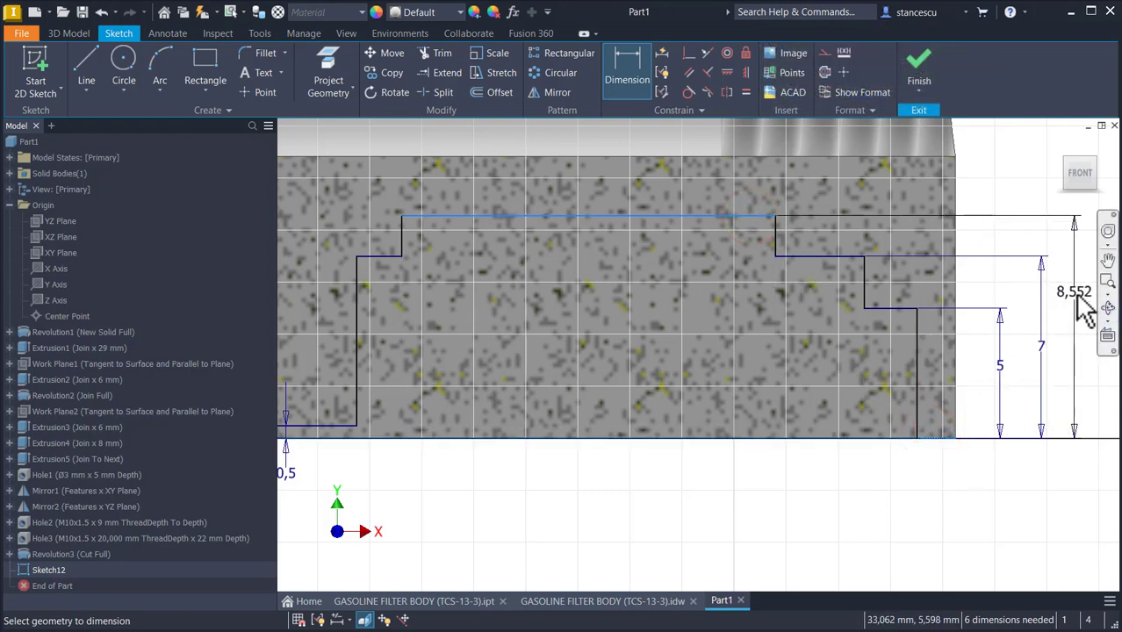
{"action": "left_click", "coordinate": [1076, 295]}
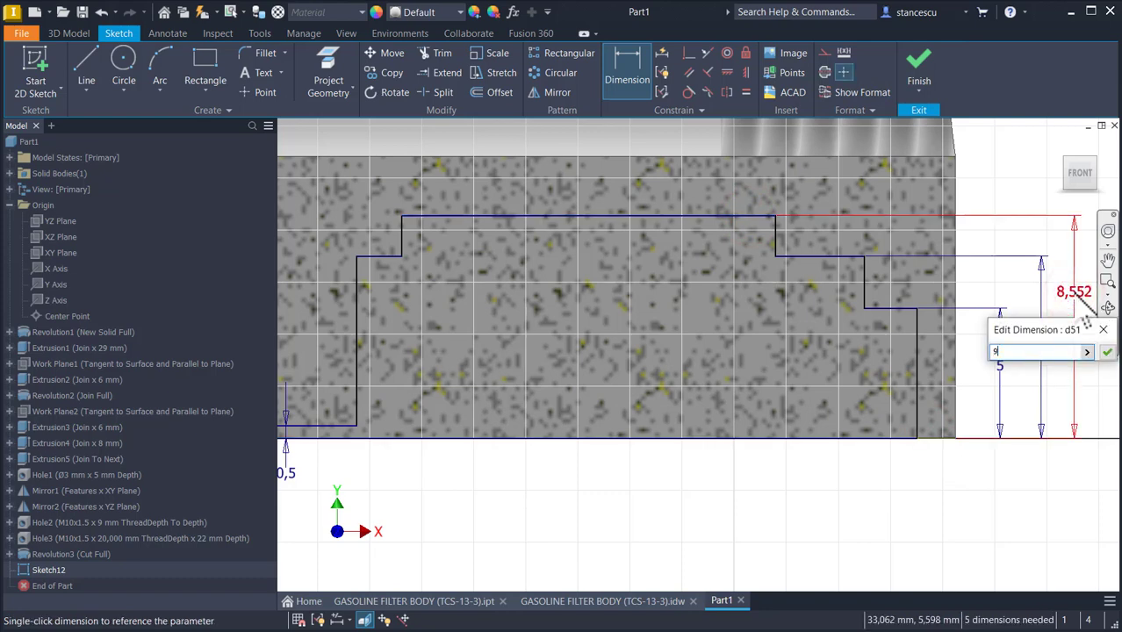
{"action": "key", "text": "Return"}
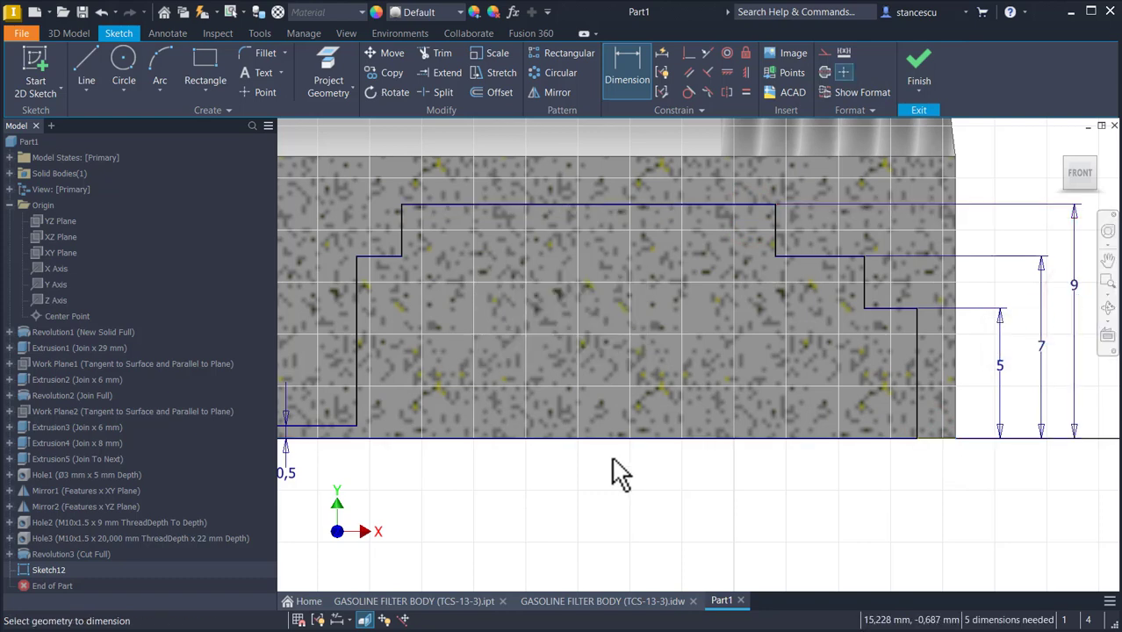
Step: Dimension the profile's innermost vertical line about the centerline as a 10 mm diameter
{"action": "middle_click_drag", "start_coordinate": [614, 474], "coordinate": [690, 402]}
{"action": "middle_click_drag", "start_coordinate": [511, 427], "coordinate": [663, 431]}
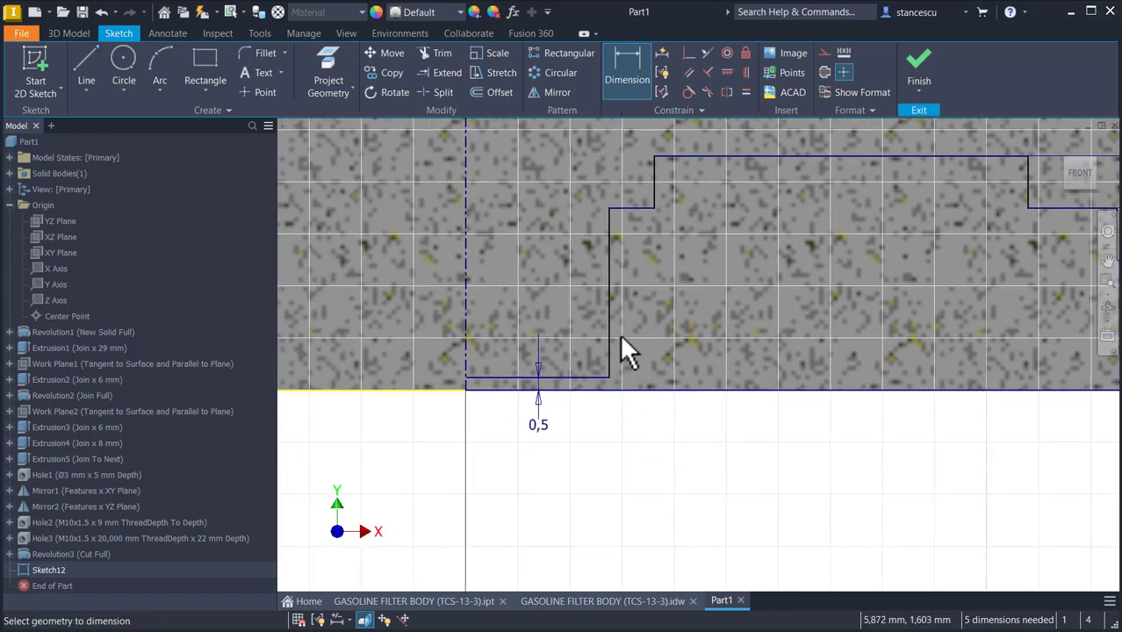
{"action": "left_click", "coordinate": [465, 337]}
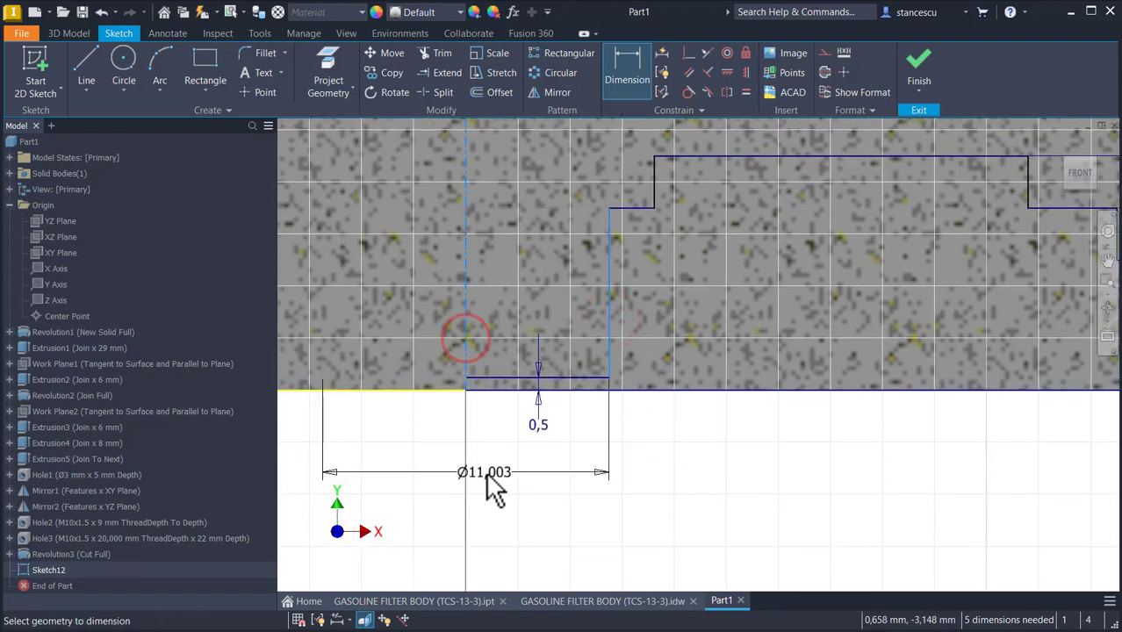
{"action": "left_click", "coordinate": [485, 472]}
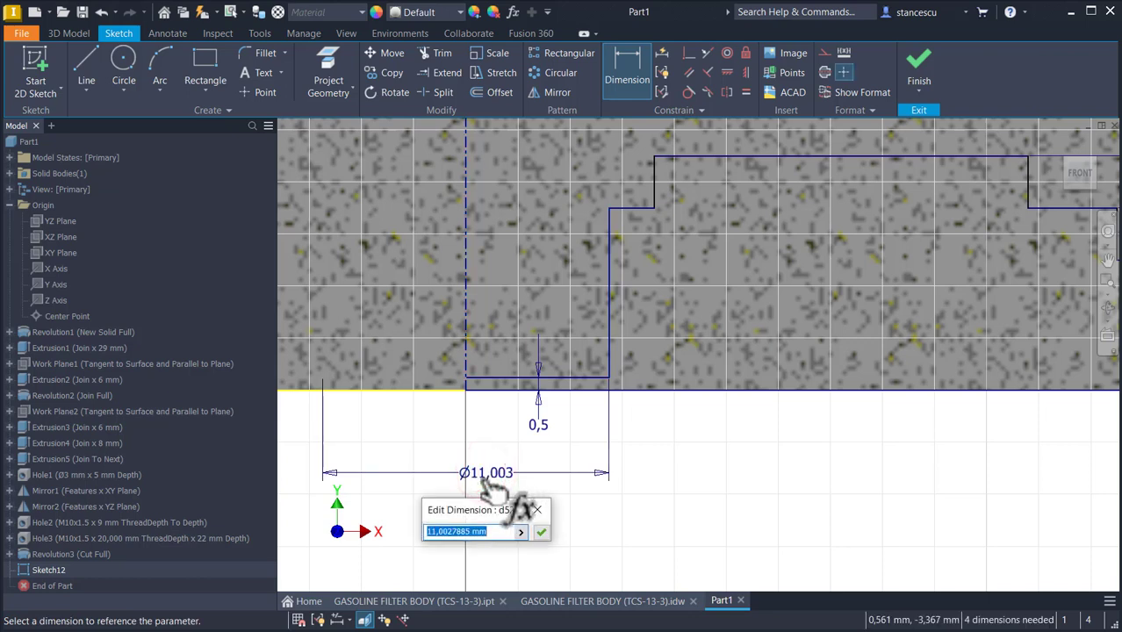
{"action": "key", "text": "Return"}
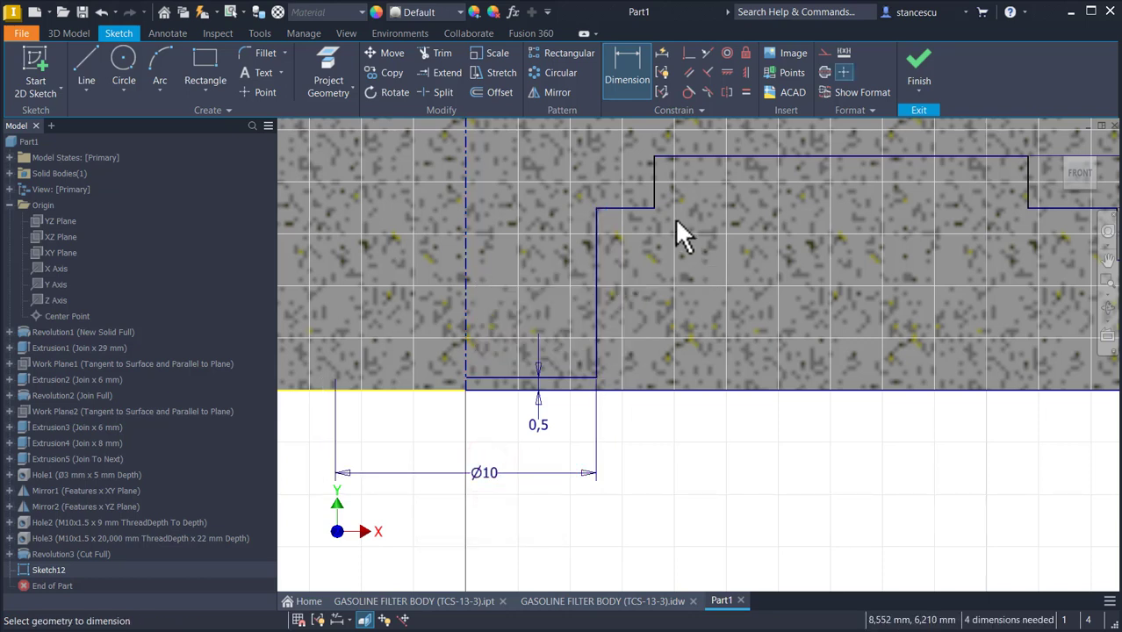
Step: Add a 14 mm diameter dimension from the short vertical line of the inner upper step to the centerline
{"action": "left_click", "coordinate": [650, 187]}
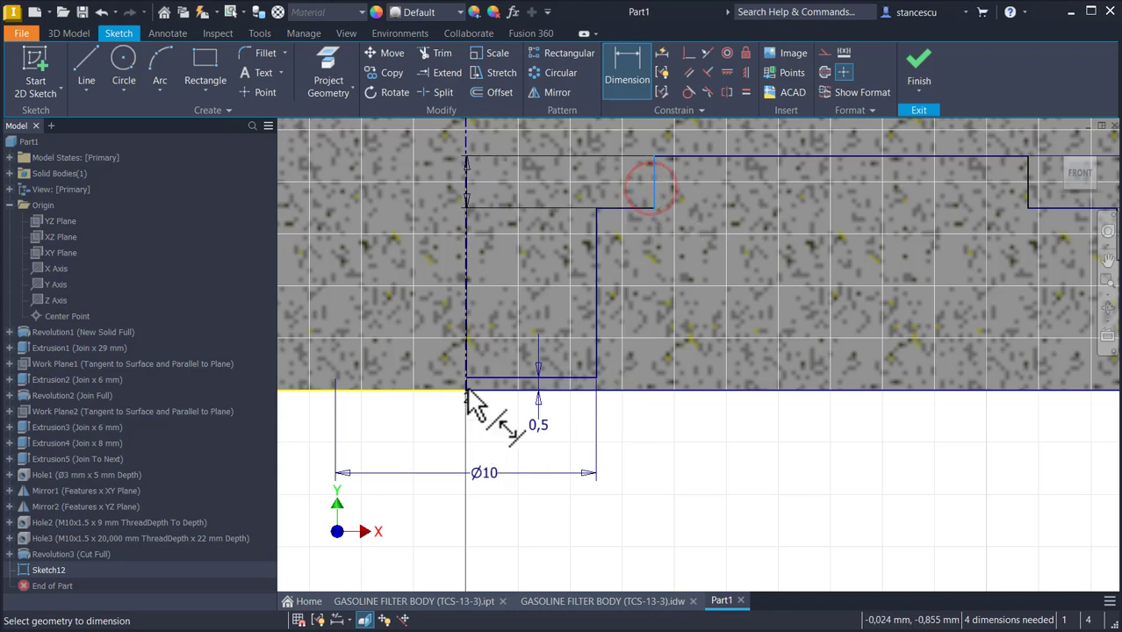
{"action": "left_click", "coordinate": [465, 333]}
{"action": "left_click", "coordinate": [507, 518]}
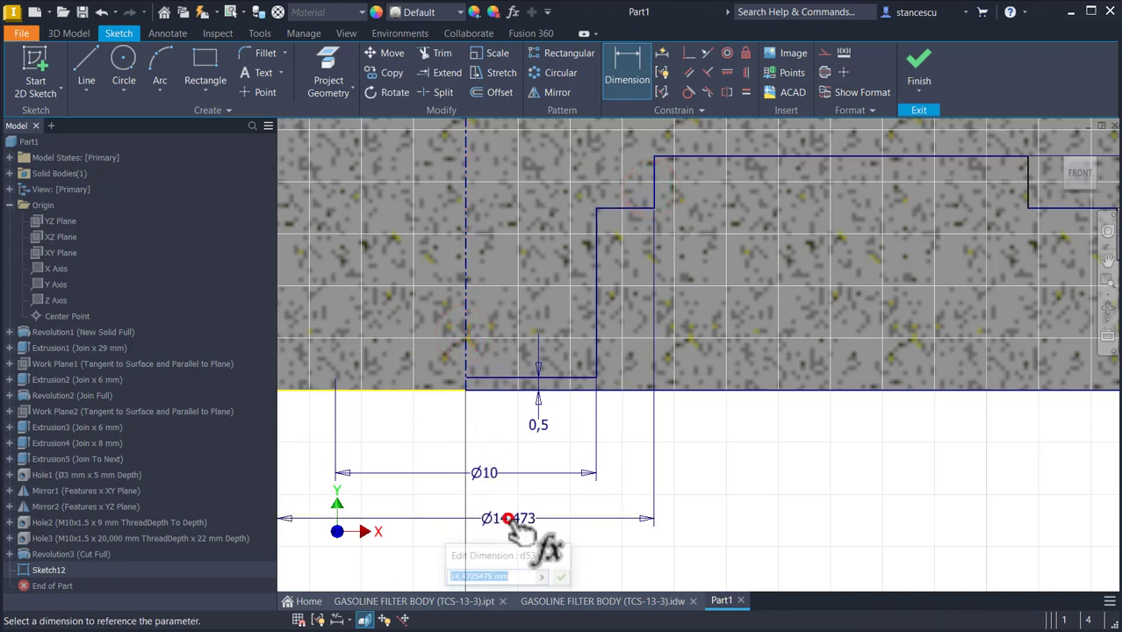
{"action": "type", "text": "1"}
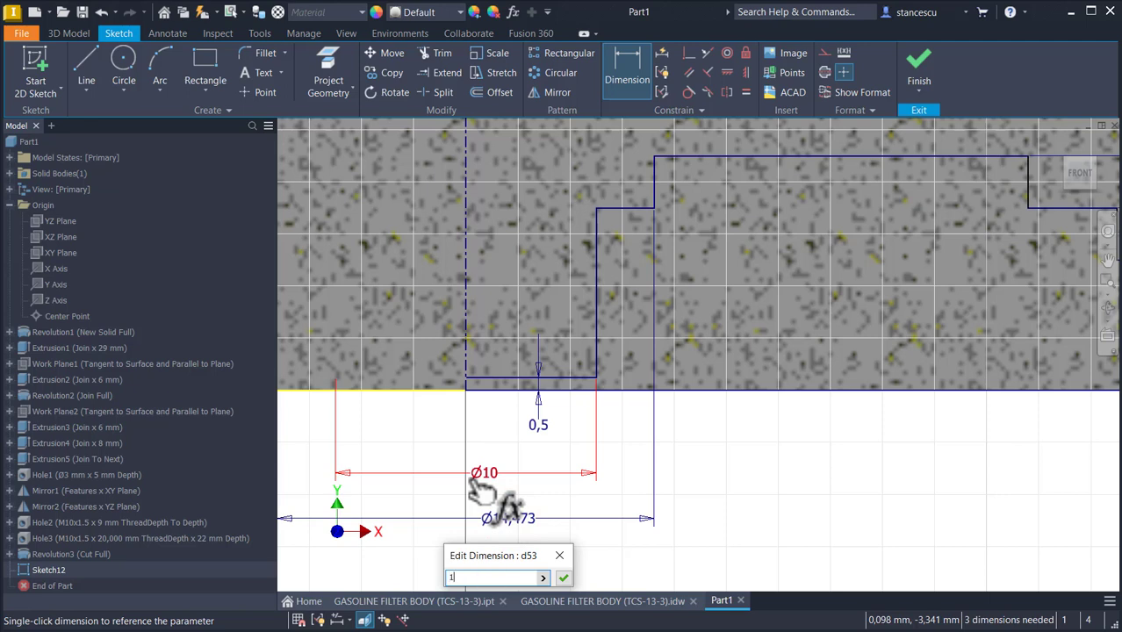
{"action": "type", "text": "4"}
{"action": "key", "text": "Return"}
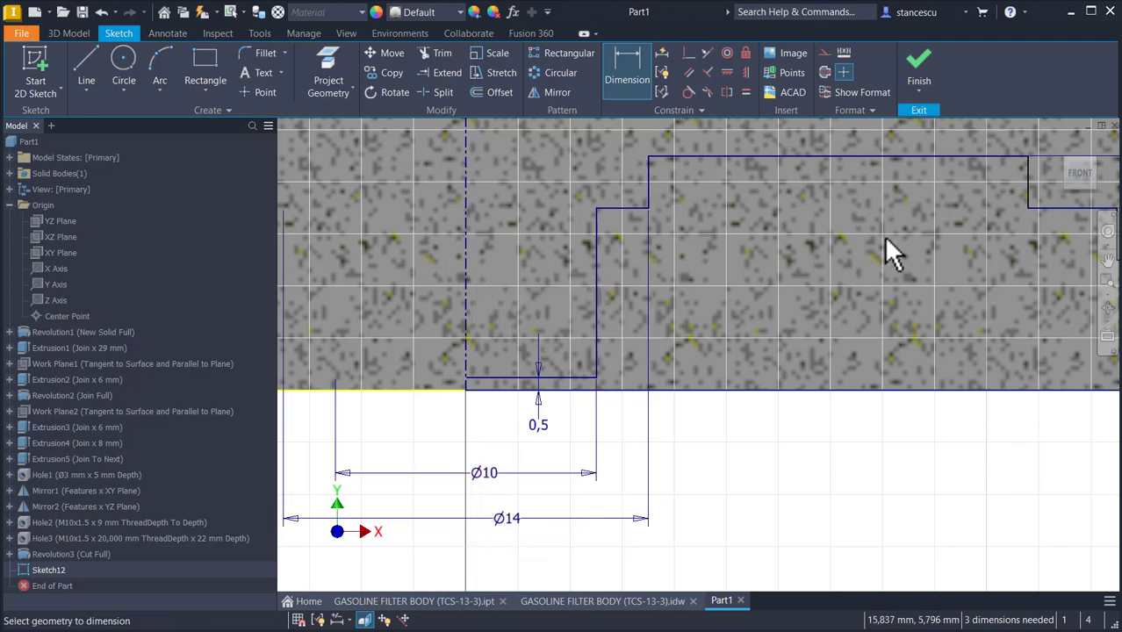
Step: Add a 39 mm diameter dimension between the vertical line at the outer end of the uppermost edge and the centerline
{"action": "left_click", "coordinate": [1026, 172]}
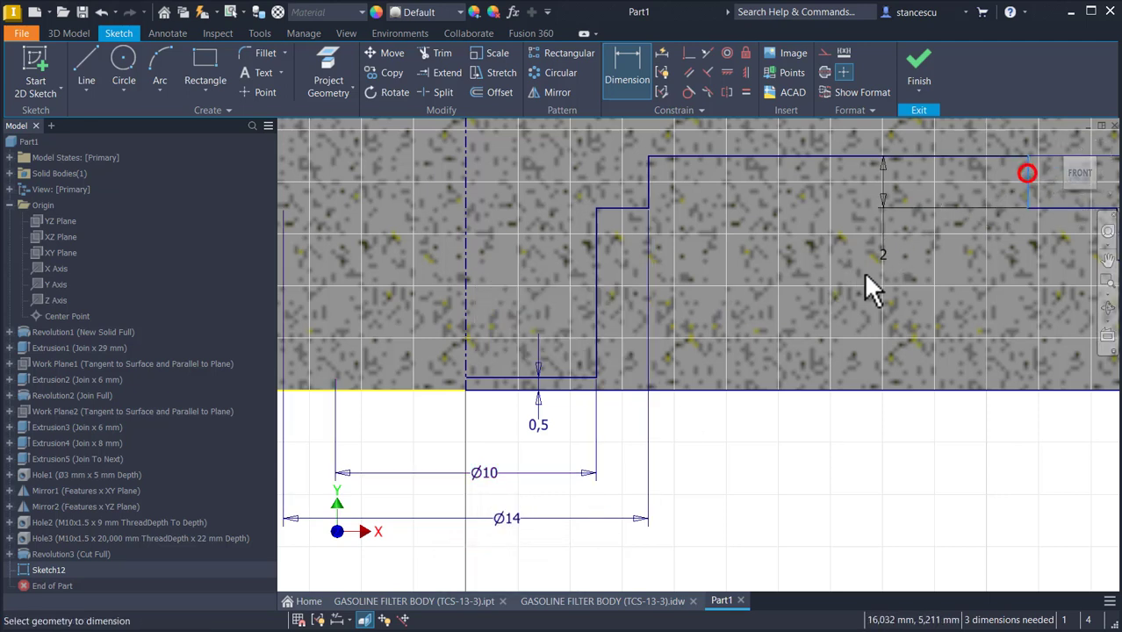
{"action": "left_click", "coordinate": [466, 347]}
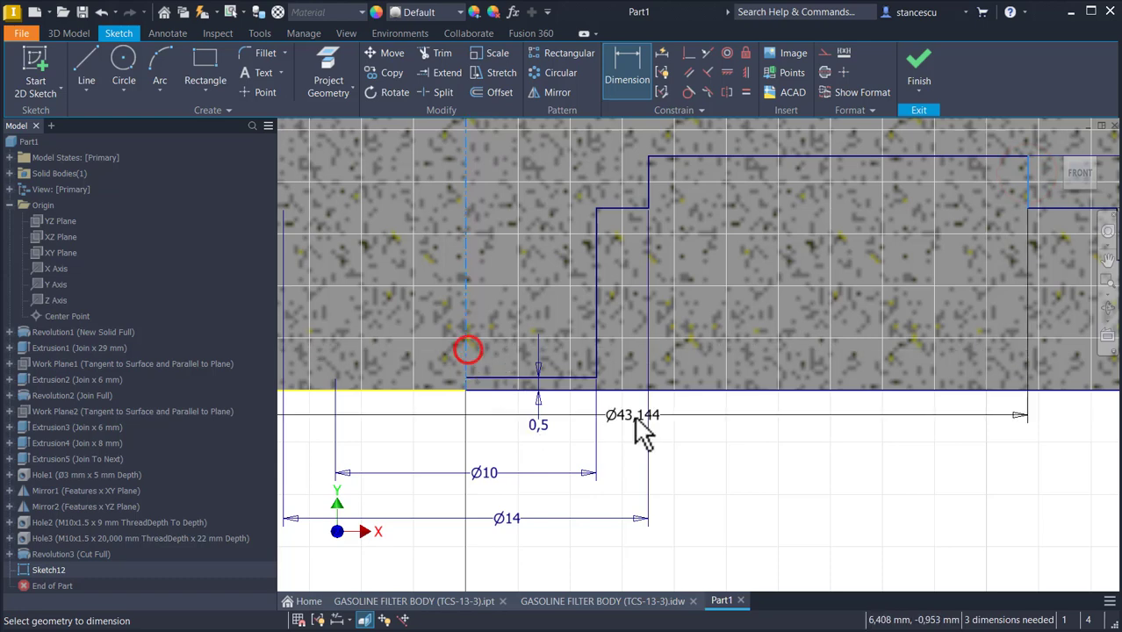
{"action": "middle_click_drag", "start_coordinate": [638, 417], "coordinate": [664, 308]}
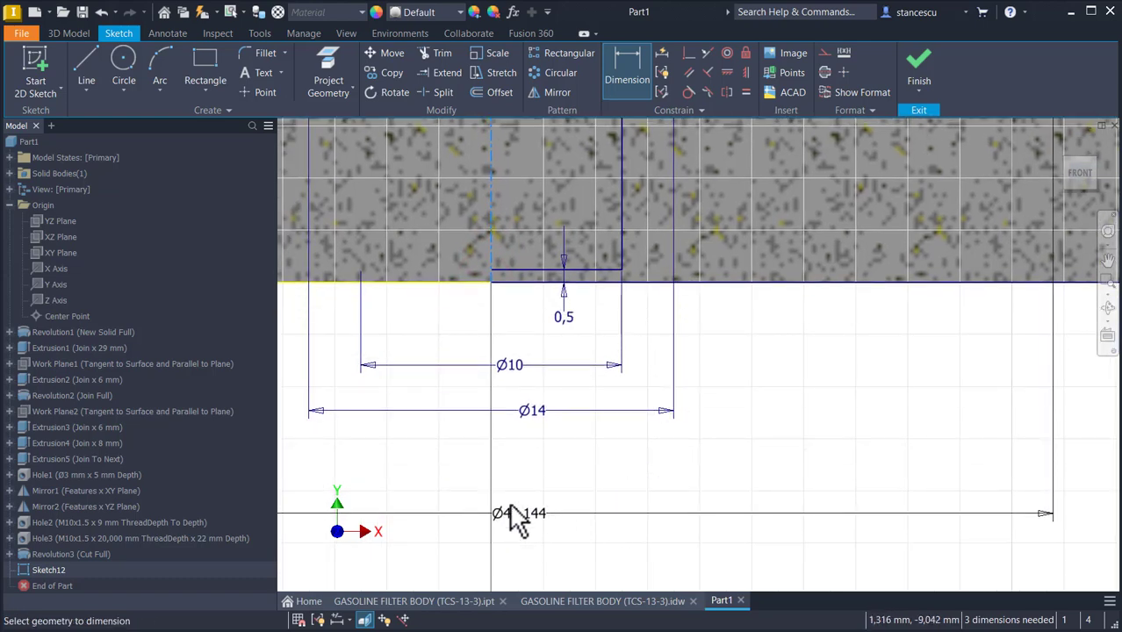
{"action": "left_click", "coordinate": [527, 458]}
{"action": "type", "text": "3"}
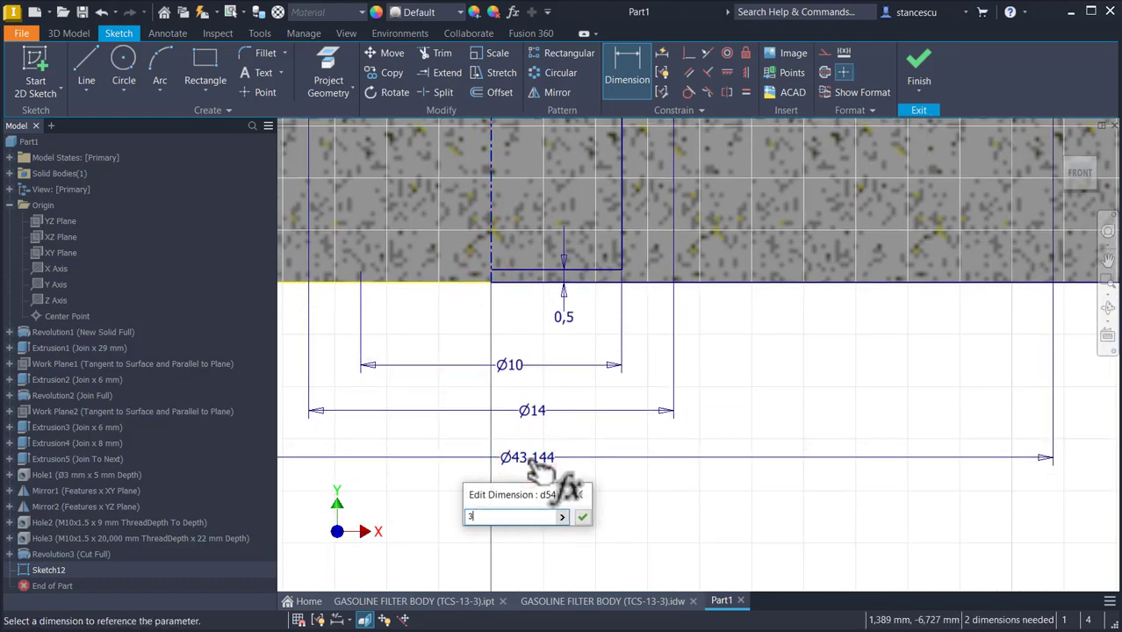
{"action": "type", "text": "9"}
{"action": "key", "text": "Return"}
Step: Dimension the vertical line between the 5 mm and 7 mm high steps about the centerline as a 44 mm diameter
{"action": "mouse_move", "coordinate": [752, 464]}
{"action": "middle_mouse_down"}
{"action": "mouse_move", "coordinate": [688, 473]}
{"action": "mouse_move", "coordinate": [672, 490]}
{"action": "middle_mouse_up"}
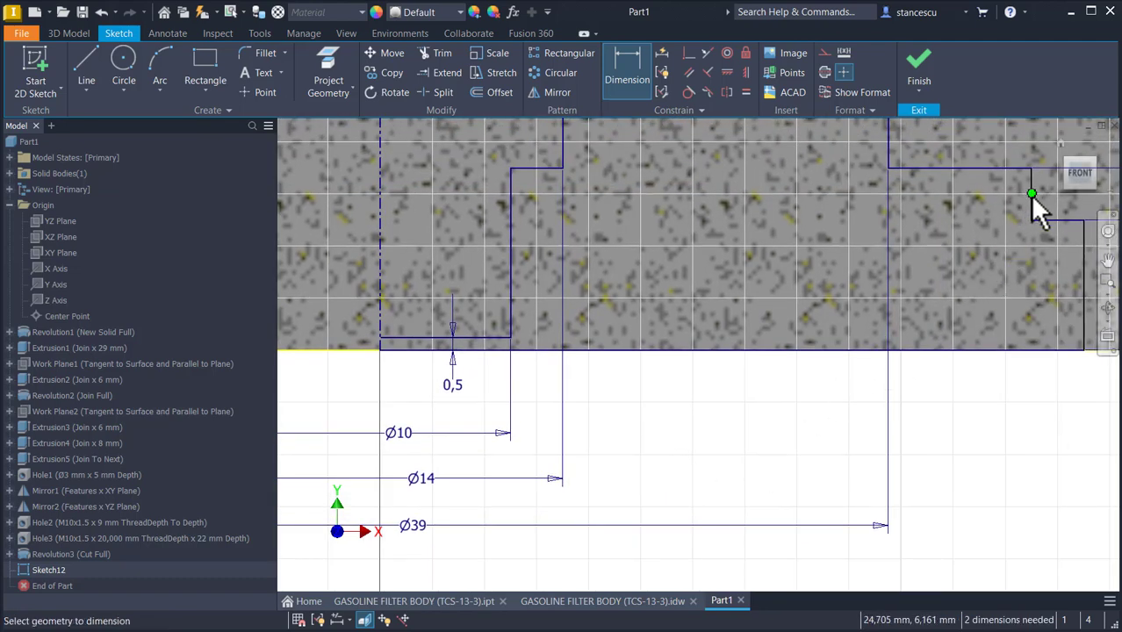
{"action": "middle_click_drag", "start_coordinate": [909, 329], "coordinate": [960, 221]}
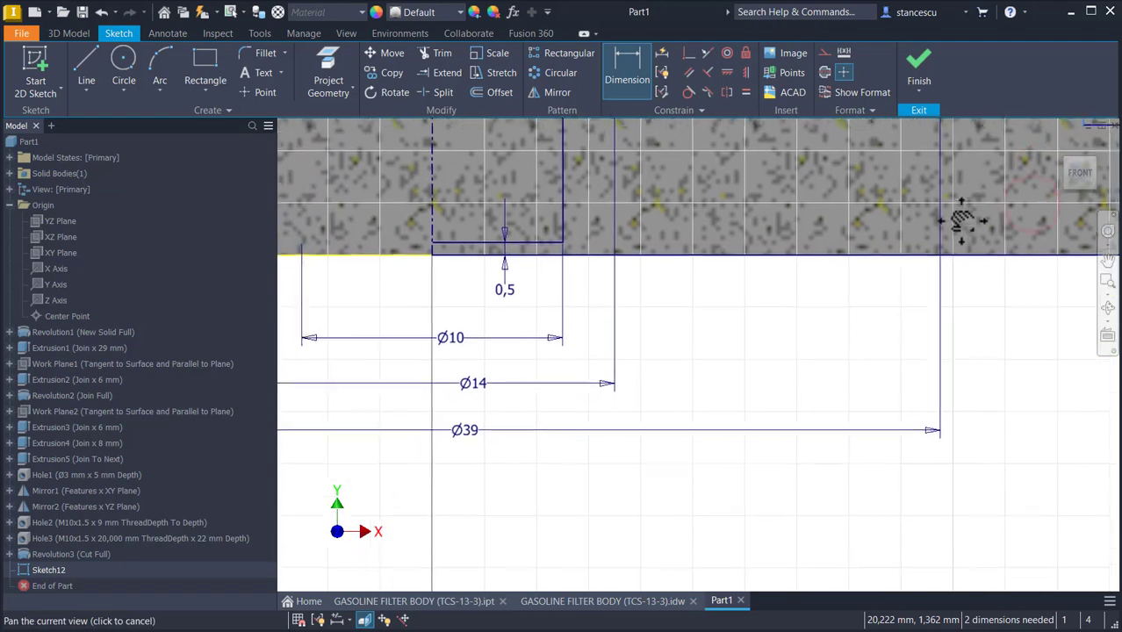
{"action": "left_click", "coordinate": [434, 200]}
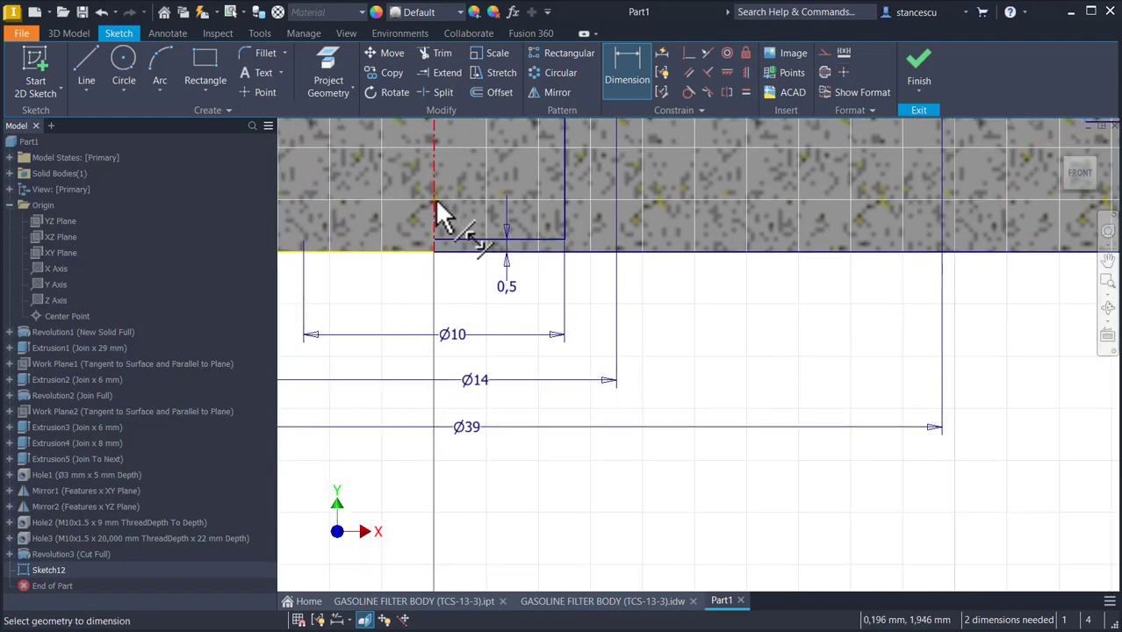
{"action": "left_click", "coordinate": [475, 464]}
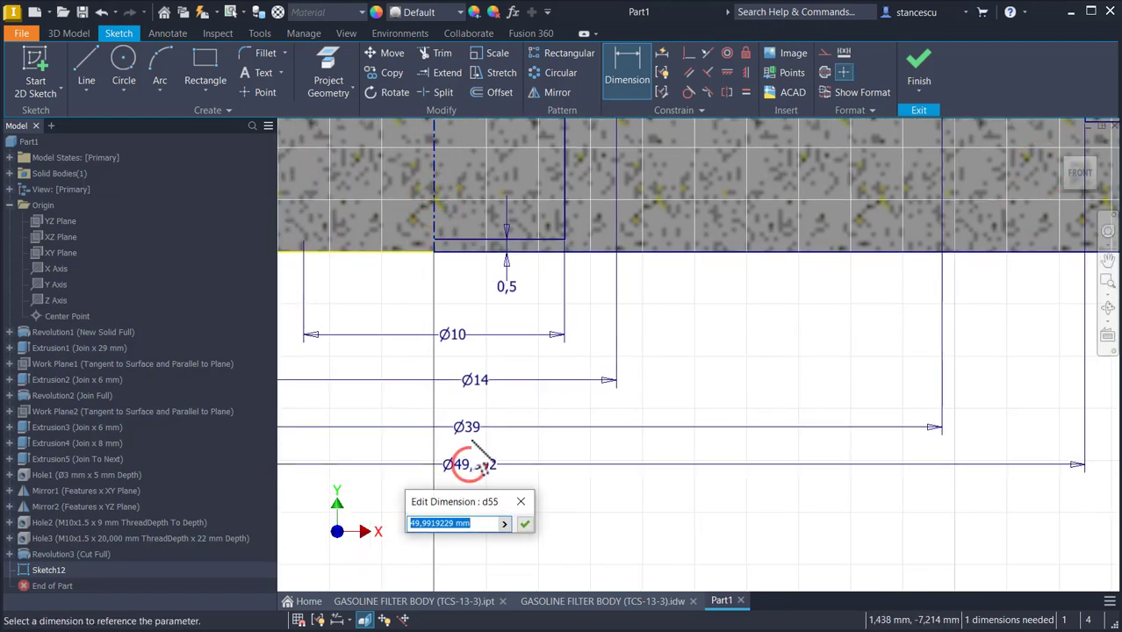
{"action": "key", "text": "Return"}
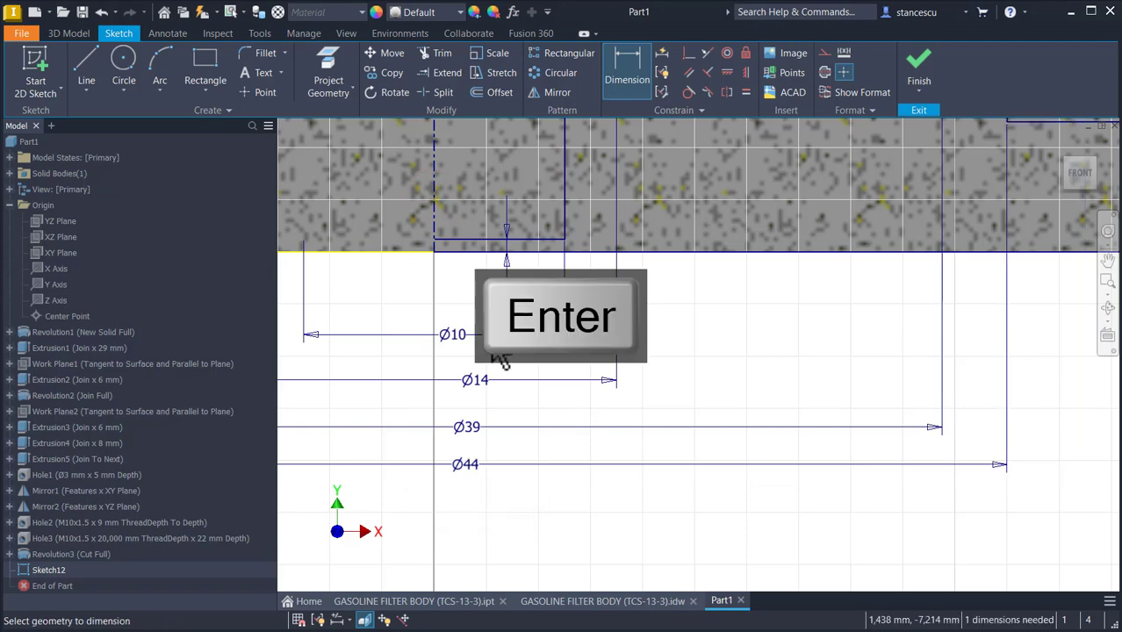
Step: Dimension the profile's outermost vertical line about the centerline as a 53 mm diameter
{"action": "middle_click_drag", "start_coordinate": [656, 370], "coordinate": [438, 381]}
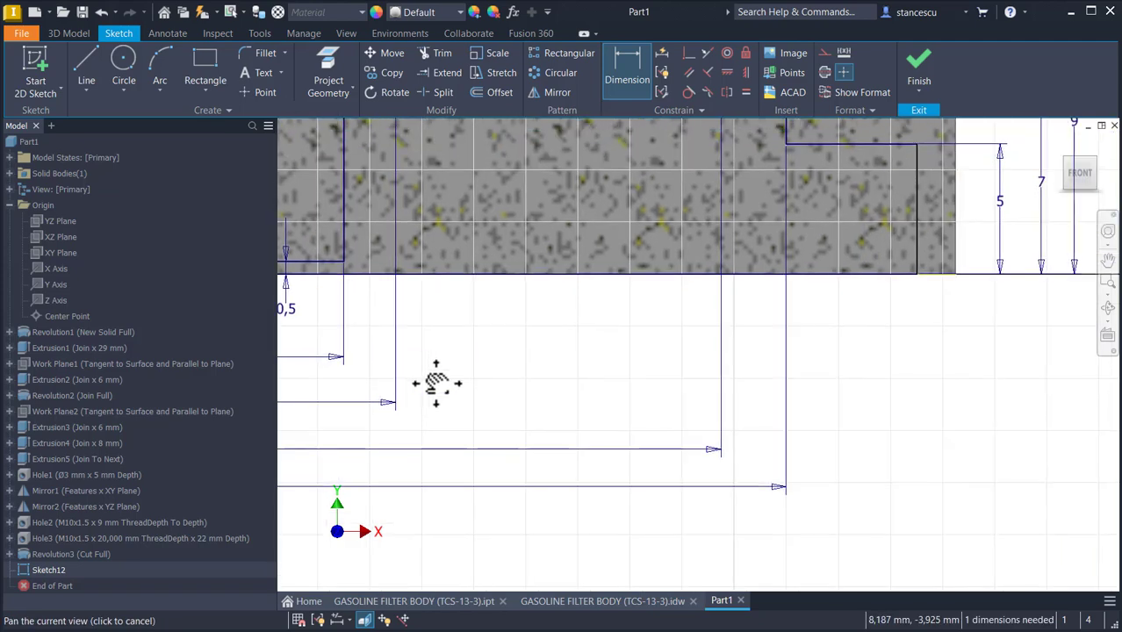
{"action": "left_click", "coordinate": [917, 251]}
{"action": "middle_click_drag", "start_coordinate": [889, 316], "coordinate": [981, 206]}
{"action": "middle_click_drag", "start_coordinate": [832, 290], "coordinate": [1030, 378]}
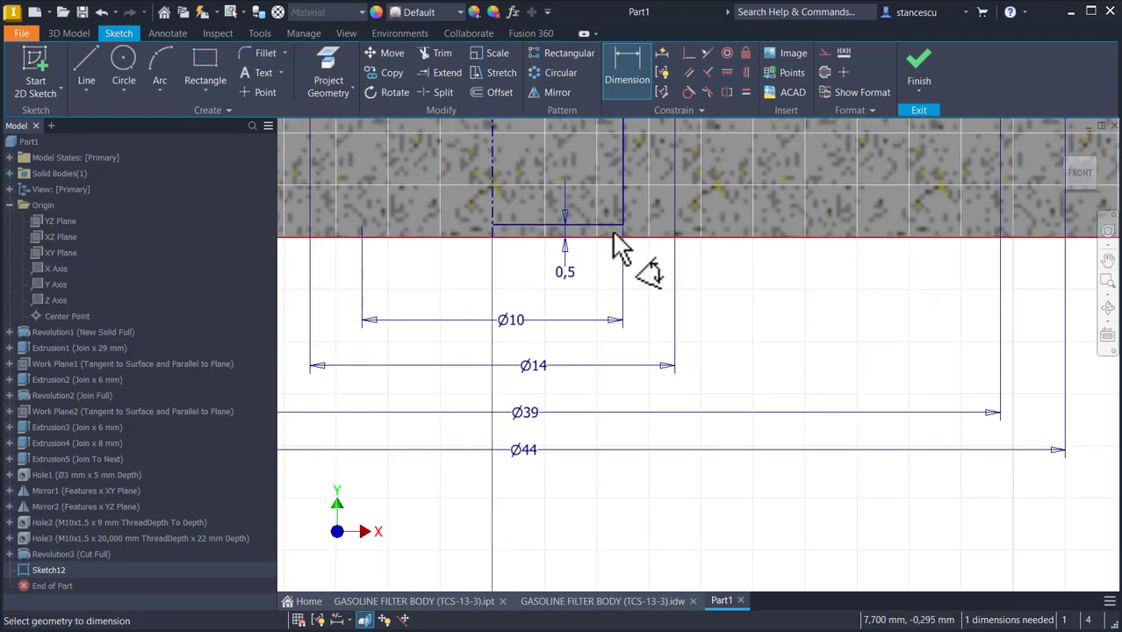
{"action": "left_click", "coordinate": [494, 192]}
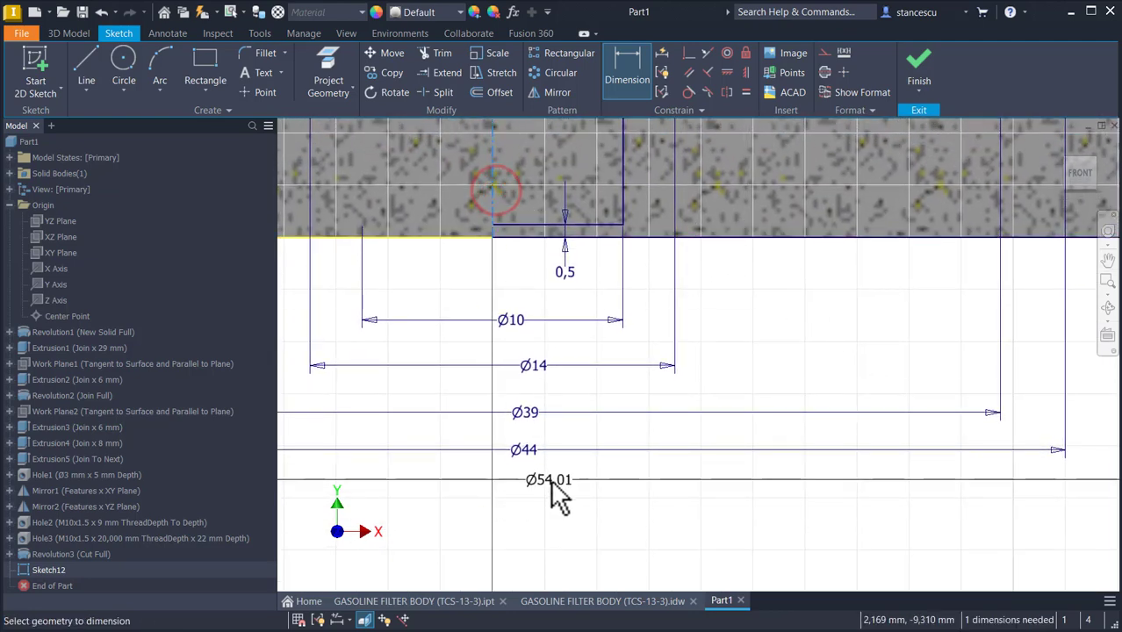
{"action": "left_click", "coordinate": [547, 479]}
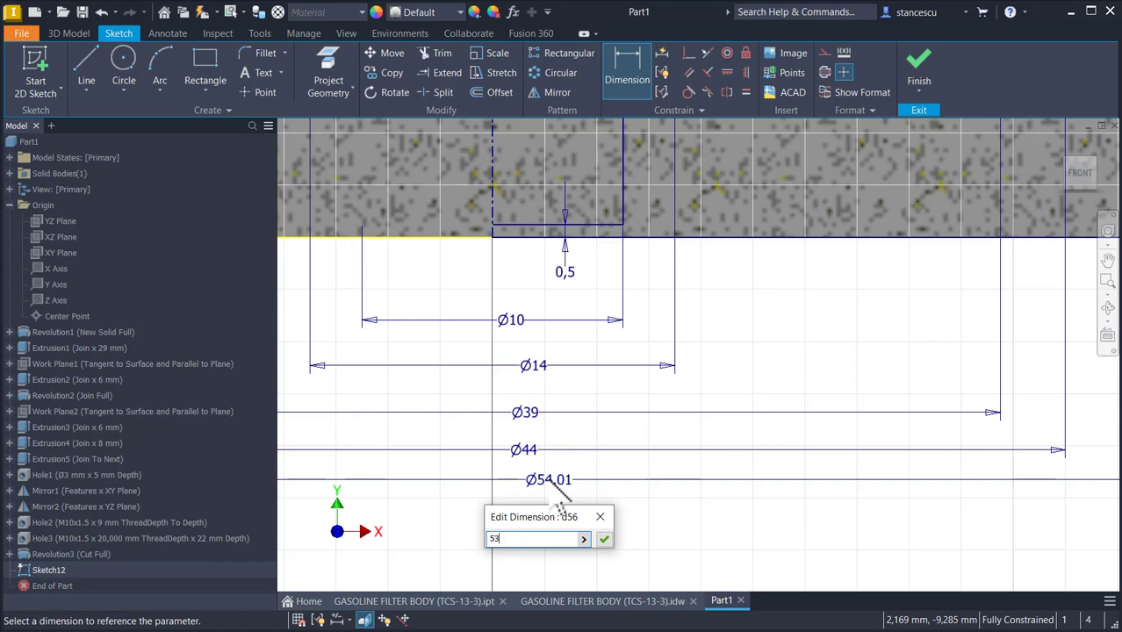
{"action": "key", "text": "Return"}
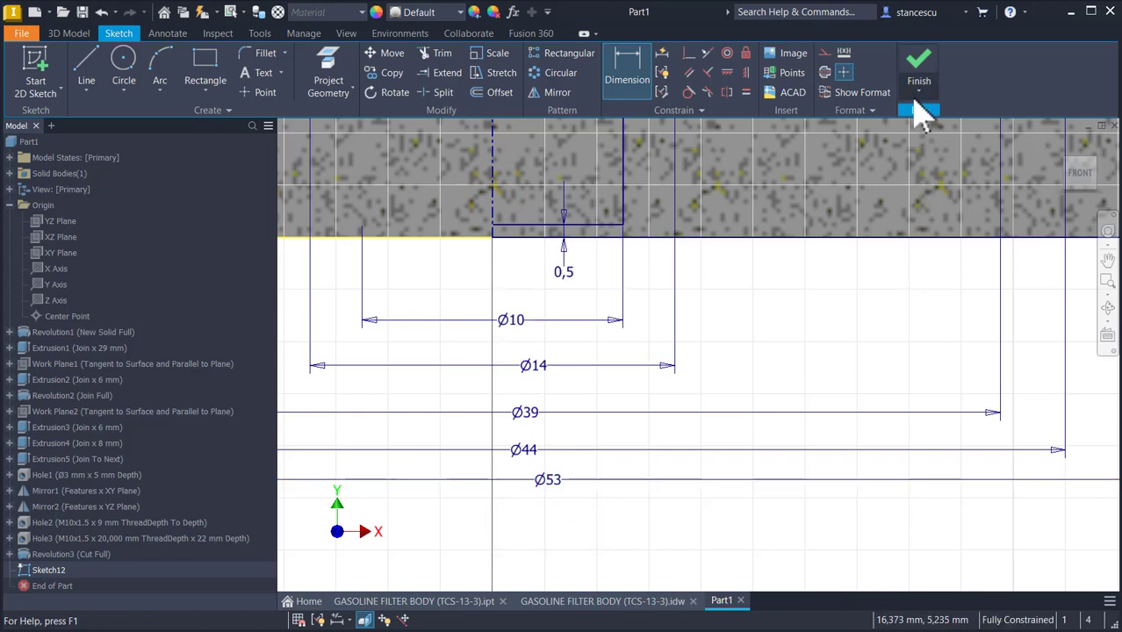
Step: Finish the sketch and revolve the stepped profile 360 degrees about the centerline as a cut into the body's underside
{"action": "left_click", "coordinate": [918, 58]}
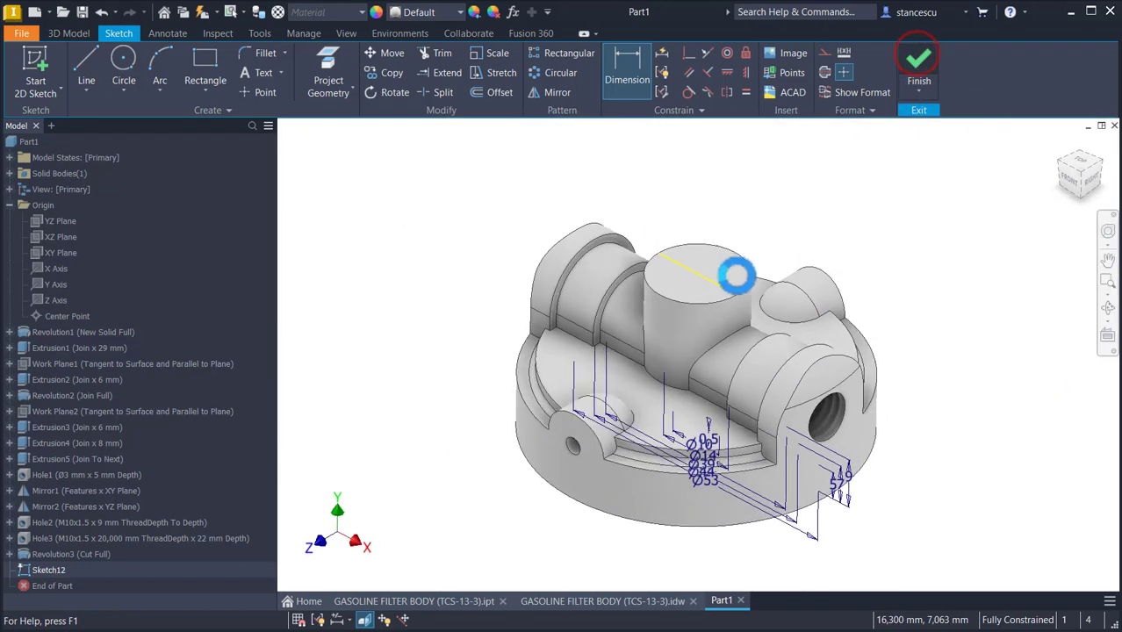
{"action": "key", "text": "F6"}
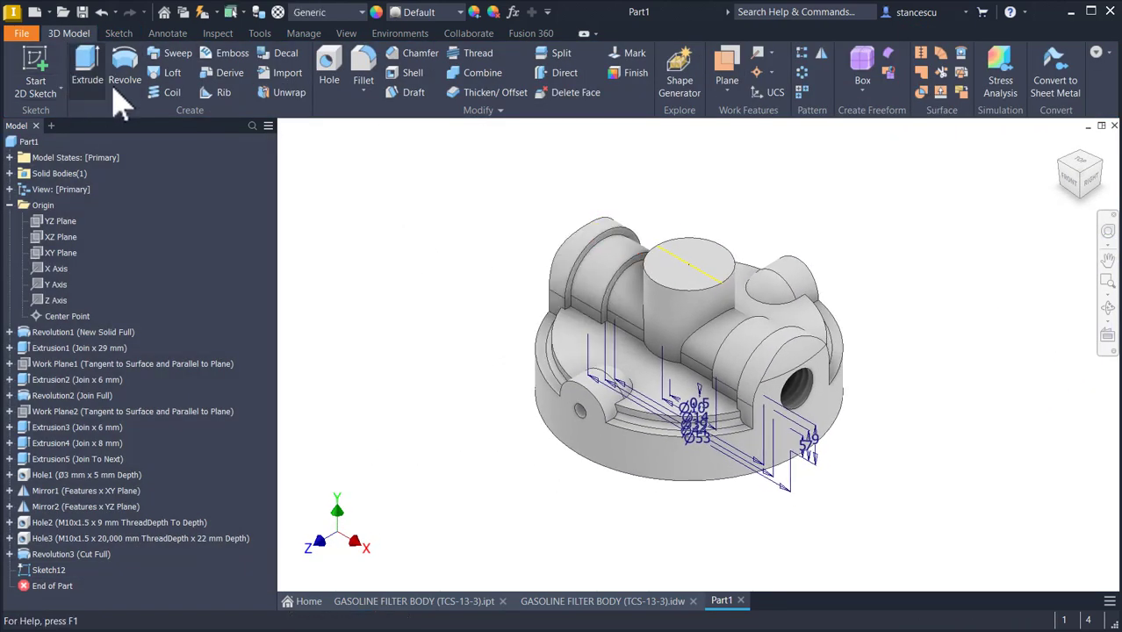
{"action": "left_click", "coordinate": [125, 70]}
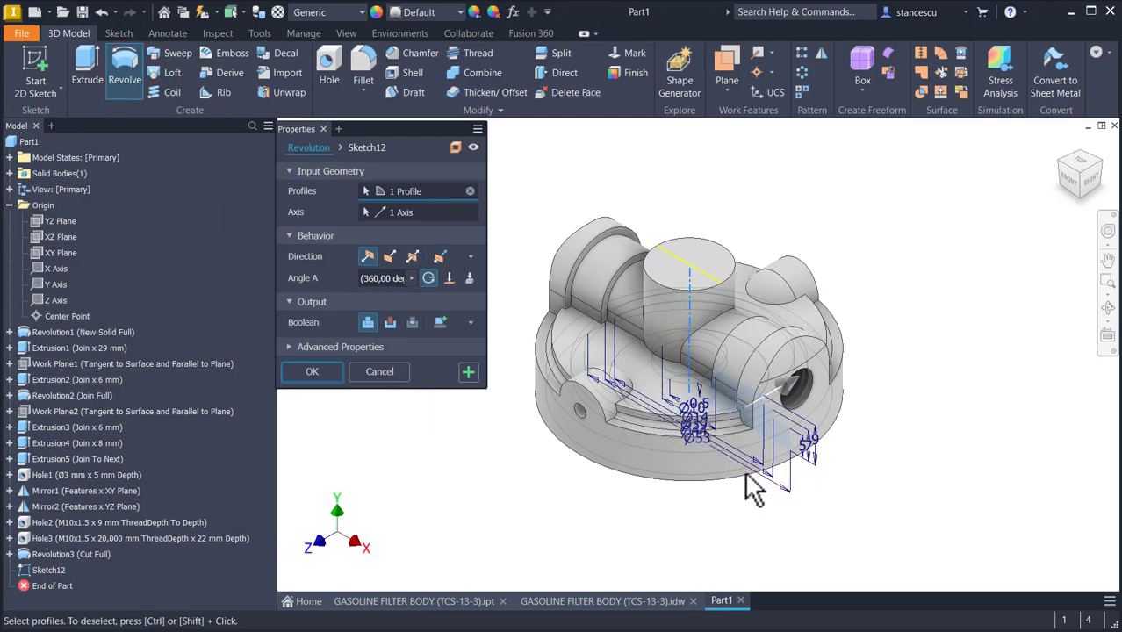
{"action": "mouse_move", "coordinate": [860, 412]}
{"action": "middle_mouse_down", "text": "shift"}
{"action": "mouse_move", "coordinate": [869, 387]}
{"action": "mouse_move", "coordinate": [944, 352]}
{"action": "mouse_move", "coordinate": [801, 434]}
{"action": "mouse_move", "coordinate": [743, 388]}
{"action": "mouse_move", "coordinate": [781, 370]}
{"action": "middle_mouse_up", "text": "shift"}
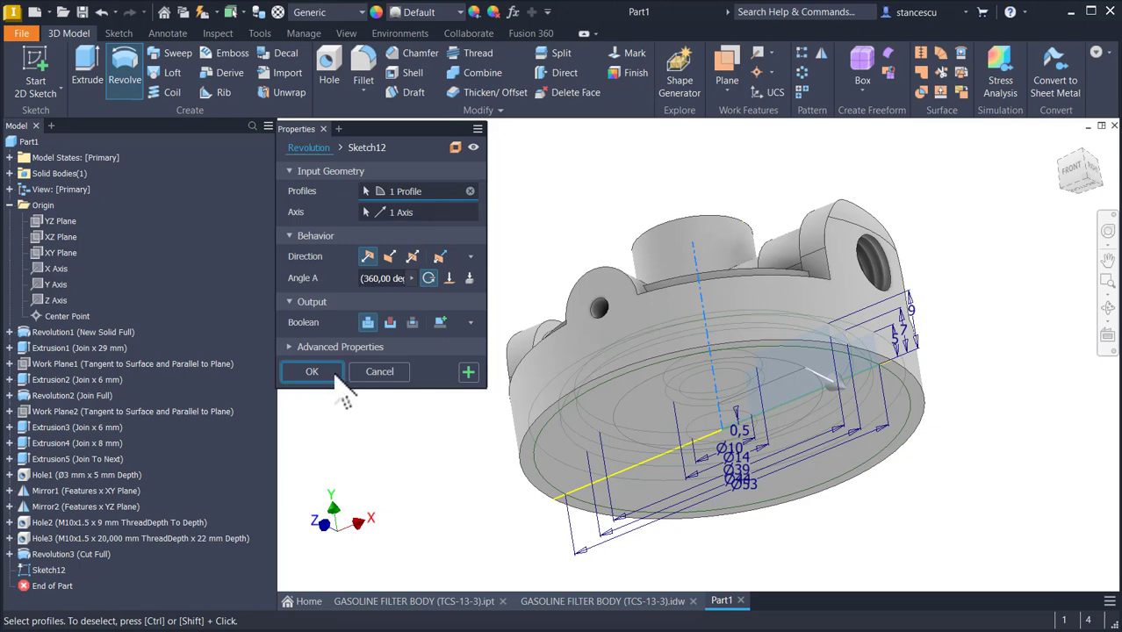
{"action": "left_click", "coordinate": [390, 323]}
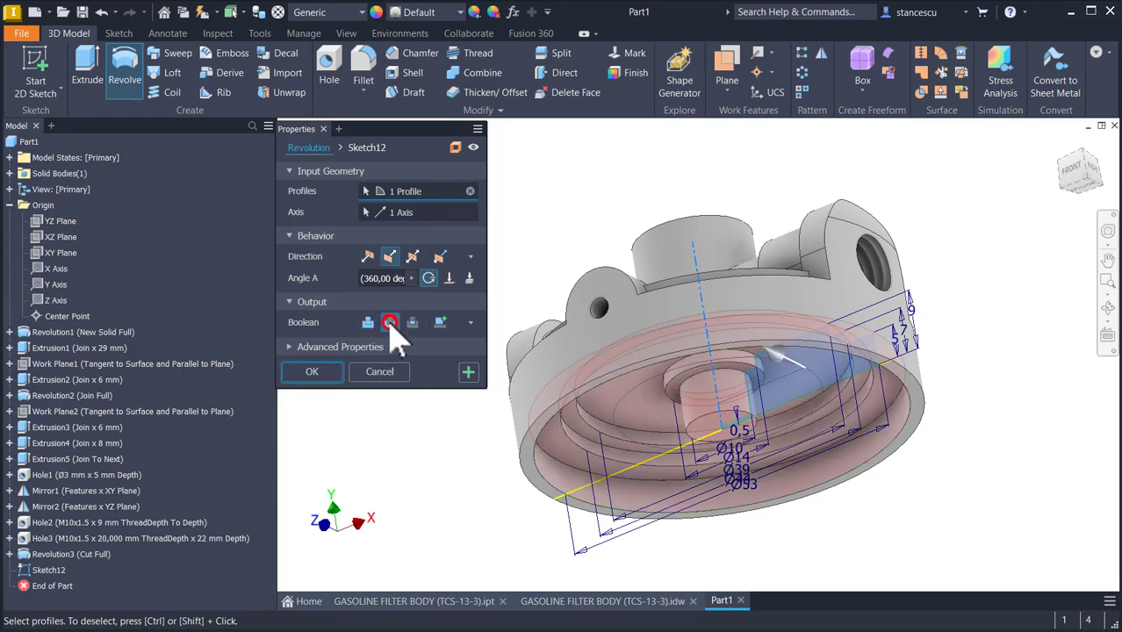
{"action": "left_click", "coordinate": [312, 372]}
{"action": "middle_click_drag", "start_coordinate": [305, 378], "coordinate": [873, 280], "text": "shift"}
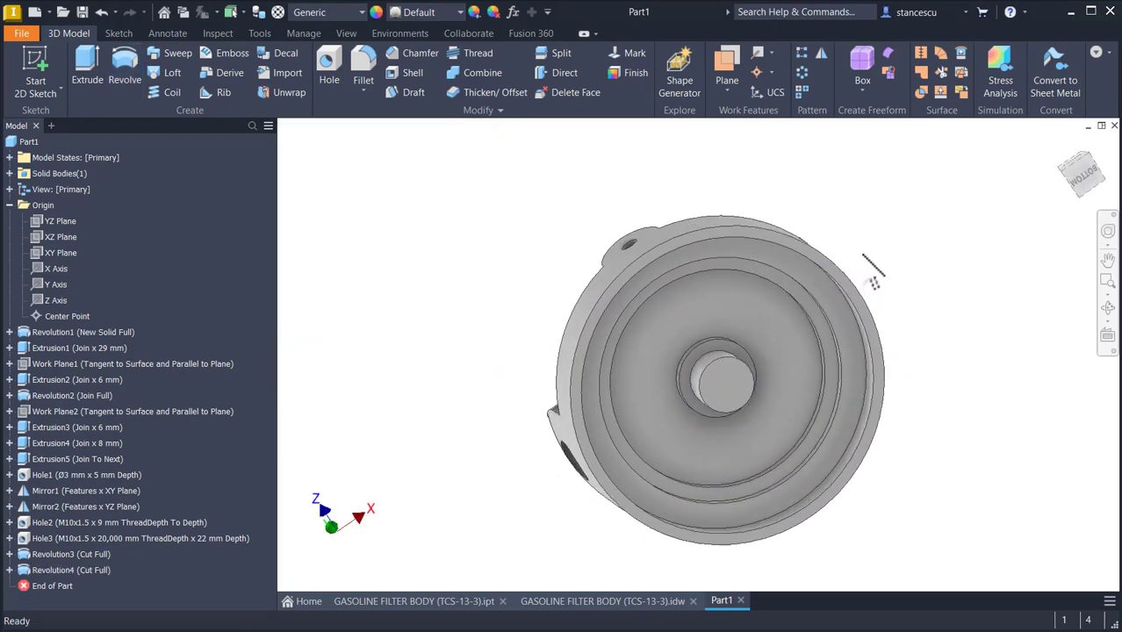
Step: Check section A-A of the reference drawing, and place a hole concentric with the underside face of the central boss
{"action": "key", "text": "F6"}
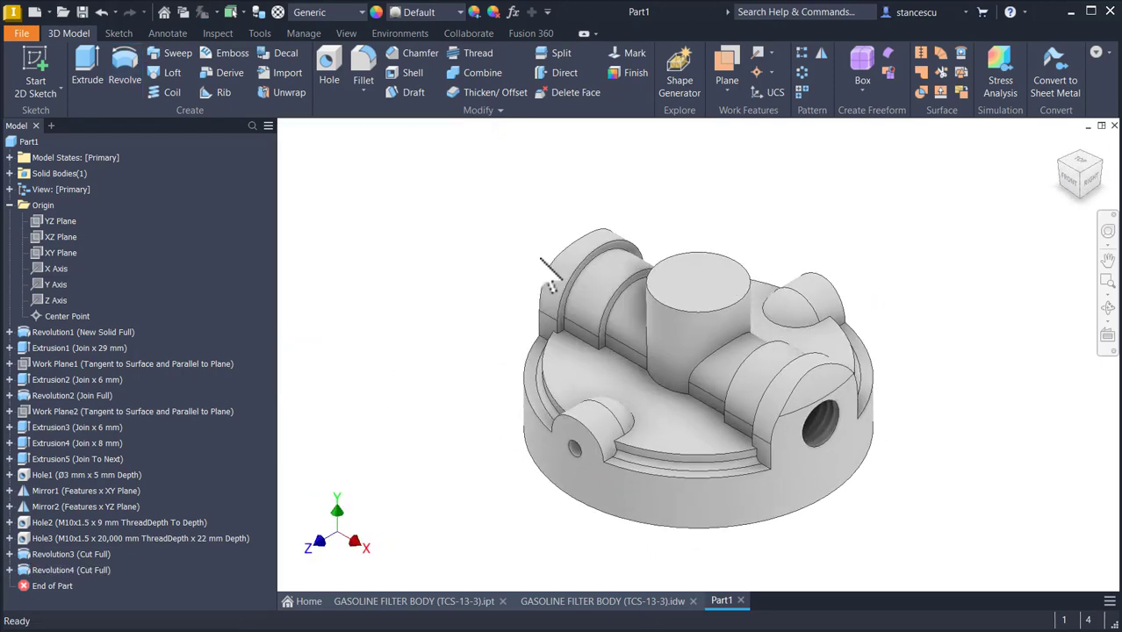
{"action": "left_click", "coordinate": [620, 603]}
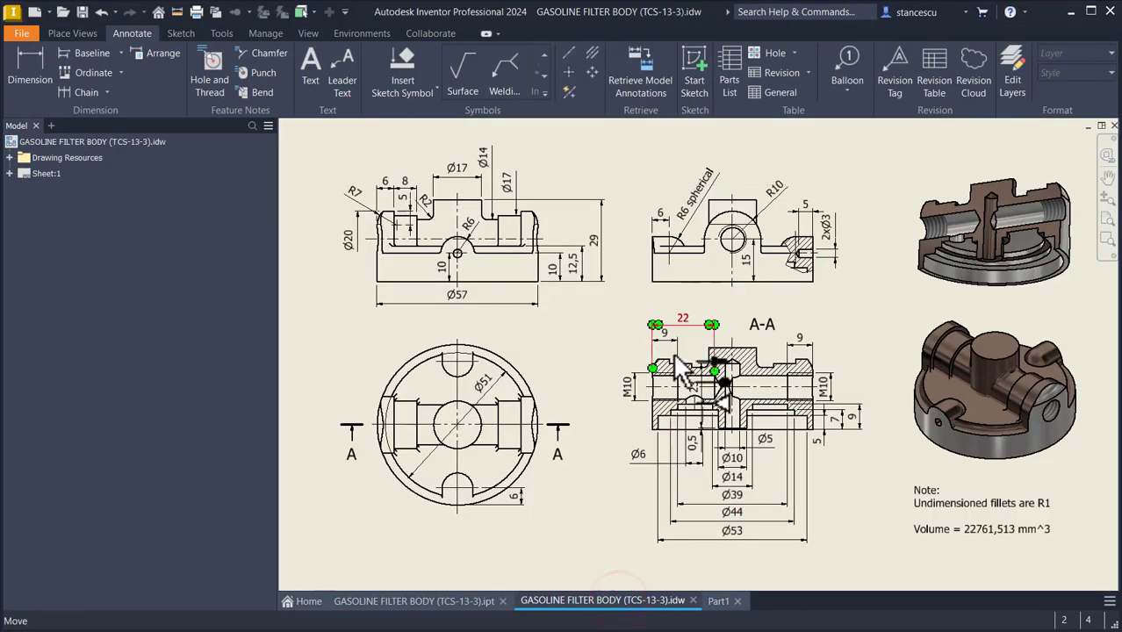
{"action": "scroll", "coordinate": [764, 447], "scroll_direction": "up", "scroll_amount": 3}
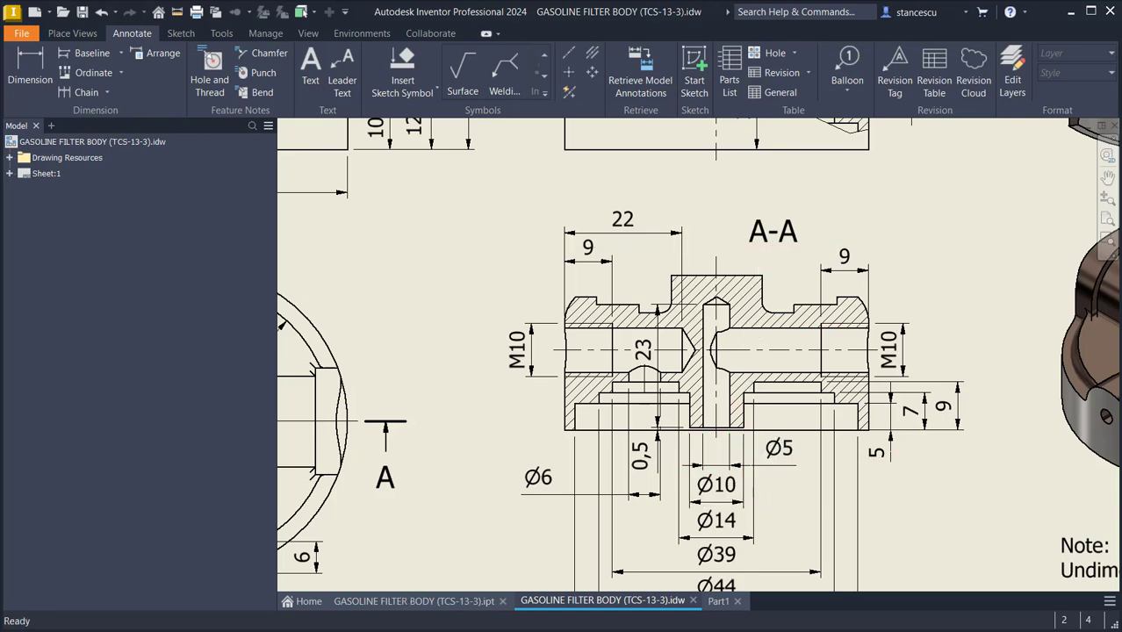
{"action": "left_click", "coordinate": [718, 602]}
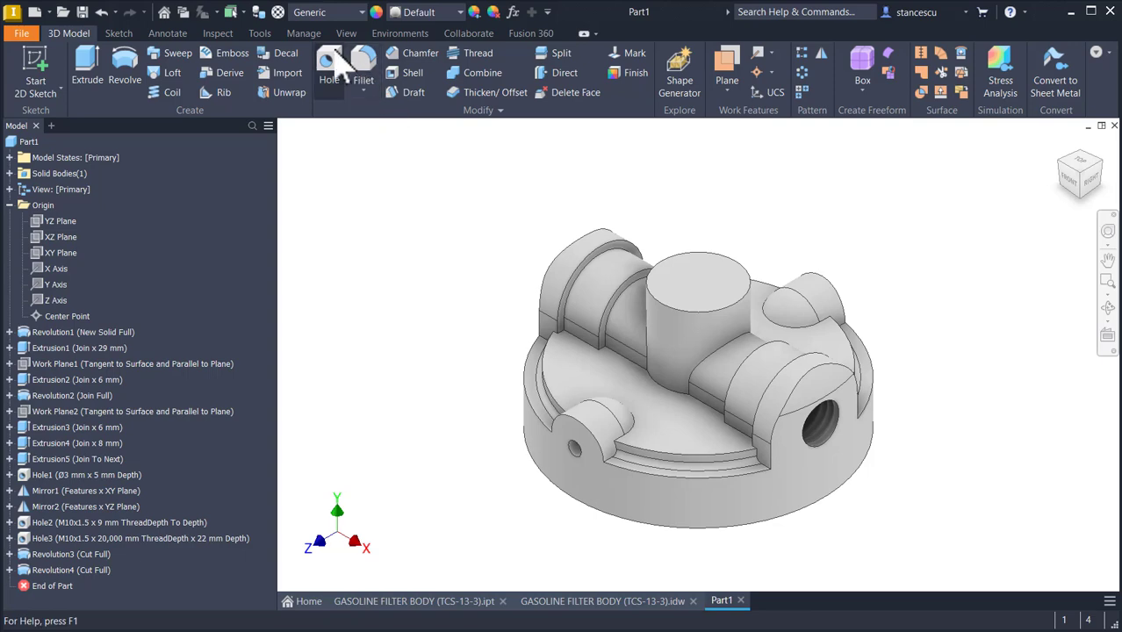
{"action": "middle_click_drag", "start_coordinate": [593, 532], "coordinate": [701, 482], "text": "shift"}
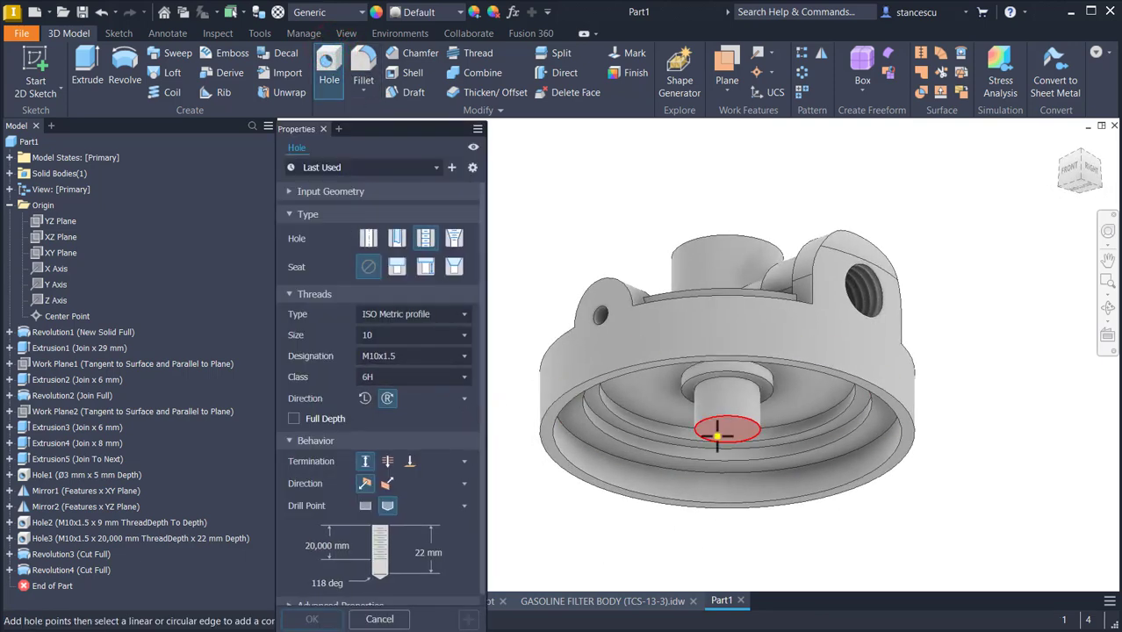
{"action": "left_click", "coordinate": [718, 443]}
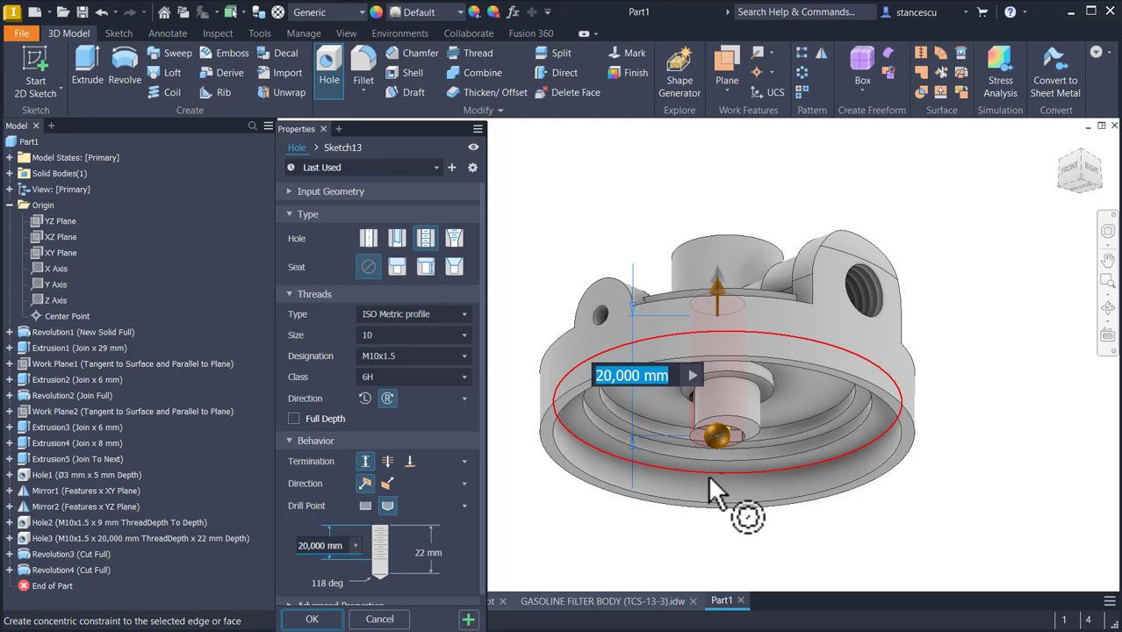
{"action": "left_click", "coordinate": [752, 421]}
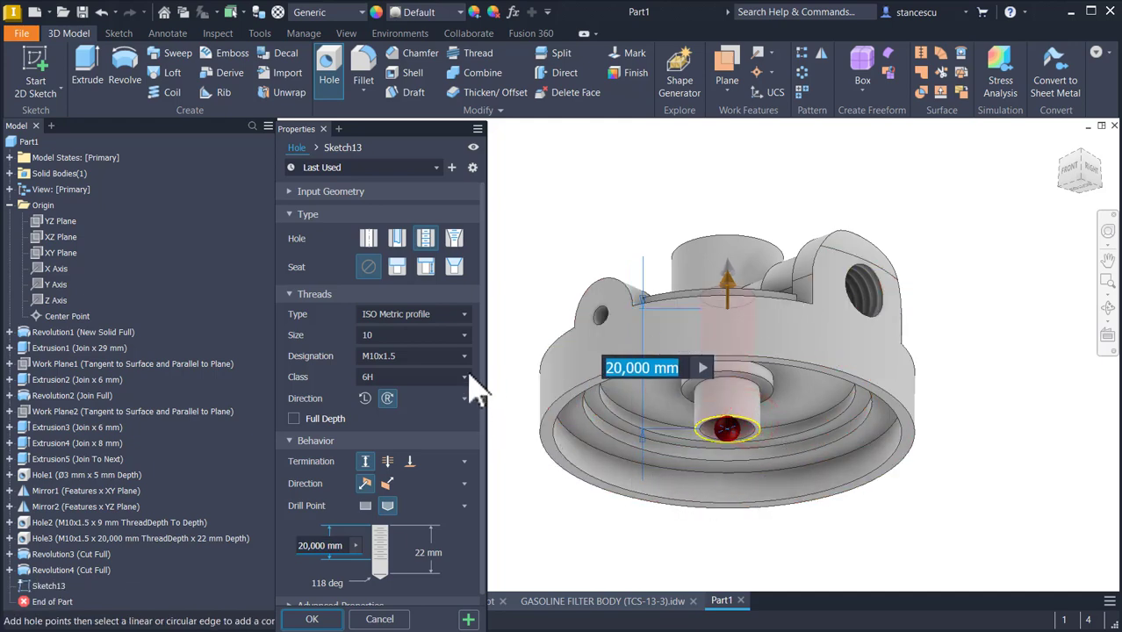
Step: Make the central boss hole a simple hole with 5 mm diameter and 23 mm depth, and create it
{"action": "left_click", "coordinate": [369, 239]}
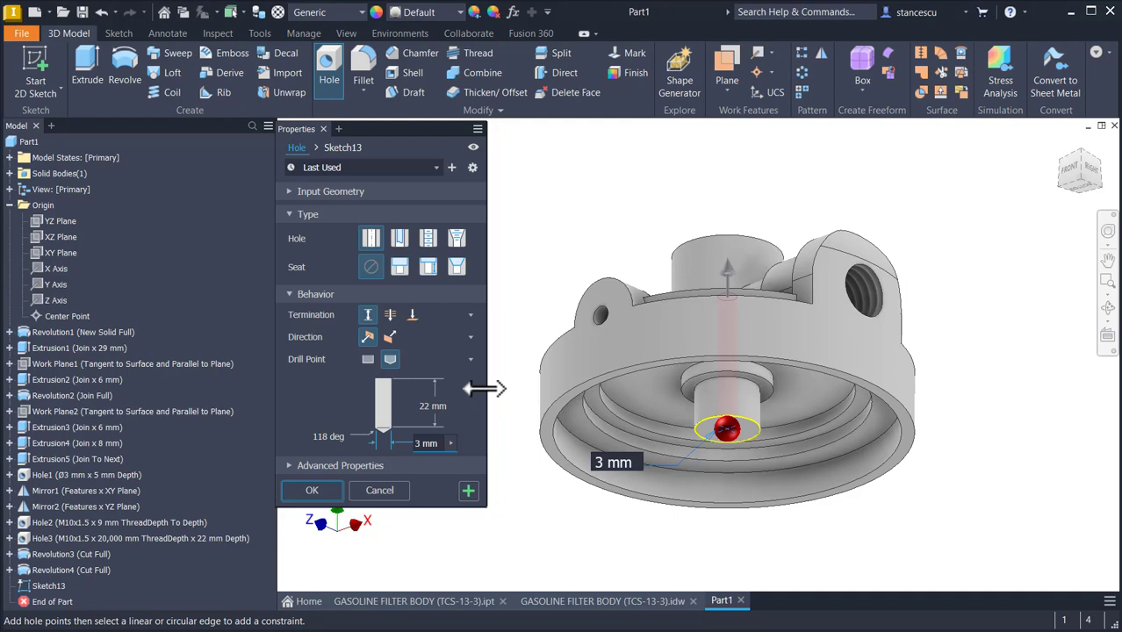
{"action": "left_click", "coordinate": [630, 453]}
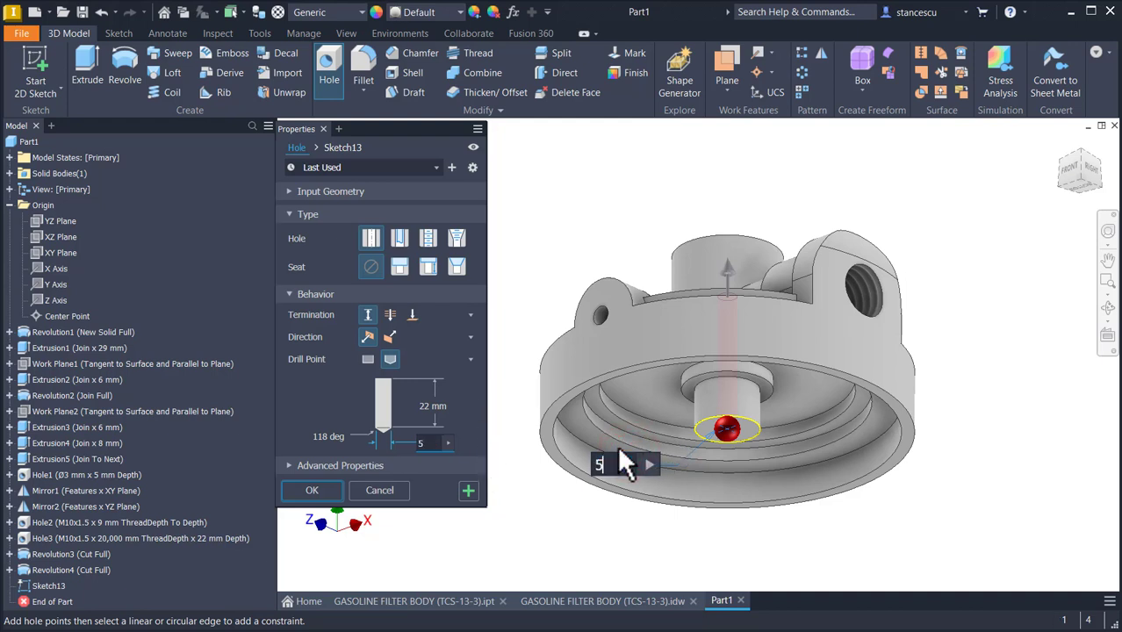
{"action": "left_click", "coordinate": [431, 406]}
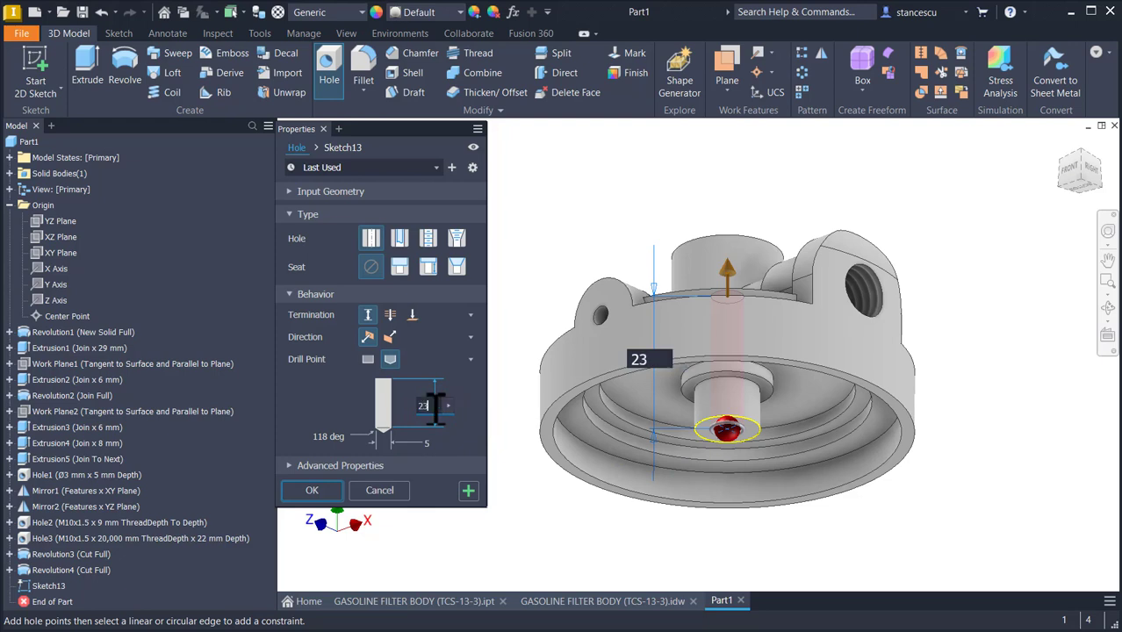
{"action": "left_click", "coordinate": [752, 428]}
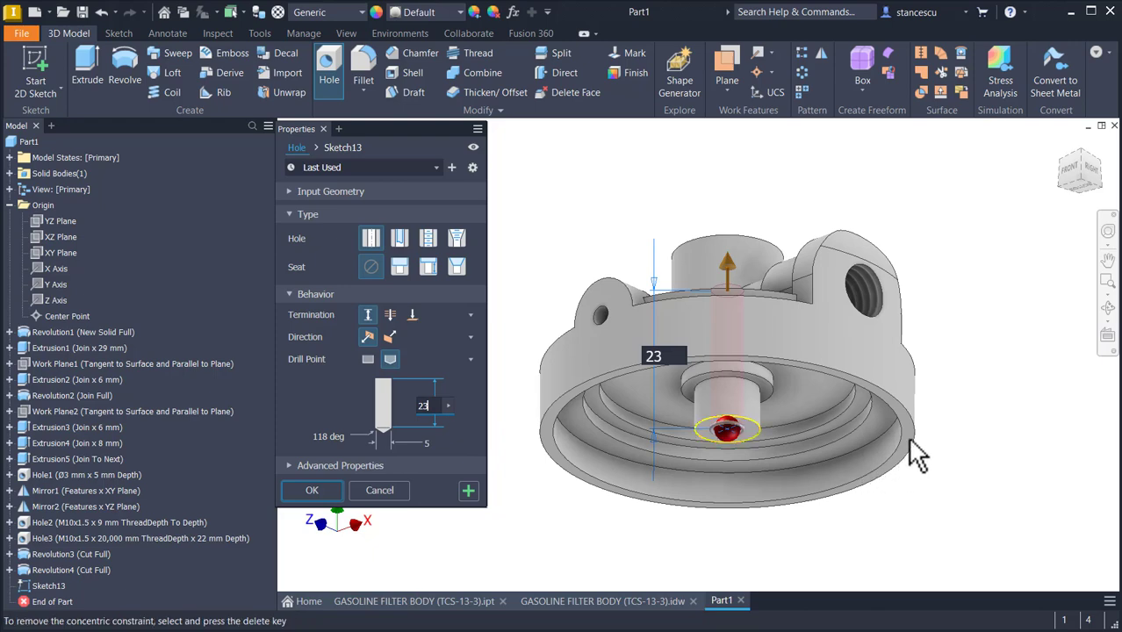
{"action": "left_click", "coordinate": [312, 490]}
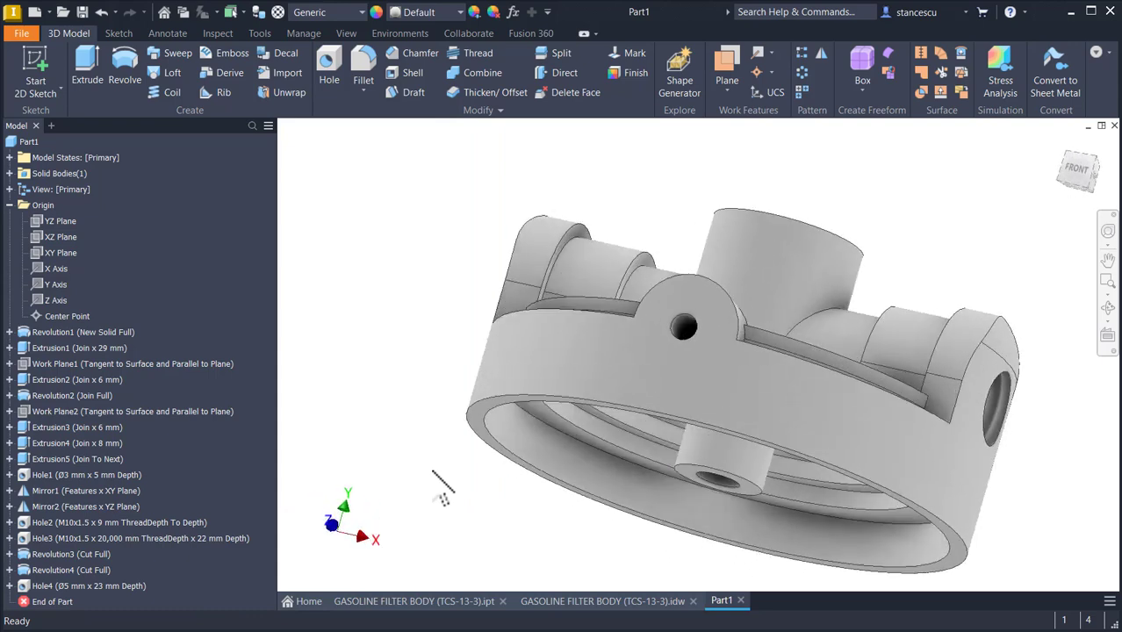
{"action": "key", "text": "F6"}
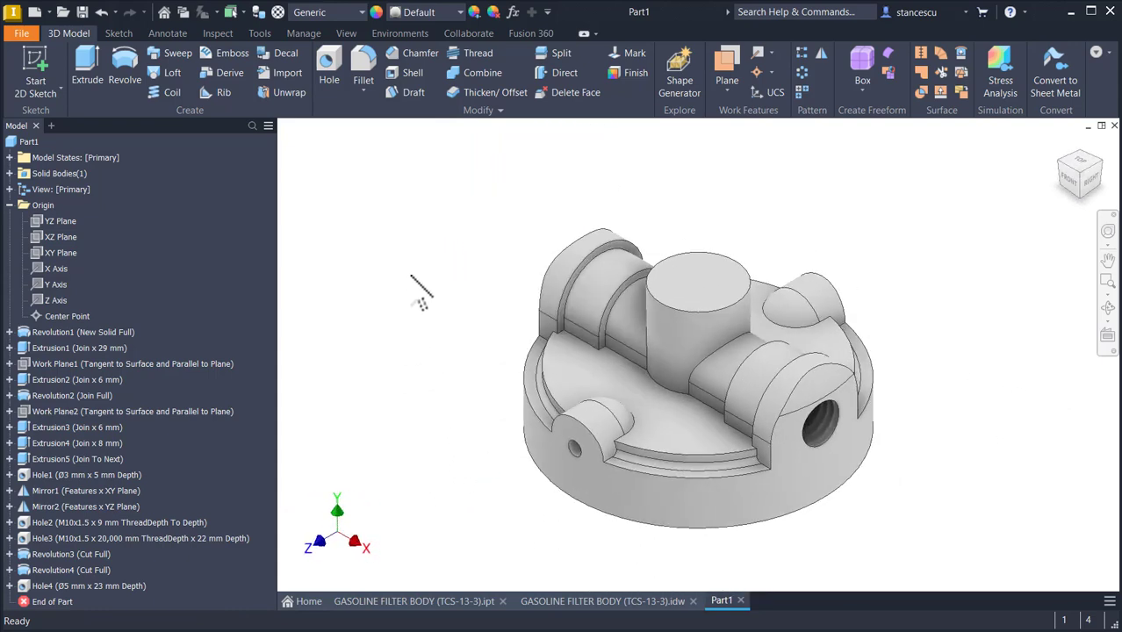
Step: Check the drawing's fillet note, and fillet the edges where both side arms meet the central cylinder with a 1 mm radius
{"action": "left_click", "coordinate": [572, 605]}
{"action": "key", "text": "Num_Lock"}
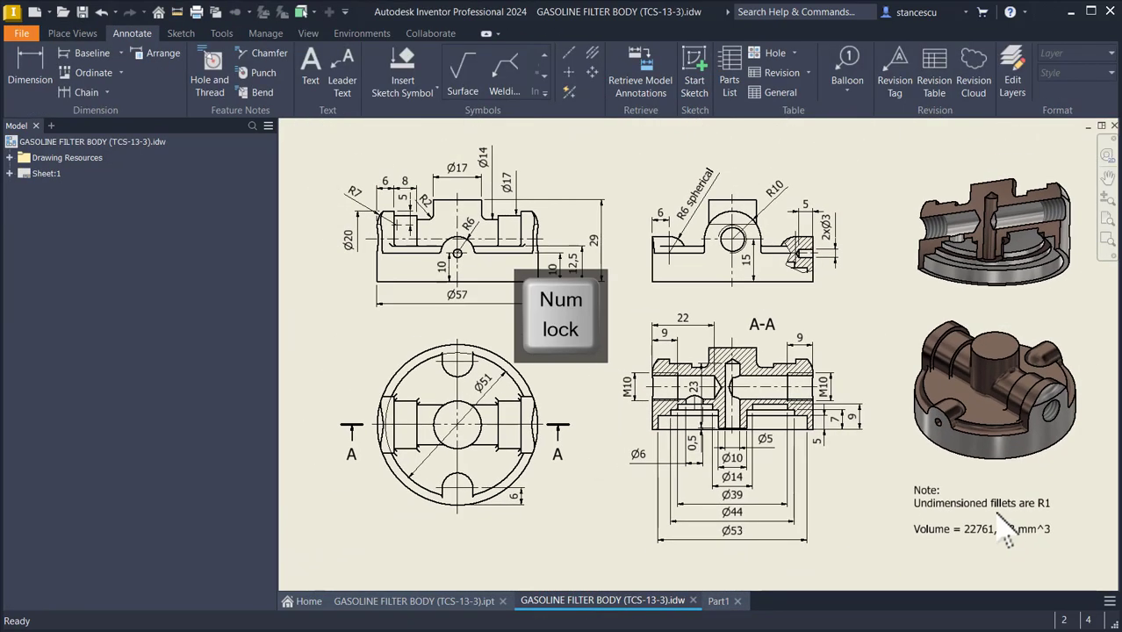
{"action": "left_click", "coordinate": [1020, 526]}
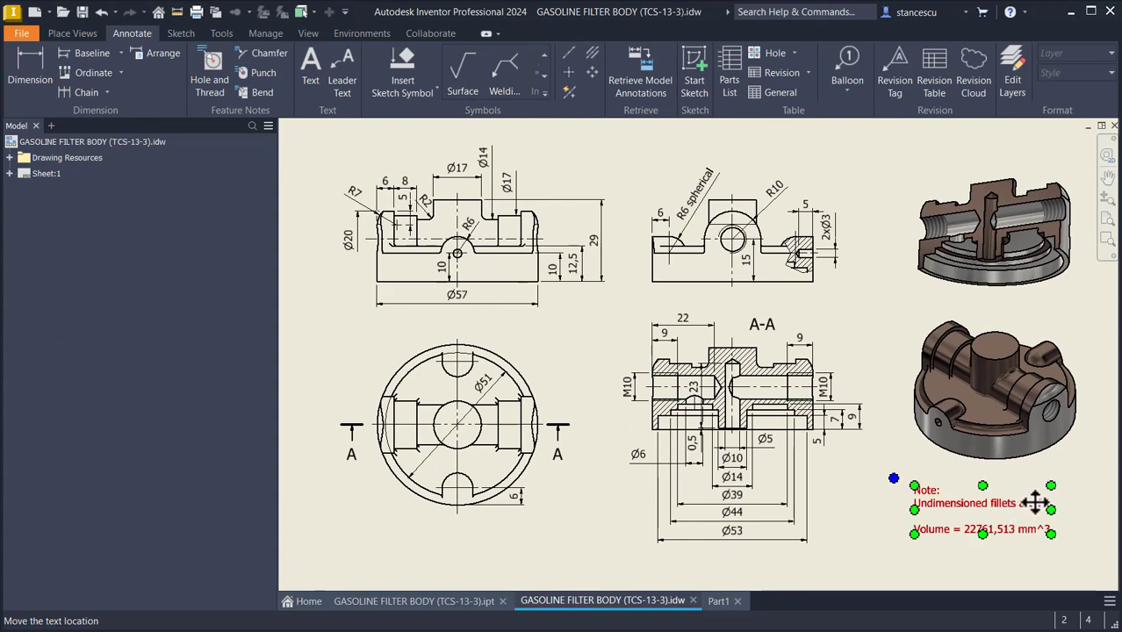
{"action": "left_click", "coordinate": [718, 600]}
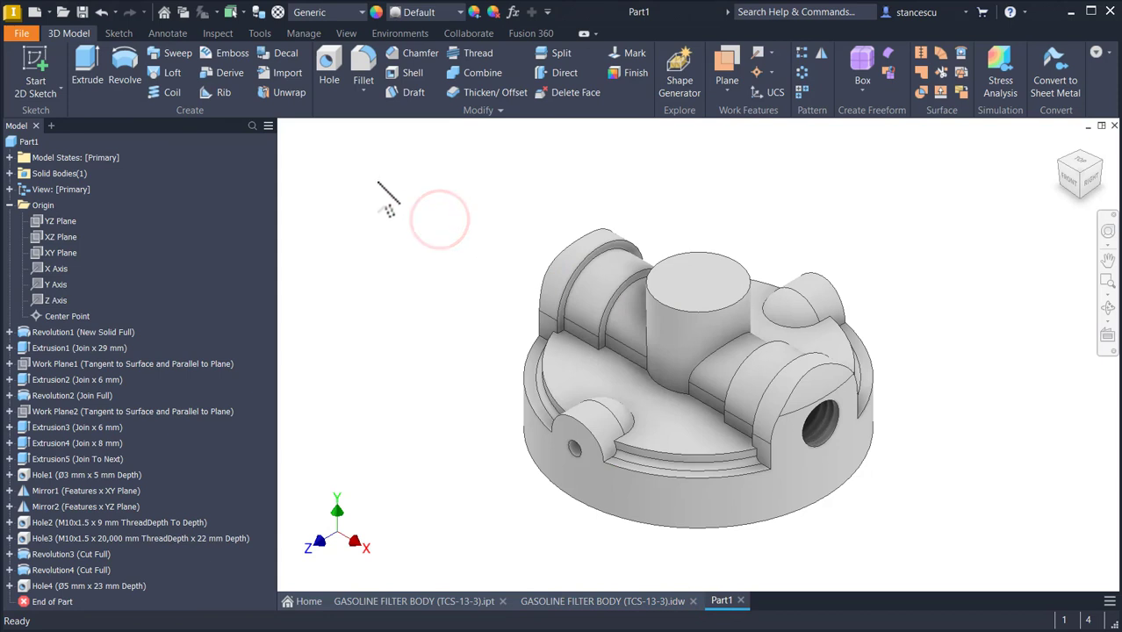
{"action": "left_click", "coordinate": [458, 200]}
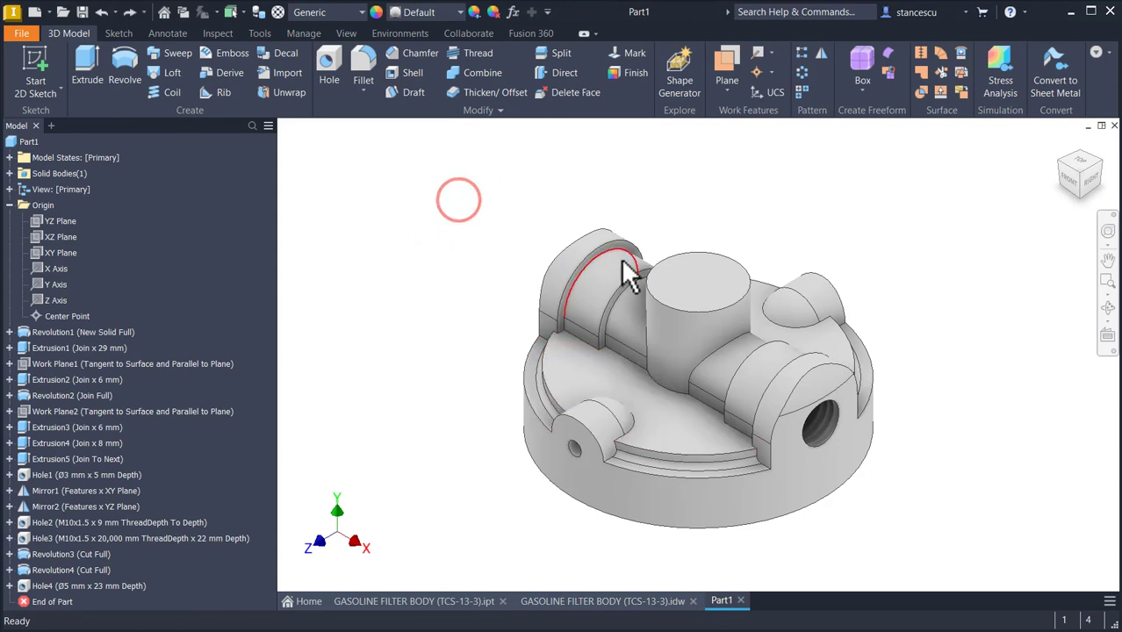
{"action": "left_click", "coordinate": [723, 346]}
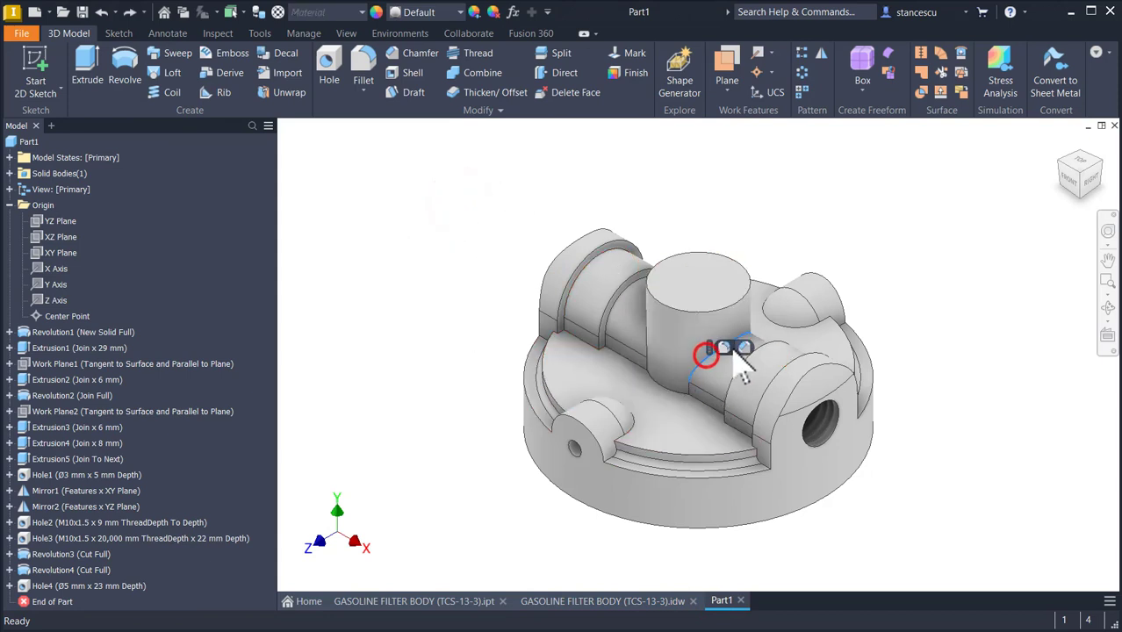
{"action": "type", "text": "f"}
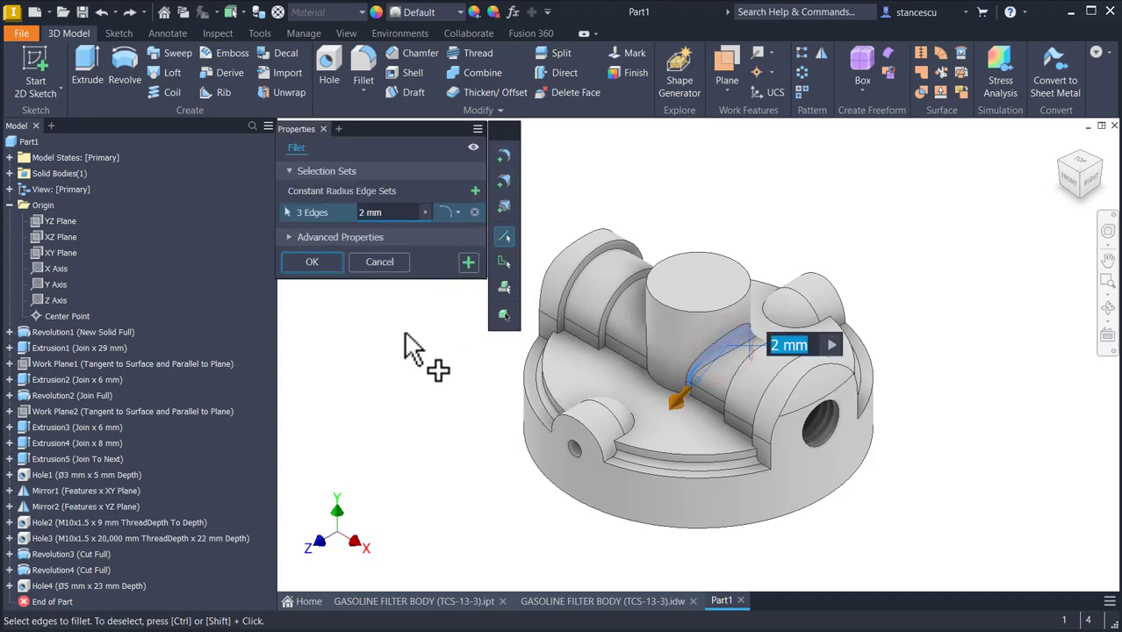
{"action": "type", "text": "1"}
{"action": "middle_click_drag", "start_coordinate": [449, 345], "coordinate": [691, 346], "text": "shift"}
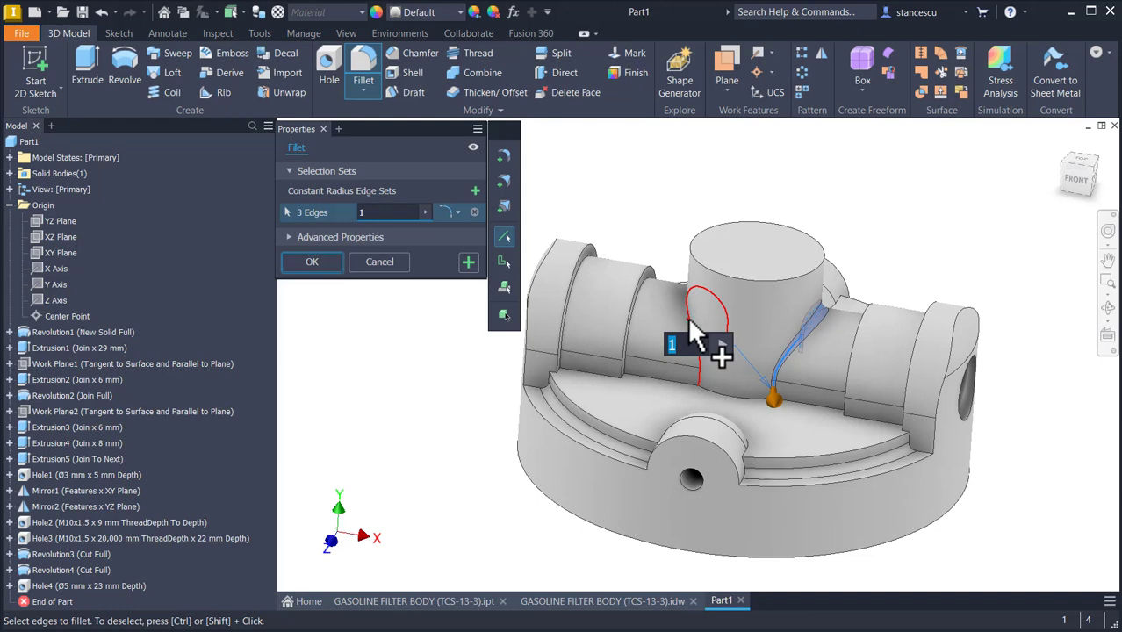
{"action": "left_click", "coordinate": [691, 323]}
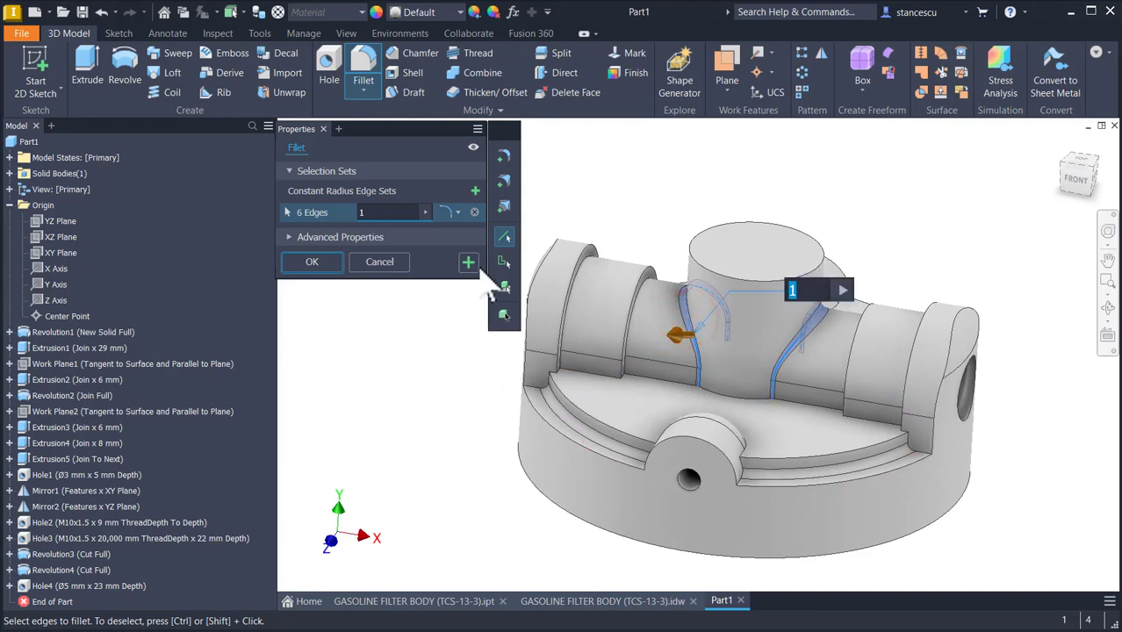
{"action": "left_click", "coordinate": [468, 261]}
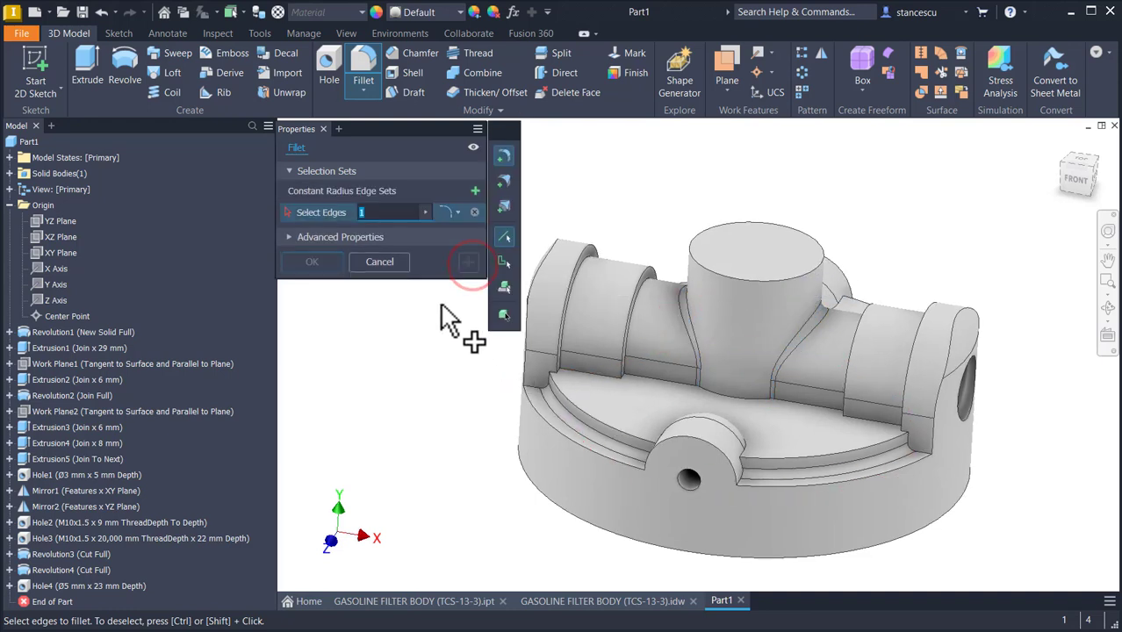
Step: Select the front base edges for another 1 mm fillet, from the rim step at the unlabelled arm's outer end inward along that arm
{"action": "scroll", "coordinate": [537, 428], "scroll_direction": "up", "scroll_amount": 3}
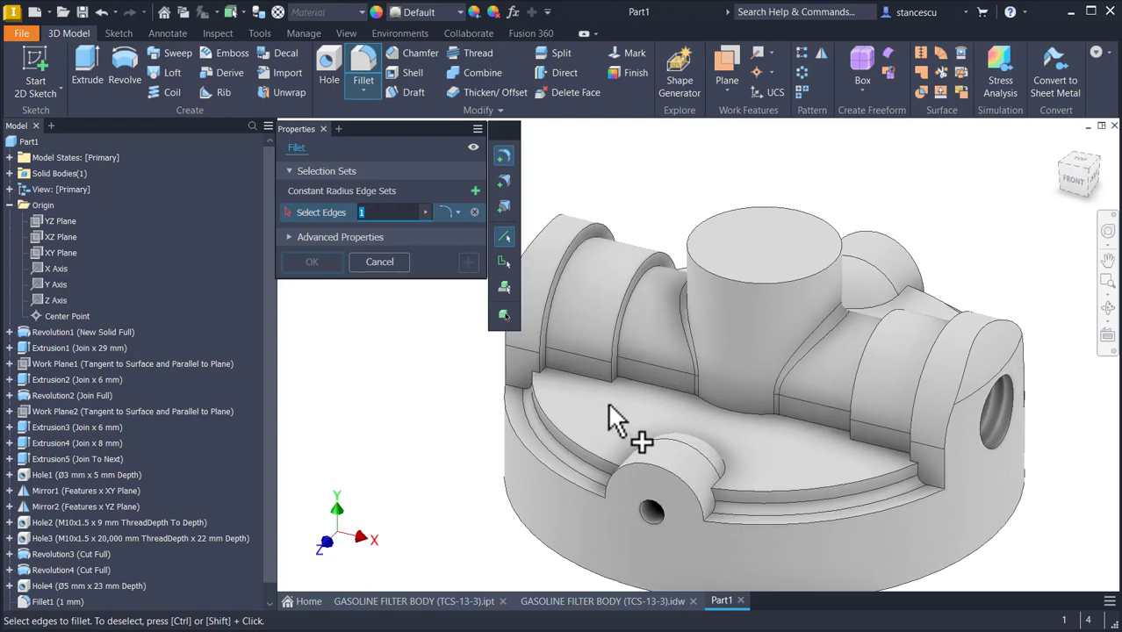
{"action": "left_click", "coordinate": [520, 389]}
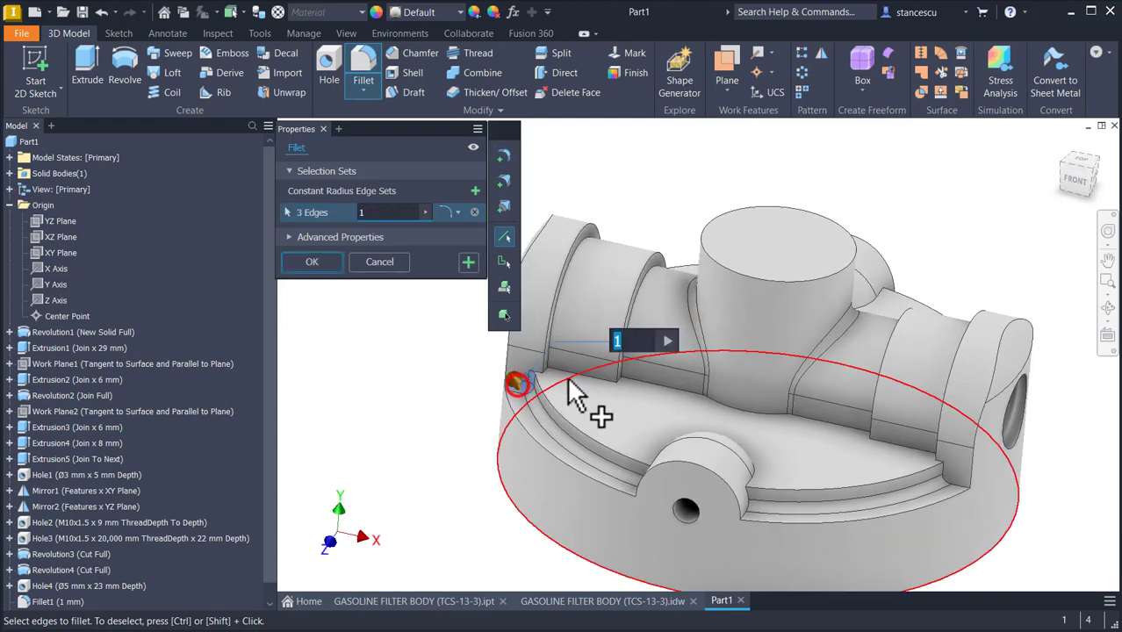
{"action": "scroll", "coordinate": [556, 418], "scroll_direction": "up", "scroll_amount": 5}
{"action": "scroll", "coordinate": [553, 411], "scroll_direction": "up", "scroll_amount": 2}
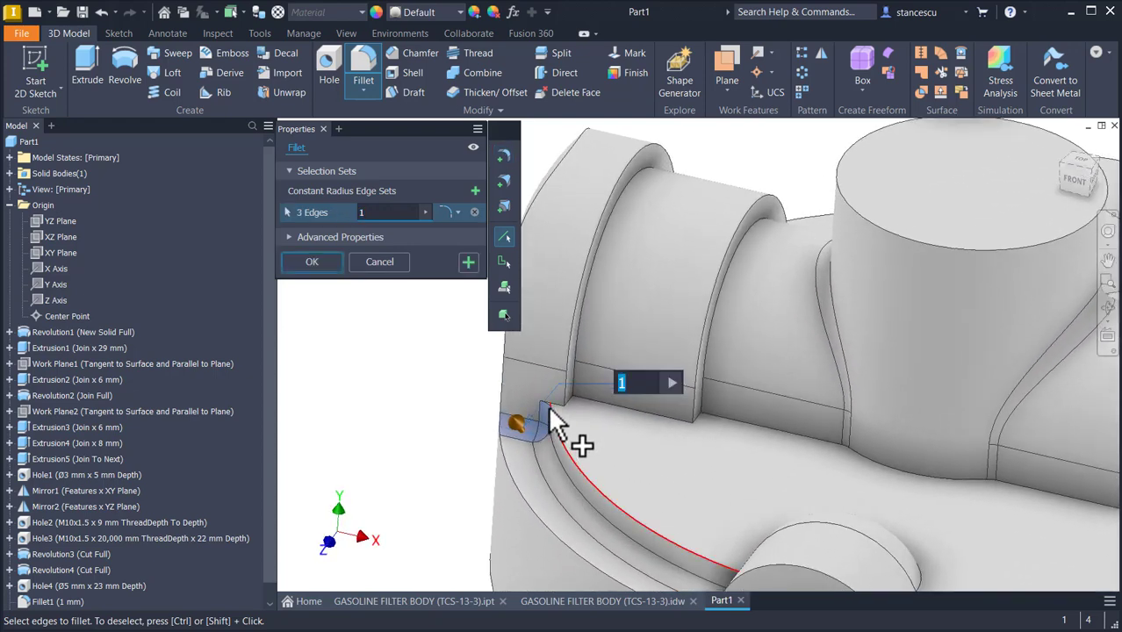
{"action": "left_click", "coordinate": [558, 402]}
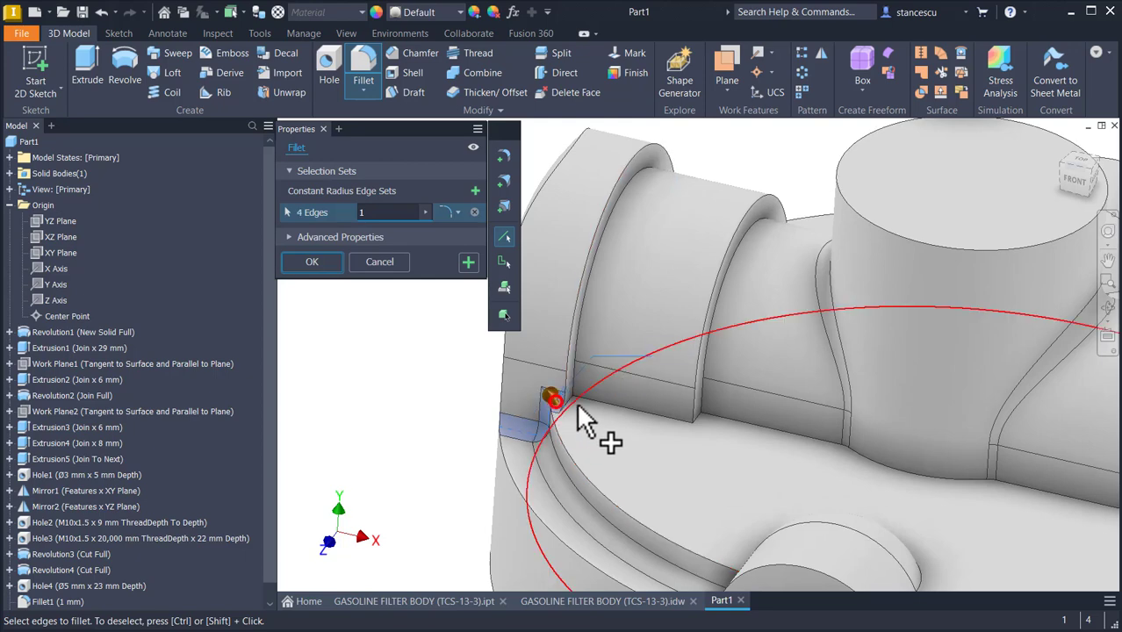
{"action": "middle_click_drag", "start_coordinate": [579, 404], "coordinate": [863, 542], "text": "shift"}
{"action": "left_click", "coordinate": [571, 406]}
{"action": "left_click", "coordinate": [608, 406]}
{"action": "left_click", "coordinate": [659, 417]}
Step: Add the front base edges of the opposite arm down to the rim step, and create the 1 mm fillet
{"action": "scroll", "coordinate": [897, 531], "scroll_direction": "up", "scroll_amount": 2}
{"action": "left_click", "coordinate": [911, 513]}
{"action": "left_click", "coordinate": [847, 507]}
{"action": "left_click", "coordinate": [857, 502]}
{"action": "left_click", "coordinate": [878, 518]}
{"action": "left_click", "coordinate": [859, 538]}
{"action": "scroll", "coordinate": [792, 544], "scroll_direction": "down", "scroll_amount": 5}
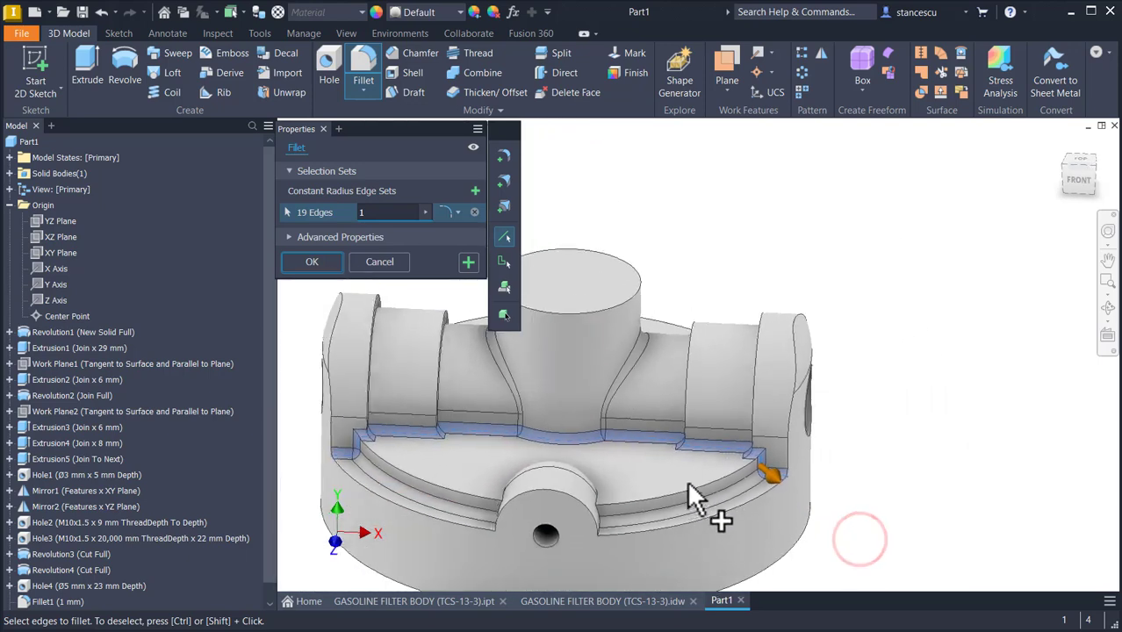
{"action": "middle_click_drag", "start_coordinate": [687, 481], "coordinate": [683, 495], "text": "shift"}
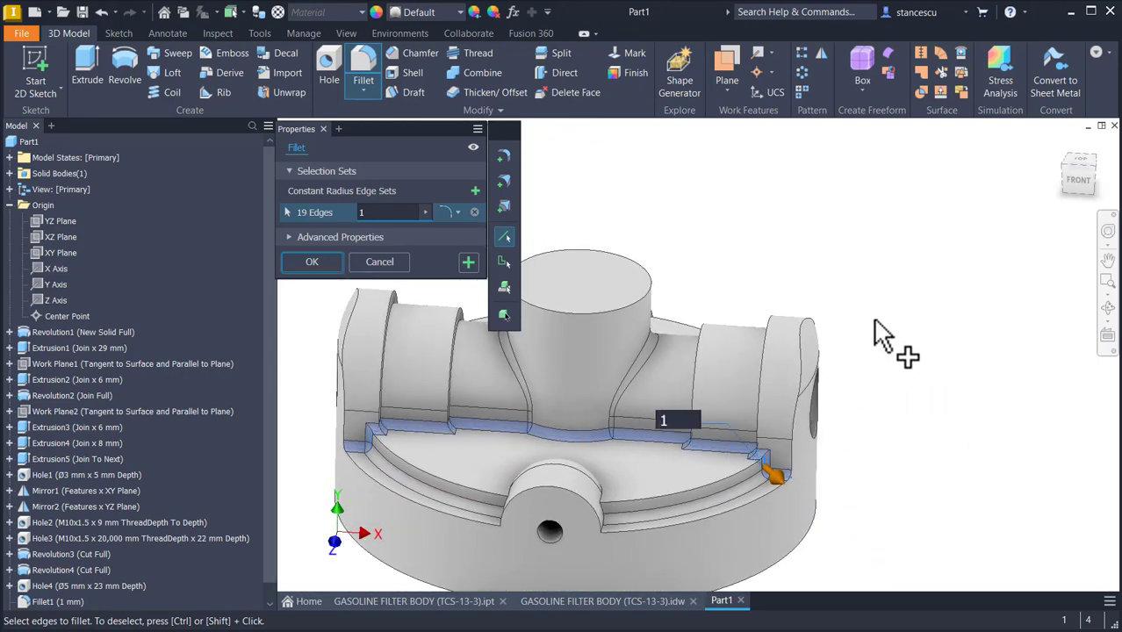
{"action": "left_click", "coordinate": [325, 263]}
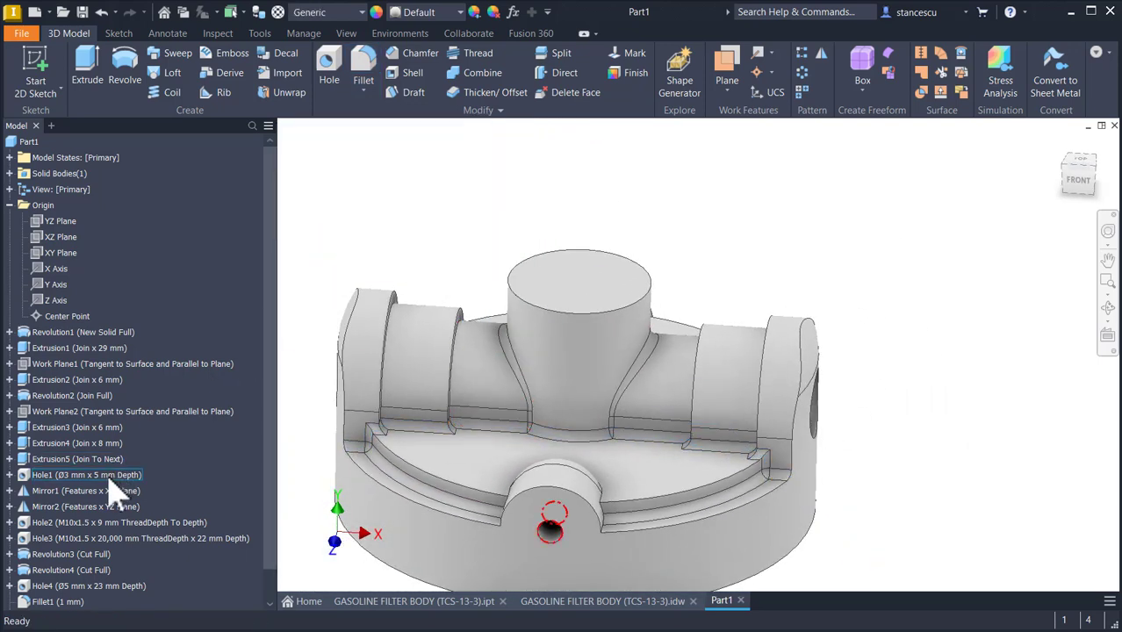
Step: Edit the 1 mm base fillet to include the edges where the front drilled boss meets the stepped rim on both sides
{"action": "scroll", "coordinate": [130, 531], "scroll_direction": "down", "scroll_amount": 1}
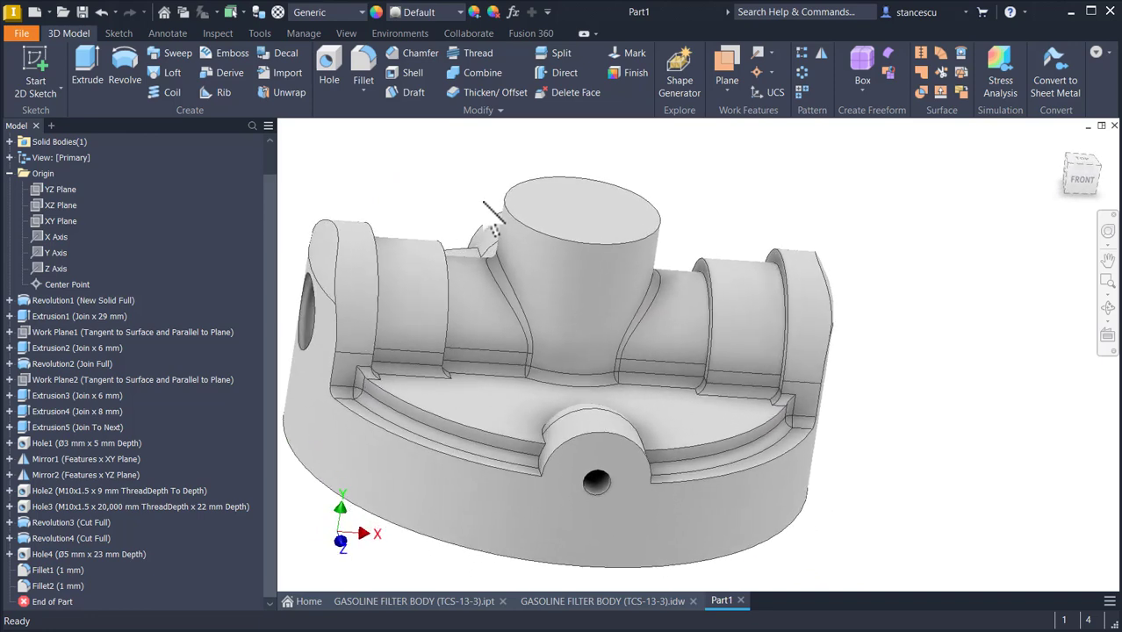
{"action": "double_click", "coordinate": [23, 586]}
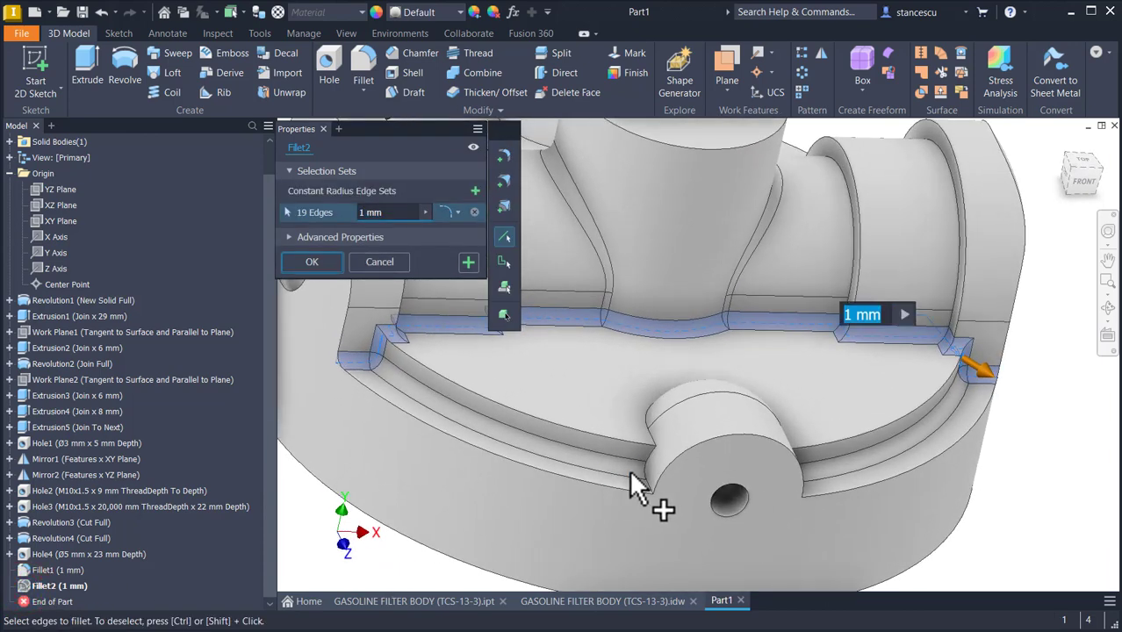
{"action": "left_click", "coordinate": [643, 474]}
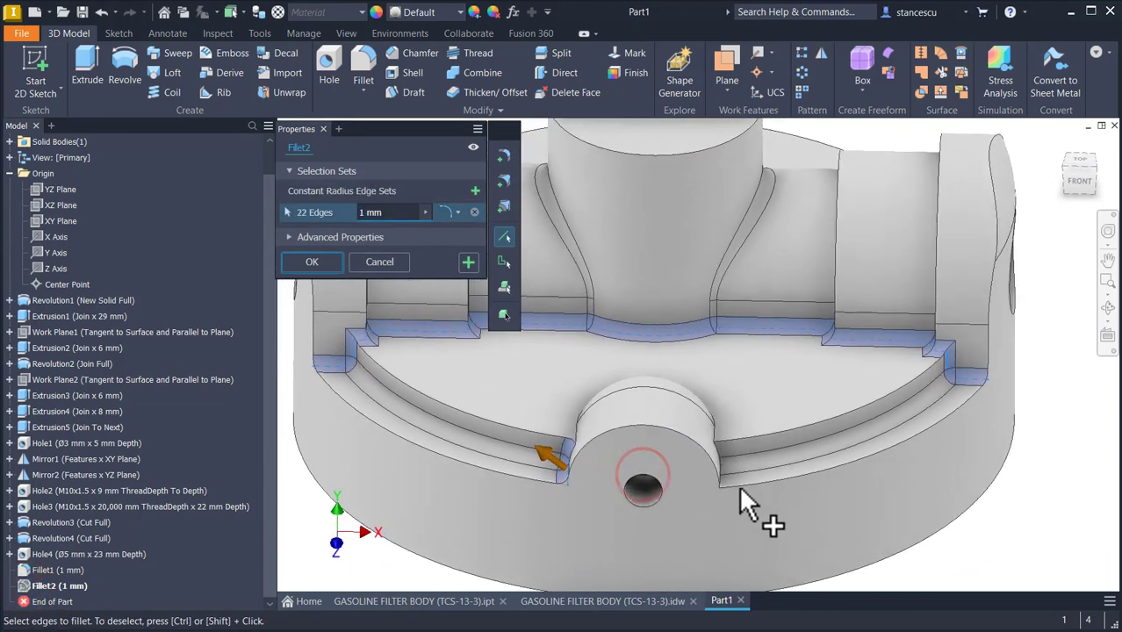
{"action": "left_click", "coordinate": [665, 475]}
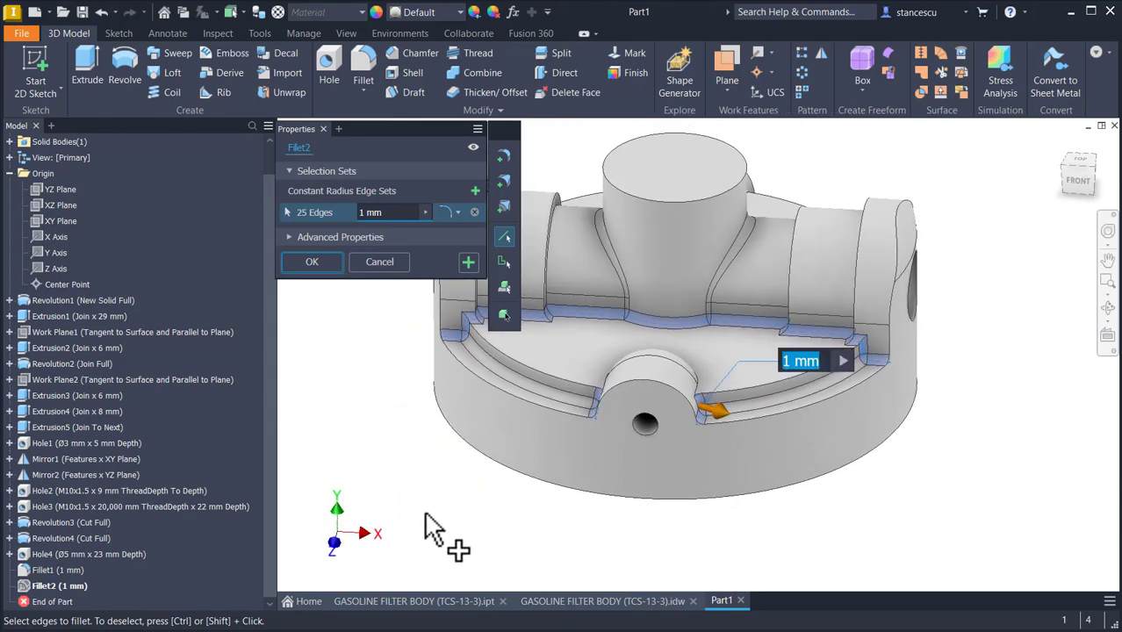
{"action": "left_click", "coordinate": [317, 262]}
{"action": "key", "text": "F6"}
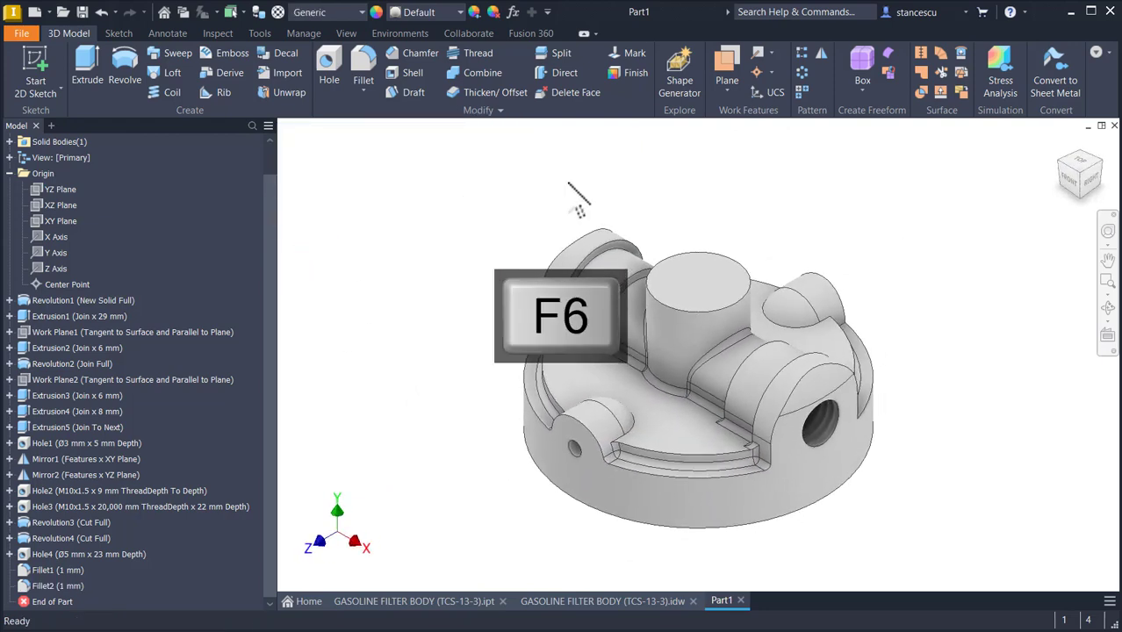
Step: Mirror the 1 mm front base fillet, Fillet2, across the XY plane to the back of the body
{"action": "left_click", "coordinate": [819, 54]}
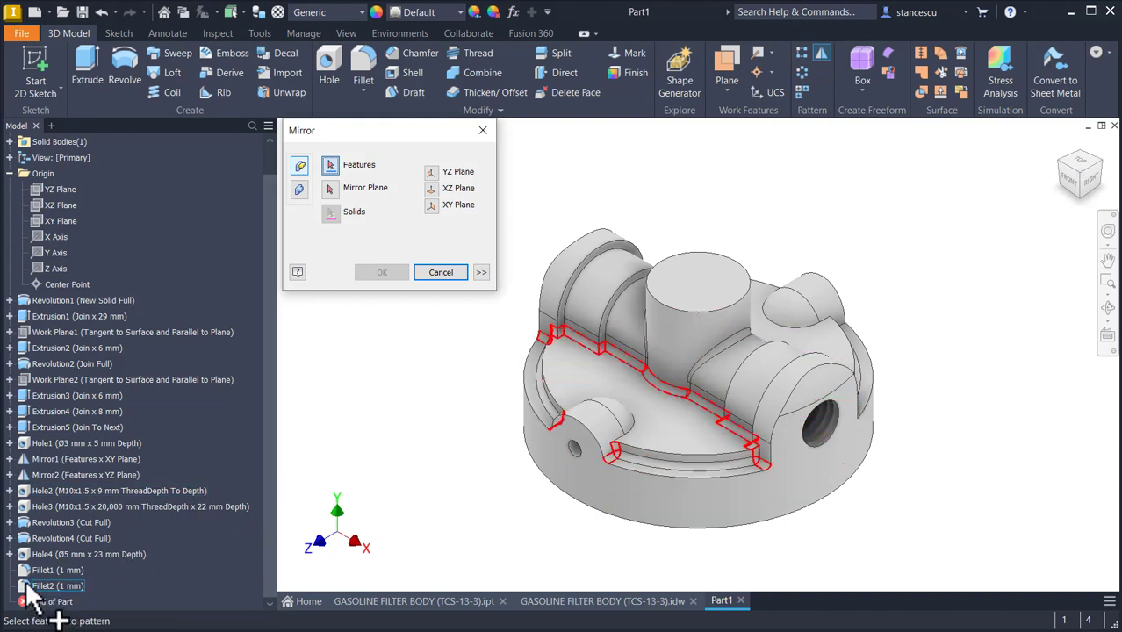
{"action": "left_click", "coordinate": [53, 586]}
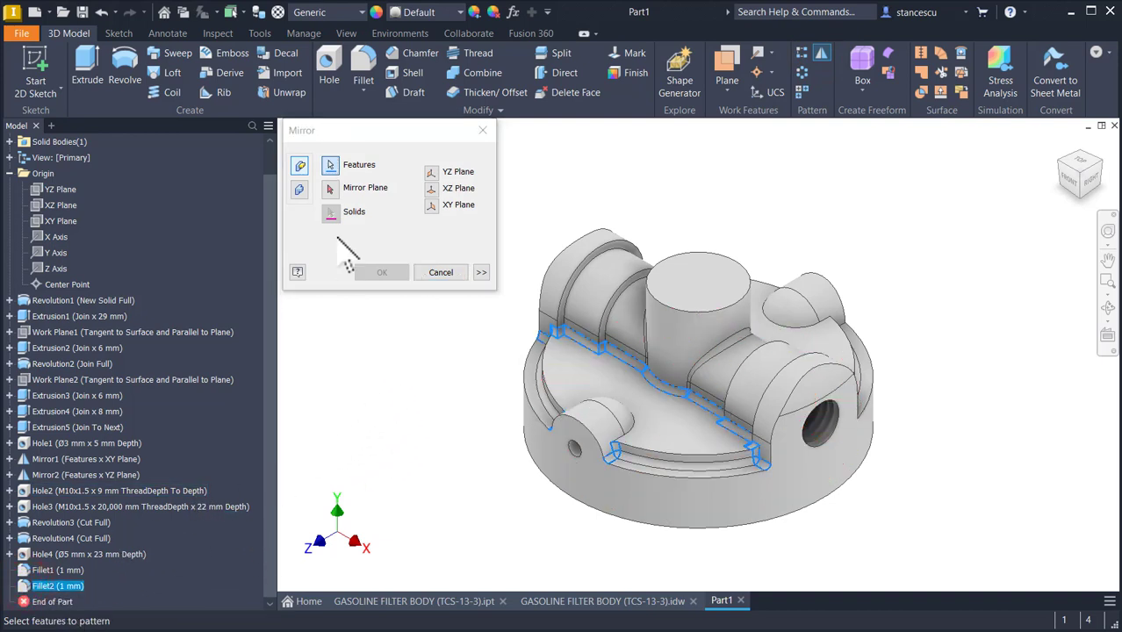
{"action": "left_click", "coordinate": [330, 187]}
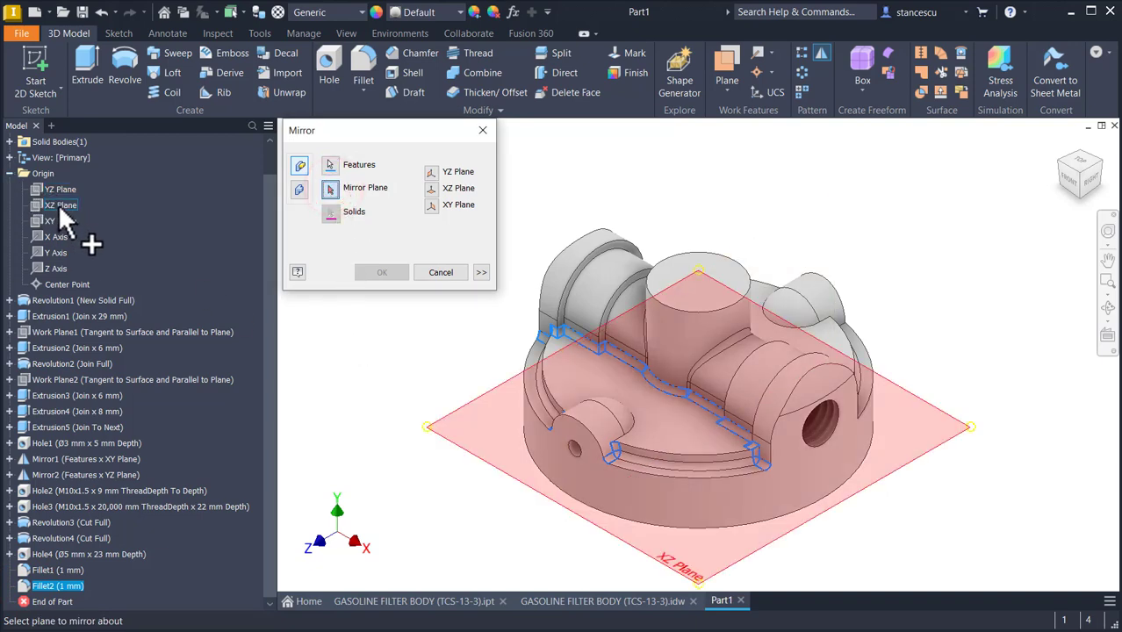
{"action": "left_click", "coordinate": [60, 221]}
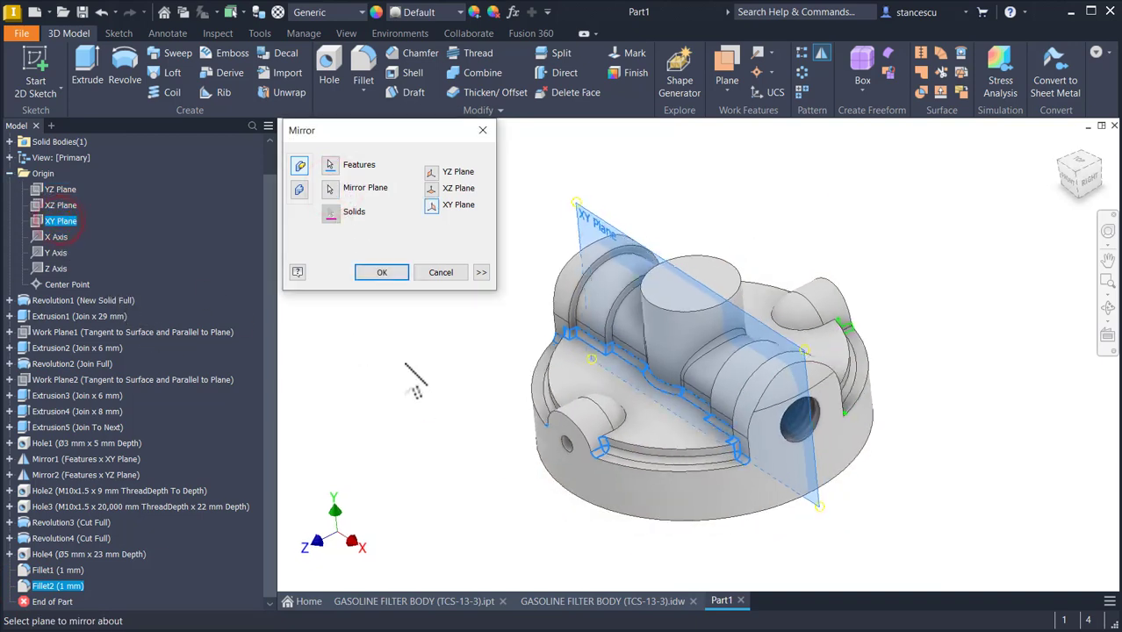
{"action": "middle_click_drag", "start_coordinate": [413, 376], "coordinate": [812, 285], "text": "shift"}
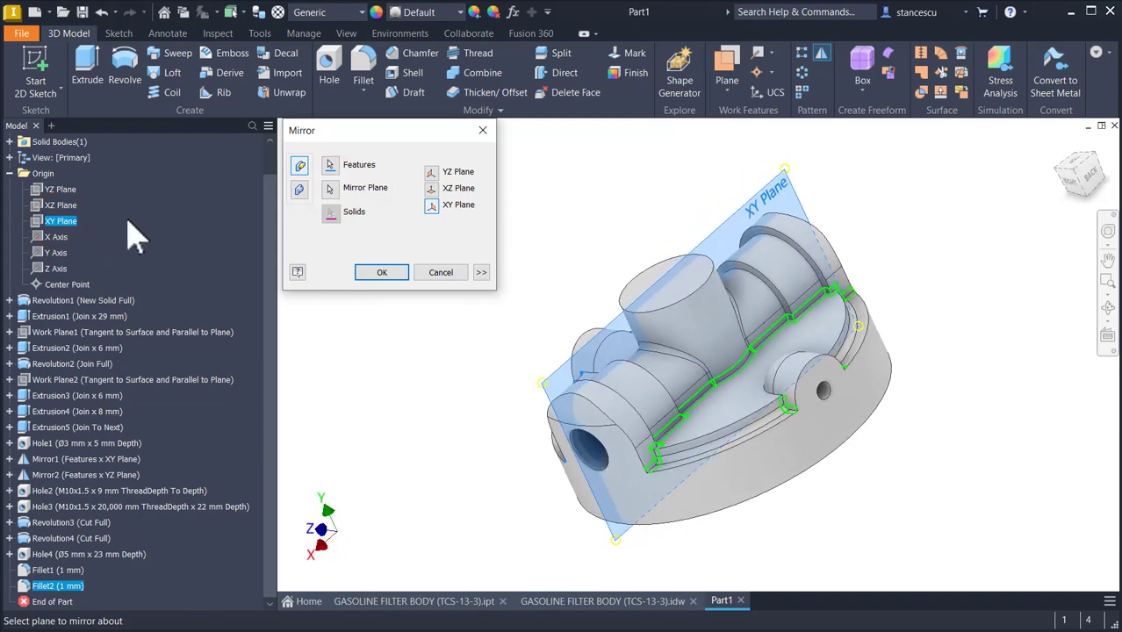
{"action": "left_click", "coordinate": [382, 272]}
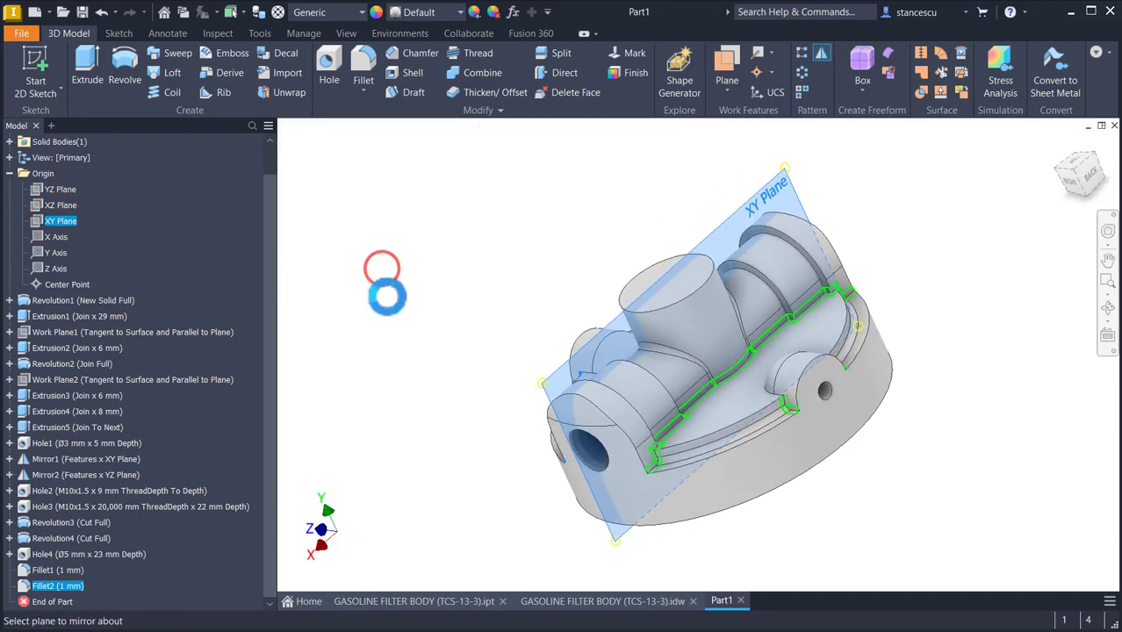
{"action": "key", "text": "F6"}
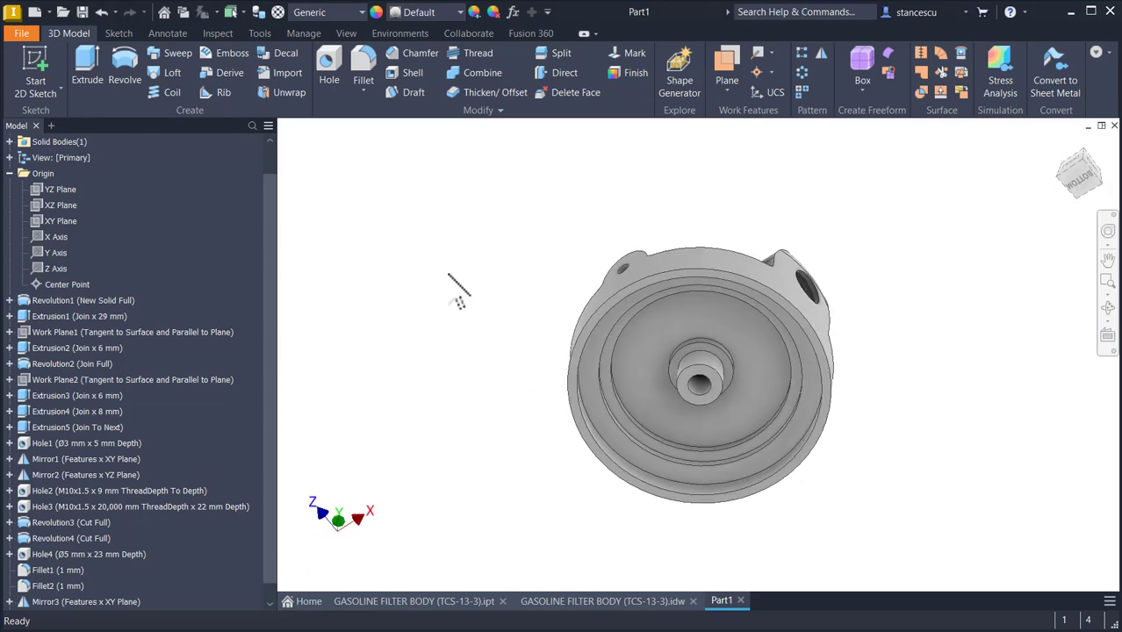
Step: Inspect the underside of the new part and compare it with the underside recess and hole of the finished GASOLINE FILTER BODY (TCS-13-3) part
{"action": "middle_click_drag", "start_coordinate": [456, 289], "coordinate": [519, 317], "text": "shift"}
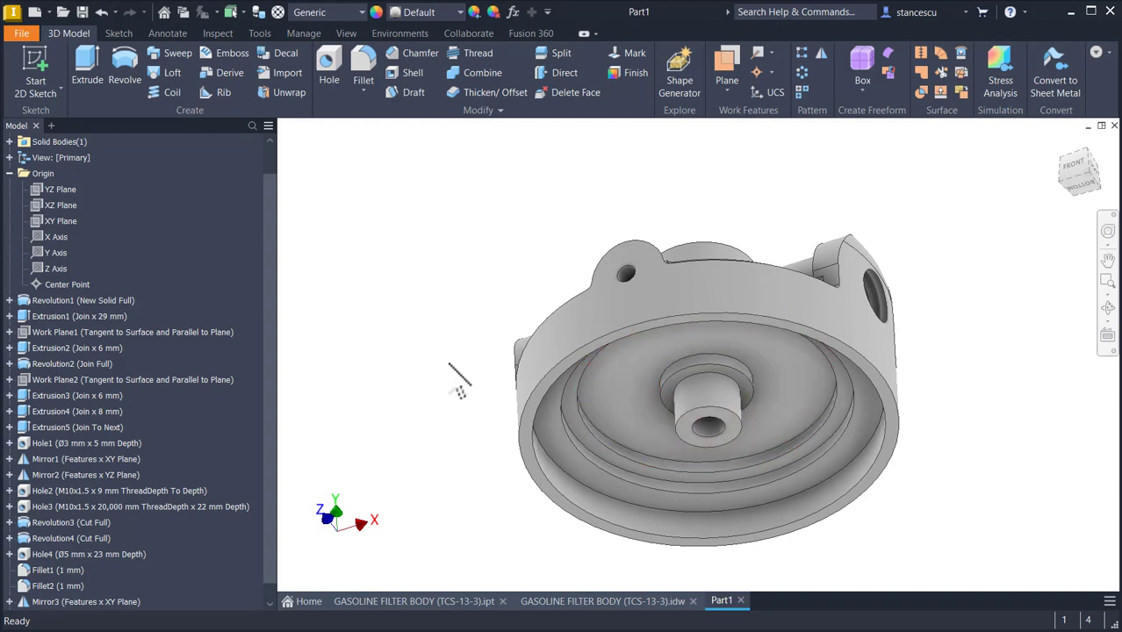
{"action": "middle_click_drag", "start_coordinate": [448, 363], "coordinate": [435, 360], "text": "shift"}
{"action": "key", "text": "F6"}
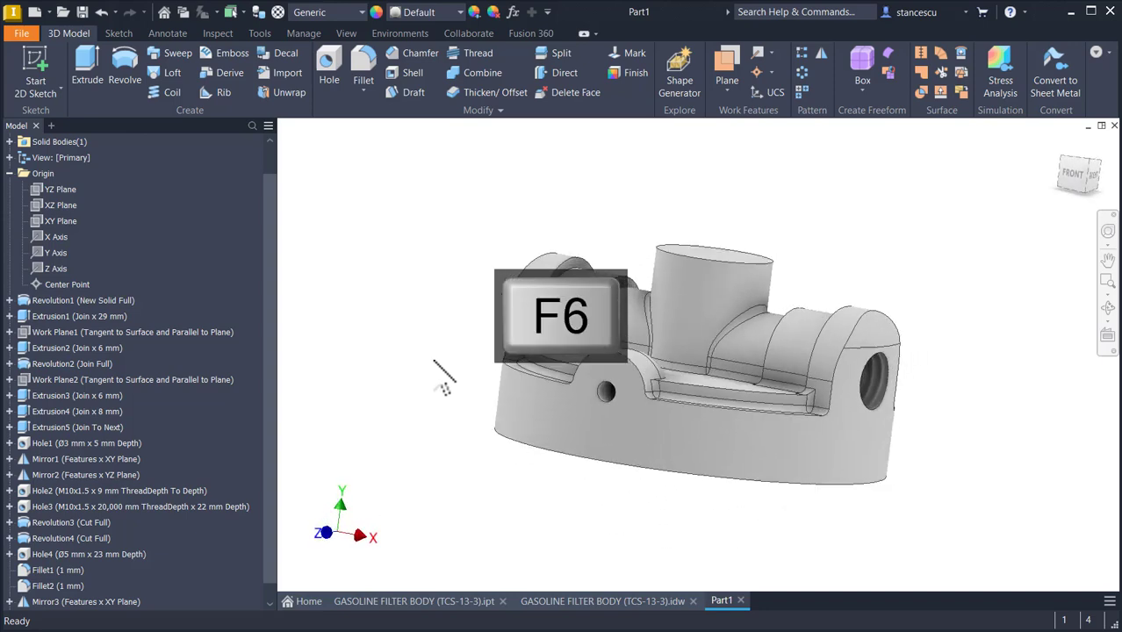
{"action": "left_click", "coordinate": [414, 602]}
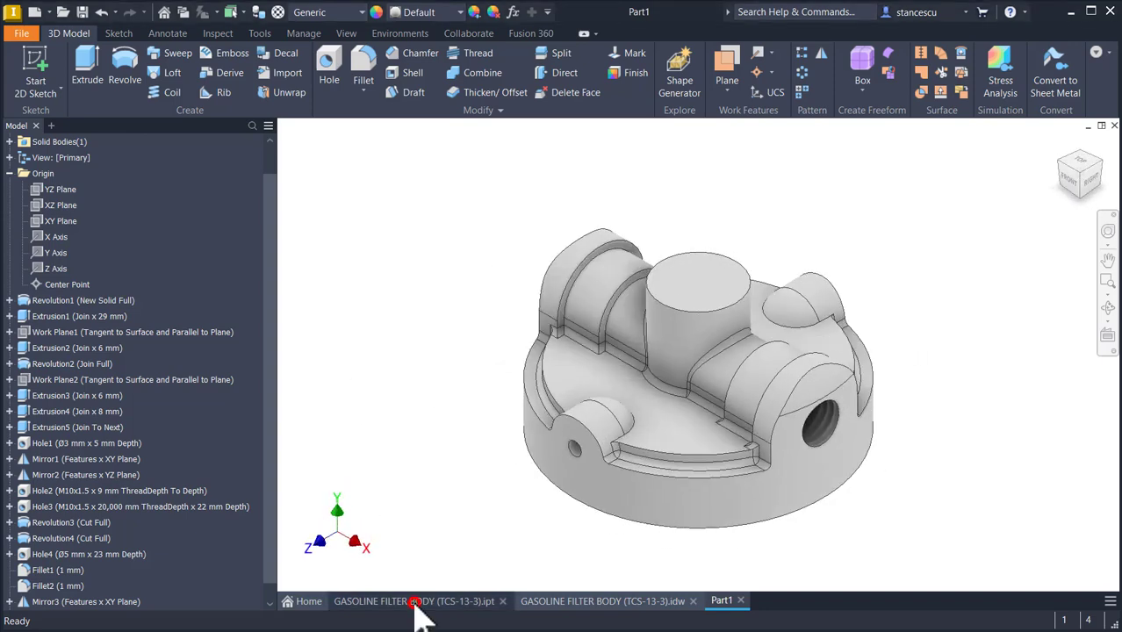
{"action": "middle_click_drag", "start_coordinate": [470, 532], "coordinate": [525, 373], "text": "shift"}
{"action": "middle_click_drag", "start_coordinate": [534, 484], "coordinate": [625, 414], "text": "shift"}
{"action": "scroll", "coordinate": [632, 411], "scroll_direction": "up", "scroll_amount": 2}
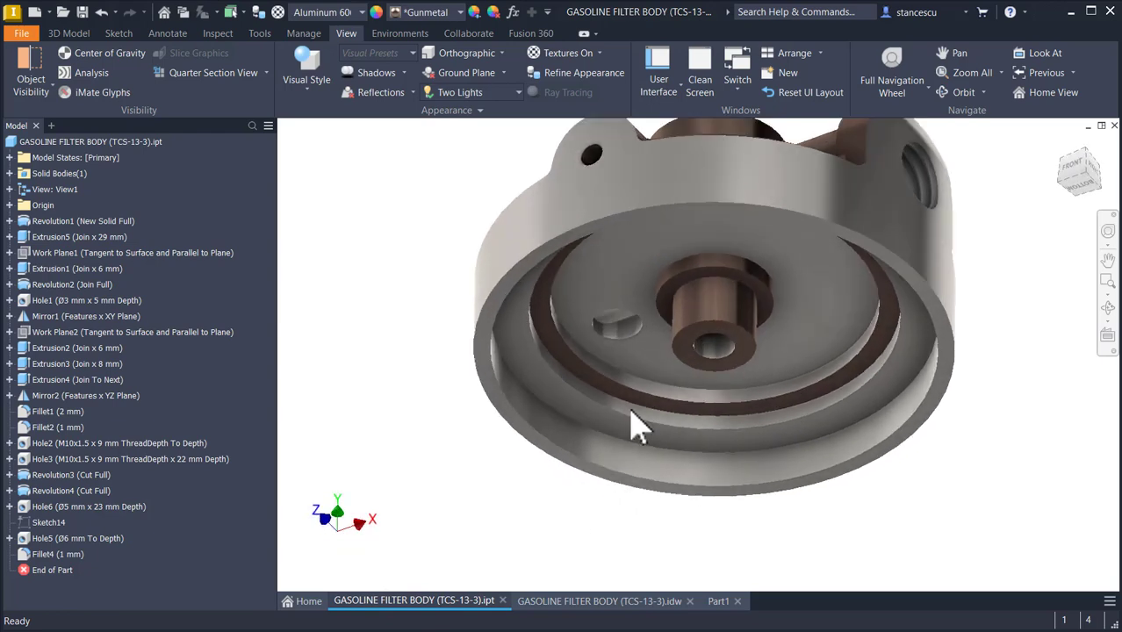
{"action": "middle_click_drag", "start_coordinate": [614, 367], "coordinate": [595, 379], "text": "shift"}
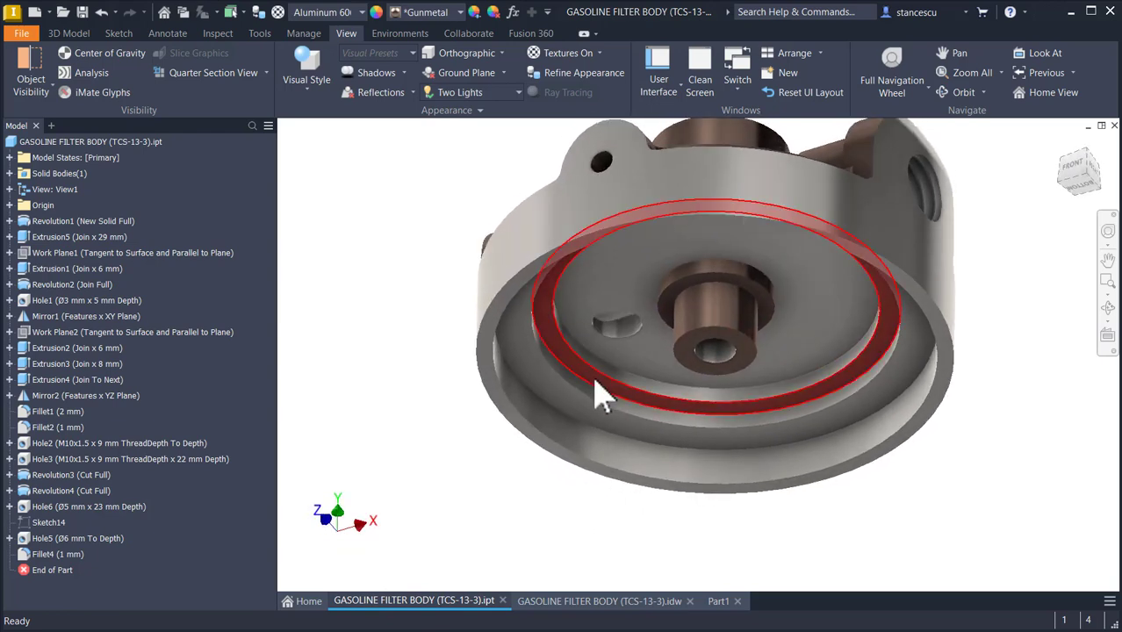
{"action": "key", "text": "F6"}
Step: Examine section A-A and the plan view of the drawing for the size and location of the small underside hole
{"action": "left_click", "coordinate": [570, 602]}
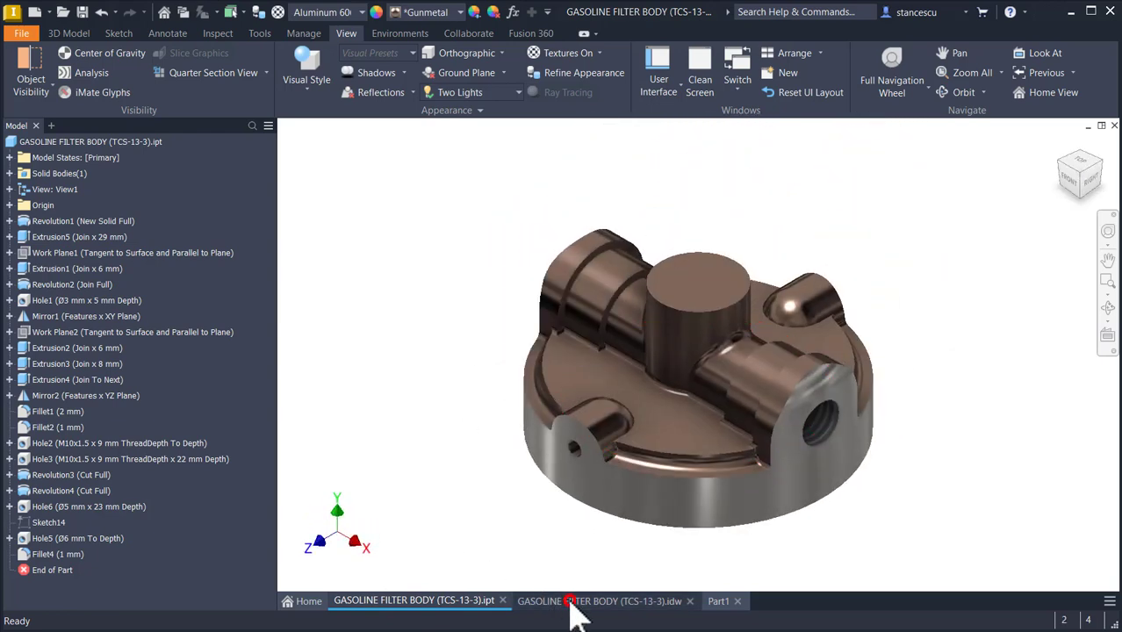
{"action": "scroll", "coordinate": [731, 432], "scroll_direction": "up", "scroll_amount": 3}
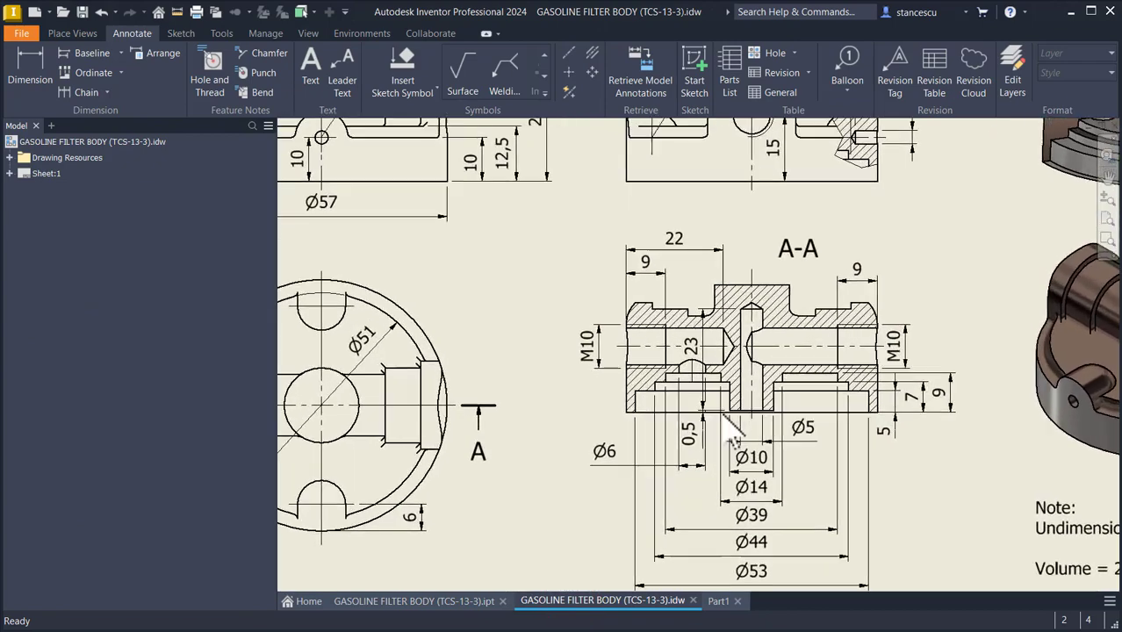
{"action": "scroll", "coordinate": [731, 431], "scroll_direction": "up", "scroll_amount": 2}
{"action": "left_click", "coordinate": [558, 485]}
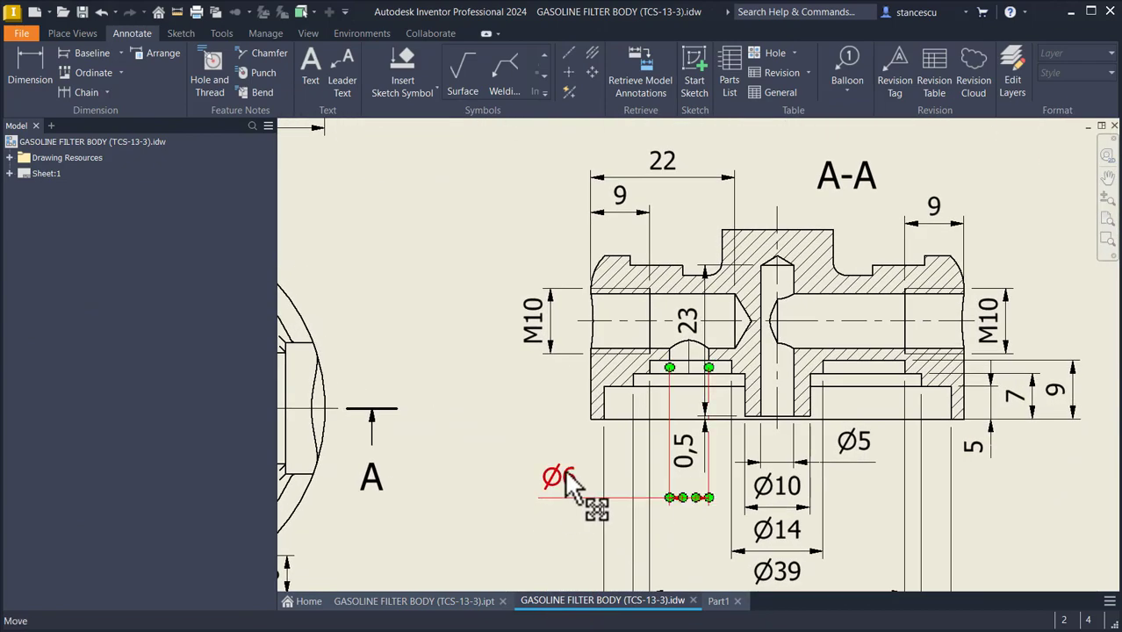
{"action": "scroll", "coordinate": [700, 412], "scroll_direction": "up", "scroll_amount": 1}
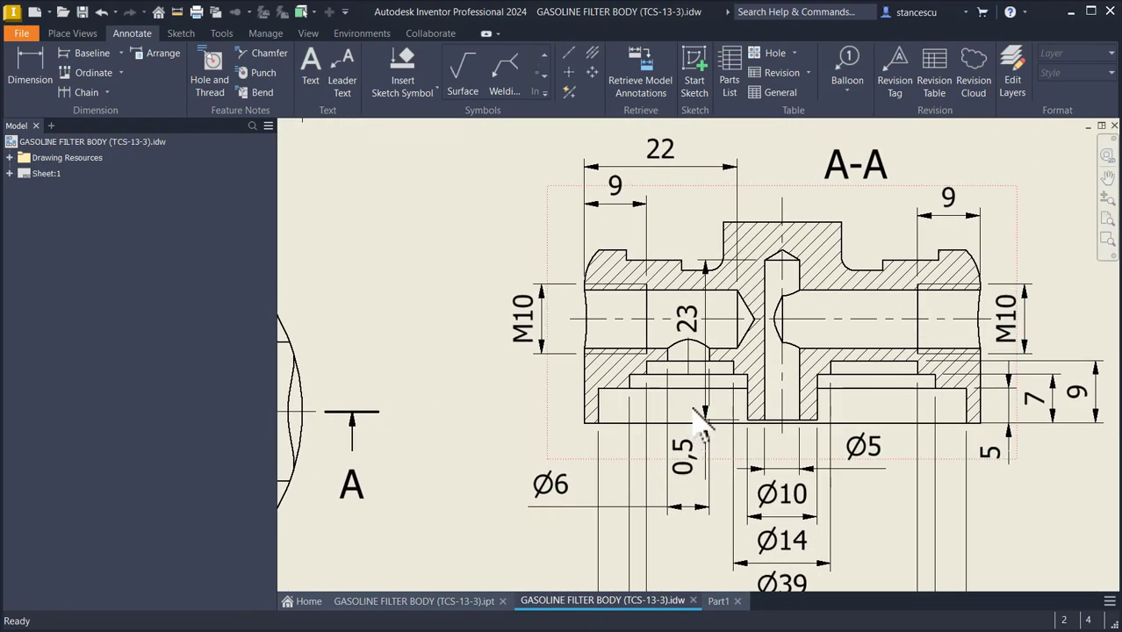
{"action": "scroll", "coordinate": [566, 482], "scroll_direction": "down", "scroll_amount": 3}
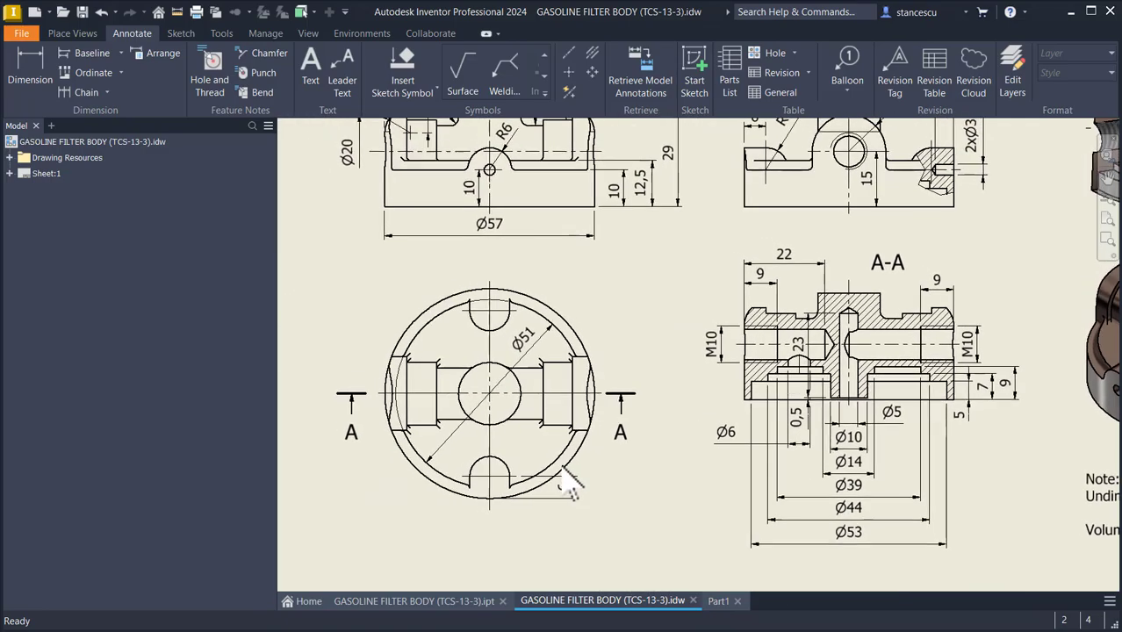
{"action": "scroll", "coordinate": [566, 483], "scroll_direction": "up", "scroll_amount": 3}
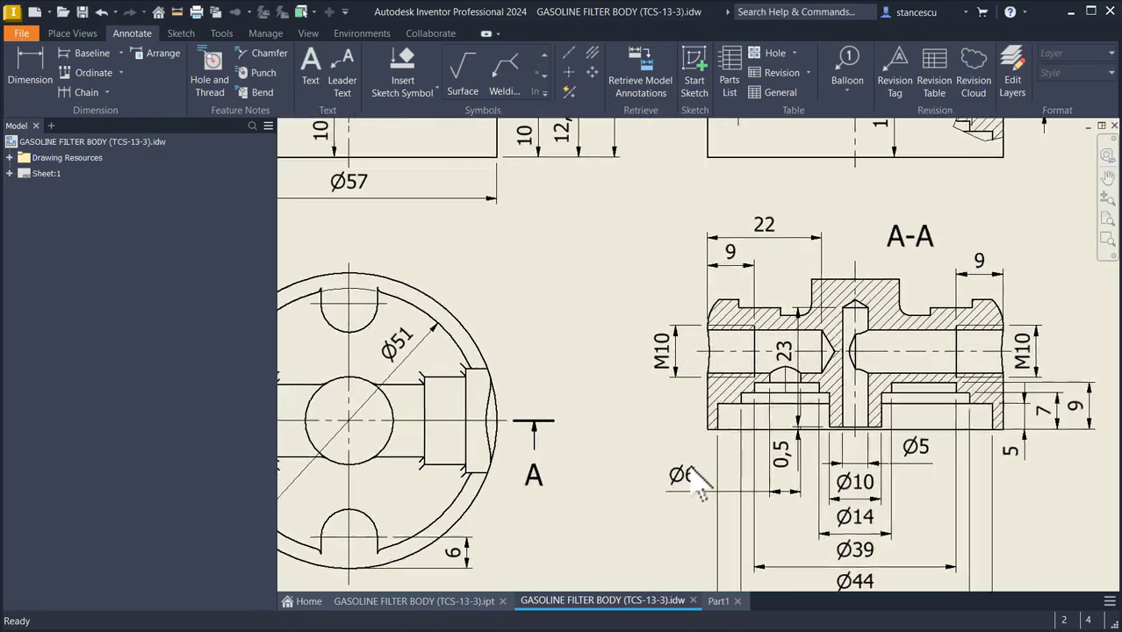
{"action": "scroll", "coordinate": [693, 465], "scroll_direction": "up", "scroll_amount": 2}
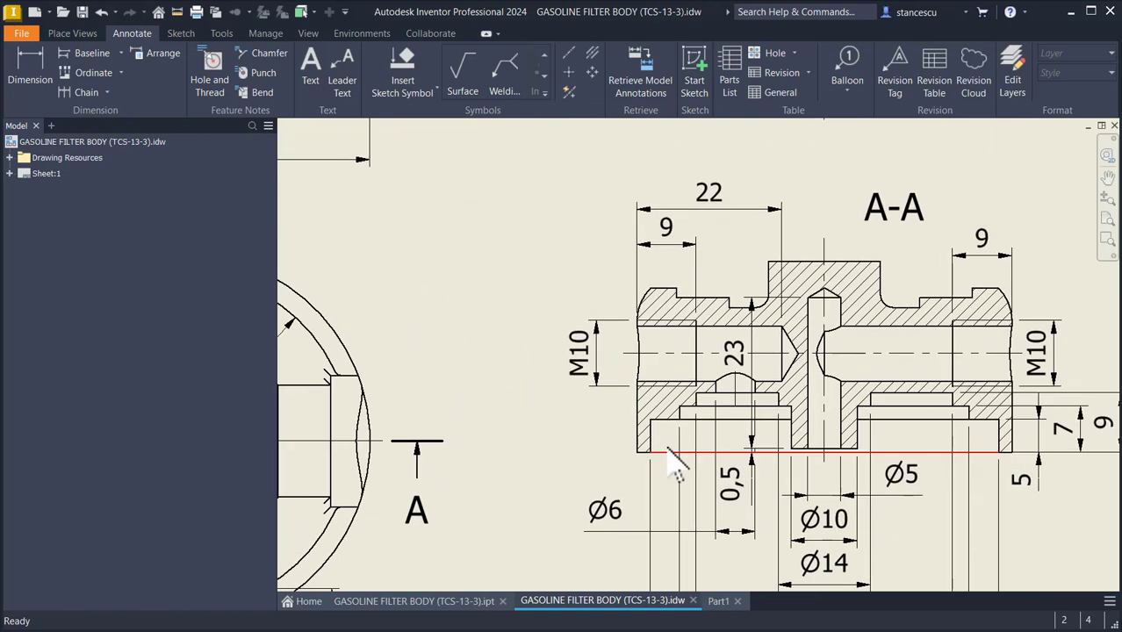
{"action": "scroll", "coordinate": [615, 452], "scroll_direction": "down", "scroll_amount": 3}
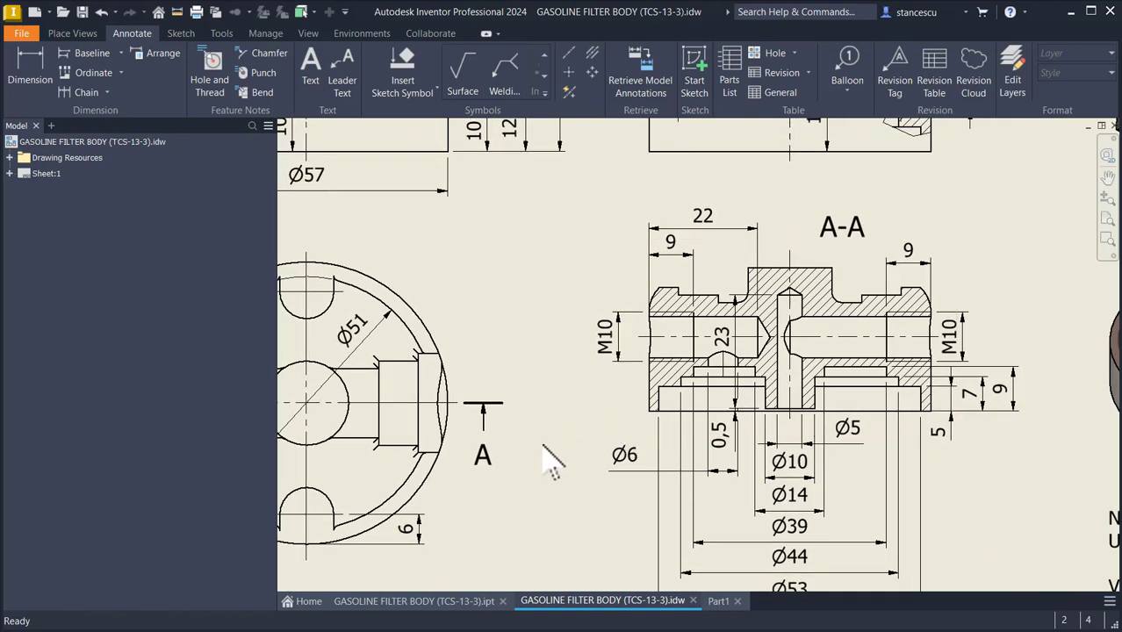
Step: Switch to the scanned original drawing and check section A-B for the small hole's distance from the outer edge
{"action": "left_click", "coordinate": [718, 0]}
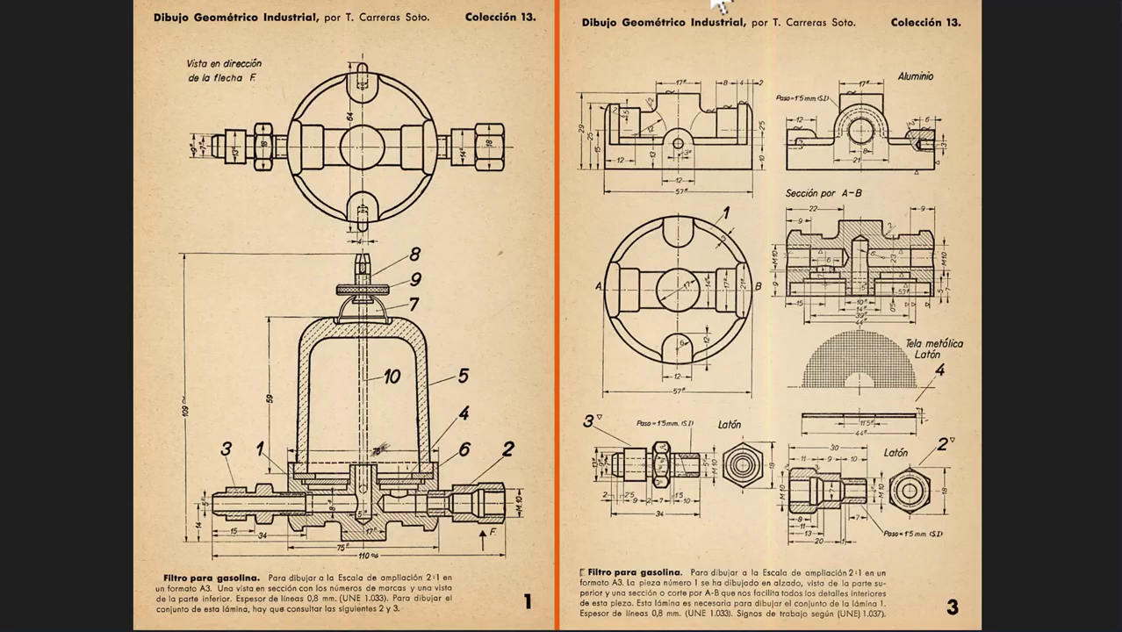
{"action": "scroll", "coordinate": [838, 294], "scroll_direction": "up", "scroll_amount": 3}
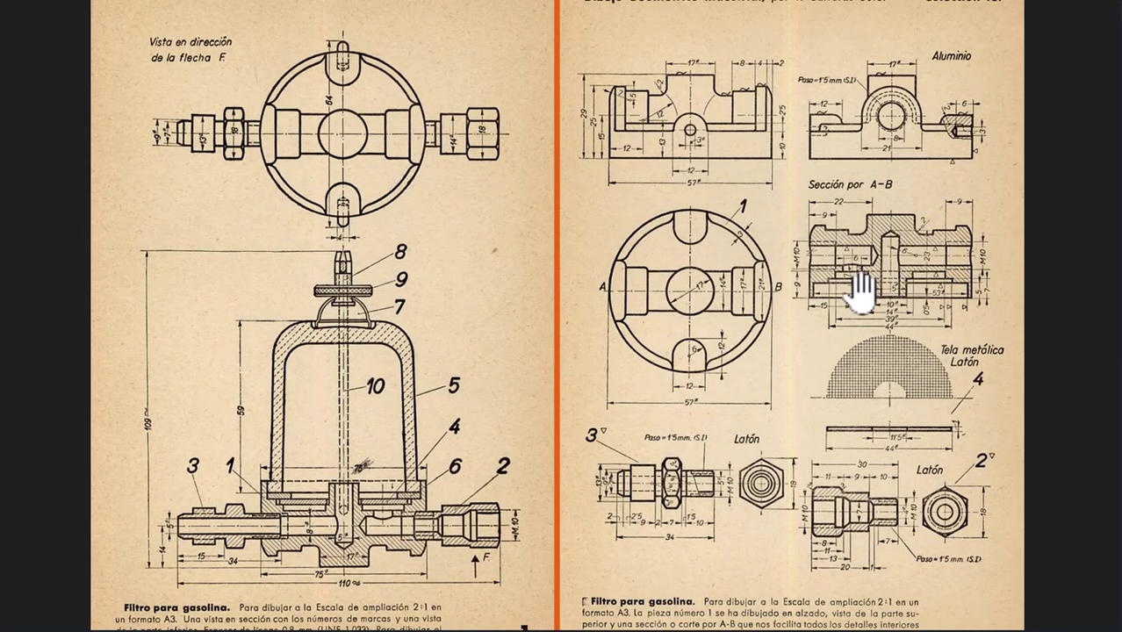
{"action": "scroll", "coordinate": [873, 336], "scroll_direction": "up", "scroll_amount": 1}
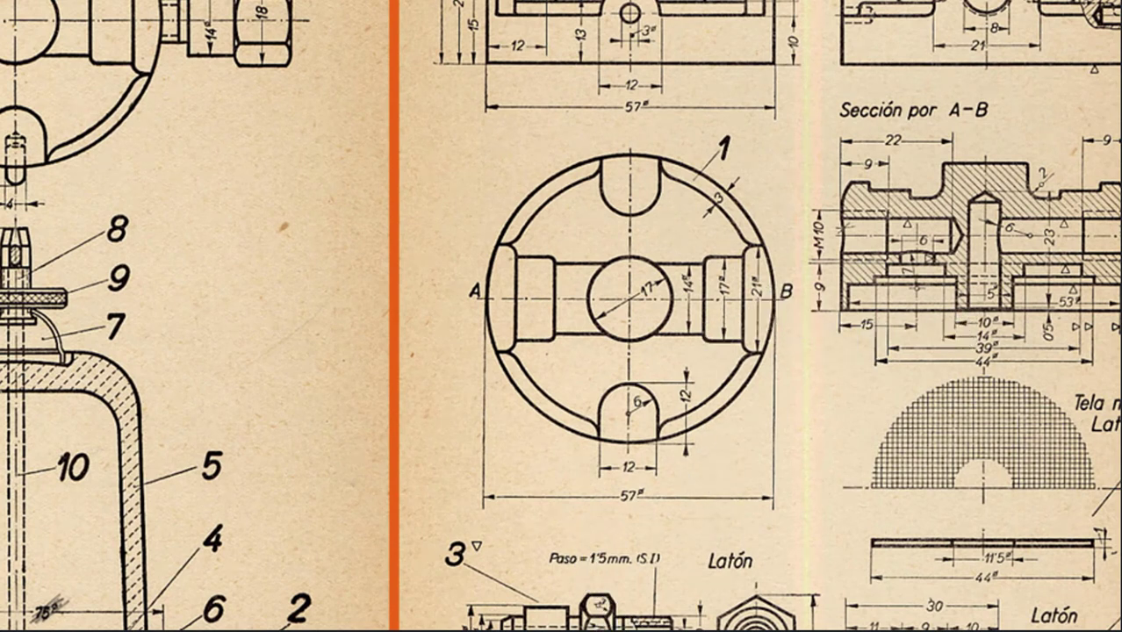
{"action": "mouse_move", "coordinate": [582, 630]}
{"action": "left_click", "coordinate": [581, 629]}
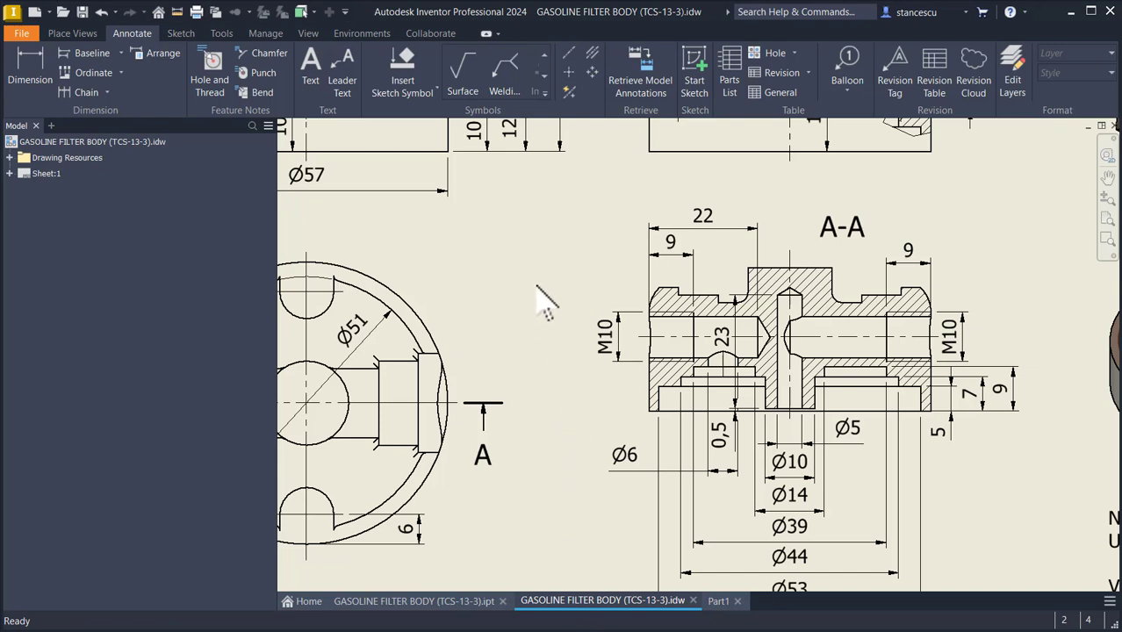
Step: Back in the Inventor drawing, add a horizontal dimension in section A-A from the body's outer edge to the Ø6 hole's centreline
{"action": "left_click", "coordinate": [35, 69]}
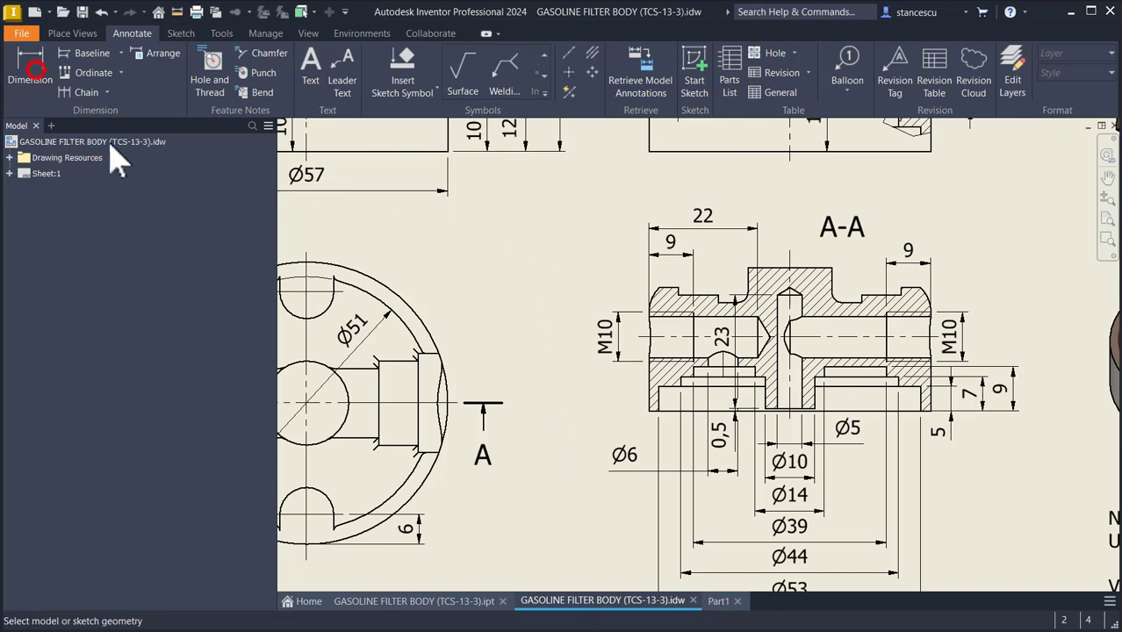
{"action": "scroll", "coordinate": [597, 416], "scroll_direction": "up", "scroll_amount": 3}
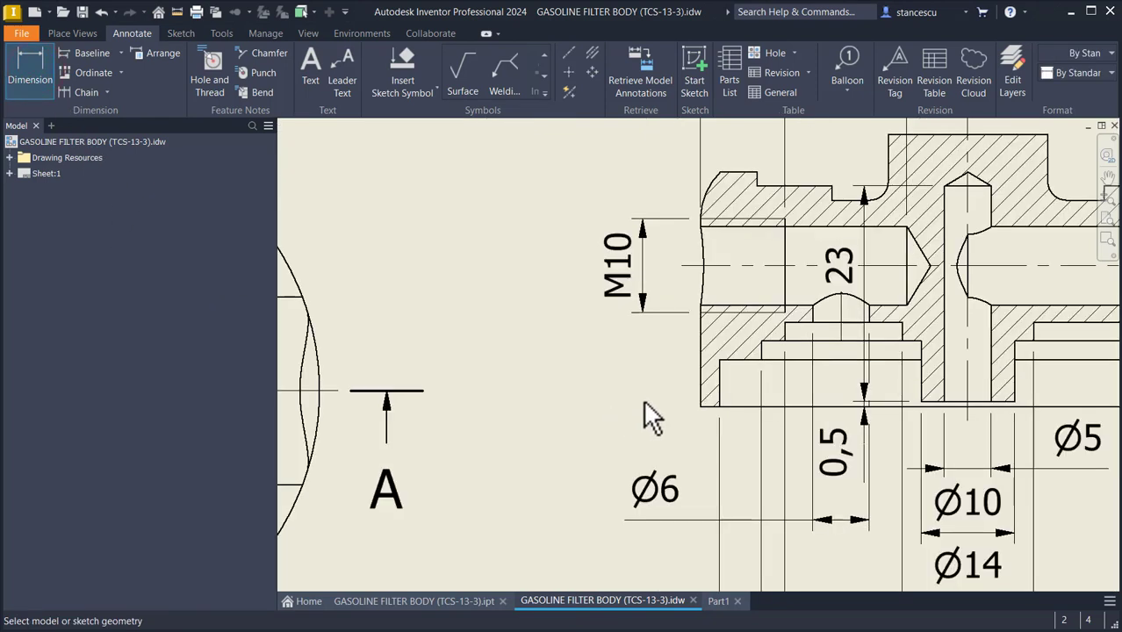
{"action": "left_click", "coordinate": [840, 303]}
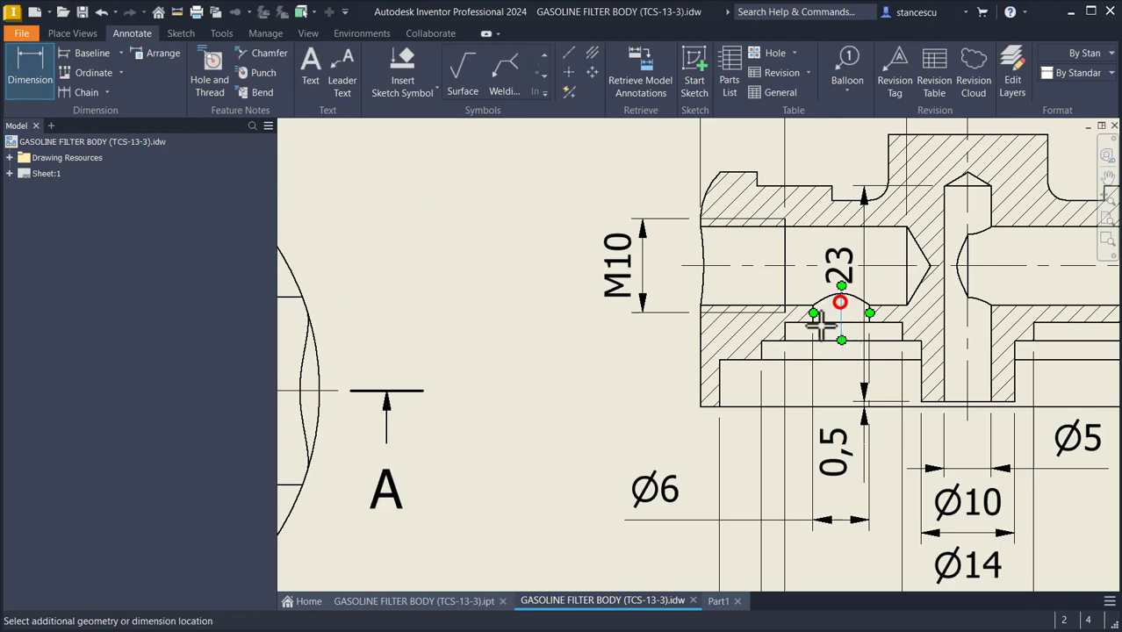
{"action": "left_click", "coordinate": [703, 391]}
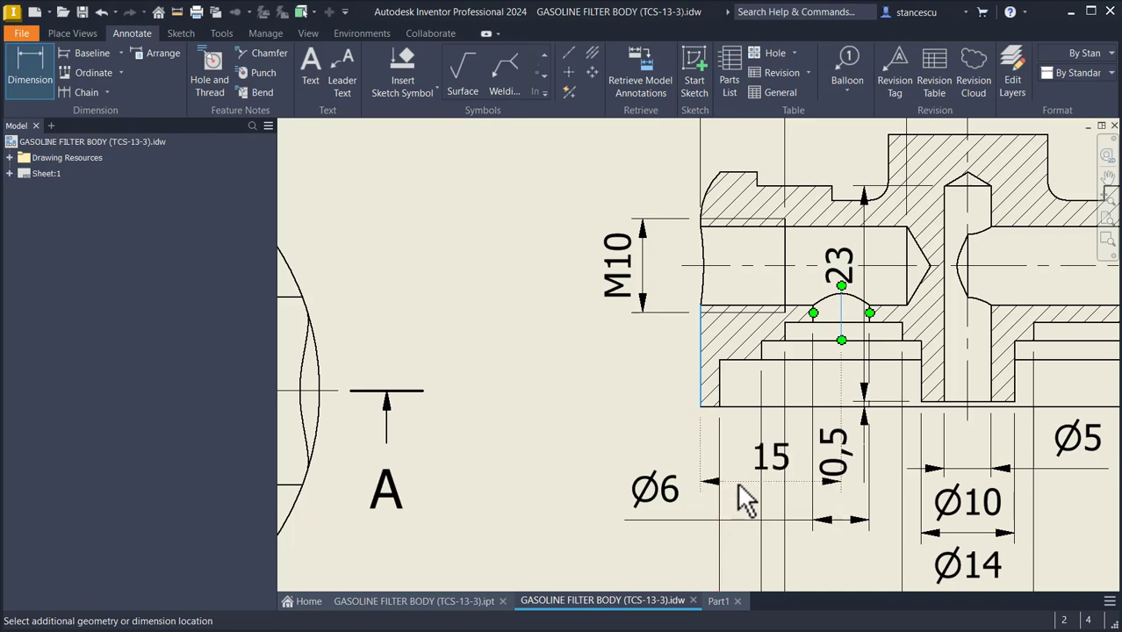
{"action": "middle_click_drag", "start_coordinate": [744, 493], "coordinate": [734, 374]}
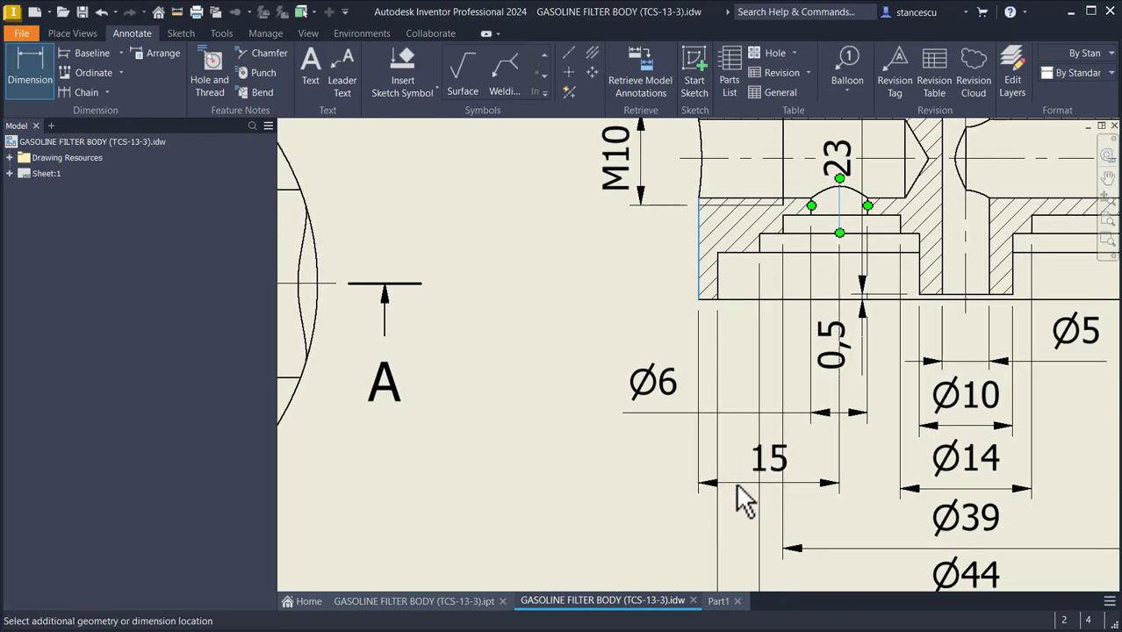
{"action": "left_click", "coordinate": [686, 297]}
{"action": "key", "text": "Escape"}
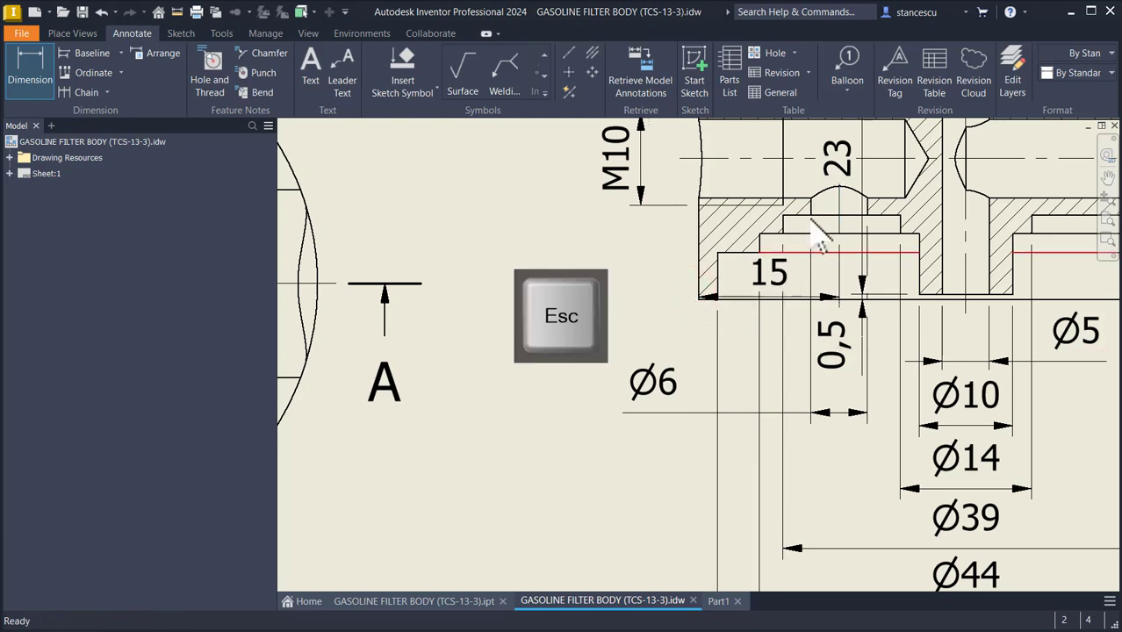
Step: Move the new hole-location dimension's text outside the section outline, lower its dimension line slightly, and shift the 0,5 text down to clear it
{"action": "left_click_drag", "start_coordinate": [777, 268], "coordinate": [620, 323]}
{"action": "left_click", "coordinate": [545, 414]}
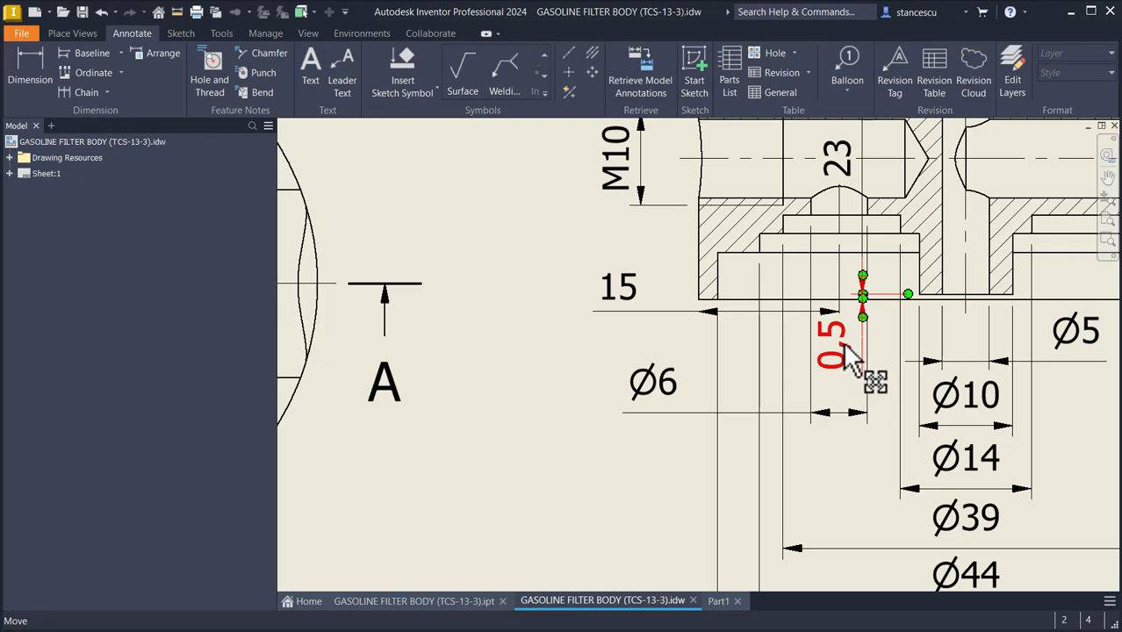
{"action": "mouse_move", "coordinate": [840, 339]}
{"action": "left_mouse_down"}
{"action": "mouse_move", "coordinate": [864, 378]}
{"action": "mouse_move", "coordinate": [862, 365]}
{"action": "left_mouse_up"}
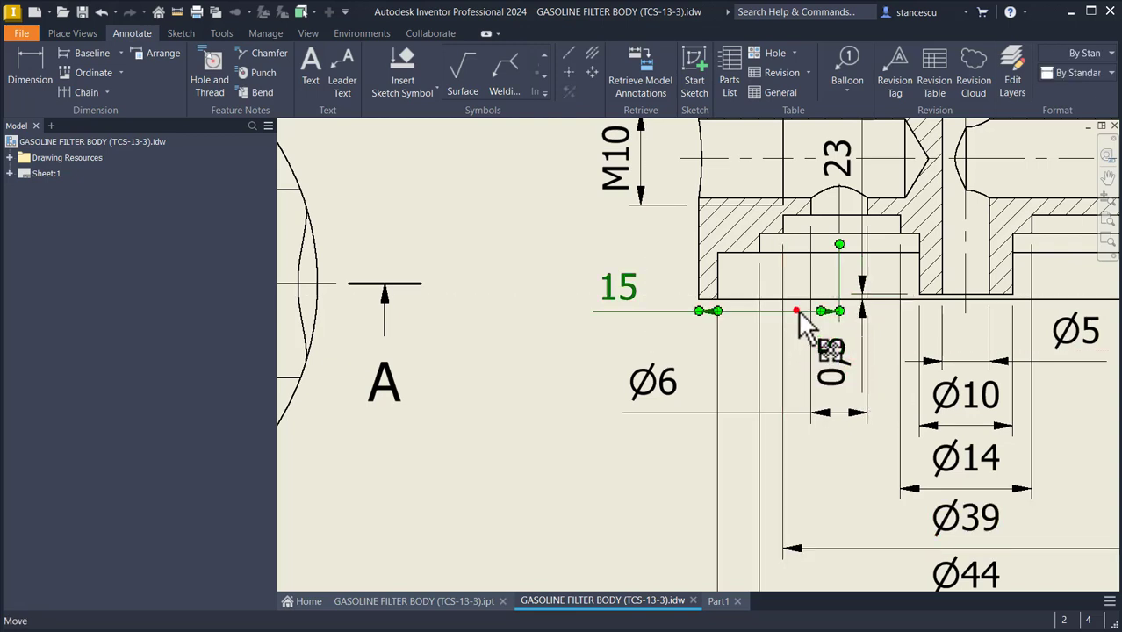
{"action": "left_click_drag", "start_coordinate": [796, 311], "coordinate": [801, 332]}
{"action": "left_click", "coordinate": [567, 461]}
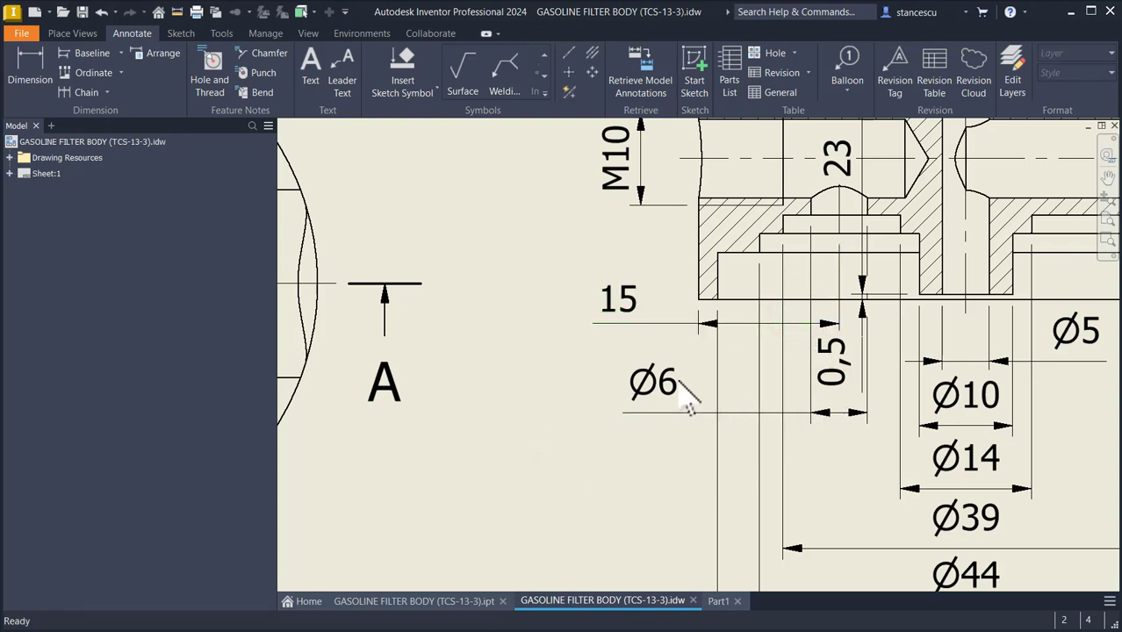
{"action": "left_click", "coordinate": [639, 303]}
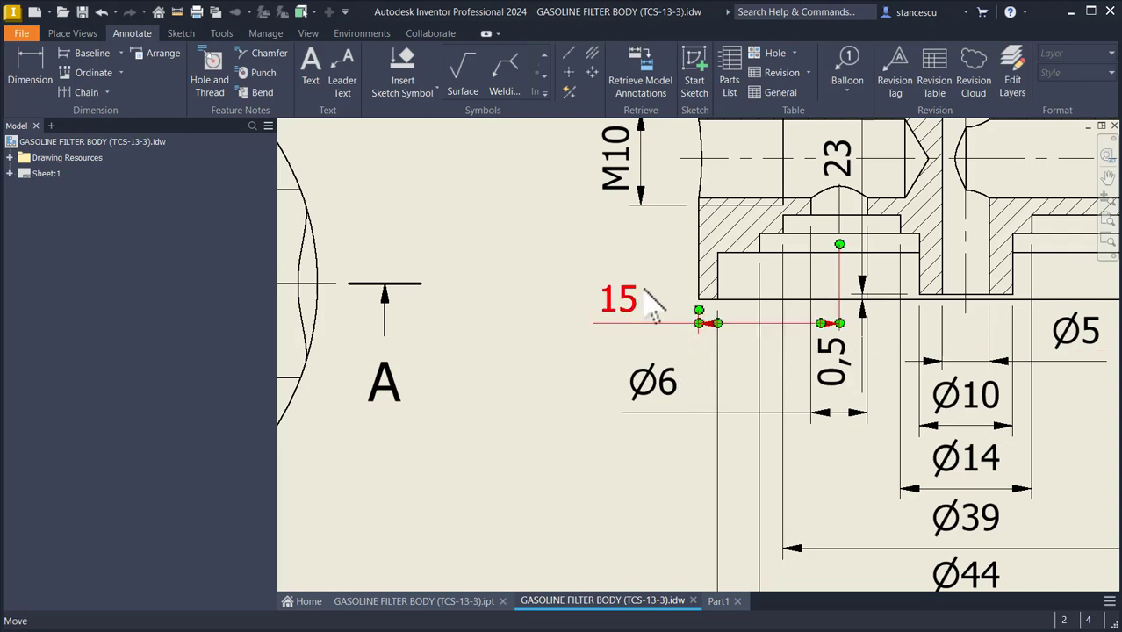
{"action": "key", "text": "Escape"}
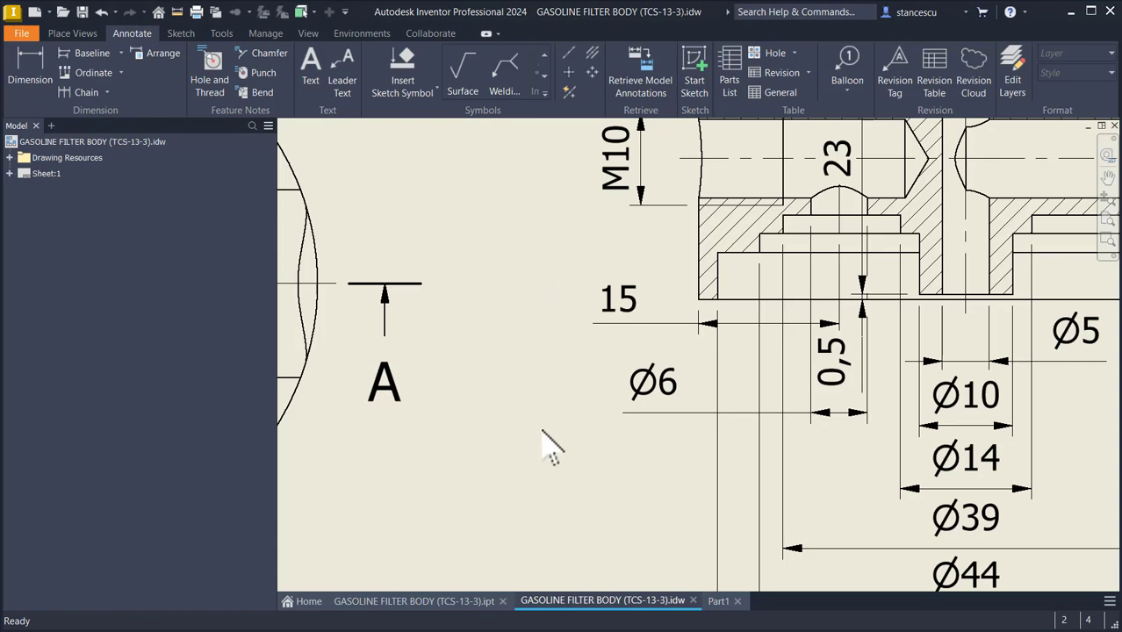
Step: Switch to Part1, start a sketch on the deepest flat annular face inside the underside recess, and slice the model at the sketch plane
{"action": "left_click", "coordinate": [715, 603]}
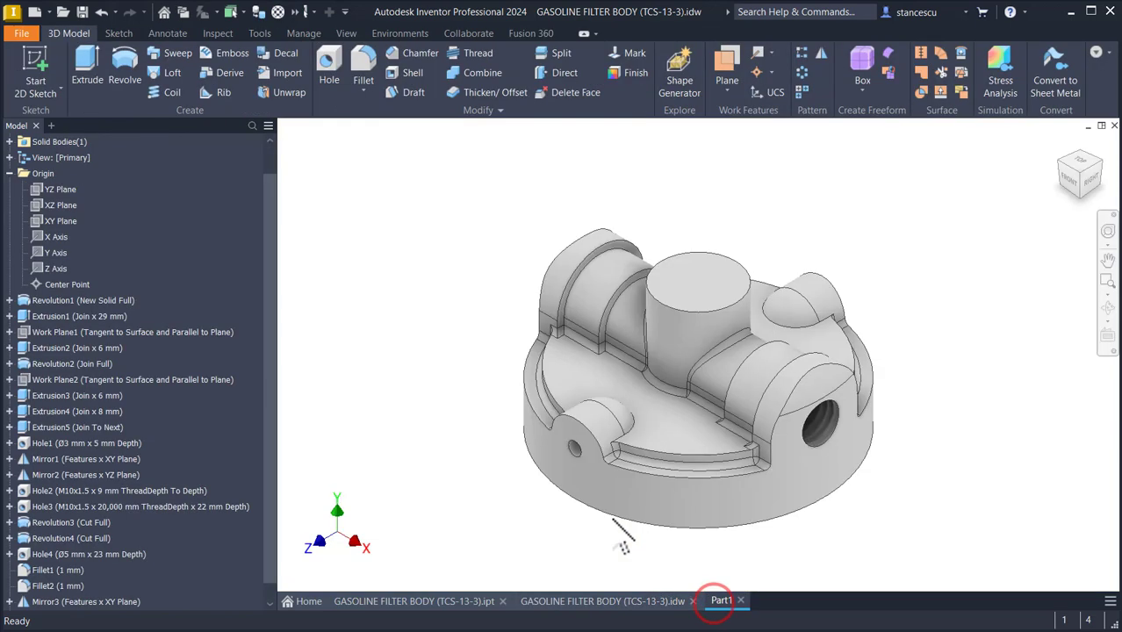
{"action": "left_click", "coordinate": [461, 396]}
{"action": "left_click_drag", "start_coordinate": [462, 396], "coordinate": [518, 426]}
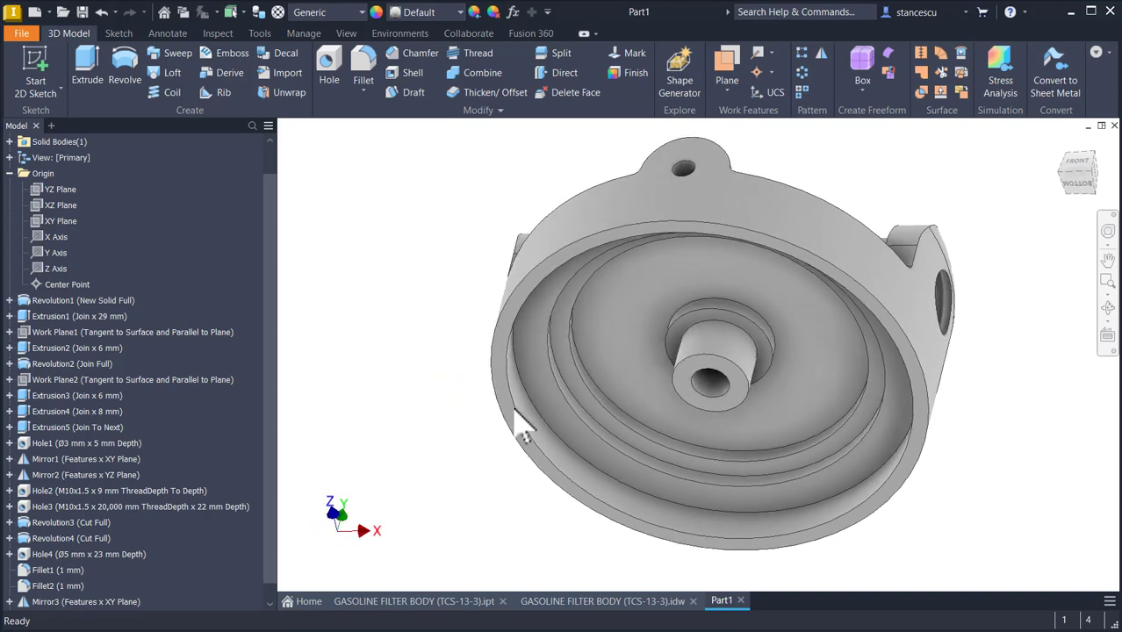
{"action": "left_click", "coordinate": [624, 352]}
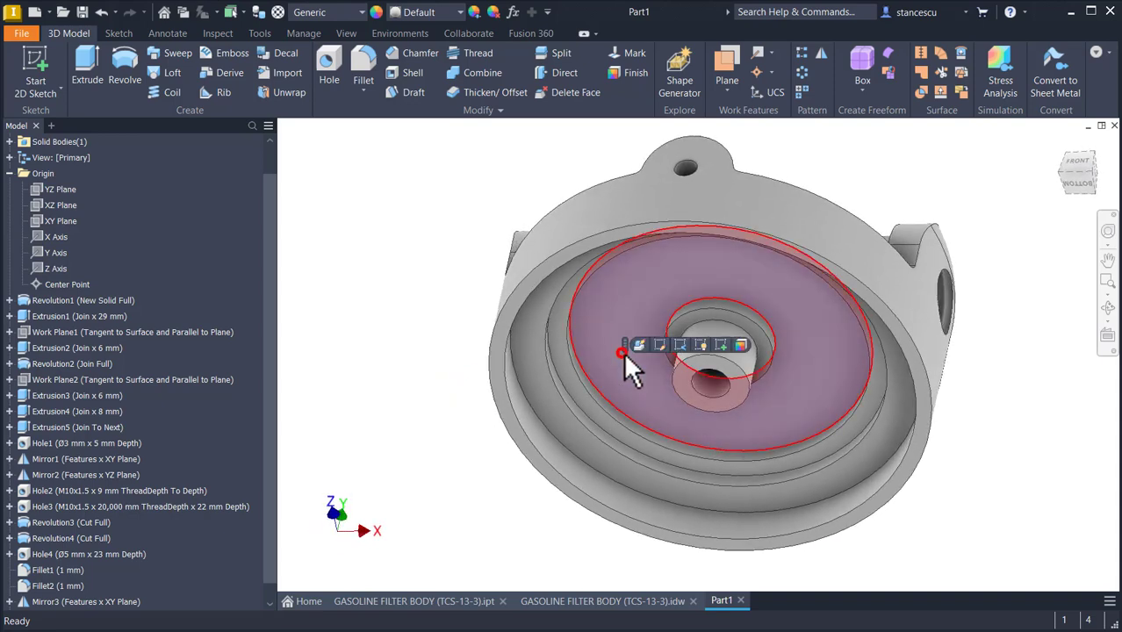
{"action": "left_click", "coordinate": [722, 344]}
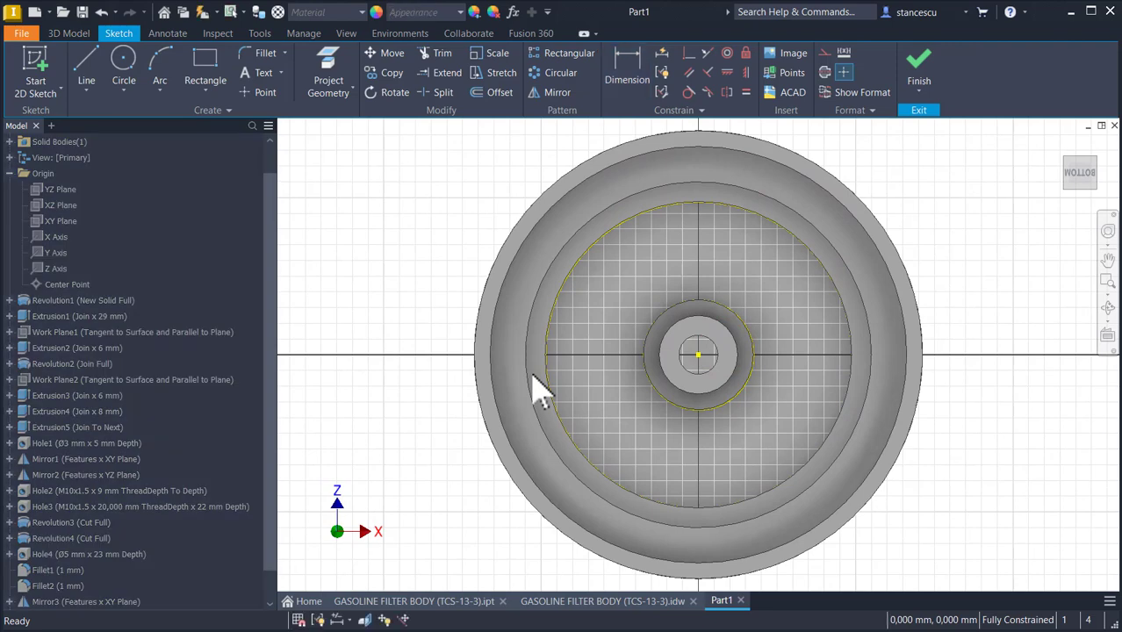
{"action": "key", "text": "F7"}
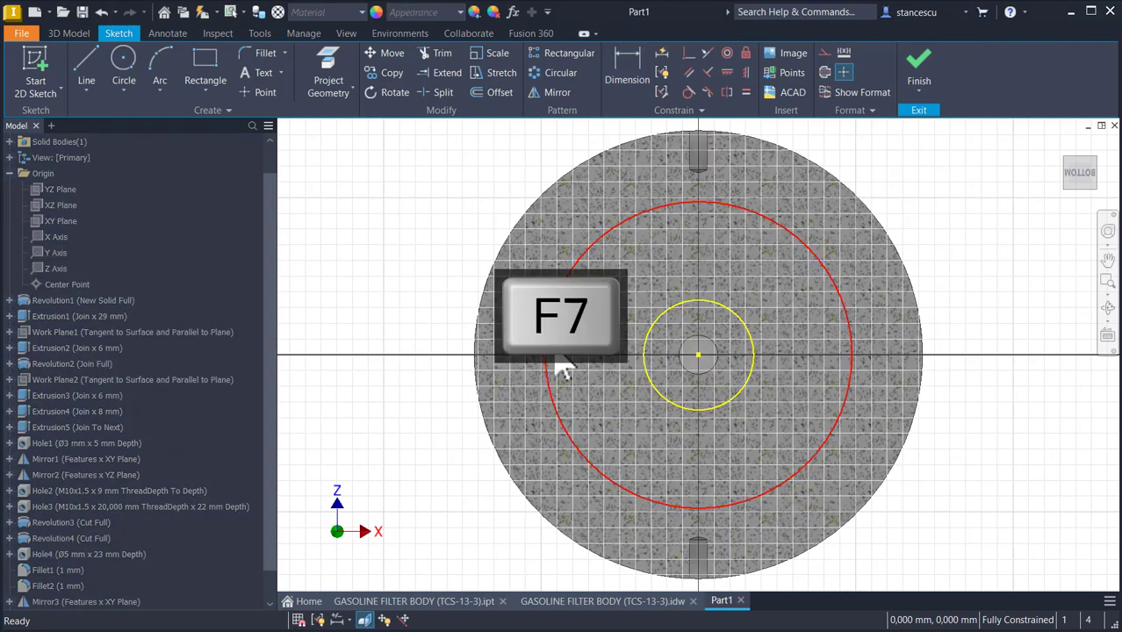
Step: Draw a 15 mm horizontal line from the body's outer edge on the X-axis towards the centre and finish the sketch
{"action": "left_click", "coordinate": [86, 71]}
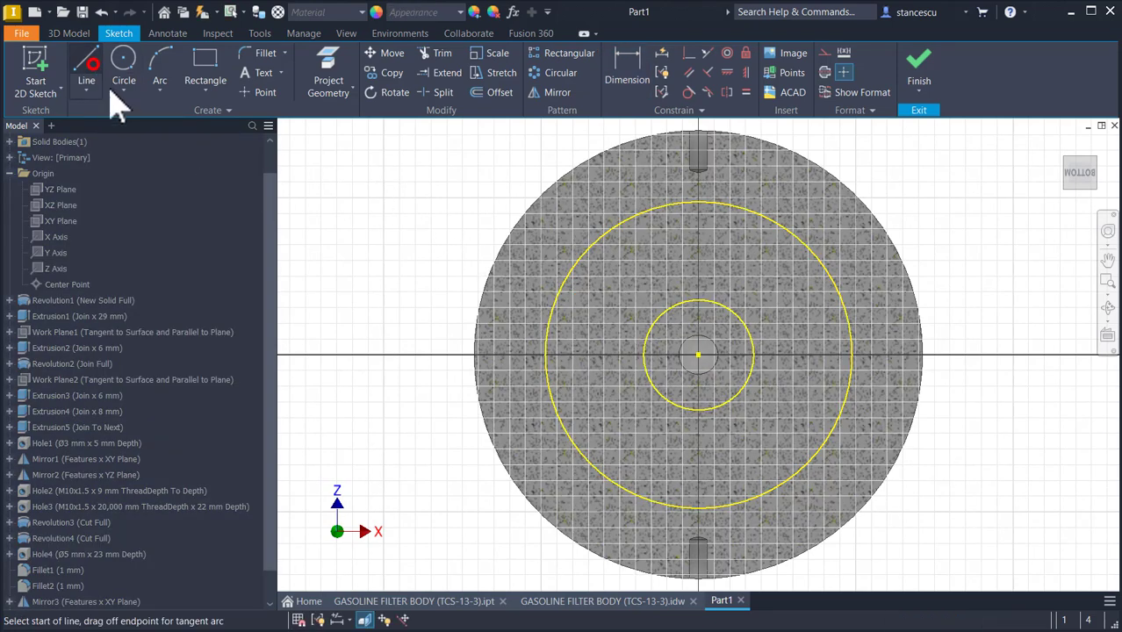
{"action": "left_click", "coordinate": [473, 354]}
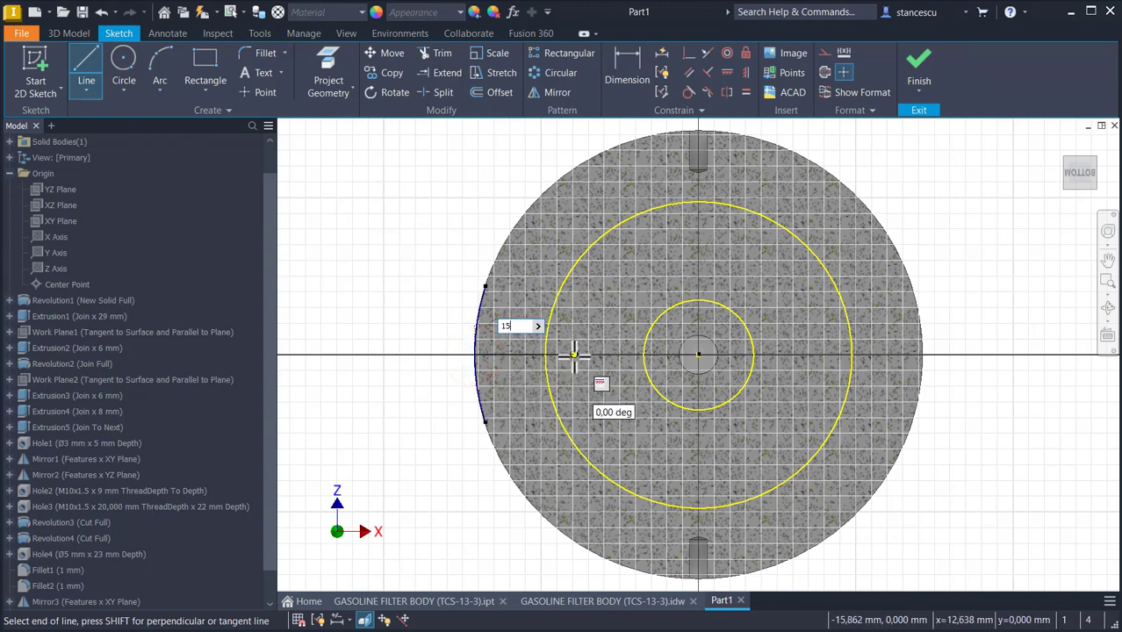
{"action": "key", "text": "Return"}
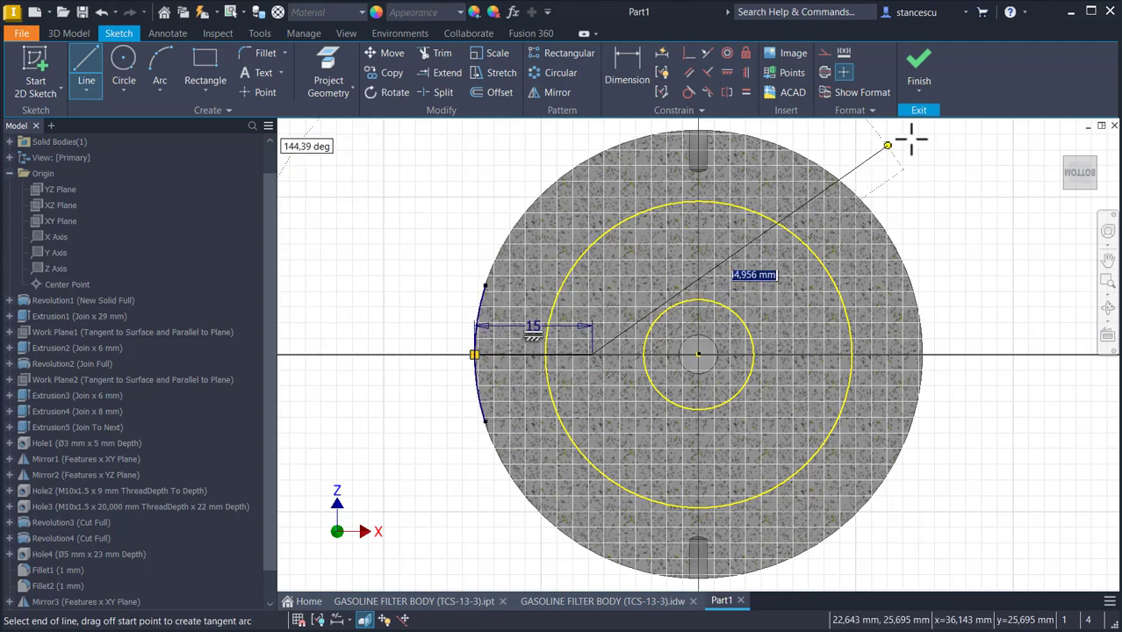
{"action": "key", "text": "Escape"}
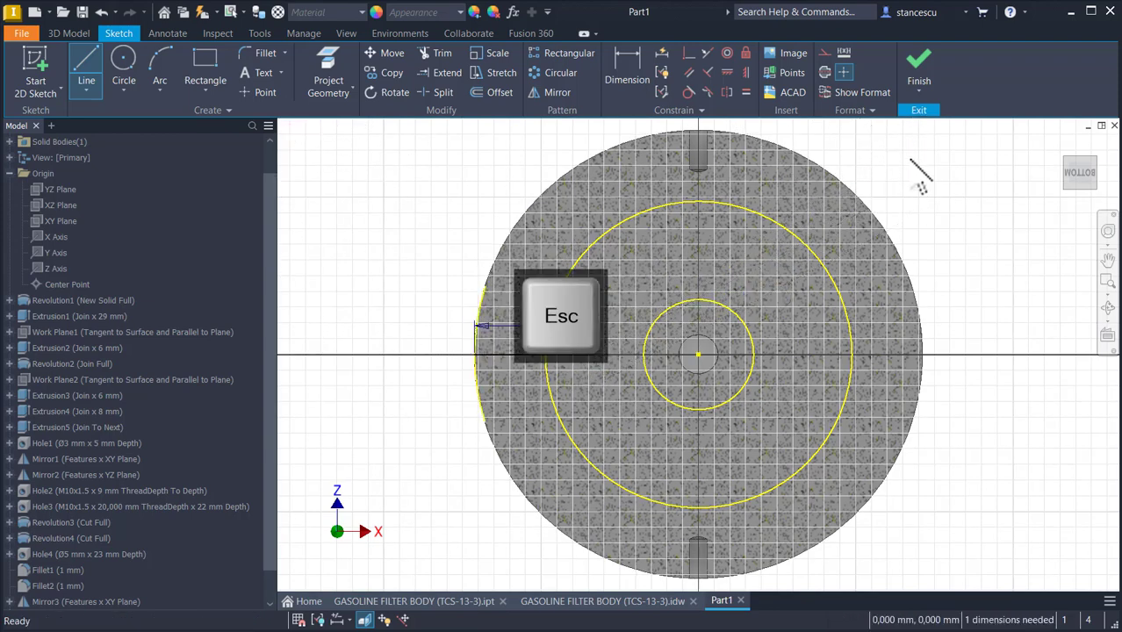
{"action": "left_click", "coordinate": [918, 71]}
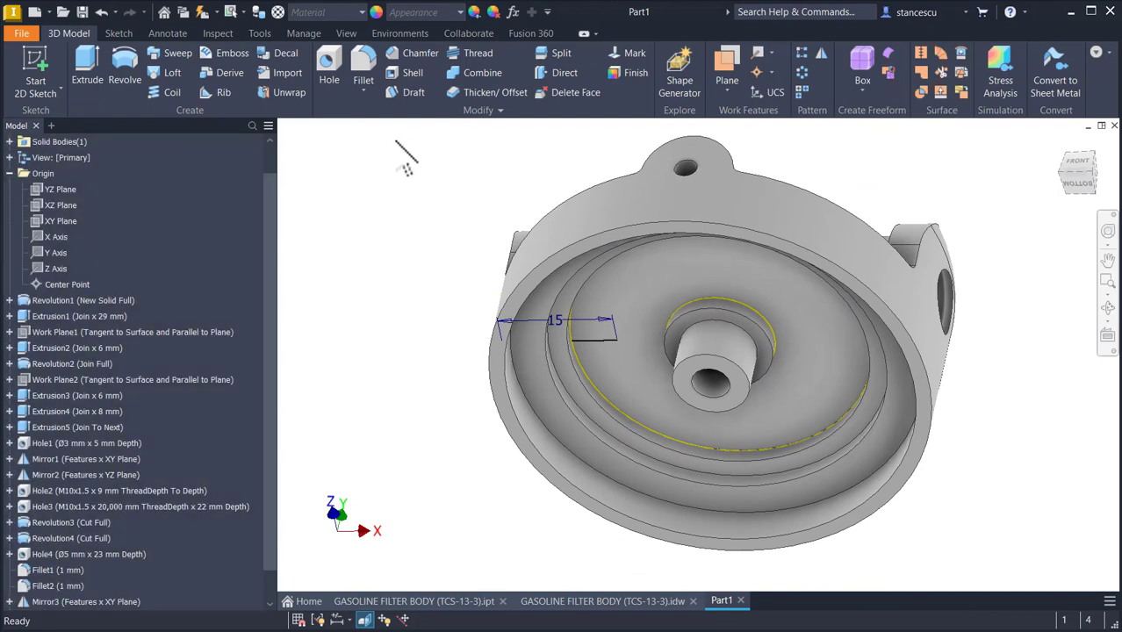
Step: Place a simple hole at the inner end of the 15 mm sketch line with a diameter of 6 mm
{"action": "key", "text": "h"}
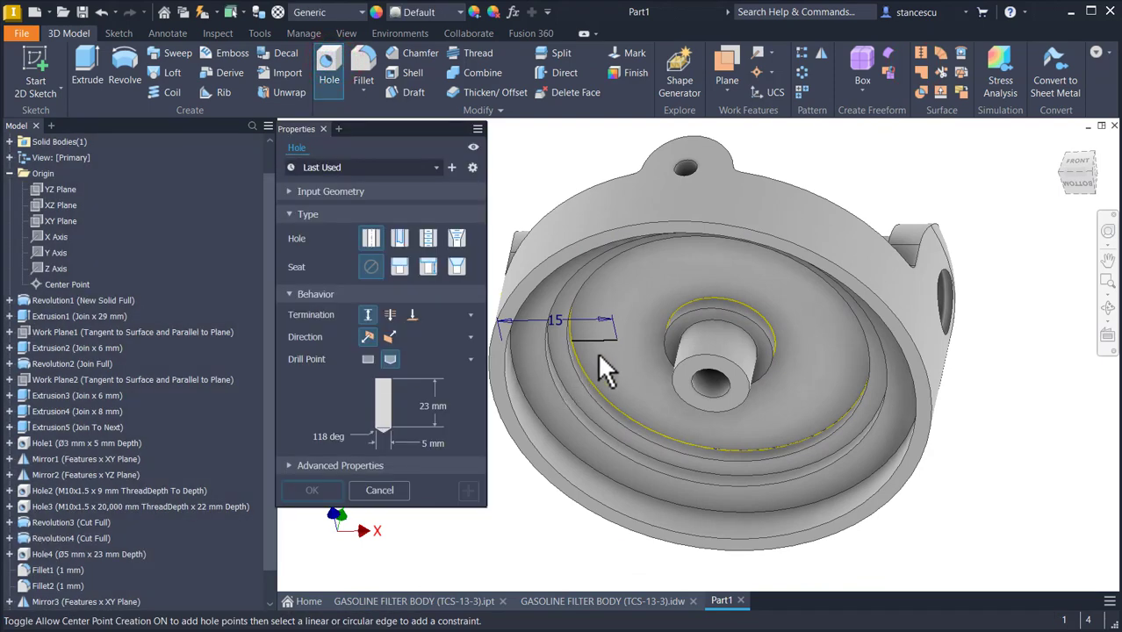
{"action": "left_click", "coordinate": [613, 339]}
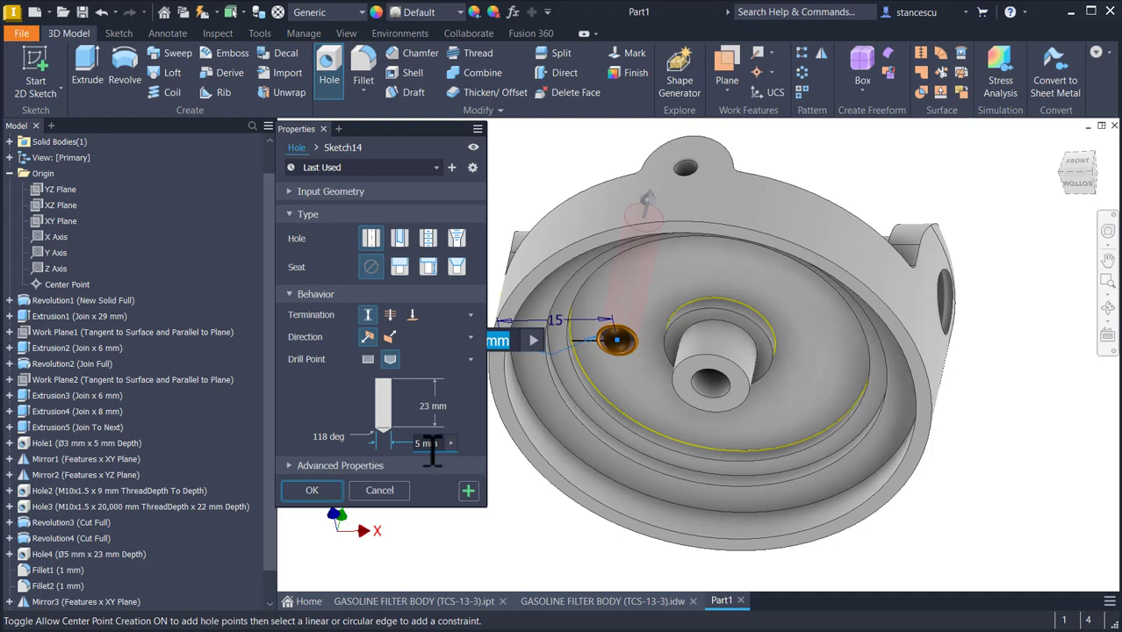
{"action": "middle_click_drag", "start_coordinate": [533, 519], "coordinate": [609, 496]}
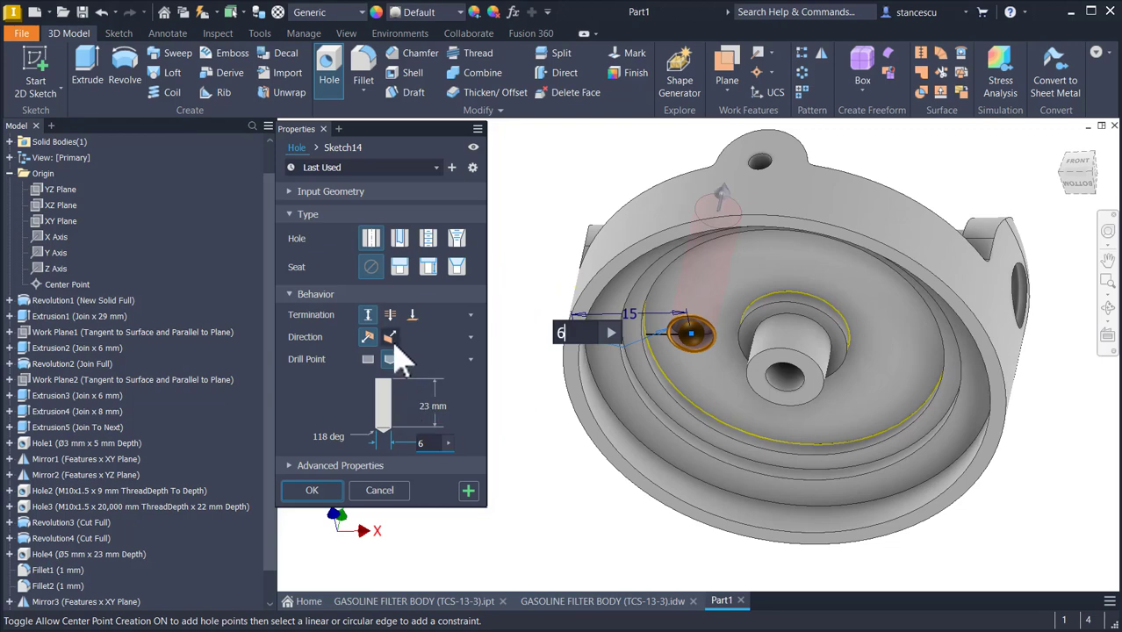
Step: Terminate the hole at the cylindrical surface of the M10 threaded bore above it, create it, and restore the home view
{"action": "left_click", "coordinate": [415, 316]}
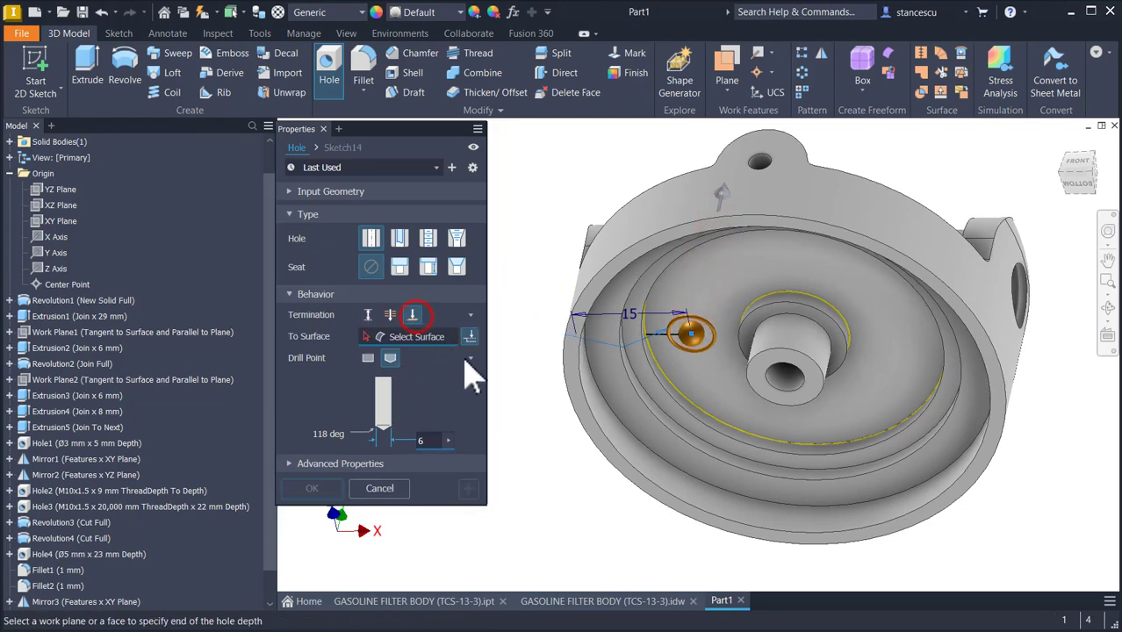
{"action": "middle_click_drag", "start_coordinate": [507, 379], "coordinate": [784, 318], "text": "shift"}
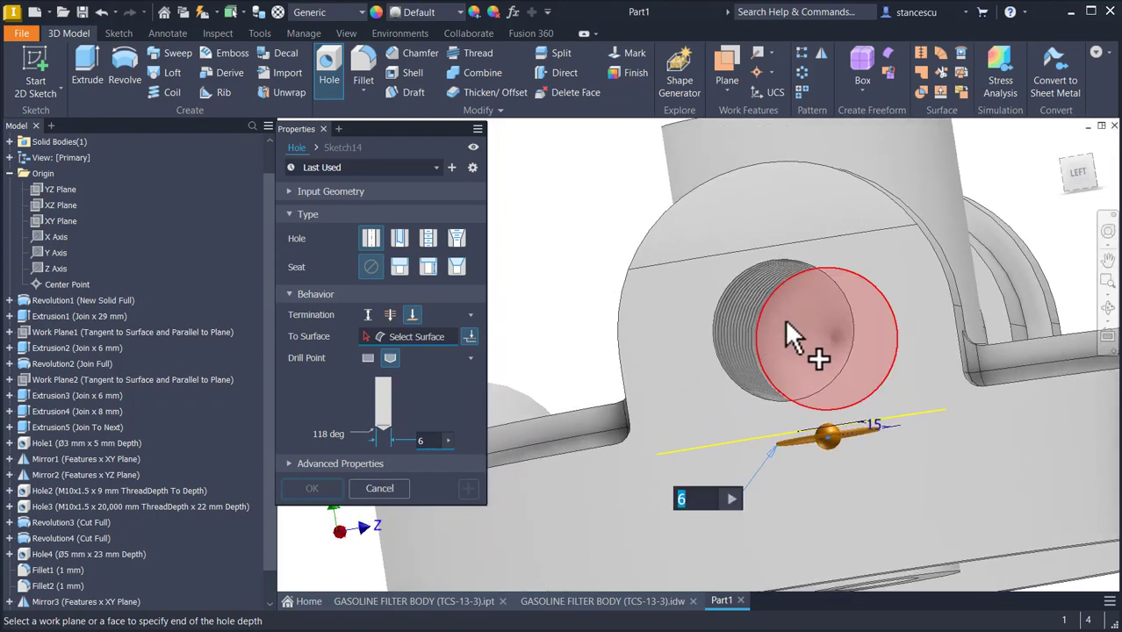
{"action": "middle_click_drag", "start_coordinate": [727, 340], "coordinate": [761, 383], "text": "shift"}
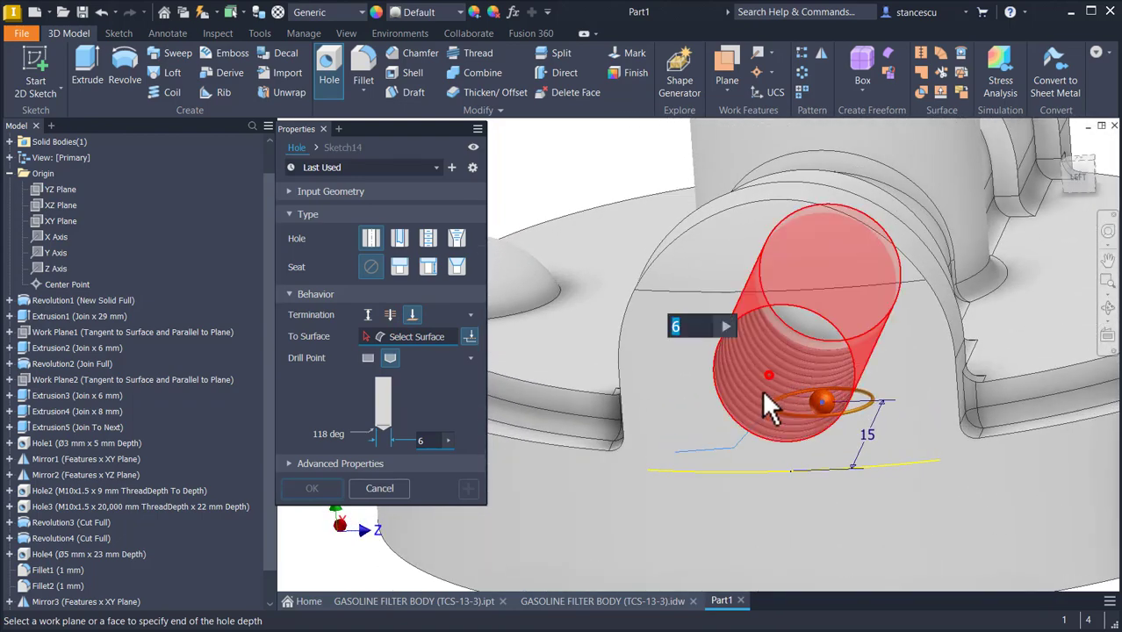
{"action": "left_click", "coordinate": [760, 385]}
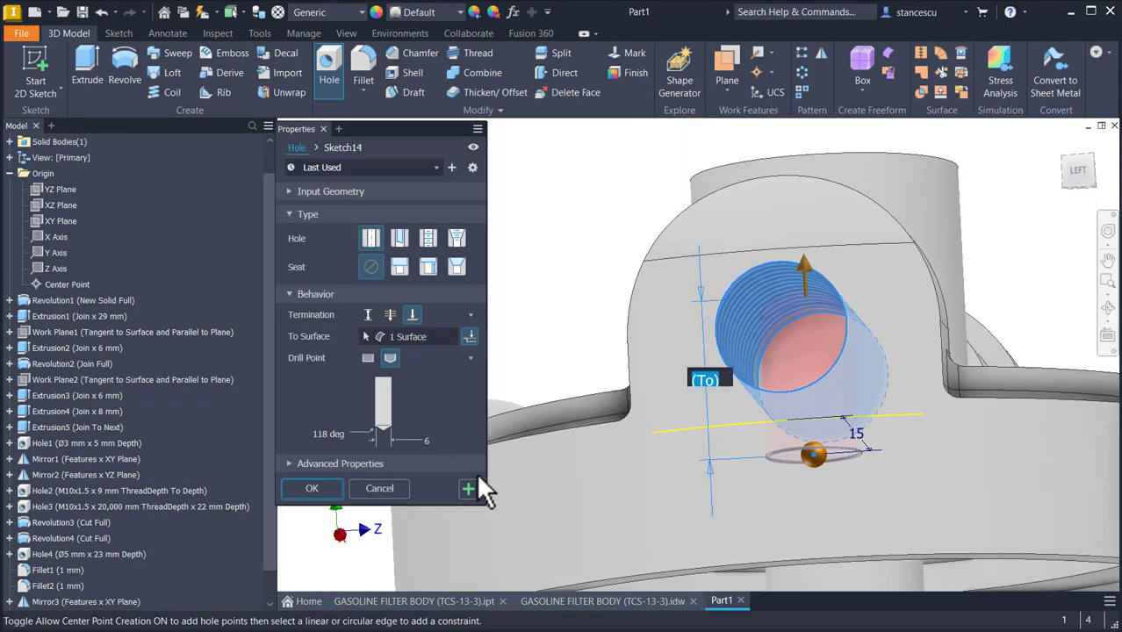
{"action": "left_click", "coordinate": [311, 488]}
{"action": "middle_click_drag", "start_coordinate": [326, 488], "coordinate": [763, 263], "text": "shift"}
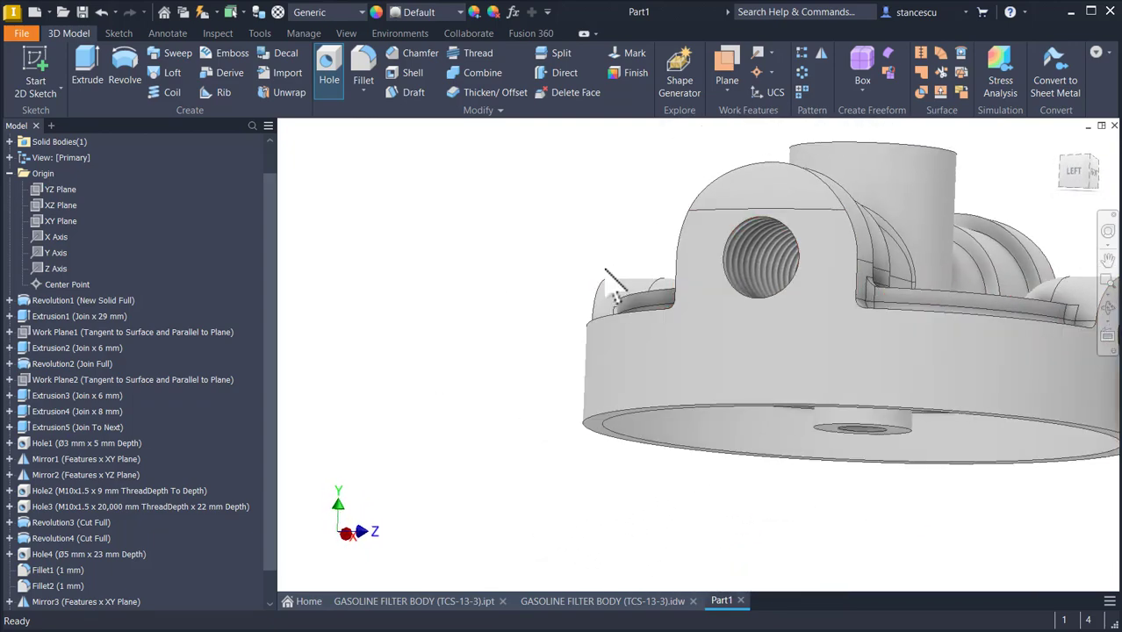
{"action": "key", "text": "F6"}
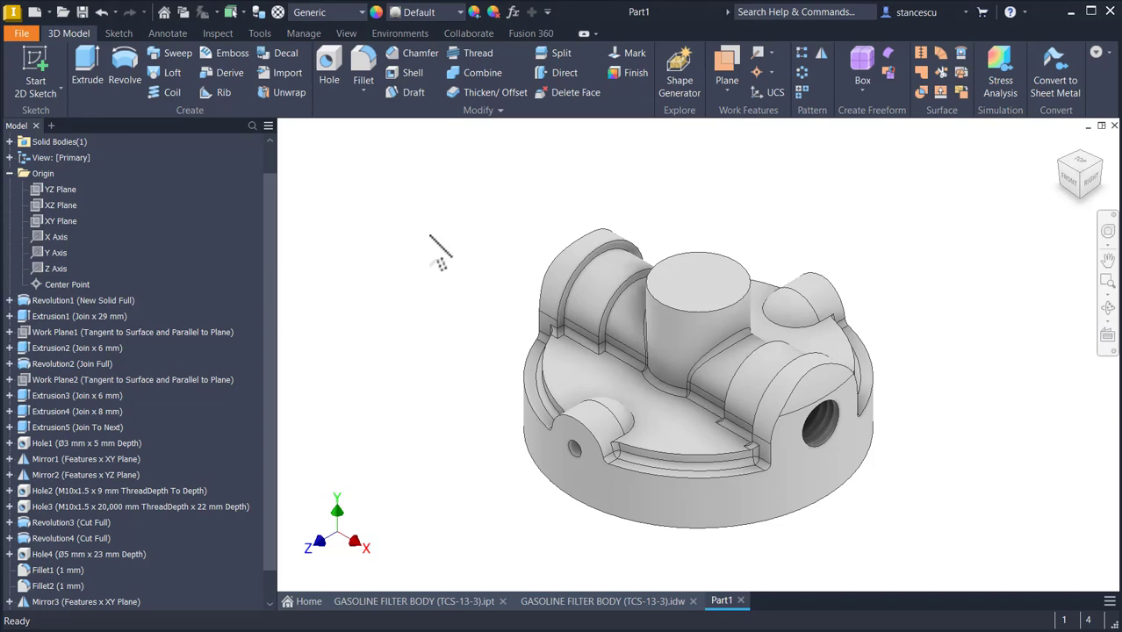
Step: Open the part's iProperties, update its physical properties, and copy the volume value with its mm^3 unit
{"action": "left_click", "coordinate": [9, 173]}
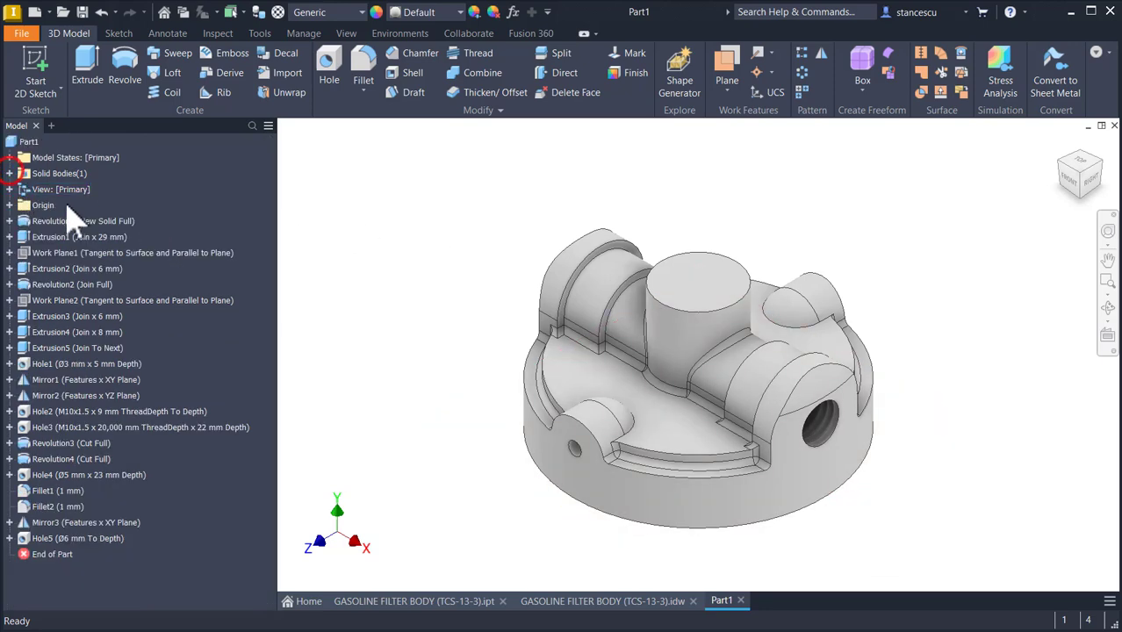
{"action": "left_click", "coordinate": [11, 142]}
{"action": "right_click", "coordinate": [11, 142]}
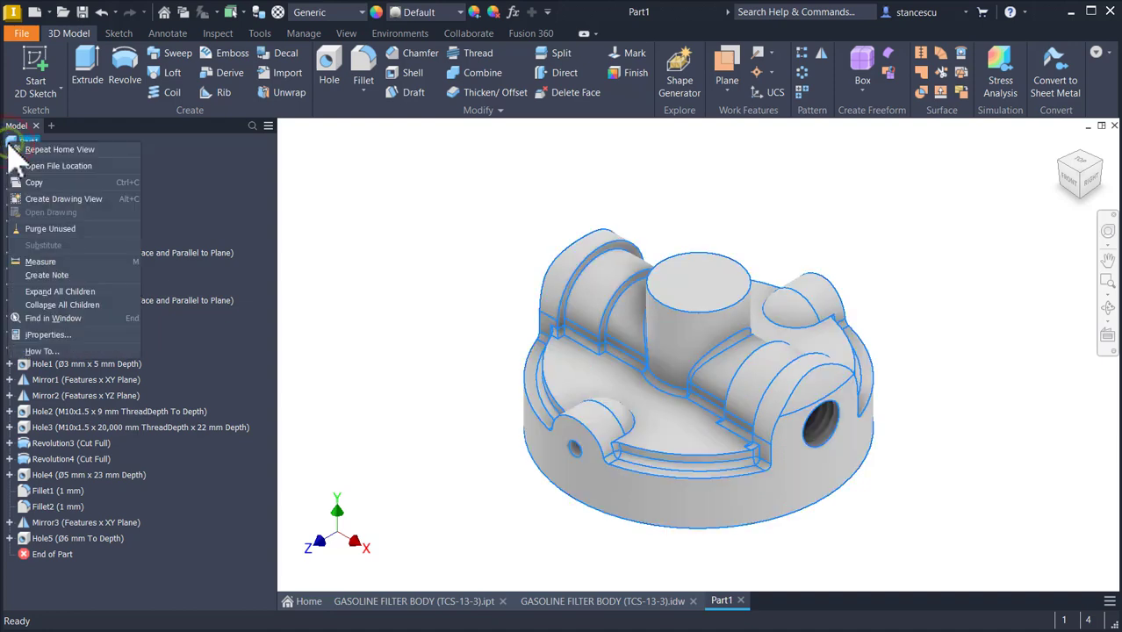
{"action": "left_click", "coordinate": [44, 332]}
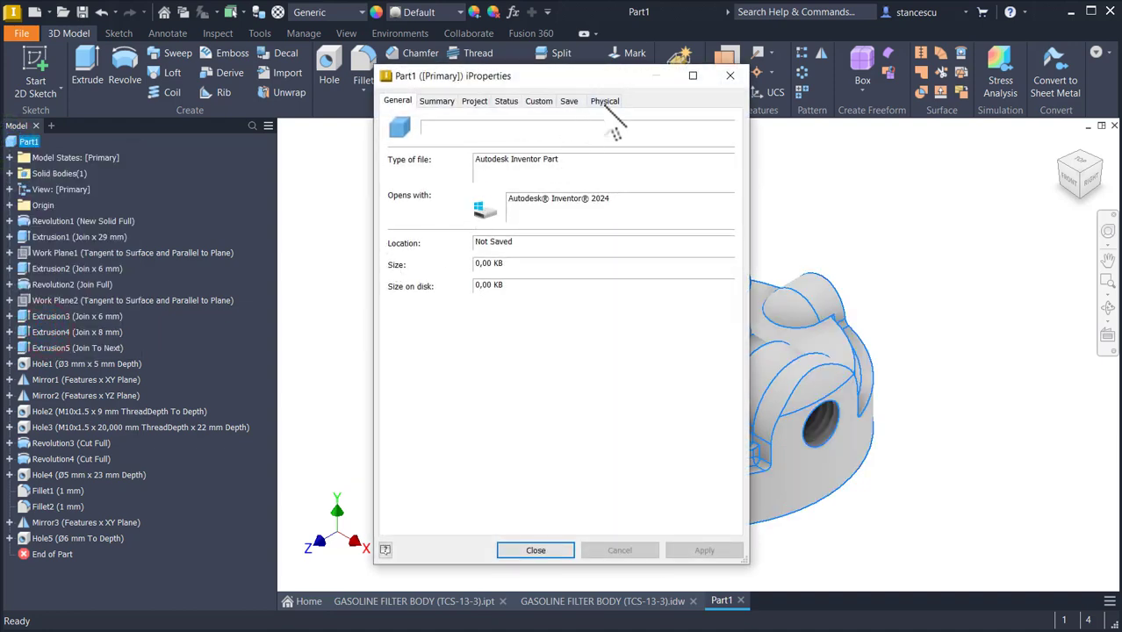
{"action": "left_click", "coordinate": [605, 100]}
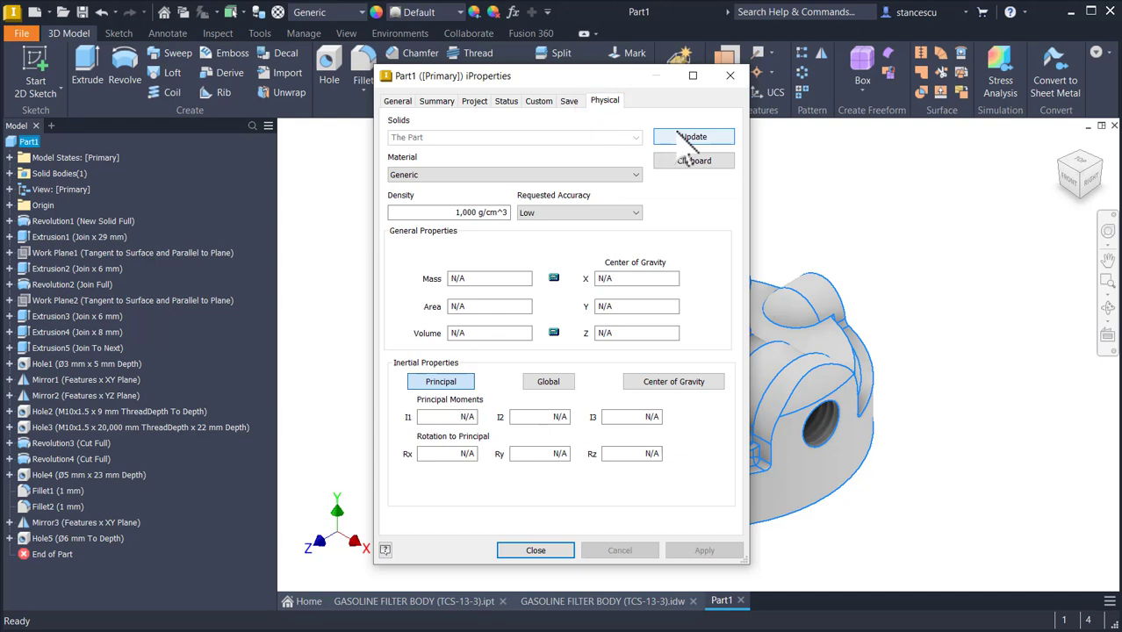
{"action": "left_click", "coordinate": [680, 136]}
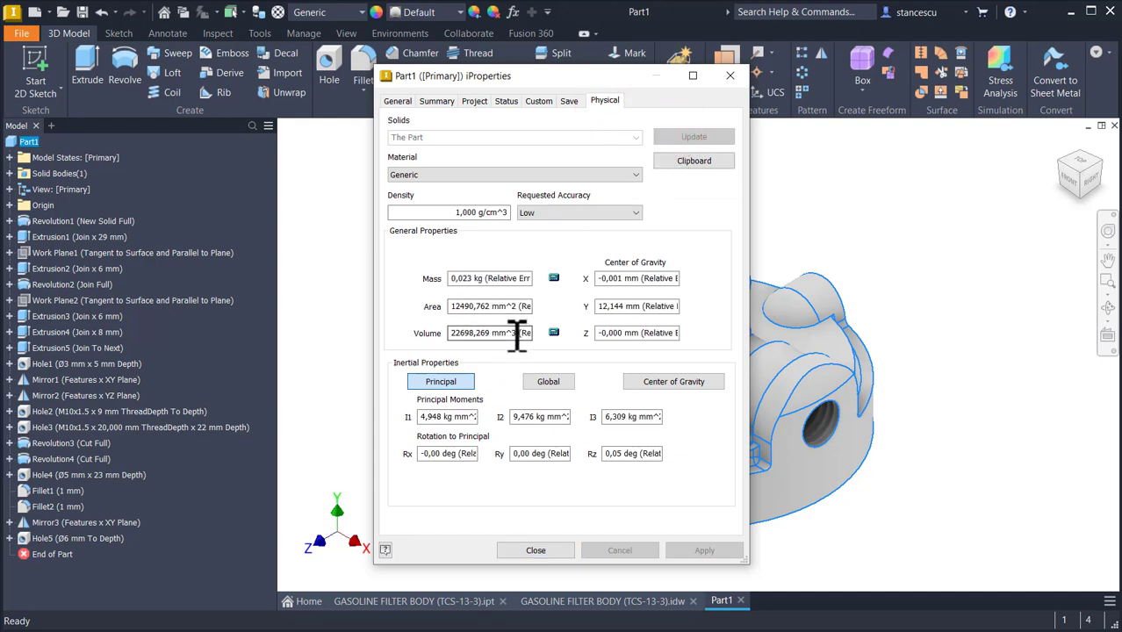
{"action": "left_click_drag", "start_coordinate": [518, 333], "coordinate": [383, 339]}
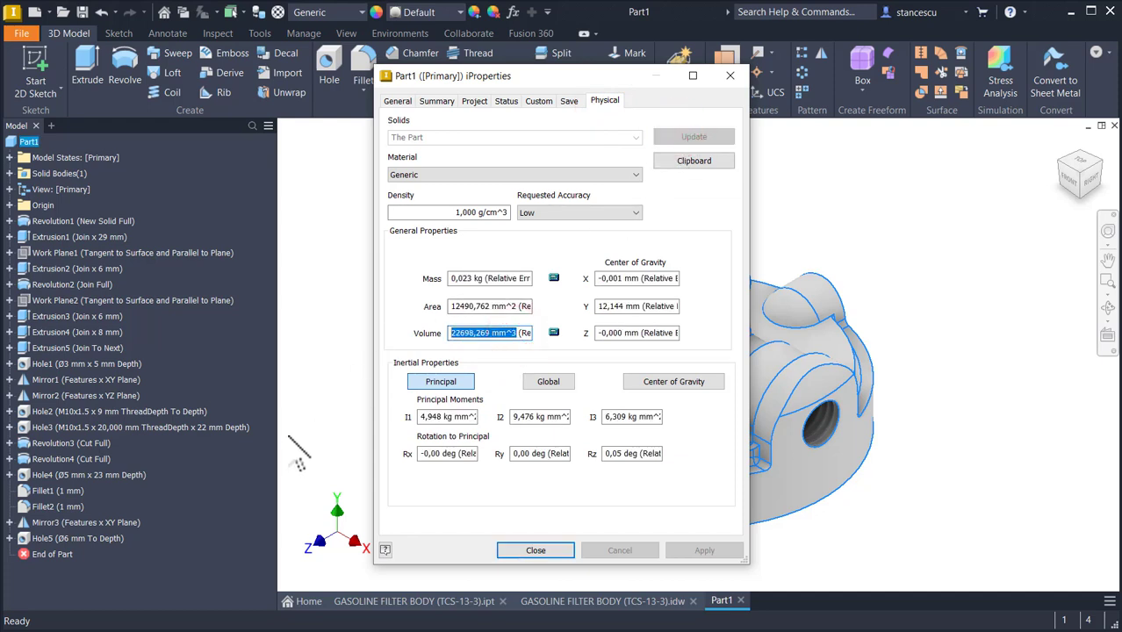
{"action": "key", "text": "ctrl+c"}
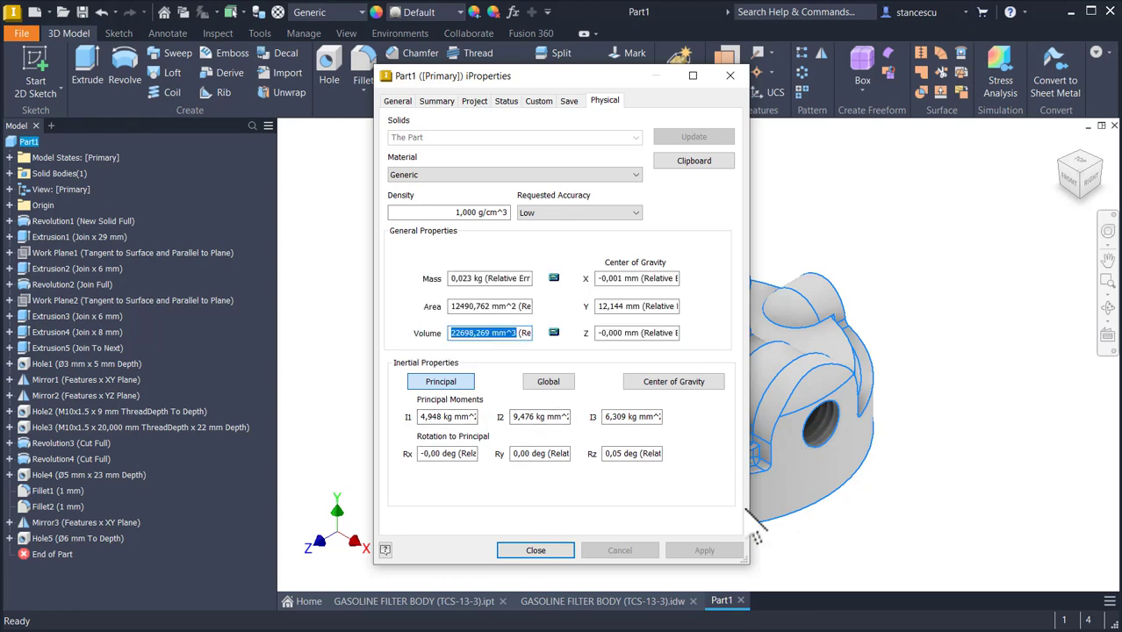
{"action": "left_click", "coordinate": [543, 550]}
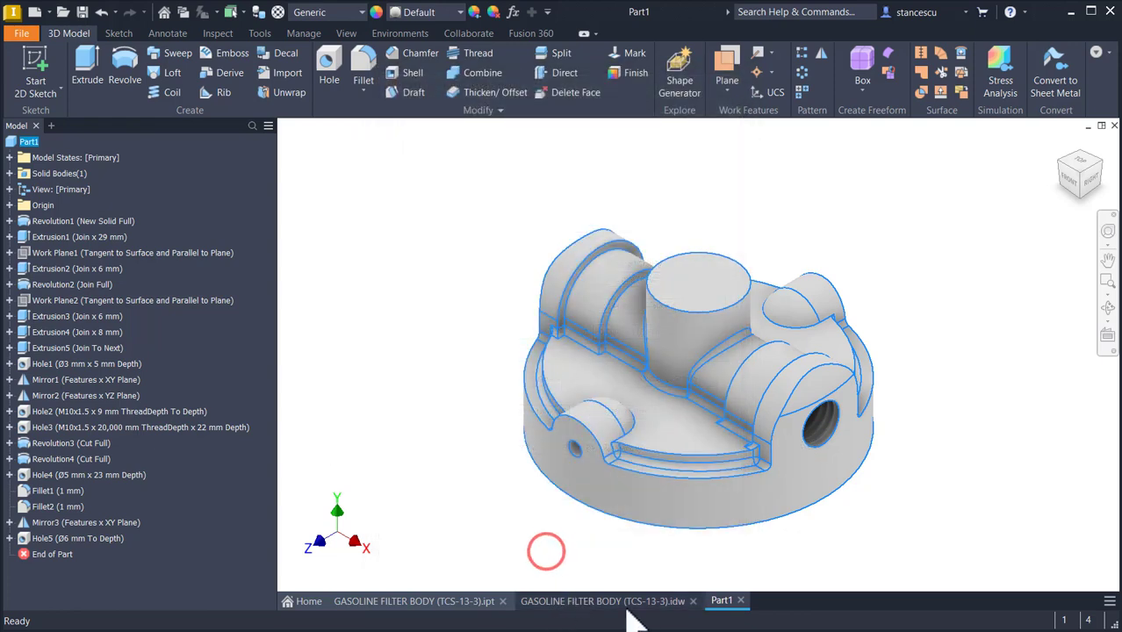
Step: Switch to the GASOLINE FILTER BODY (TCS-13-3).idw drawing and paste 22698,269 mm^3 on a new line under the note's Volume entry
{"action": "left_click", "coordinate": [633, 602]}
{"action": "key", "text": "Num_Lock"}
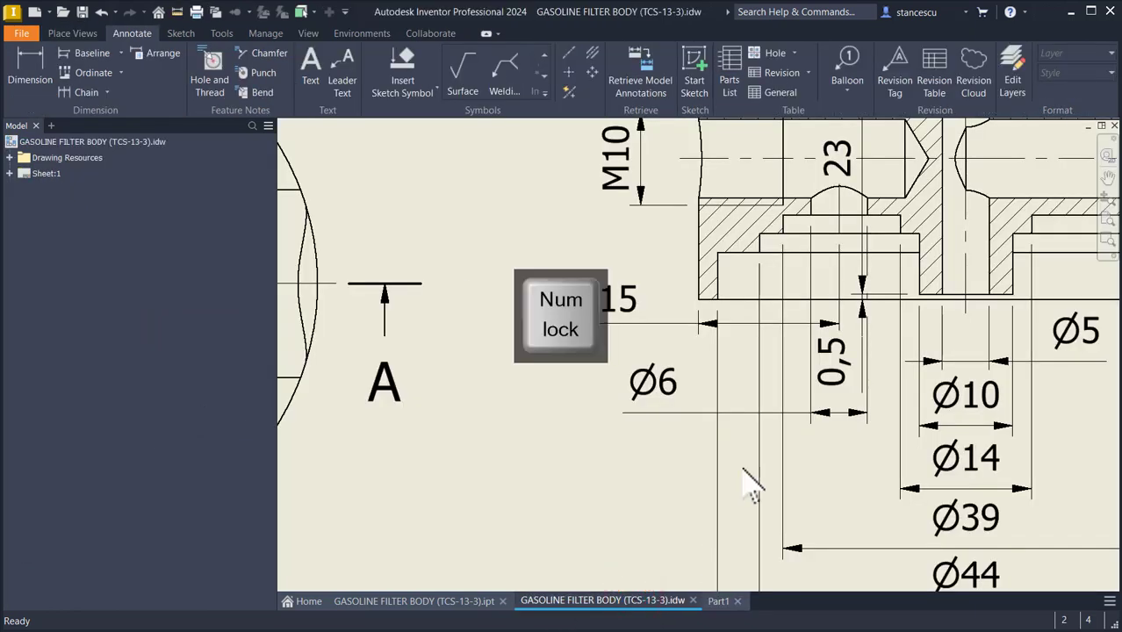
{"action": "scroll", "coordinate": [762, 492], "scroll_direction": "down", "scroll_amount": 5}
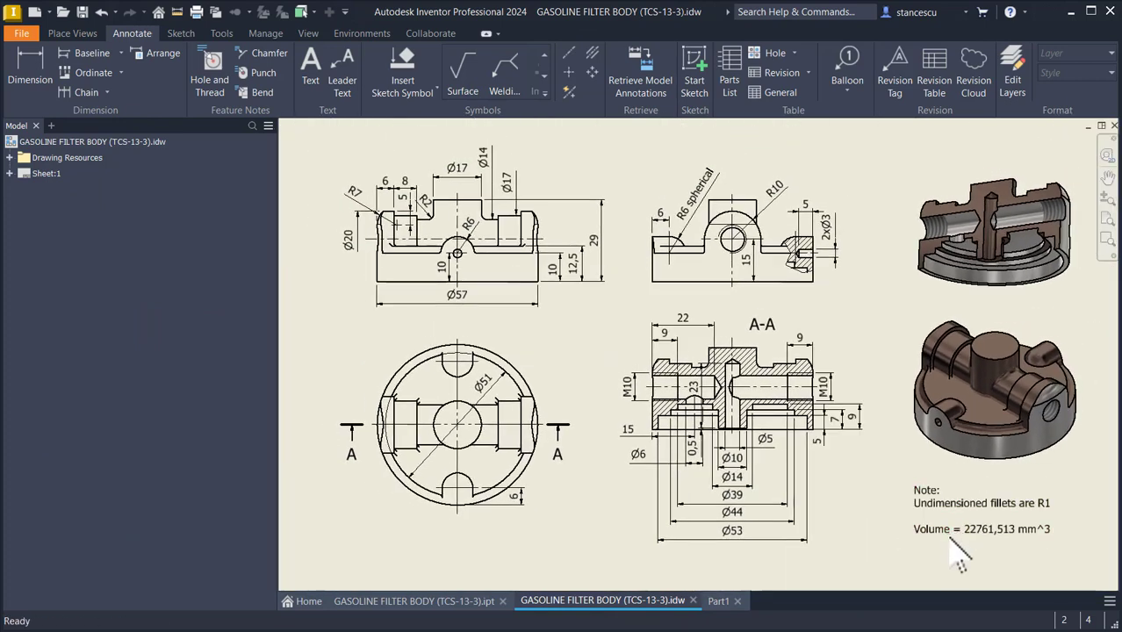
{"action": "left_click", "coordinate": [945, 532]}
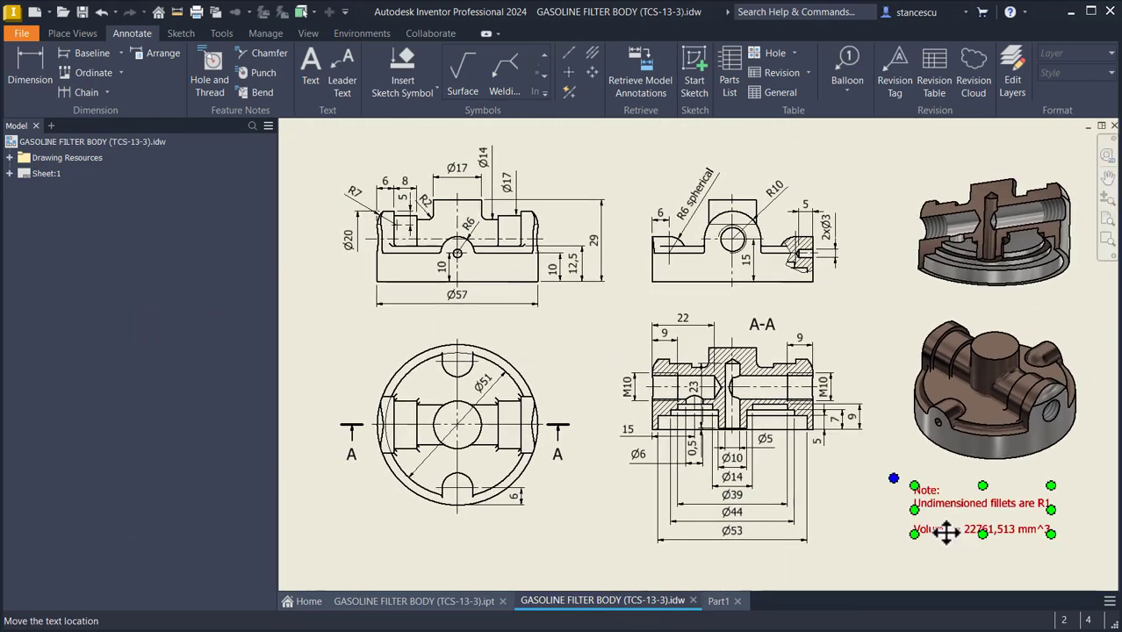
{"action": "double_click", "coordinate": [945, 532]}
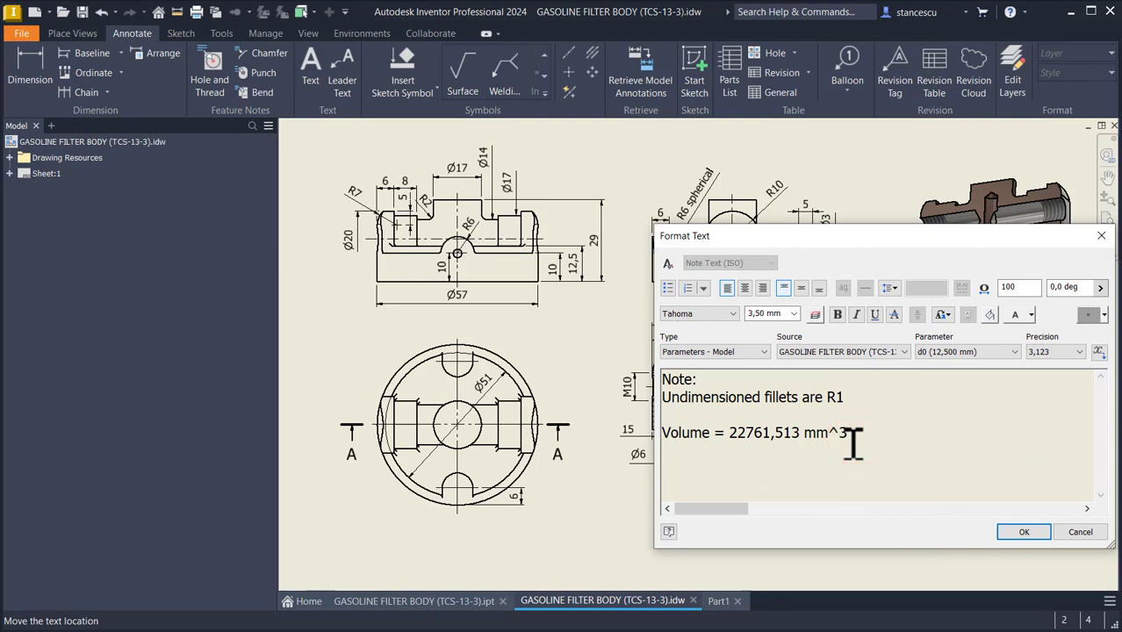
{"action": "key", "text": "Return"}
{"action": "key", "text": "ctrl+v"}
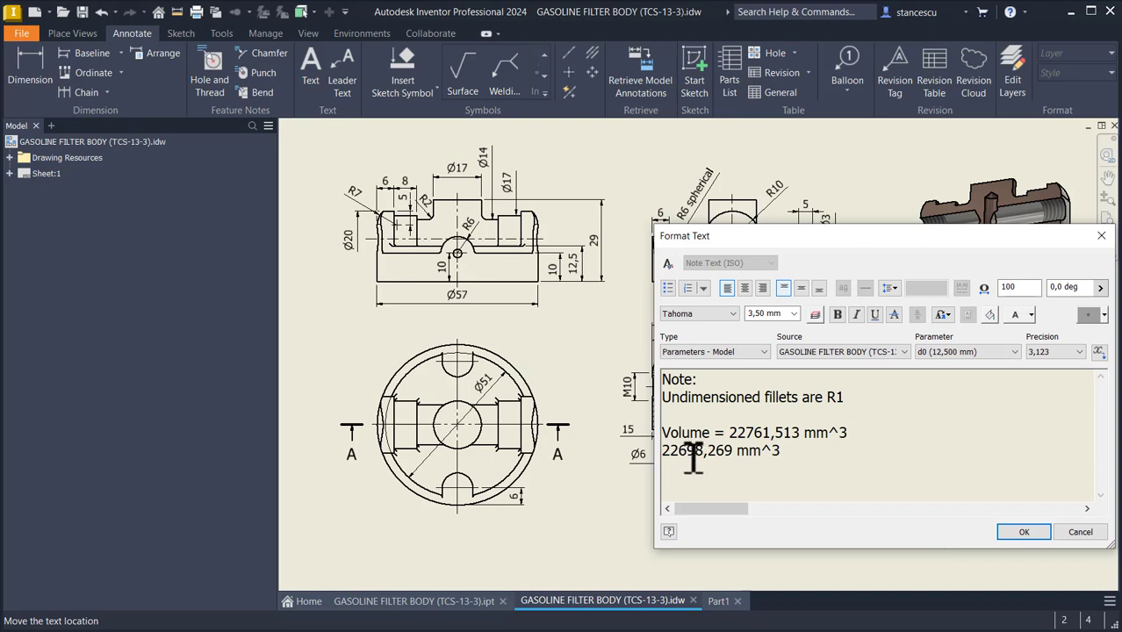
Step: Delete the note's old volume value, pull the pasted value up behind "Volume =", and apply the text edit
{"action": "left_click", "coordinate": [728, 430]}
{"action": "key", "text": "shift+End"}
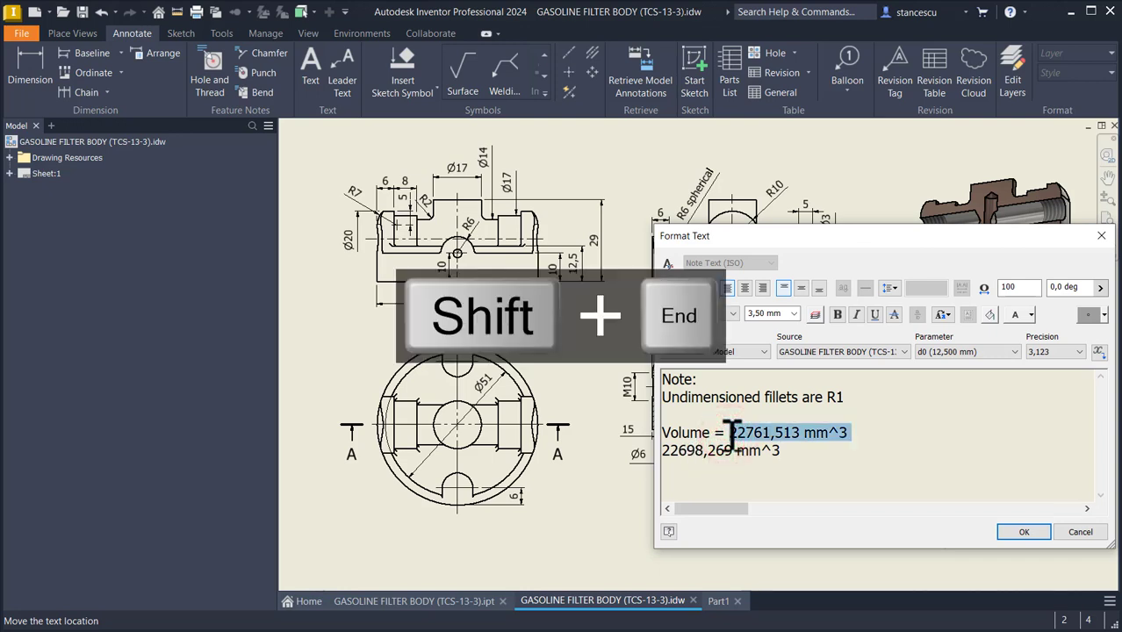
{"action": "key", "text": "Delete"}
{"action": "key", "text": "Delete"}
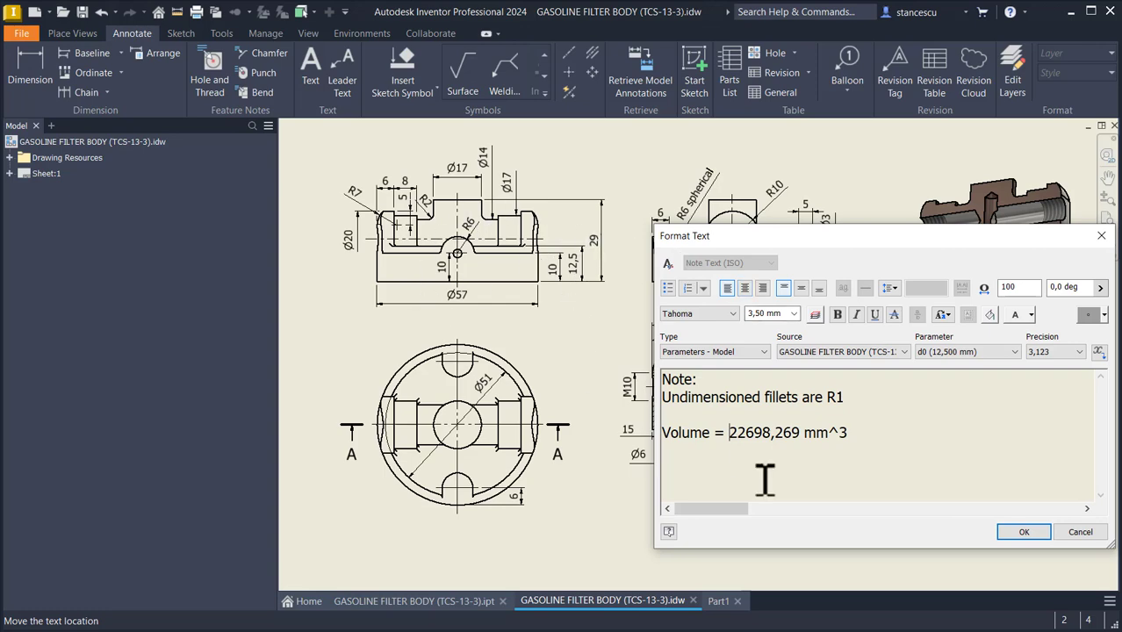
{"action": "left_click", "coordinate": [1009, 532]}
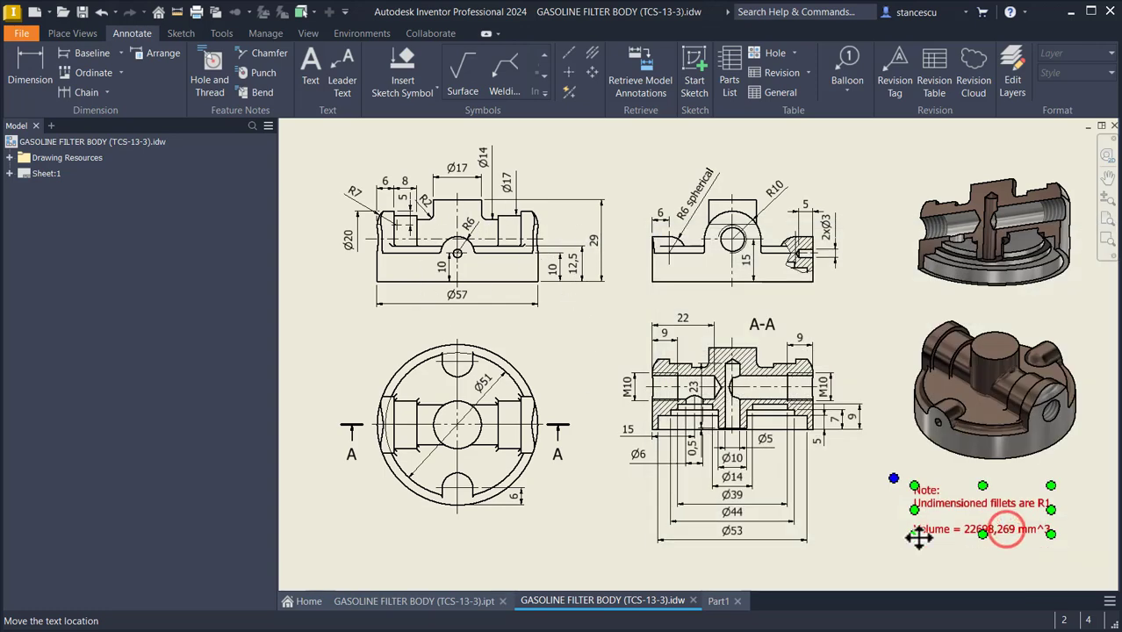
Step: Deselect the drawing note, switch to the Part1 model, and assign it the Aluminum 6061-AHC material
{"action": "left_click", "coordinate": [882, 500]}
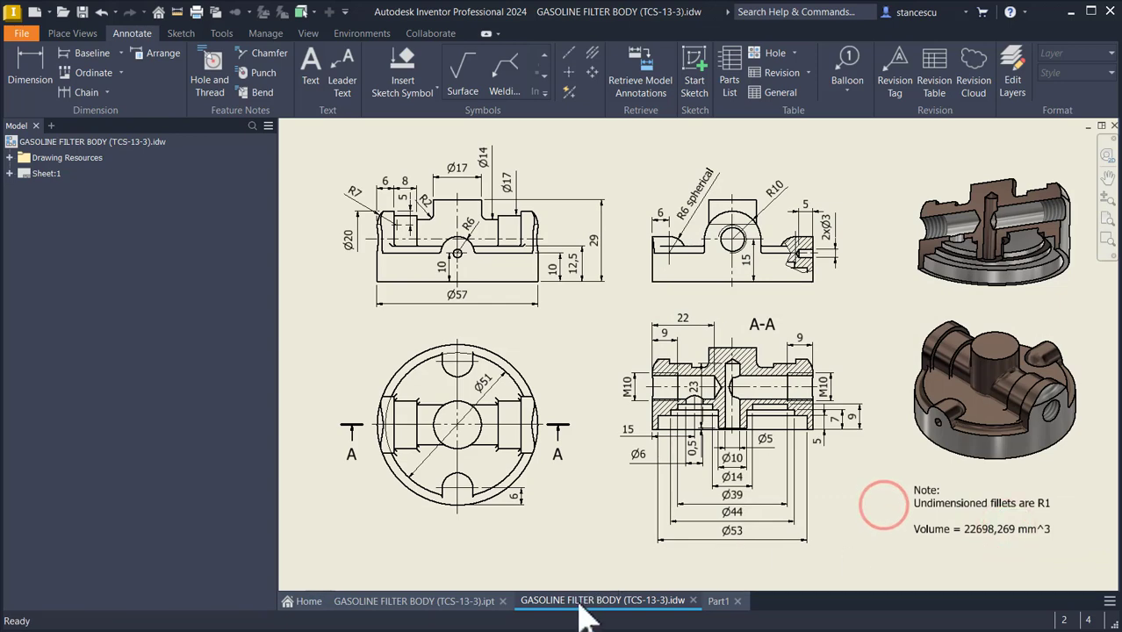
{"action": "left_click", "coordinate": [718, 602]}
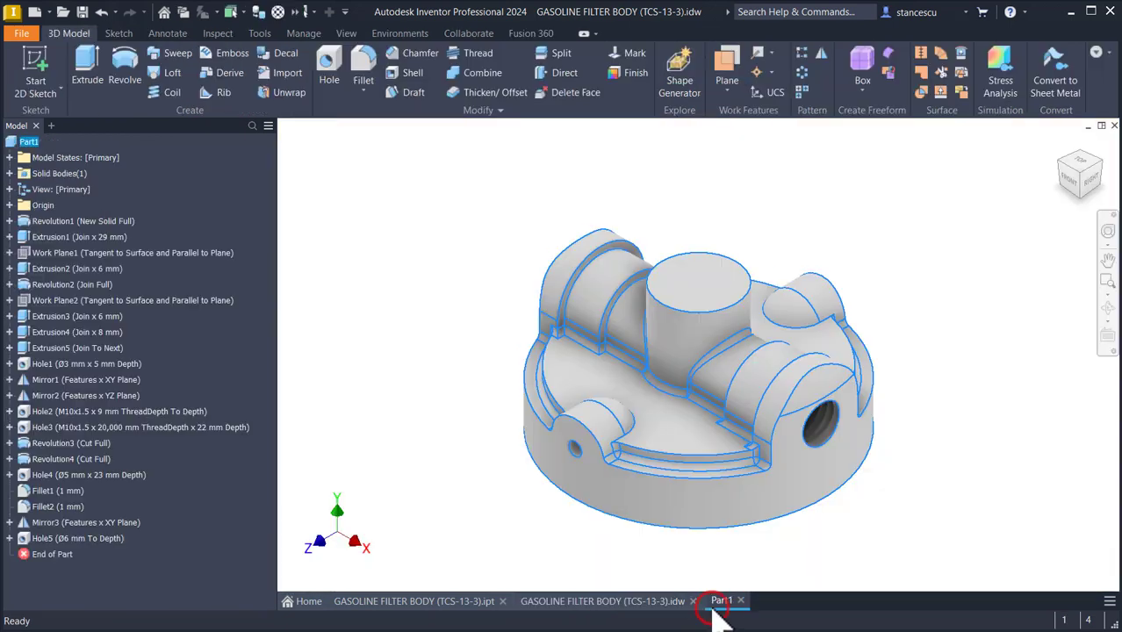
{"action": "left_click", "coordinate": [430, 363]}
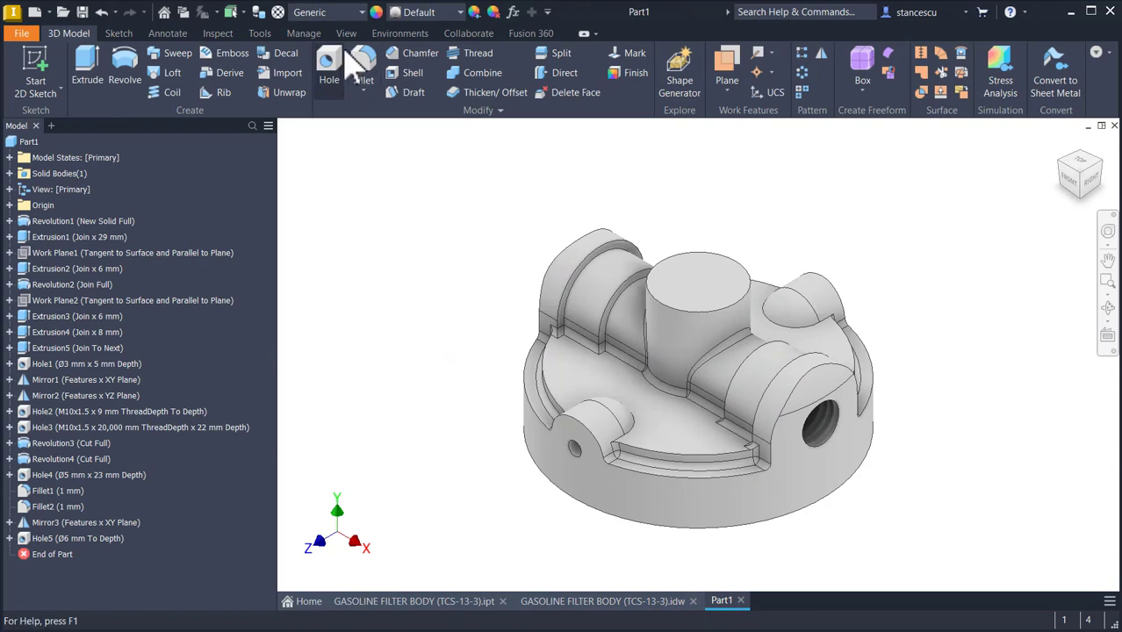
{"action": "left_click", "coordinate": [341, 12]}
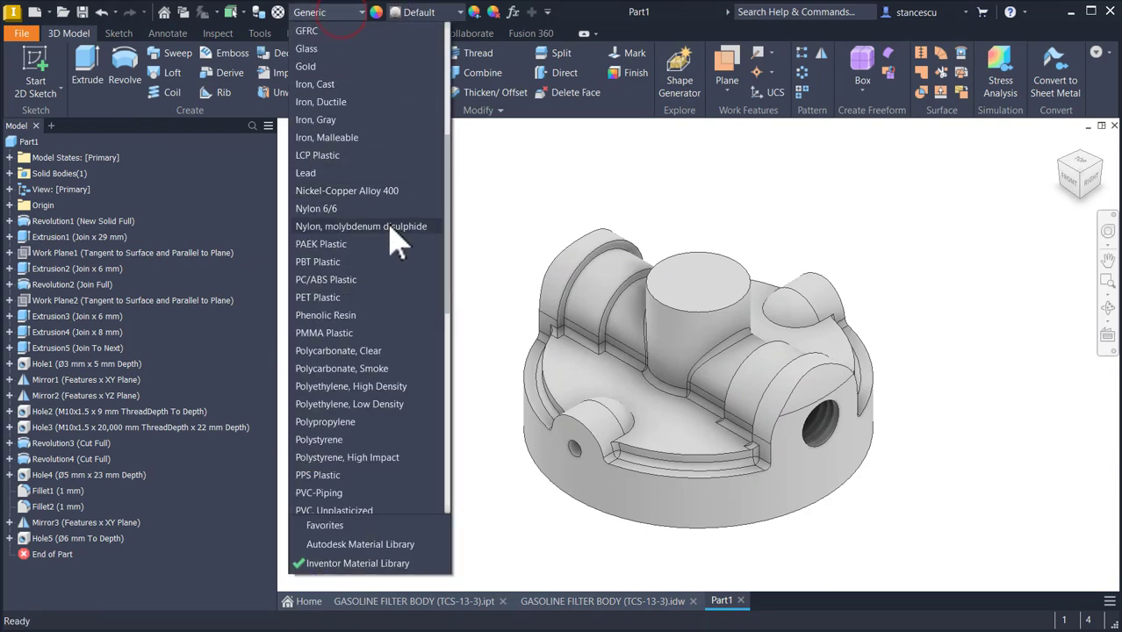
{"action": "scroll", "coordinate": [387, 237], "scroll_direction": "up", "scroll_amount": 6}
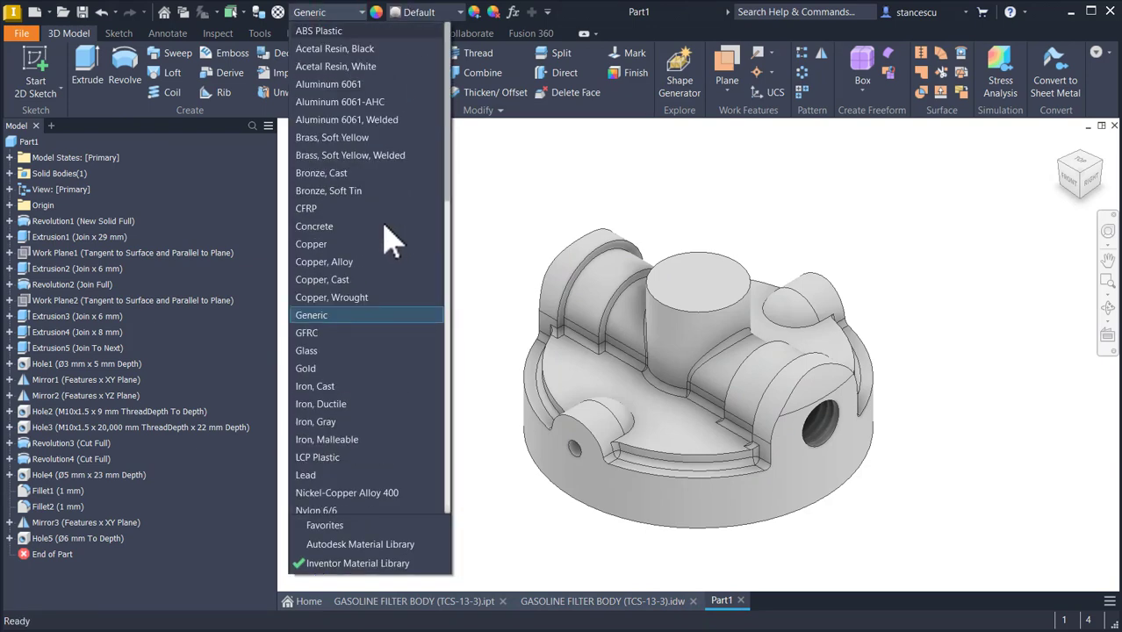
{"action": "left_click", "coordinate": [343, 99]}
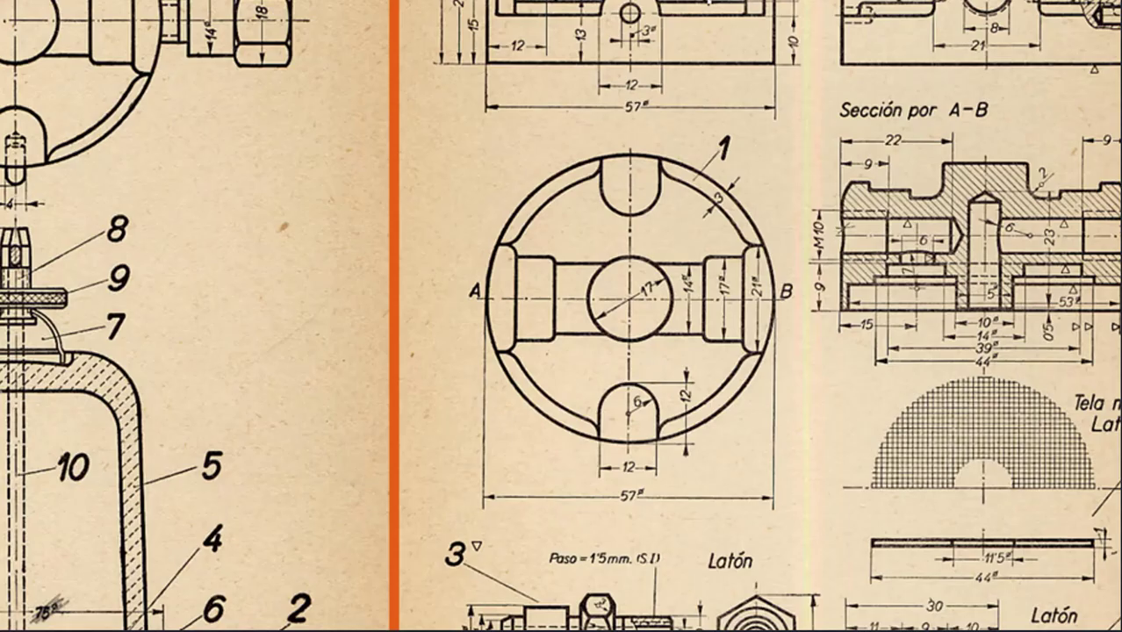
{"action": "key", "text": "Num_Lock"}
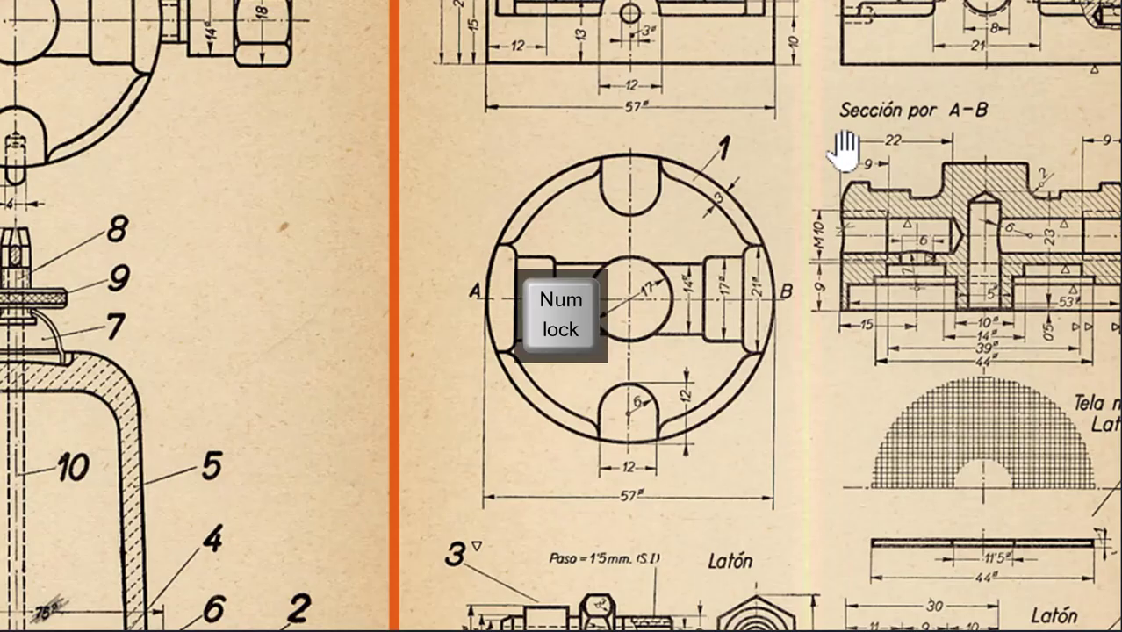
{"action": "scroll", "coordinate": [843, 150], "scroll_direction": "up", "scroll_amount": 3}
{"action": "scroll", "coordinate": [843, 150], "scroll_direction": "down", "scroll_amount": 5}
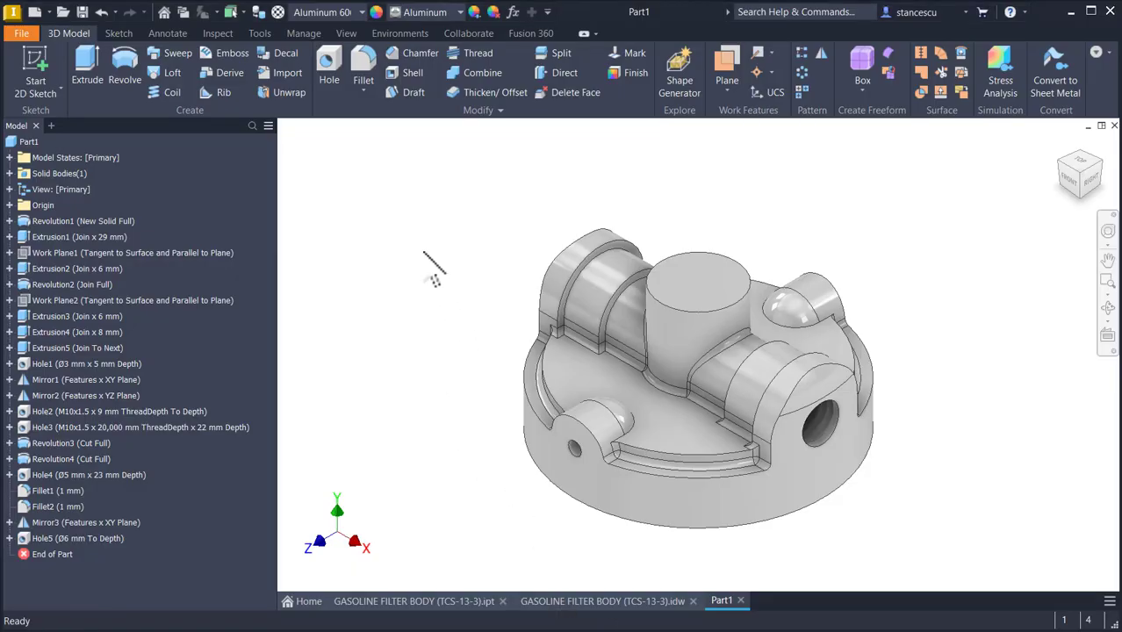
Step: Try the Gunmetal - Polished appearance on the whole part
{"action": "left_click", "coordinate": [459, 12]}
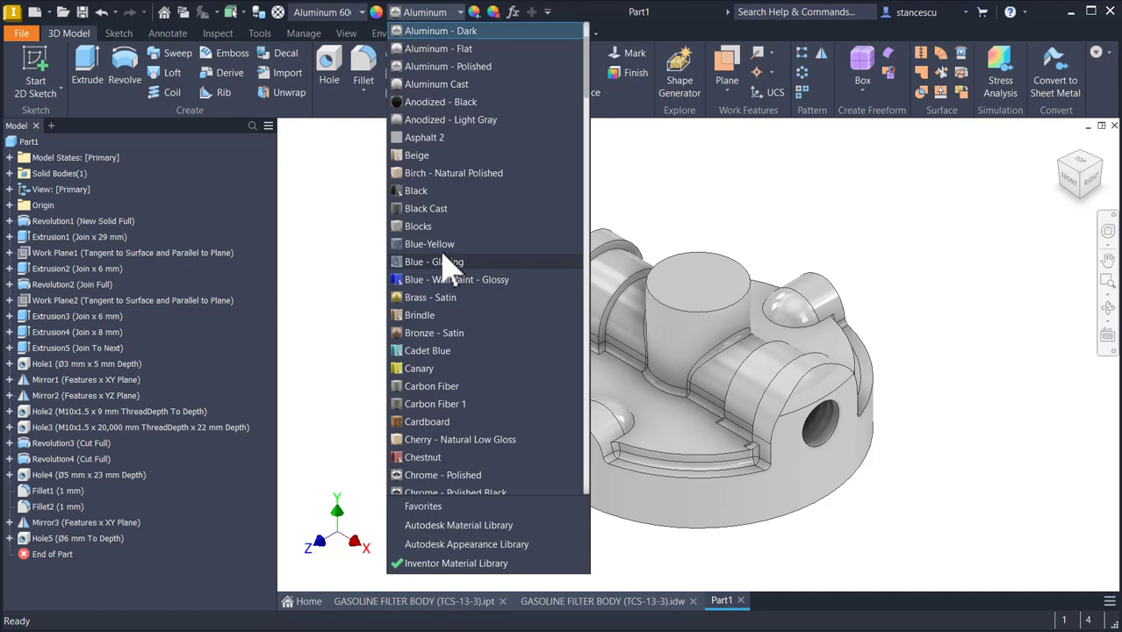
{"action": "scroll", "coordinate": [448, 267], "scroll_direction": "down", "scroll_amount": 10}
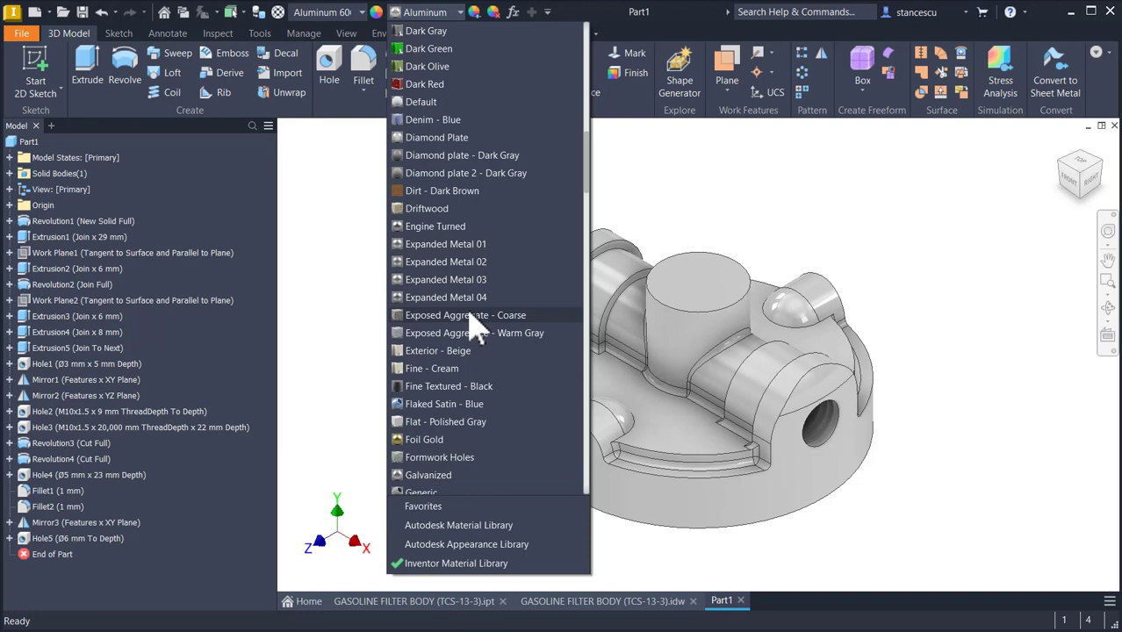
{"action": "scroll", "coordinate": [474, 326], "scroll_direction": "down", "scroll_amount": 5}
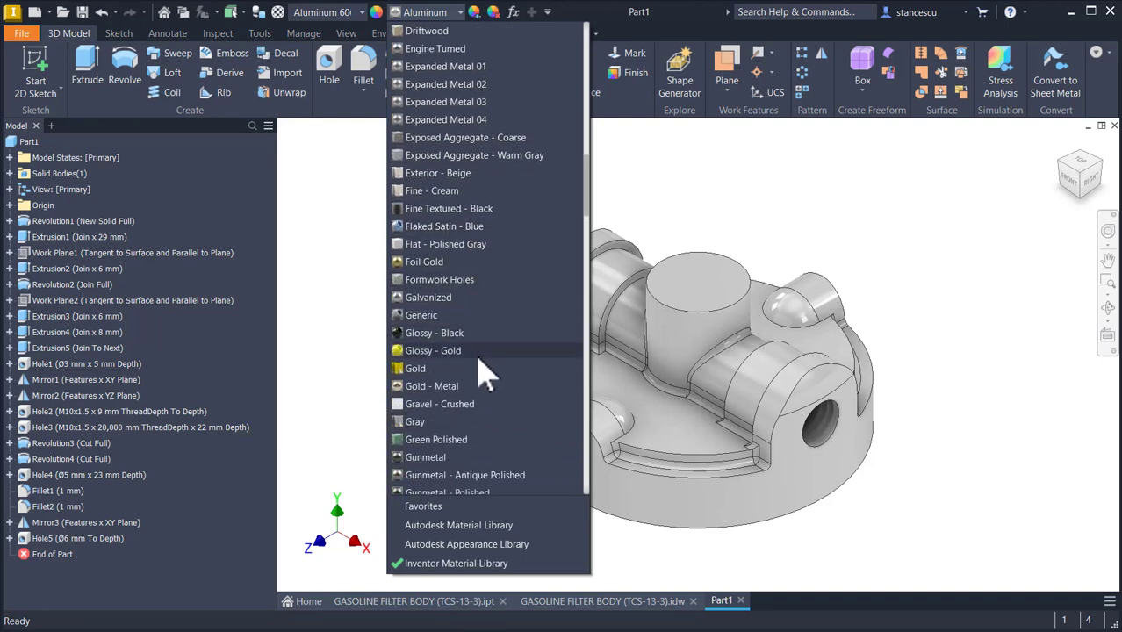
{"action": "scroll", "coordinate": [483, 367], "scroll_direction": "down", "scroll_amount": 2}
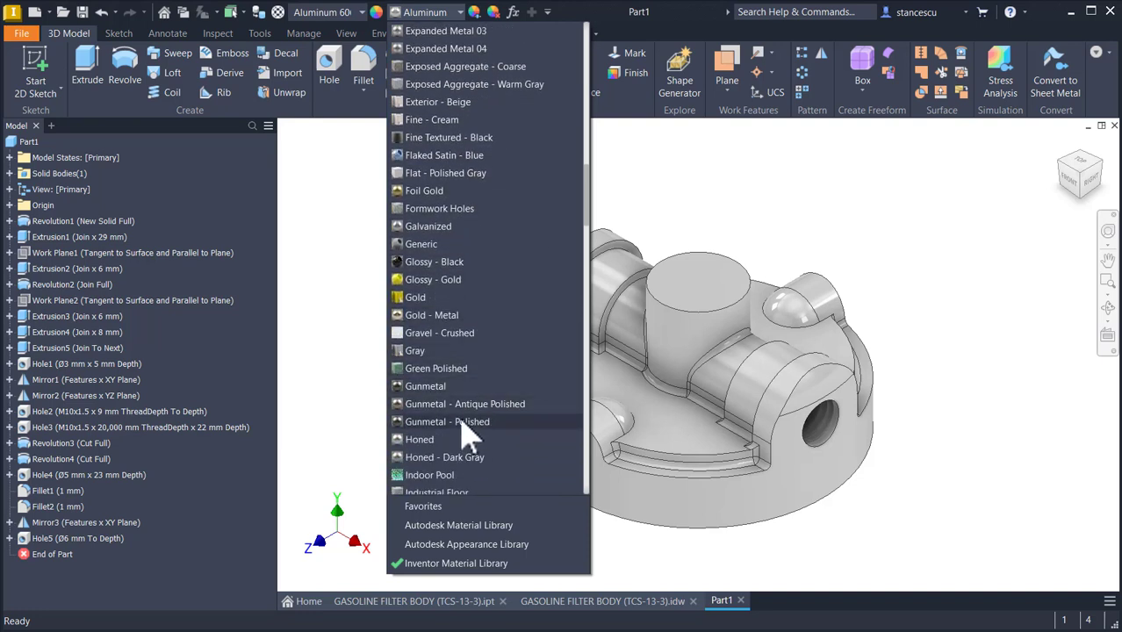
{"action": "left_click", "coordinate": [456, 423]}
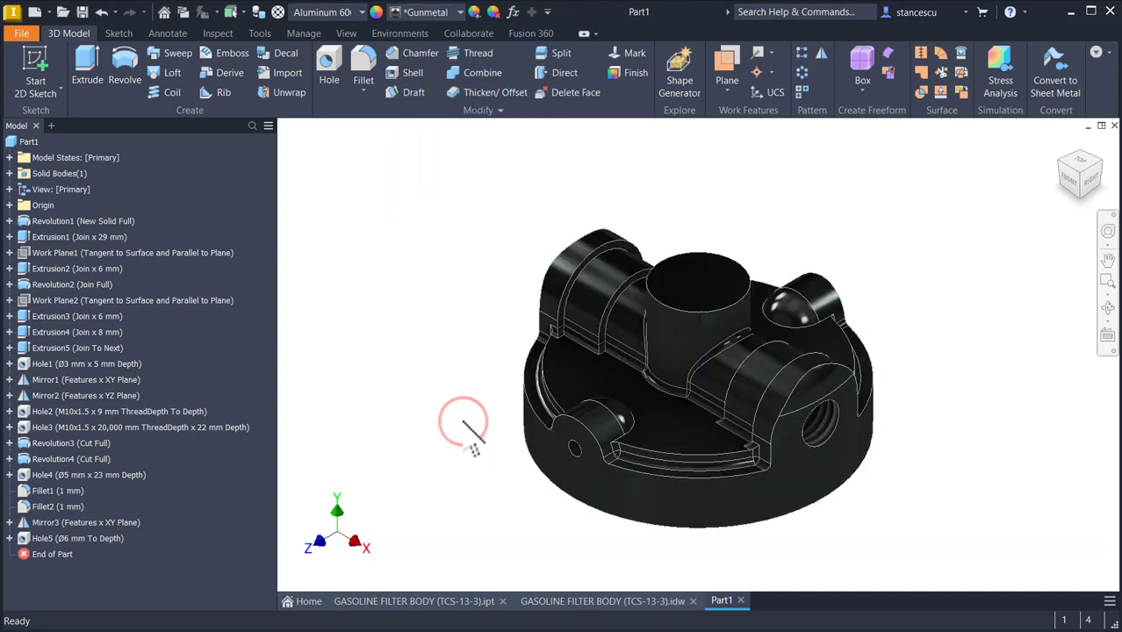
Step: Set the whole part's appearance to Gunmetal - Antique Polished
{"action": "left_click", "coordinate": [459, 12]}
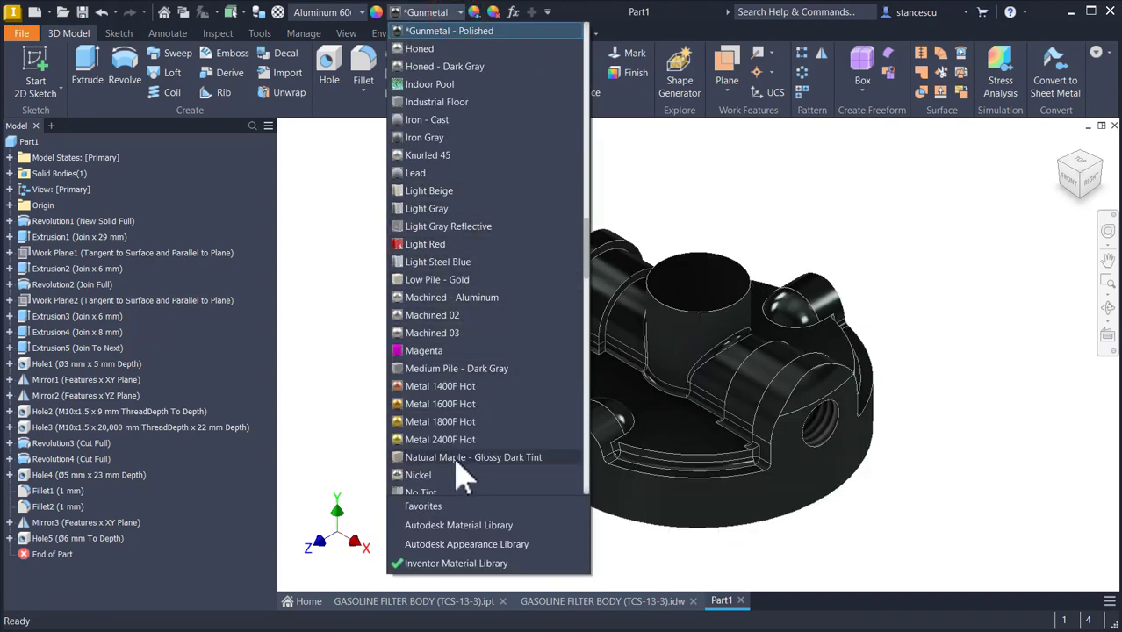
{"action": "scroll", "coordinate": [458, 386], "scroll_direction": "down", "scroll_amount": 3}
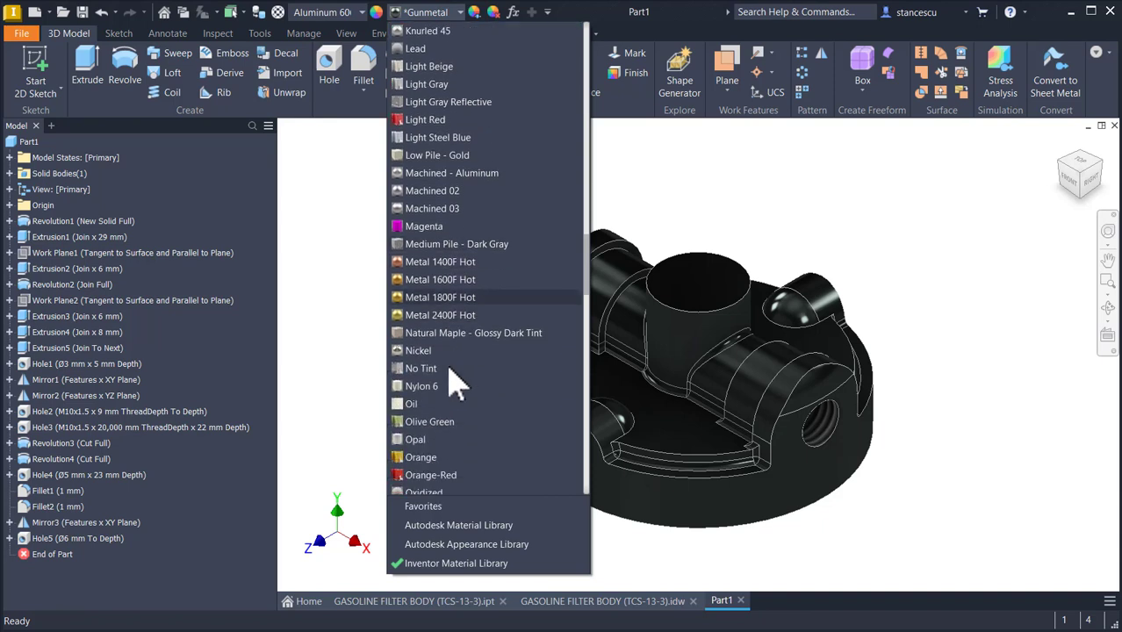
{"action": "scroll", "coordinate": [455, 384], "scroll_direction": "down", "scroll_amount": 2}
{"action": "scroll", "coordinate": [456, 383], "scroll_direction": "up", "scroll_amount": 7}
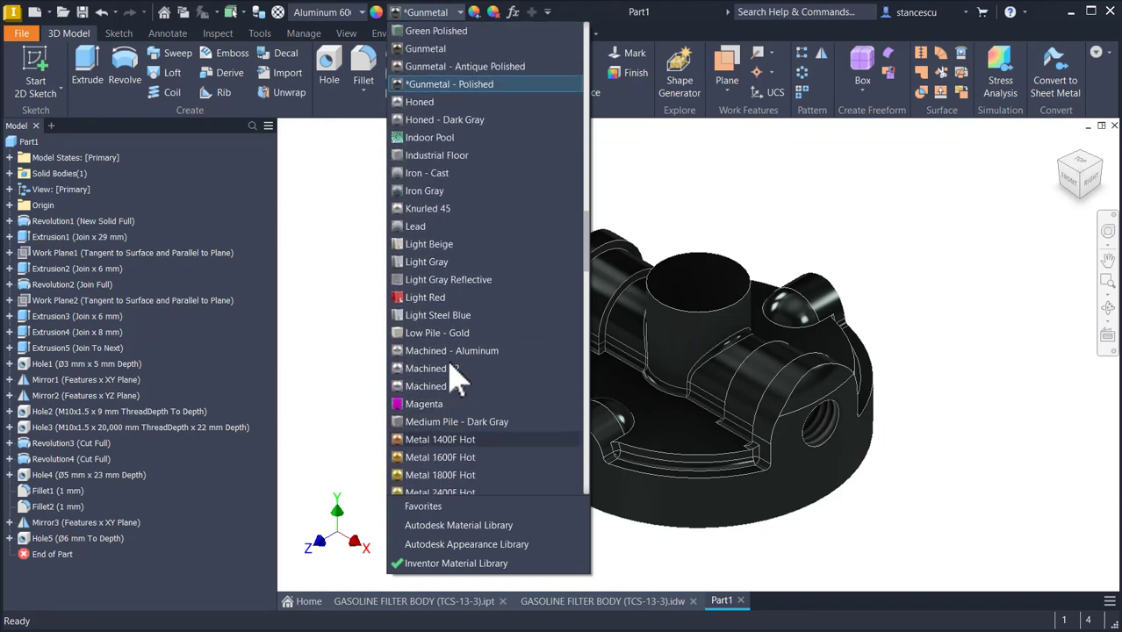
{"action": "left_click", "coordinate": [476, 105]}
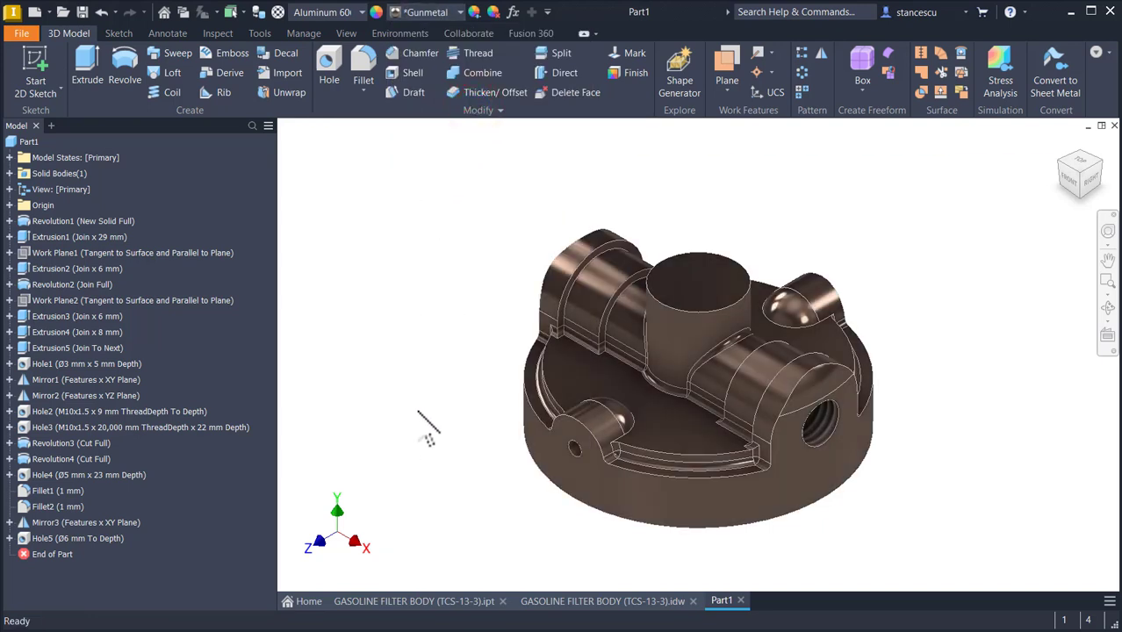
Step: Select the outer cylindrical side of the body together with the flat and rounded port end faces and the M10 bore faces
{"action": "left_click", "coordinate": [558, 474]}
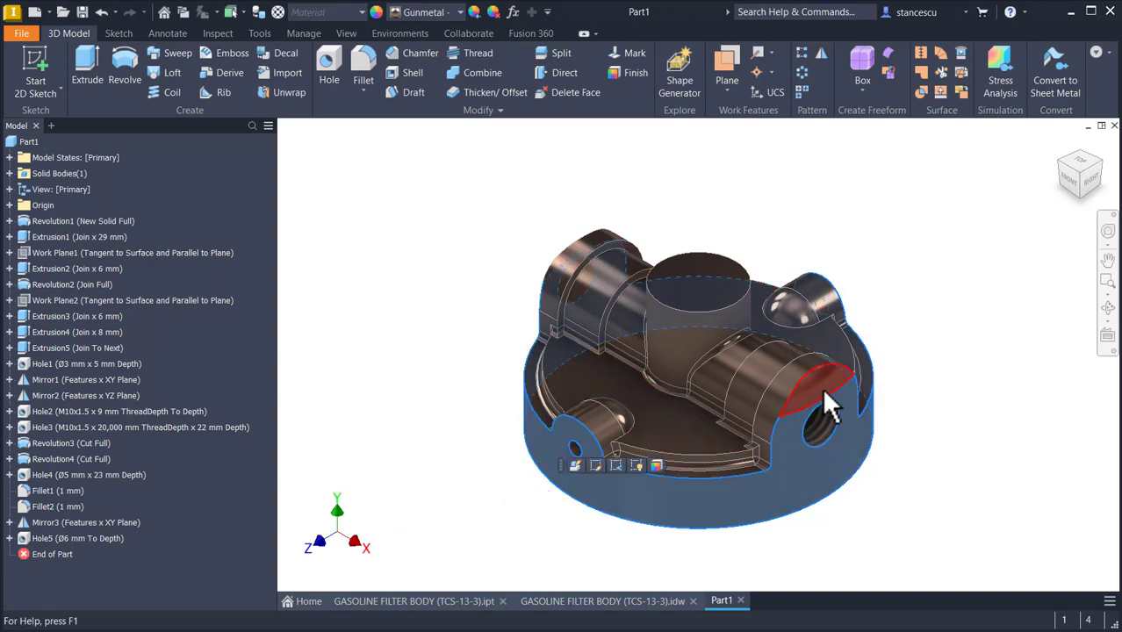
{"action": "middle_click_drag", "start_coordinate": [730, 416], "coordinate": [640, 396], "text": "shift"}
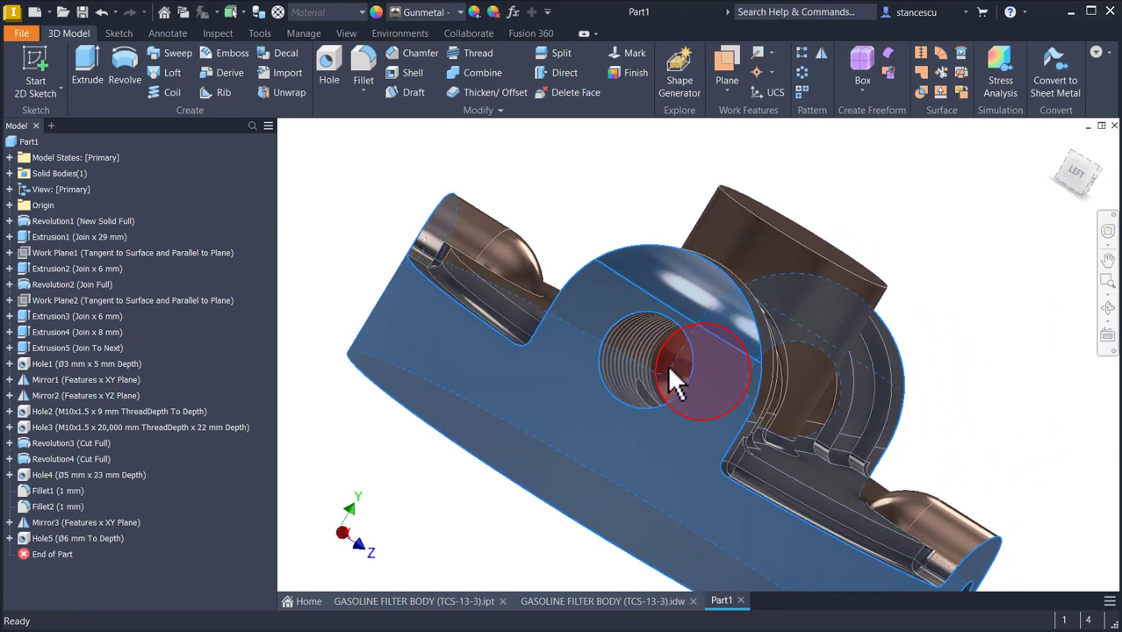
{"action": "middle_click_drag", "start_coordinate": [670, 375], "coordinate": [816, 500], "text": "shift"}
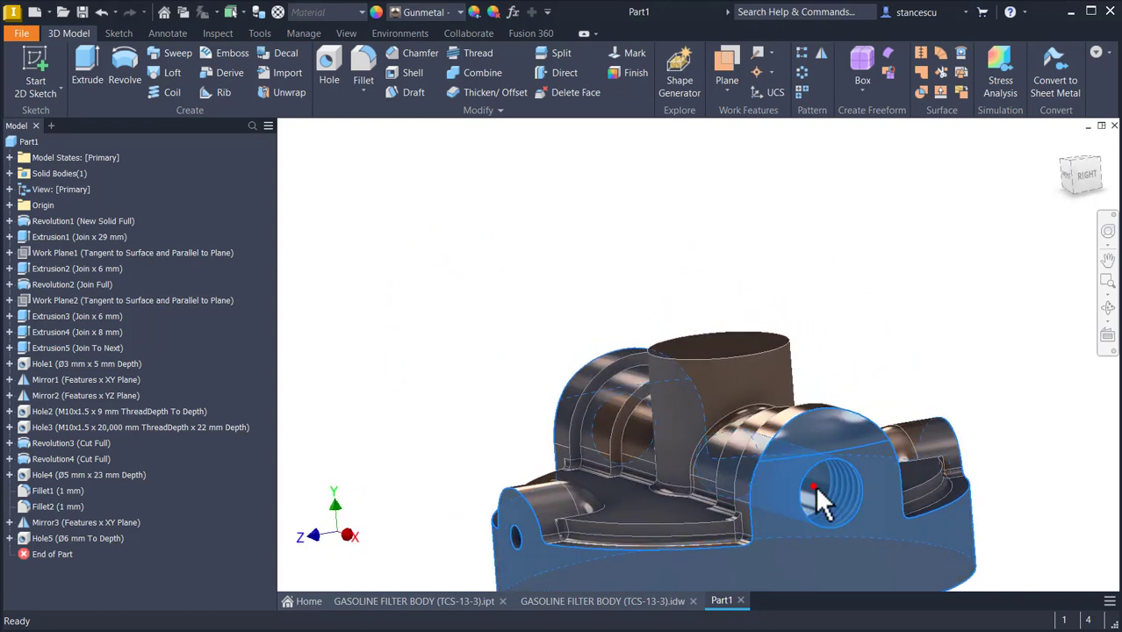
{"action": "middle_click_drag", "start_coordinate": [895, 294], "coordinate": [846, 484], "text": "shift"}
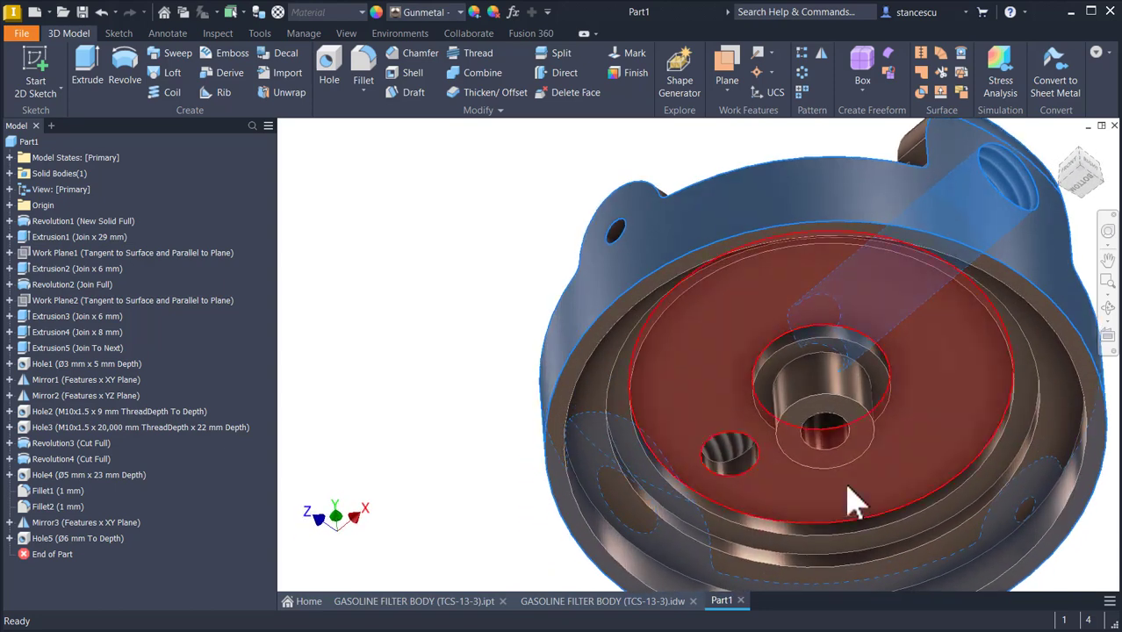
{"action": "mouse_move", "coordinate": [919, 493]}
{"action": "middle_mouse_down", "text": "shift"}
{"action": "mouse_move", "coordinate": [942, 498]}
{"action": "mouse_move", "coordinate": [927, 493]}
{"action": "middle_mouse_up", "text": "shift"}
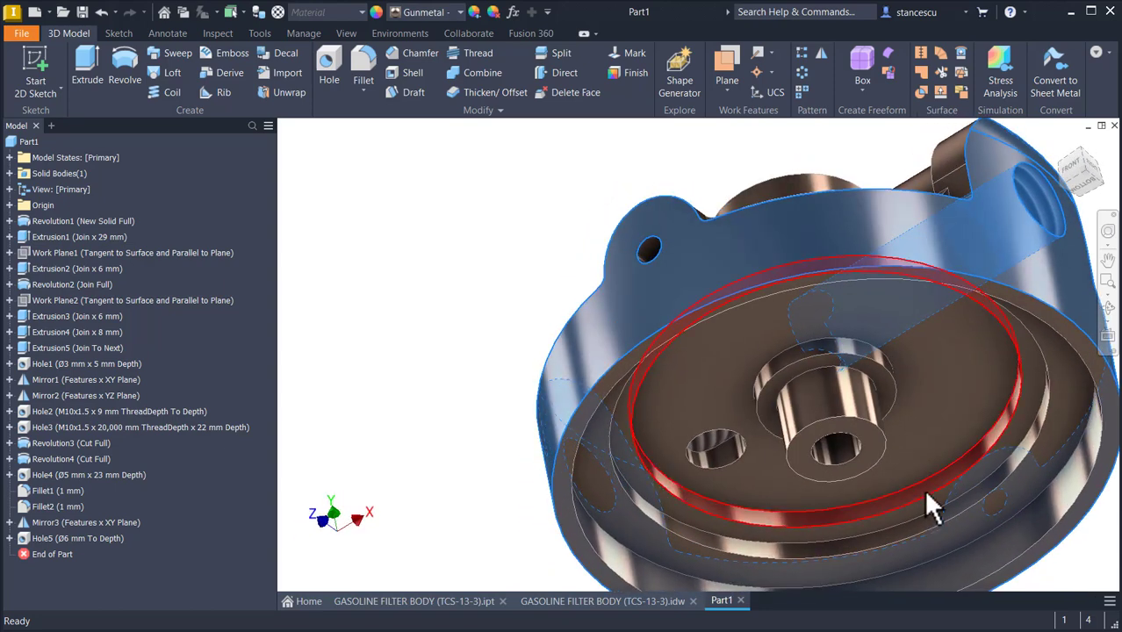
Step: Add the stepped cylindrical walls of the underside recess and the flat bottom rim to the face selection
{"action": "left_click", "coordinate": [926, 491]}
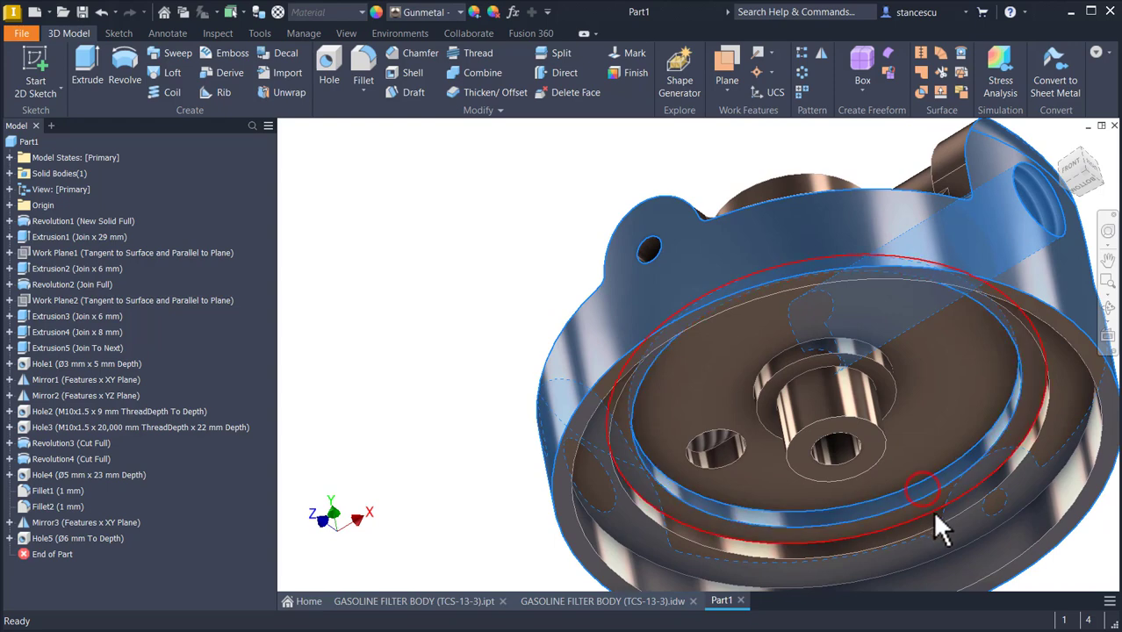
{"action": "left_click", "coordinate": [931, 526], "text": "ctrl"}
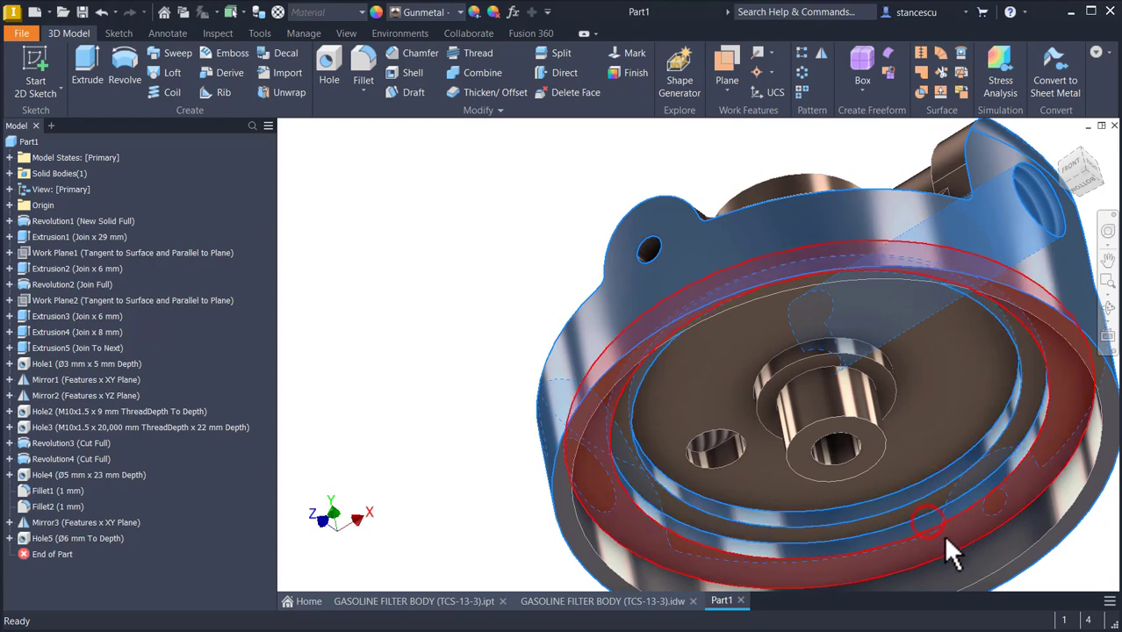
{"action": "left_click", "coordinate": [978, 560], "text": "ctrl"}
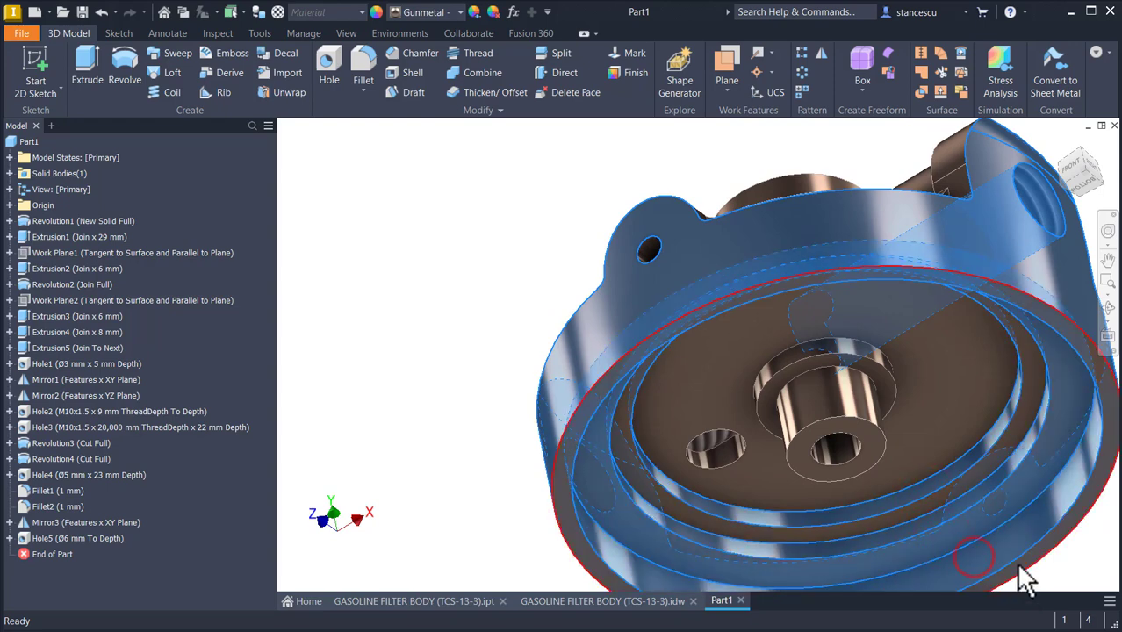
{"action": "scroll", "coordinate": [1045, 548], "scroll_direction": "up", "scroll_amount": 3}
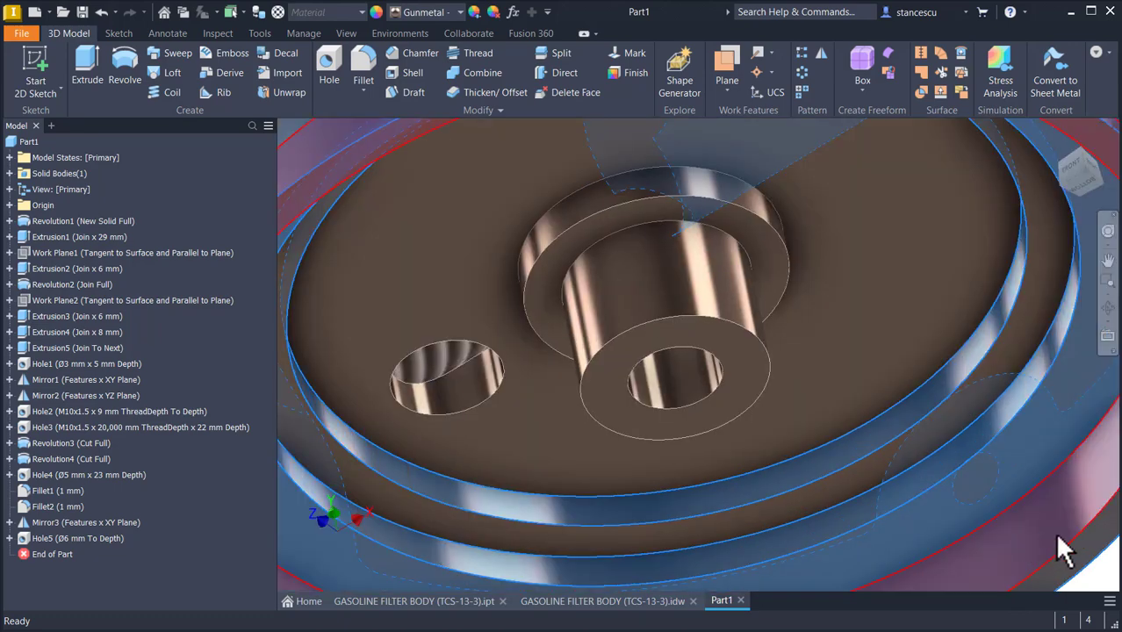
{"action": "left_click", "coordinate": [1069, 569], "text": "ctrl"}
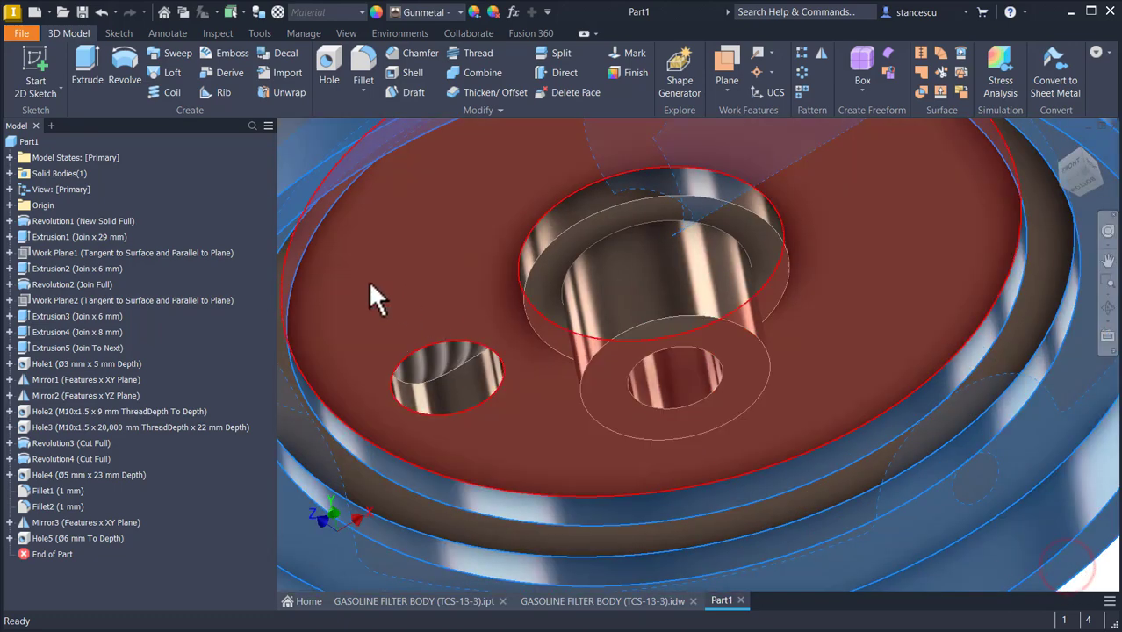
Step: Apply the Titanium - Polished appearance to the selected faces, clear the selection, and restore the home view
{"action": "scroll", "coordinate": [369, 281], "scroll_direction": "down", "scroll_amount": 3}
{"action": "middle_click_drag", "start_coordinate": [369, 281], "coordinate": [655, 221], "text": "shift"}
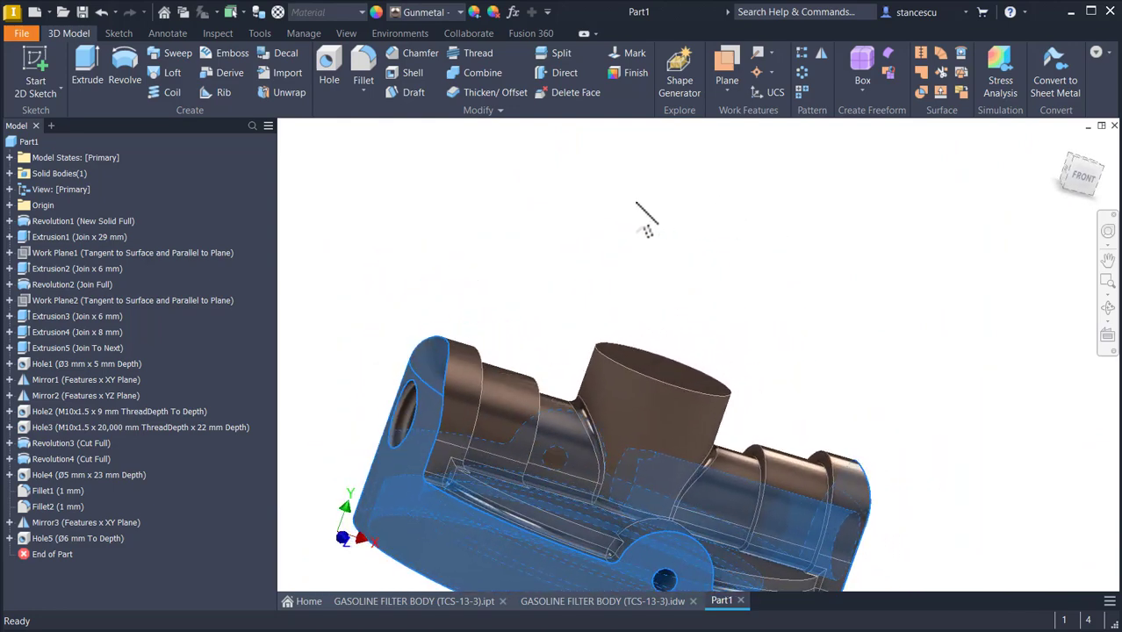
{"action": "left_click", "coordinate": [460, 11]}
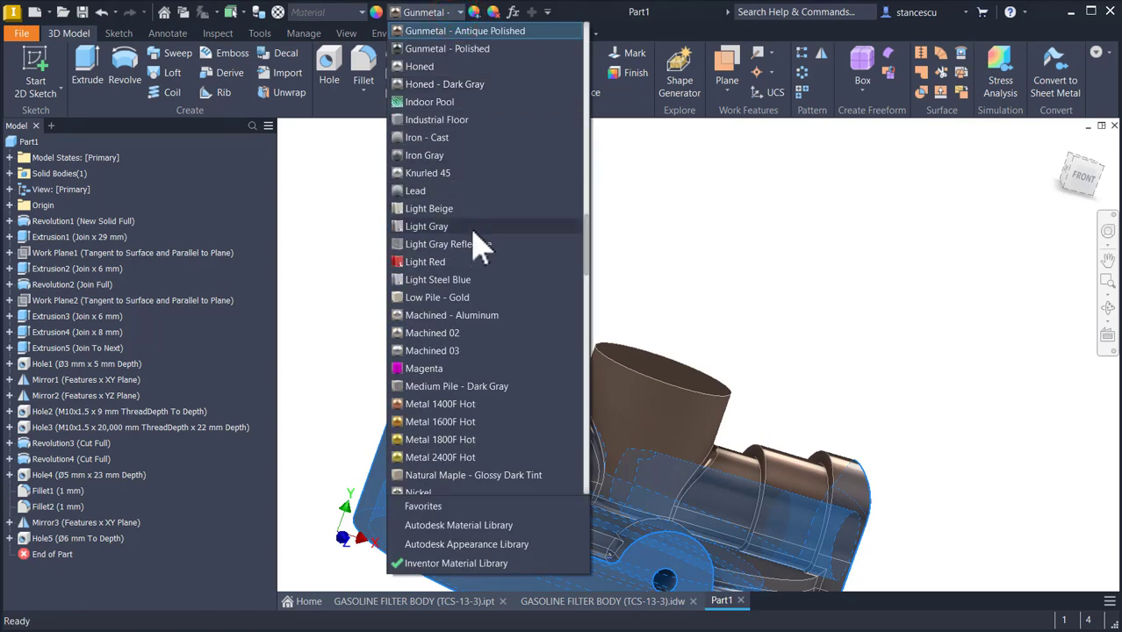
{"action": "scroll", "coordinate": [478, 263], "scroll_direction": "down", "scroll_amount": 15}
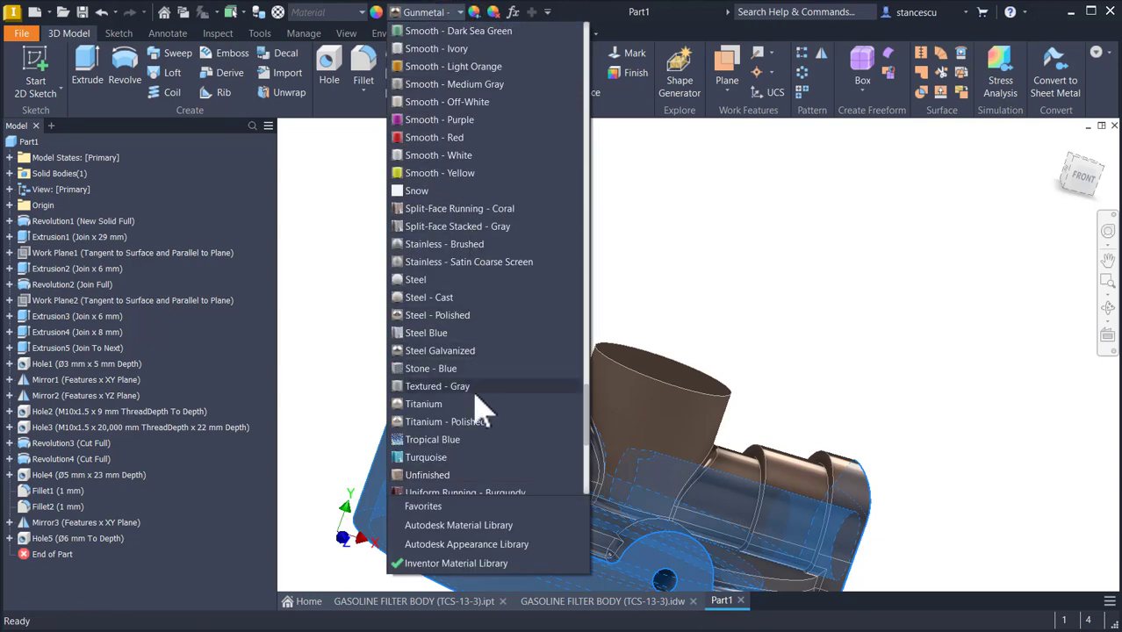
{"action": "left_click", "coordinate": [458, 426]}
{"action": "left_click", "coordinate": [774, 286]}
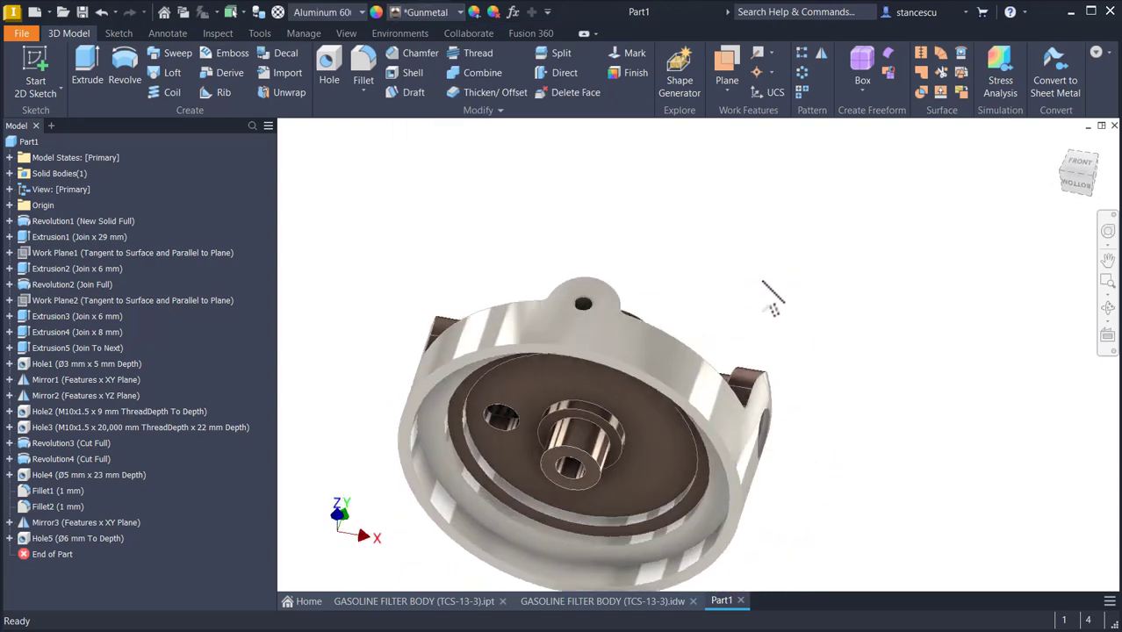
{"action": "key", "text": "F6"}
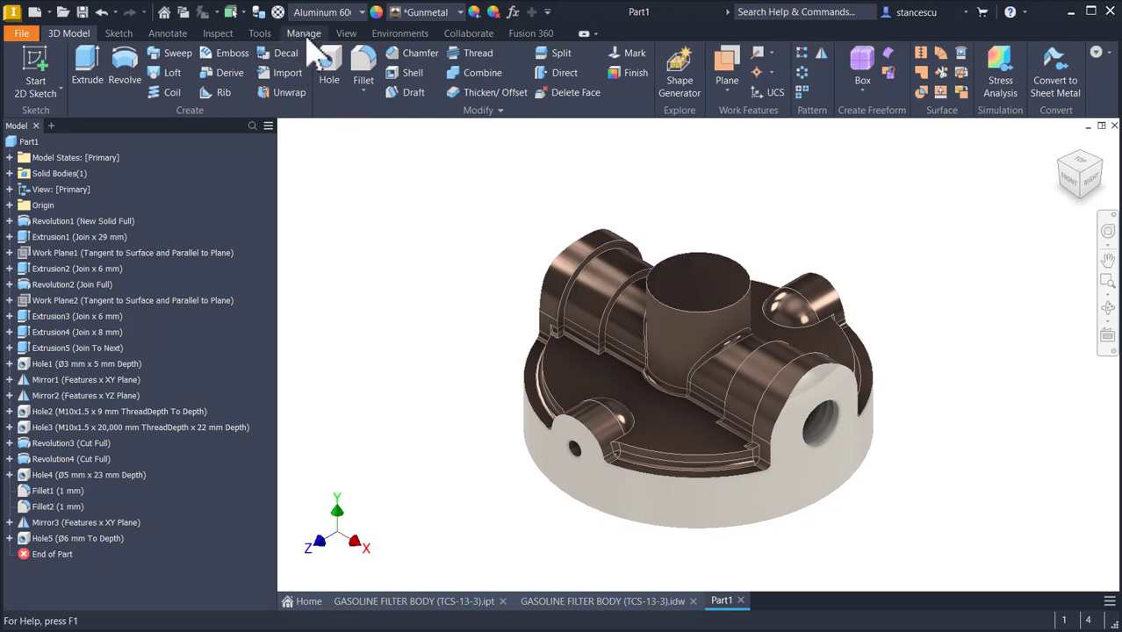
Step: Set the document's initial display appearance to the Shaded visual style and close the document settings
{"action": "left_click", "coordinate": [261, 35]}
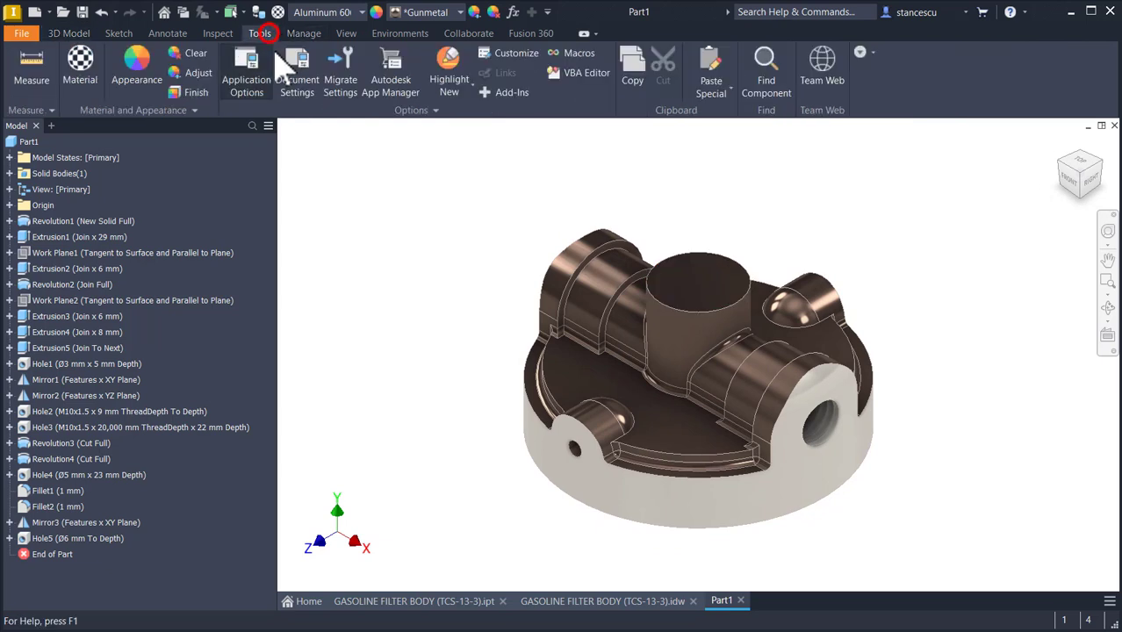
{"action": "left_click", "coordinate": [298, 88]}
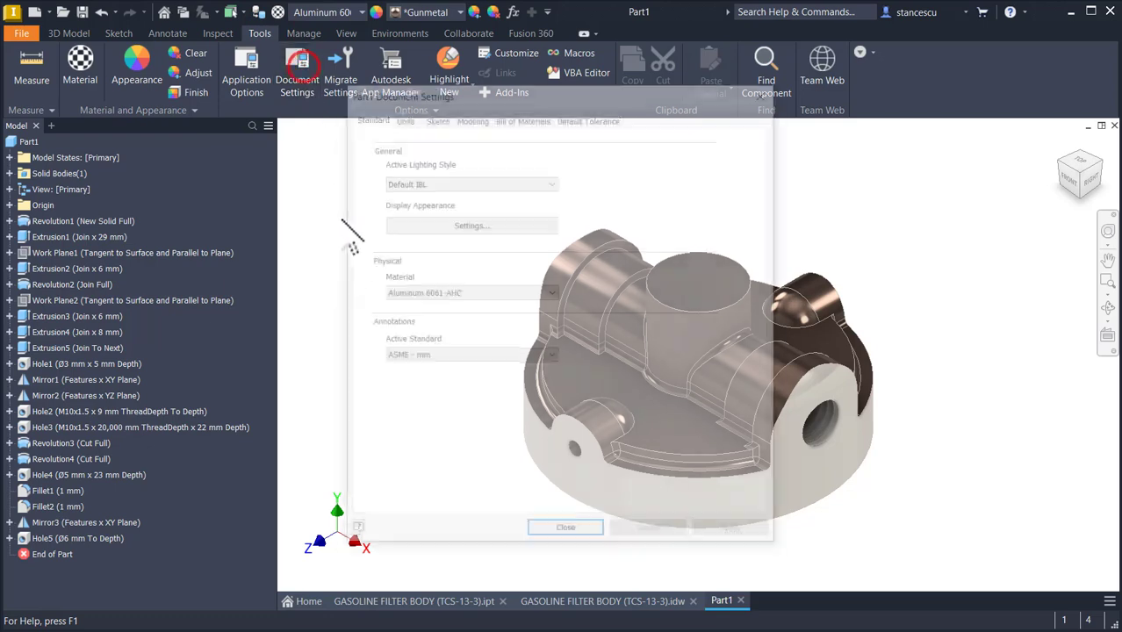
{"action": "left_click", "coordinate": [489, 224]}
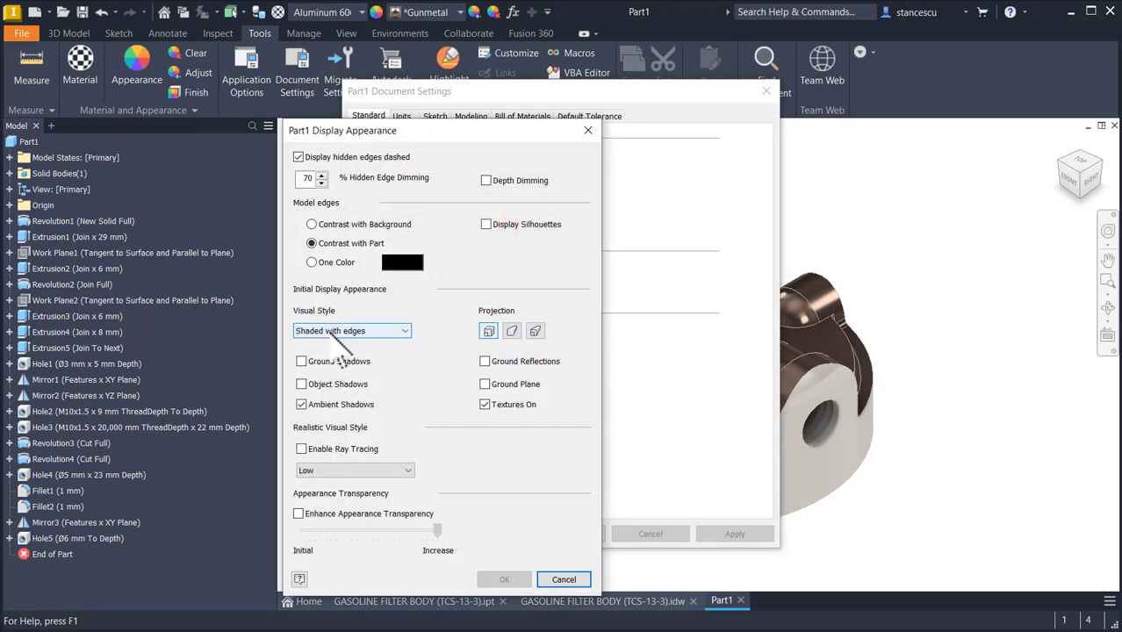
{"action": "left_click", "coordinate": [338, 332]}
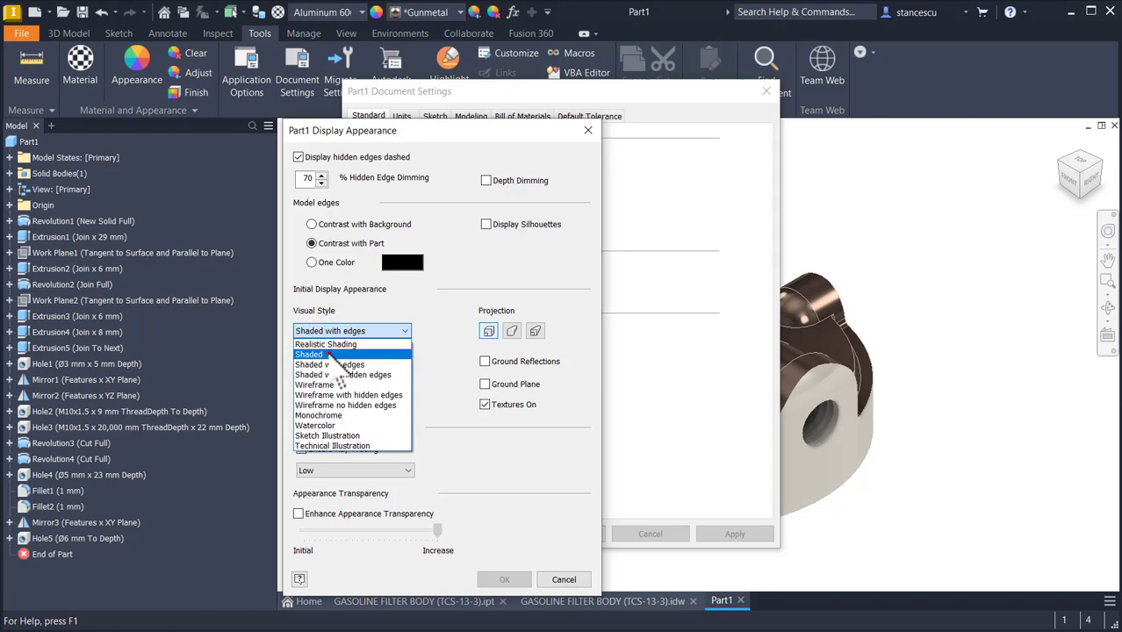
{"action": "left_click", "coordinate": [329, 355]}
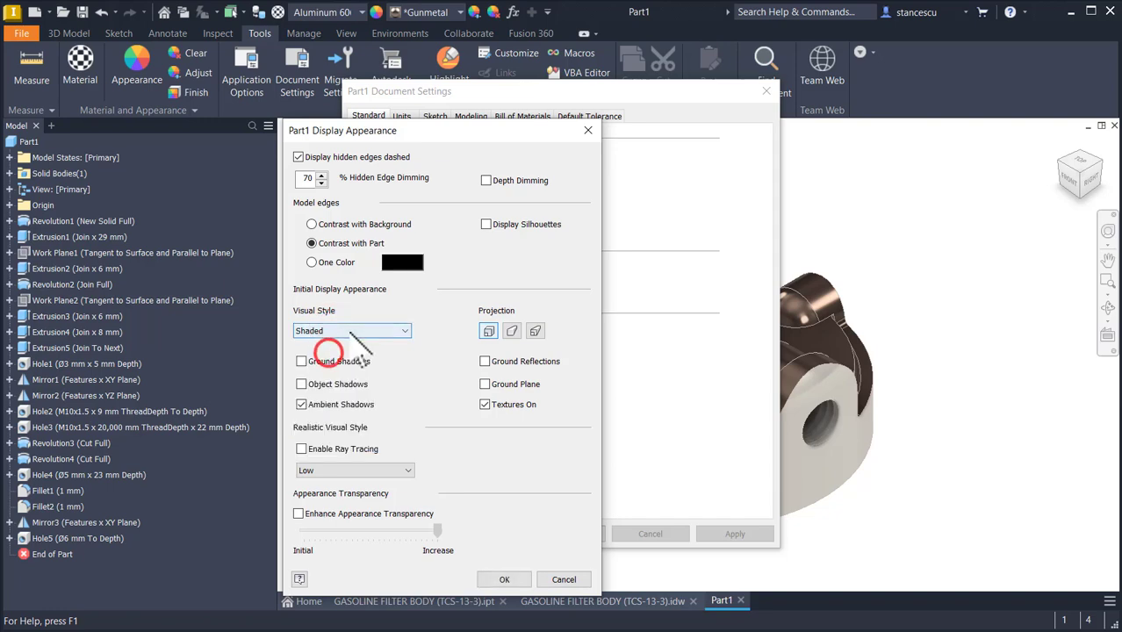
{"action": "left_click", "coordinate": [504, 579]}
{"action": "left_click", "coordinate": [566, 534]}
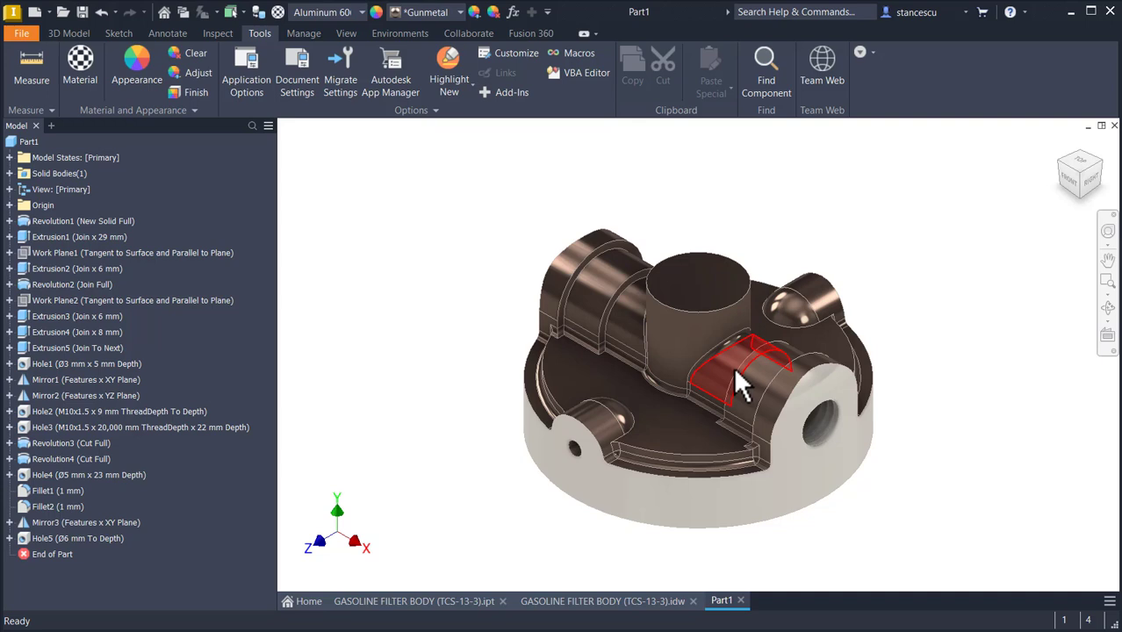
{"action": "left_click", "coordinate": [479, 244]}
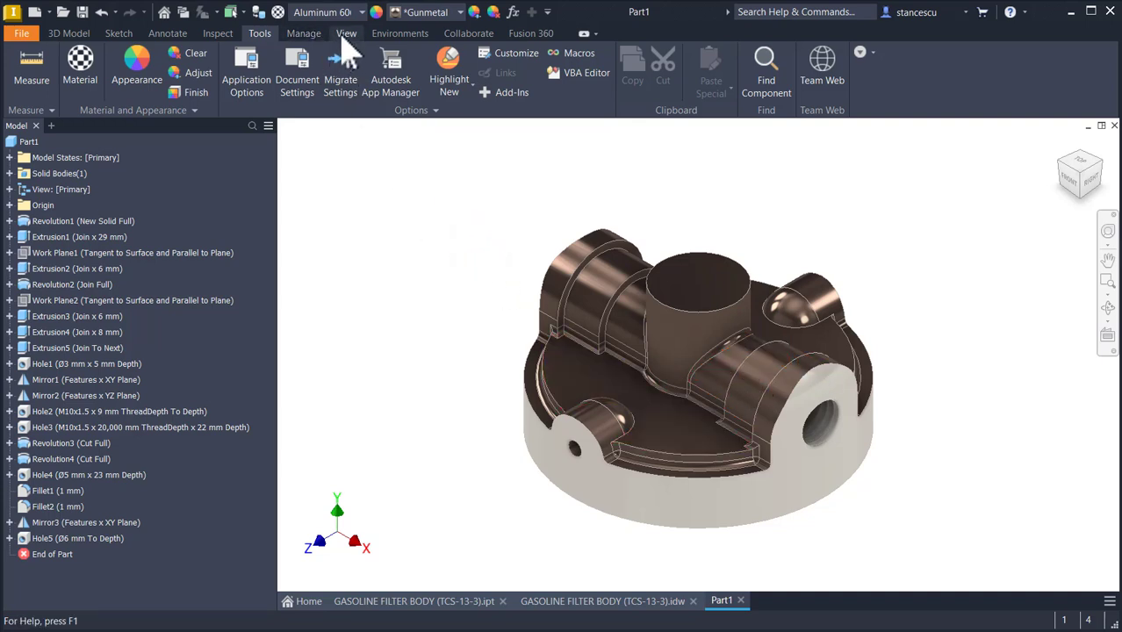
Step: Switch the current view of the part to the Shaded visual style and restore the home view
{"action": "left_click", "coordinate": [346, 35]}
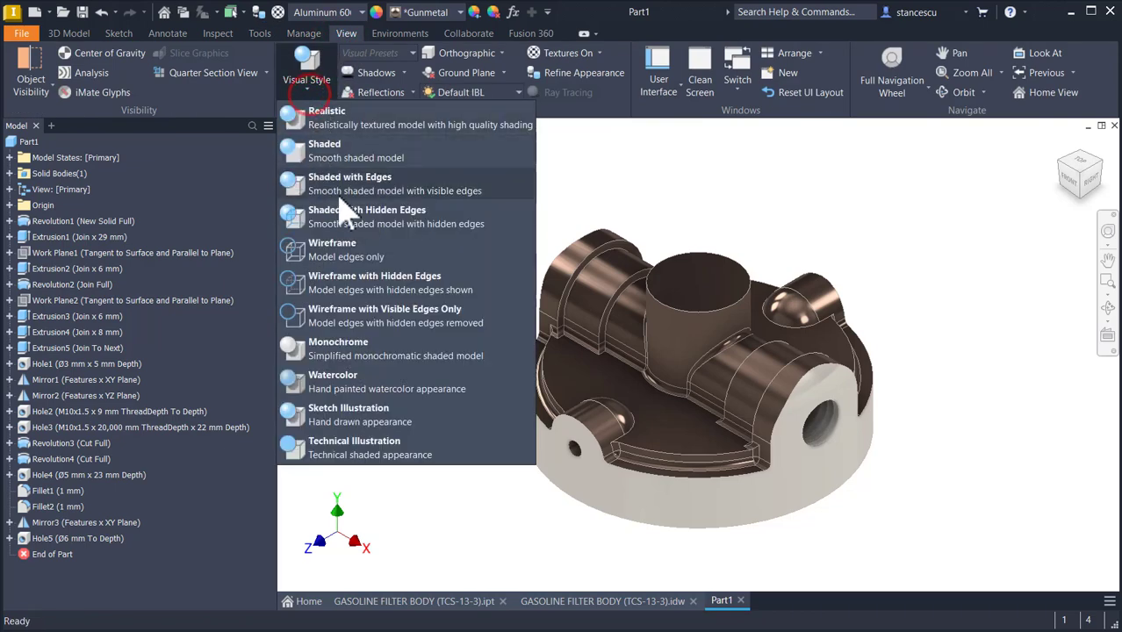
{"action": "left_click", "coordinate": [330, 151]}
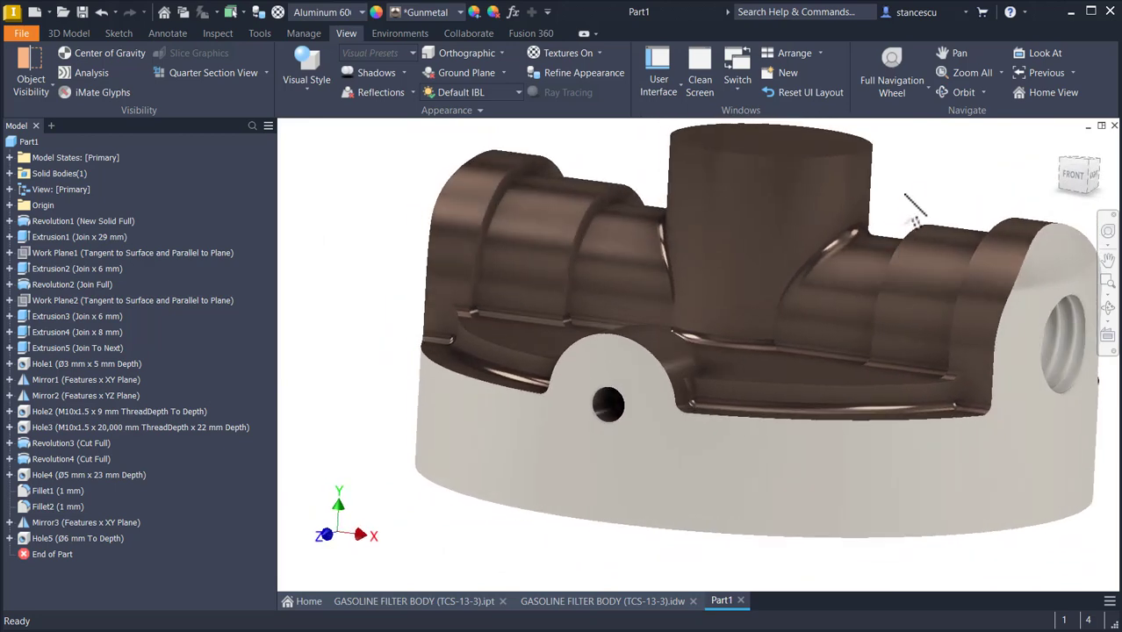
{"action": "key", "text": "F6"}
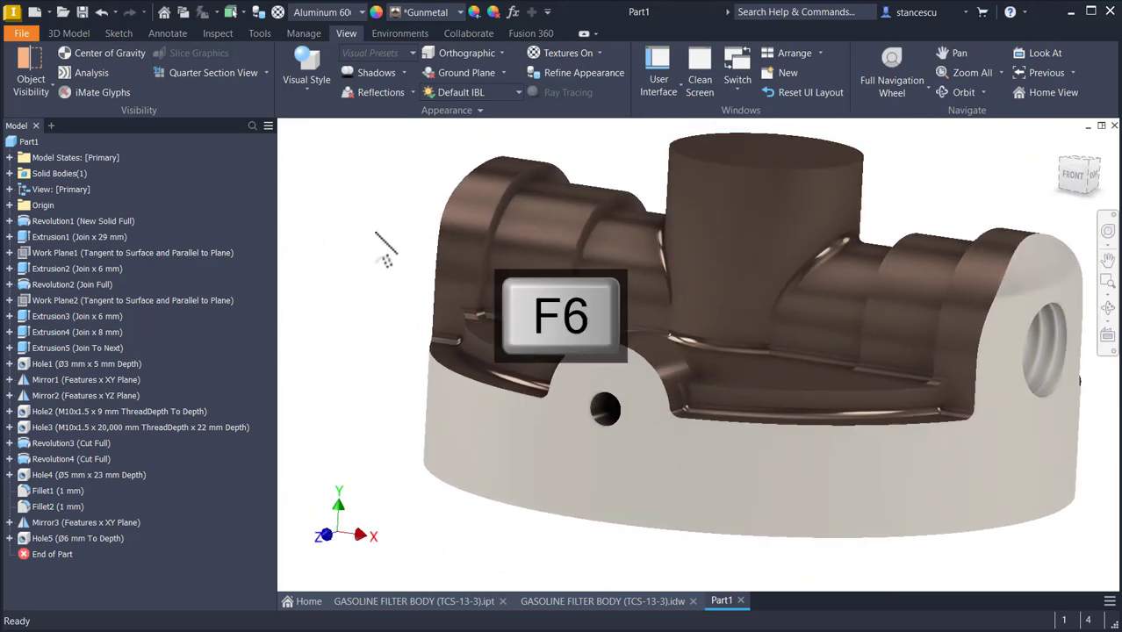